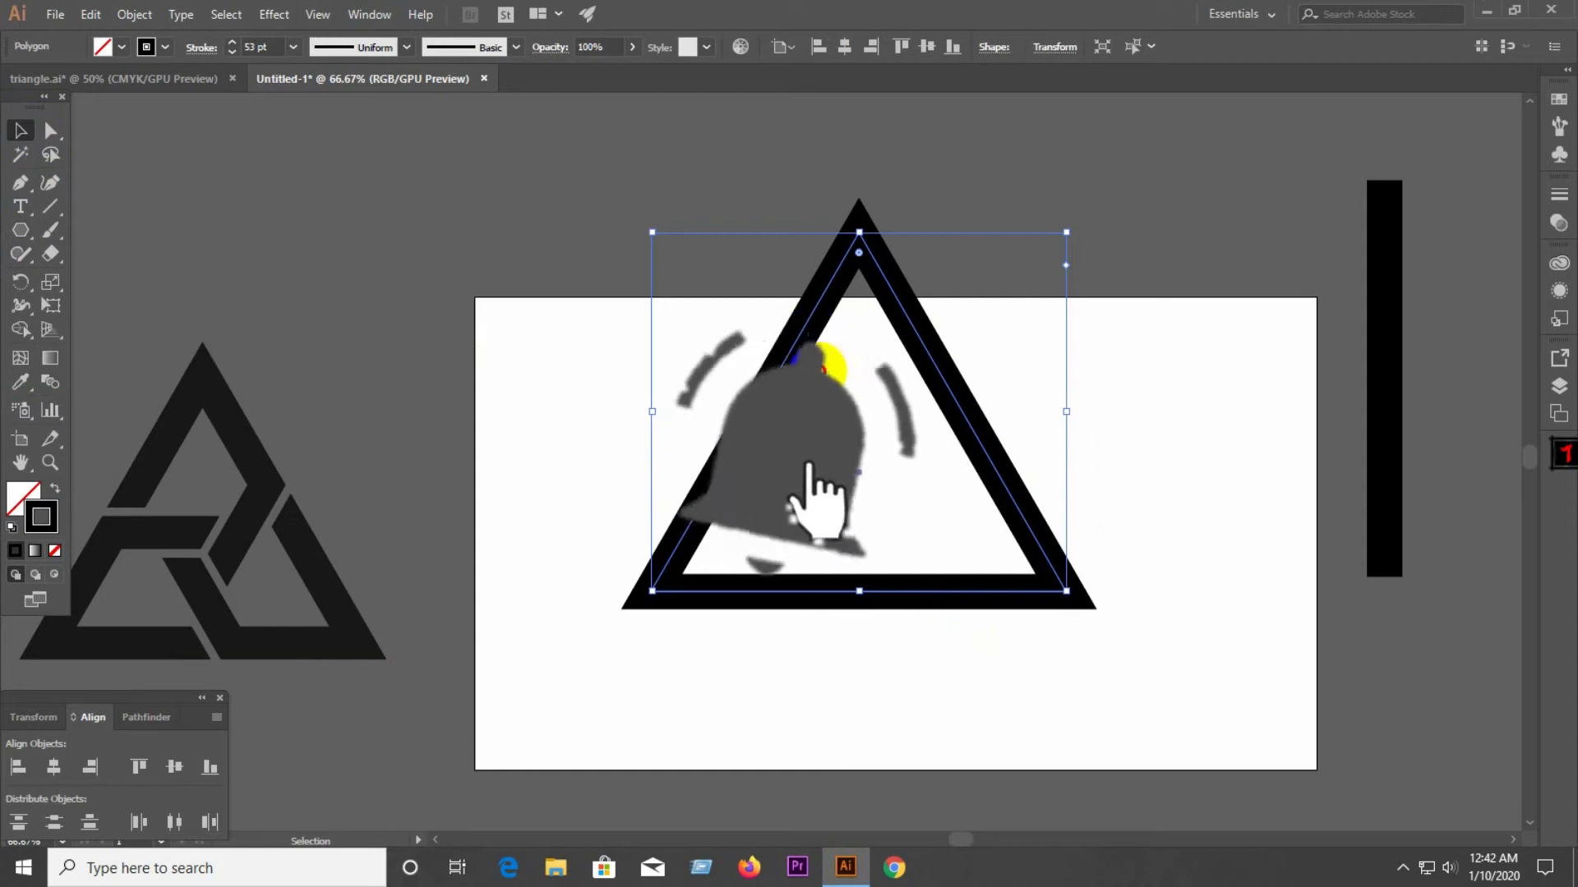
Step: Move the outlined triangle onto the artboard and scale it down, deleting the spare vertical bar beside the artboard
drag(795, 343, 835, 465)
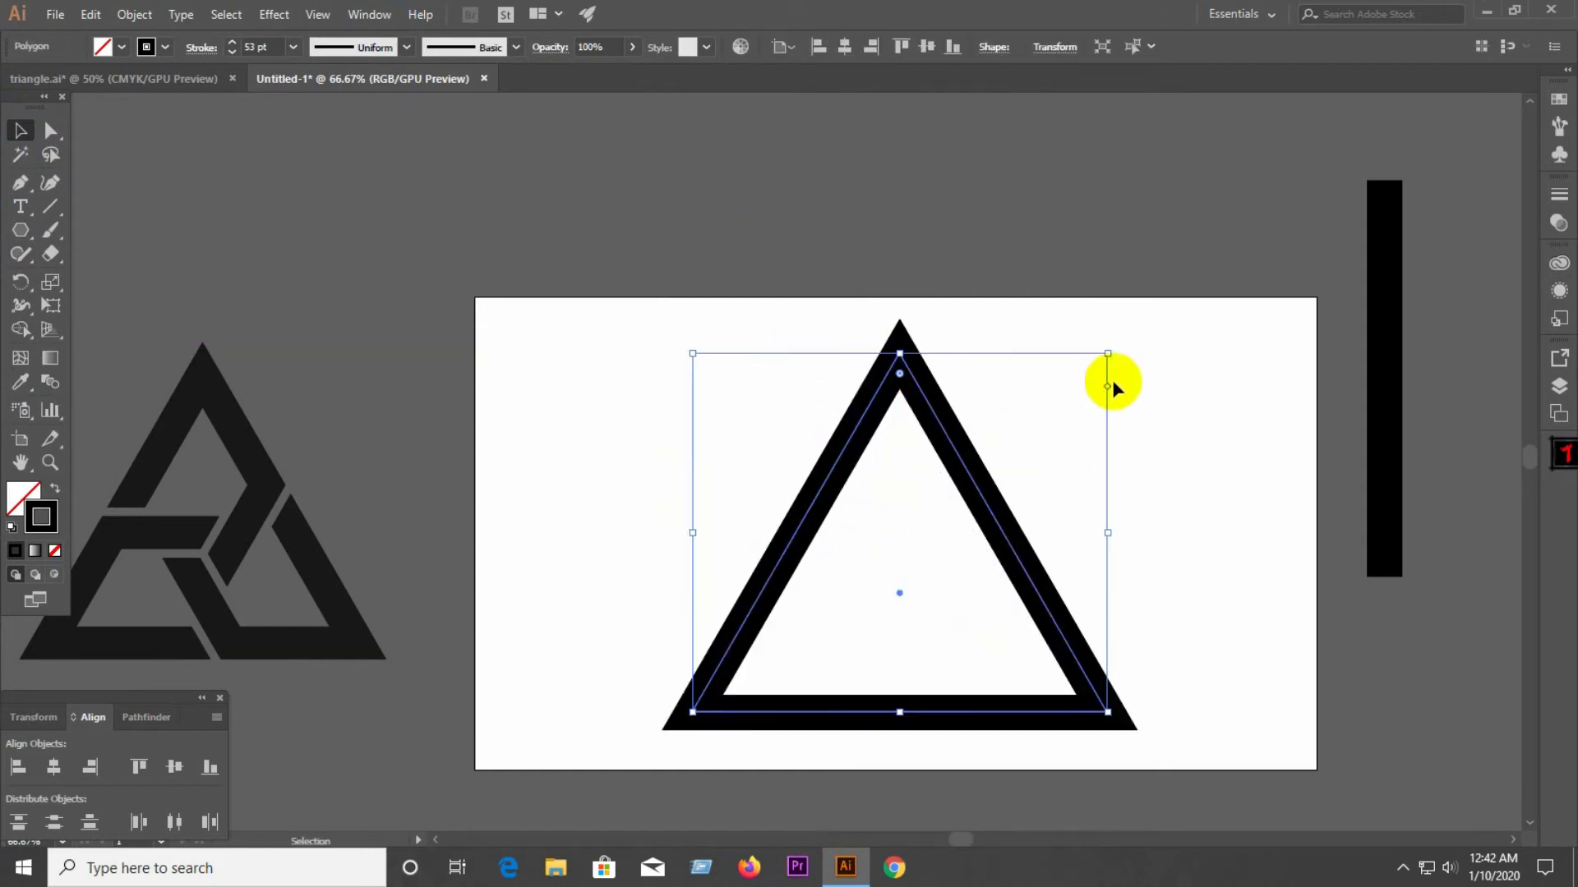
drag(1109, 355, 1039, 436)
click(1121, 514)
click(986, 579)
drag(1236, 291, 1448, 403)
key(Delete)
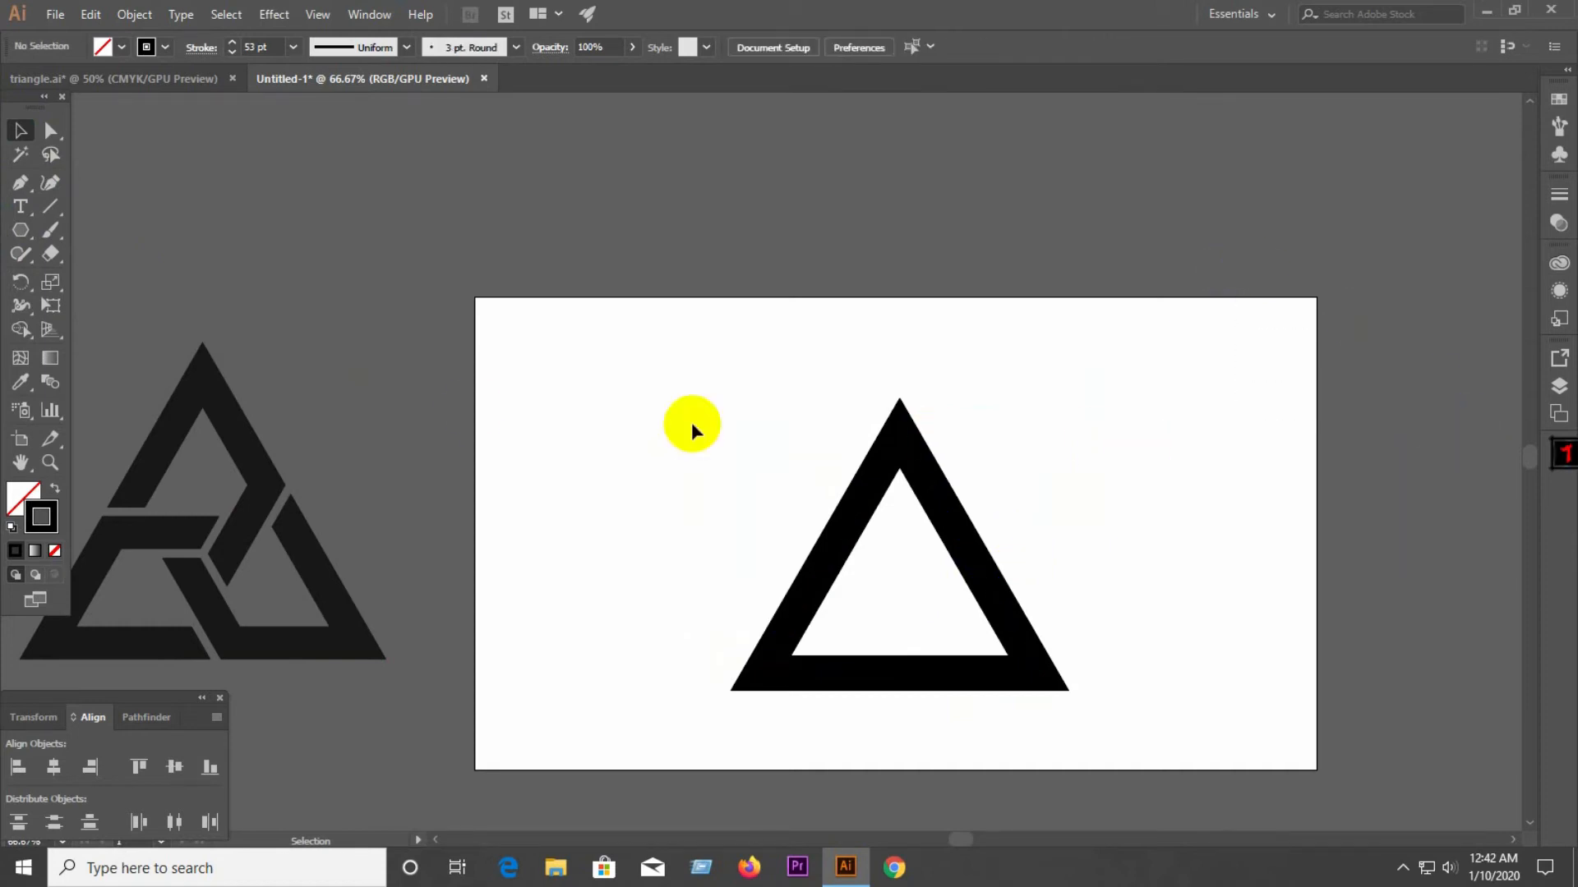
Step: Draw a long horizontal line with the 53 pt stroke and place it across the middle of the triangle
click(53, 206)
mouse_move(729, 355)
mouse_down()
mouse_move(1067, 381)
mouse_move(1073, 355)
mouse_move(1392, 355)
mouse_up()
click(21, 130)
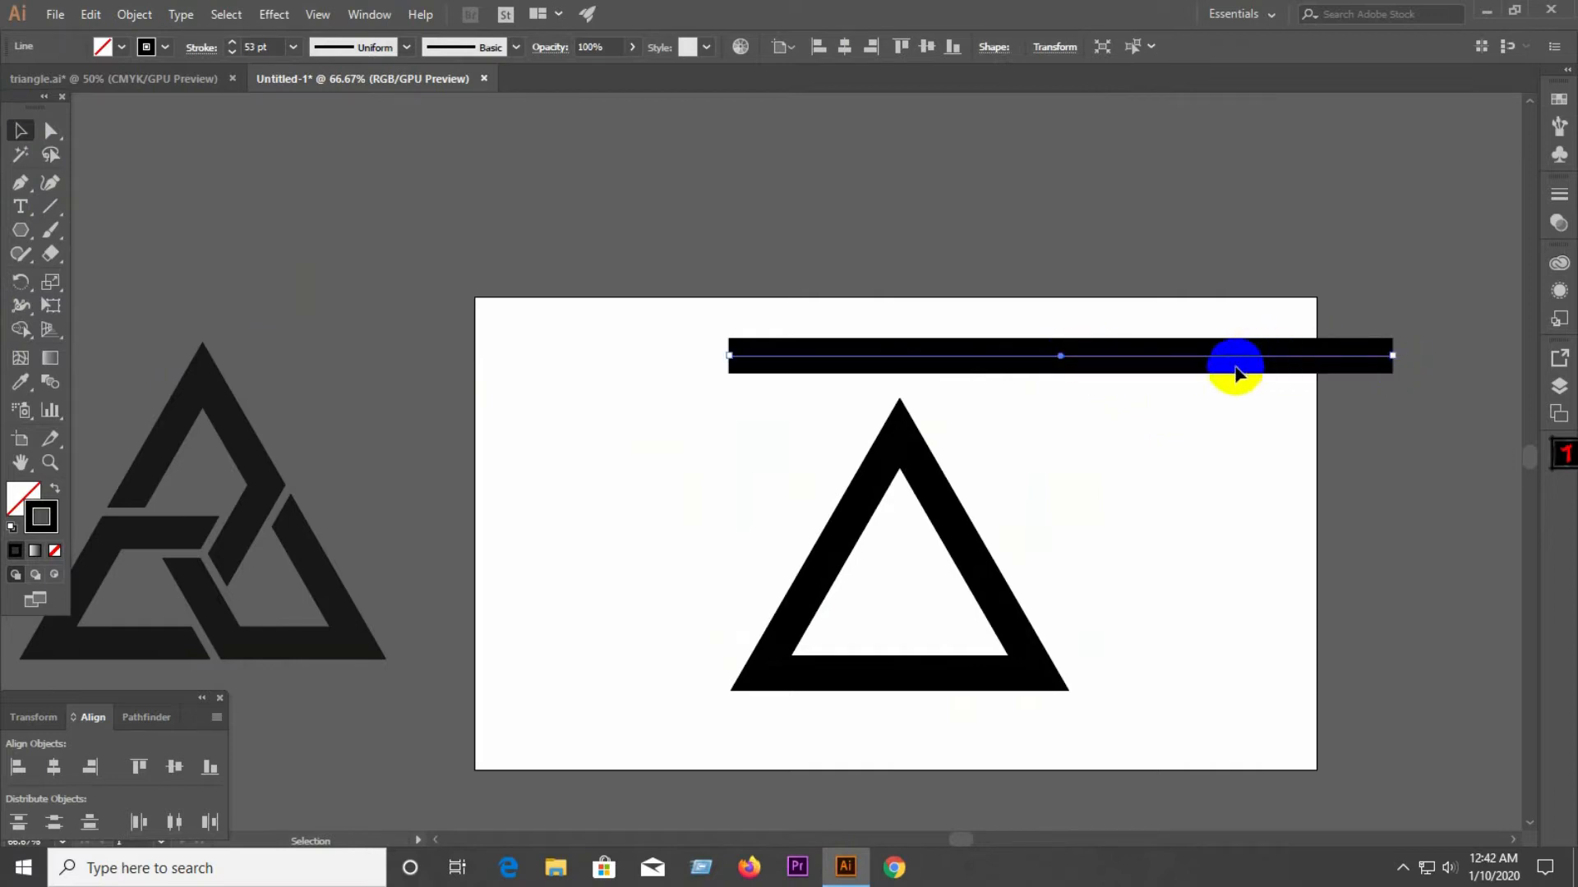
drag(1060, 353, 918, 581)
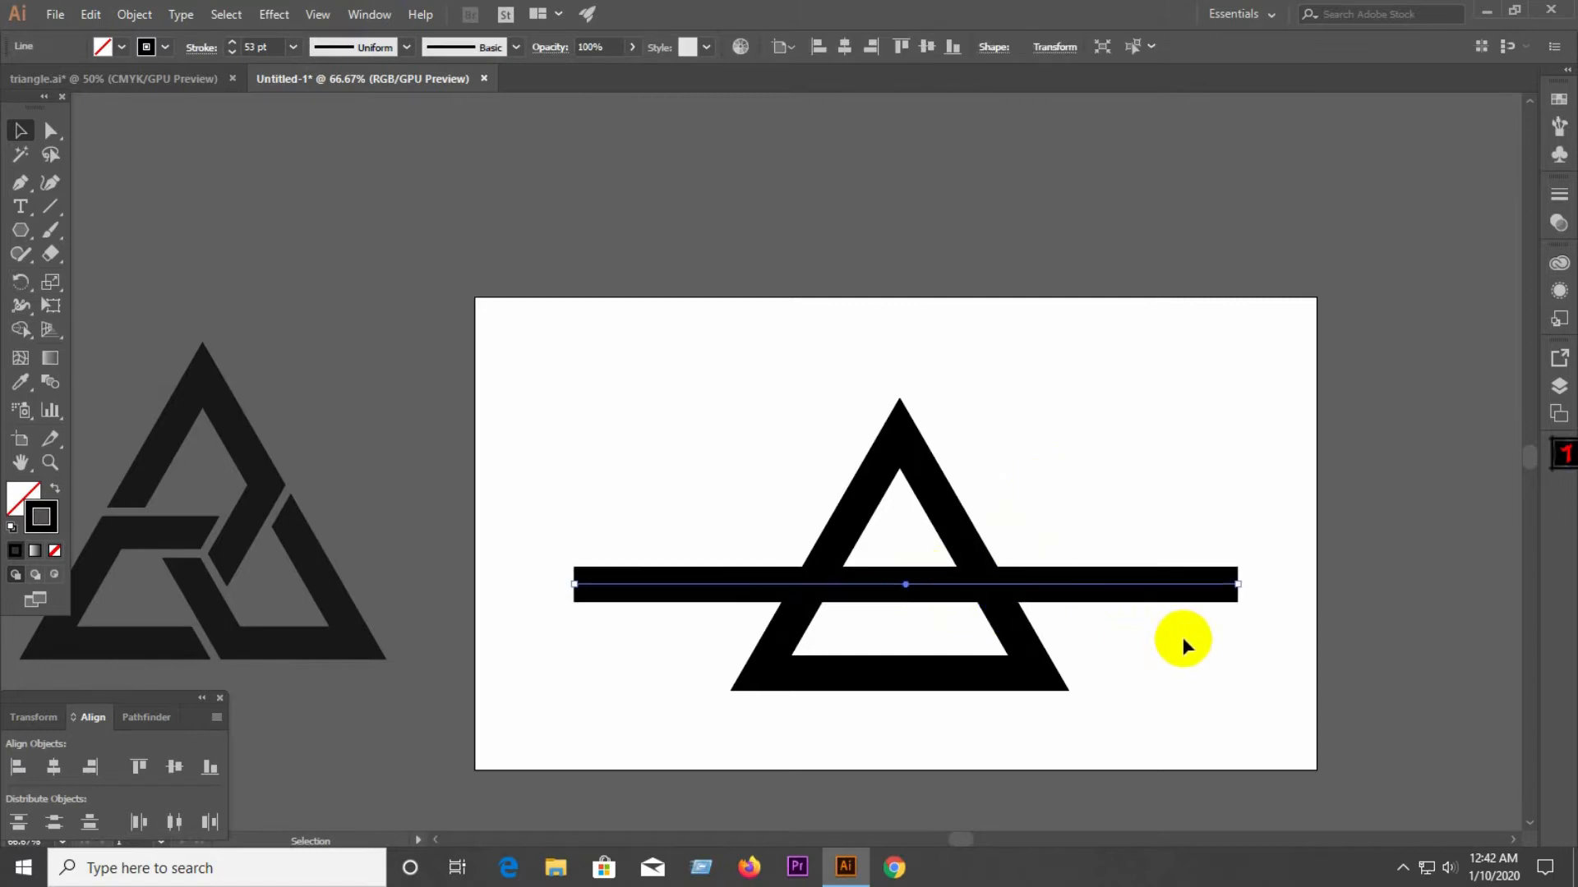
Step: Nudge the horizontal line slightly upward across the triangle
key(Up)
key(Up)
key(Up)
key(Up)
key(Up)
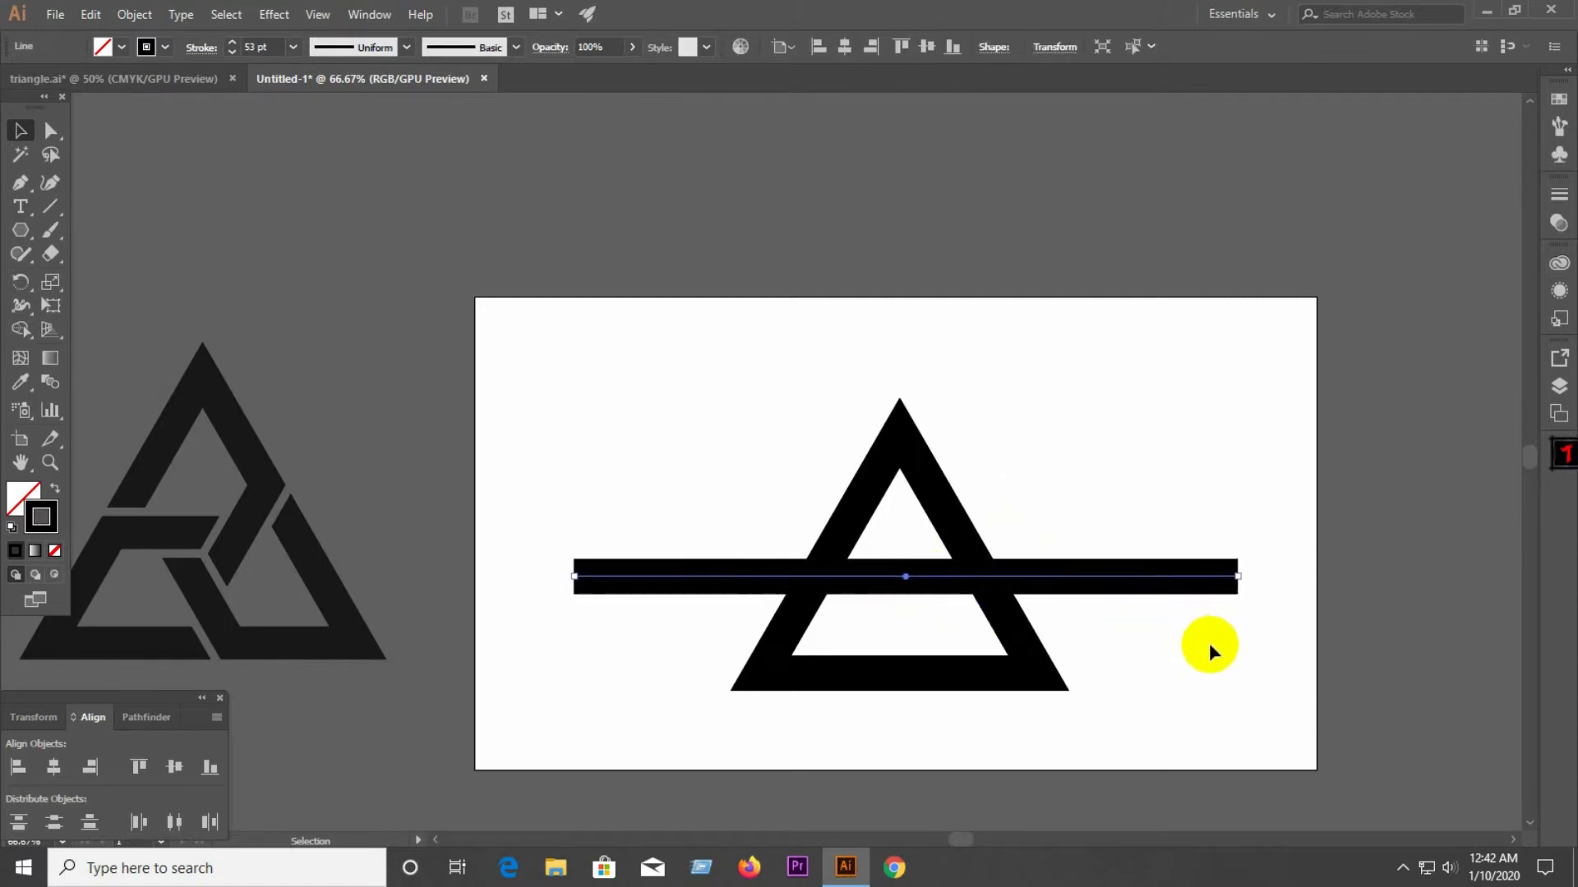
click(1210, 646)
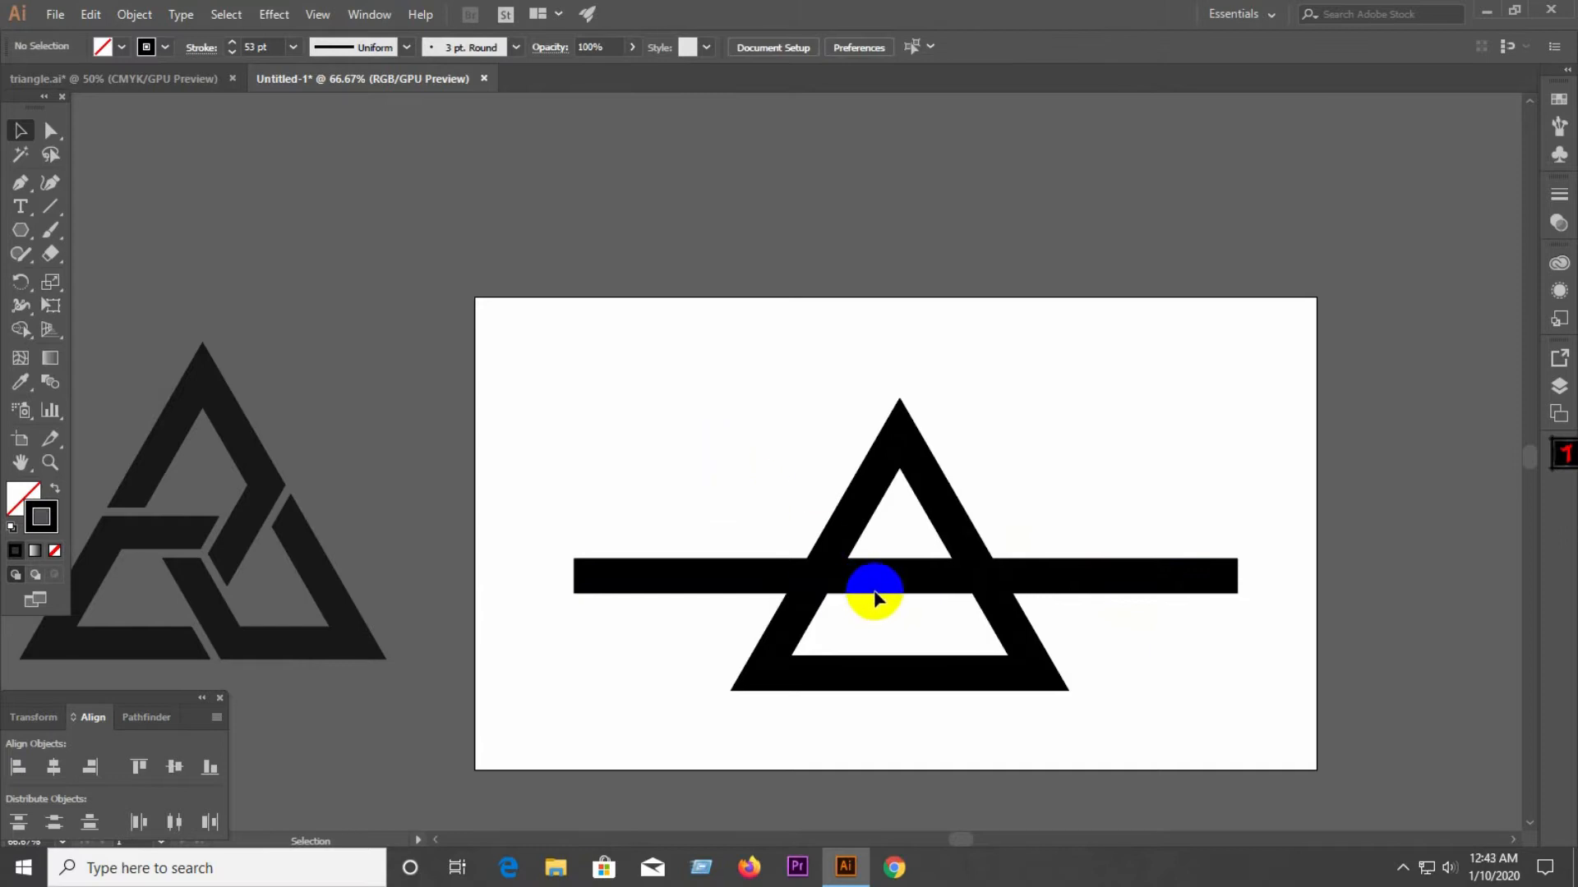
click(887, 581)
key(Up)
key(Up)
Step: Expand the triangle and the horizontal line into filled shapes
drag(689, 431, 1150, 698)
click(134, 14)
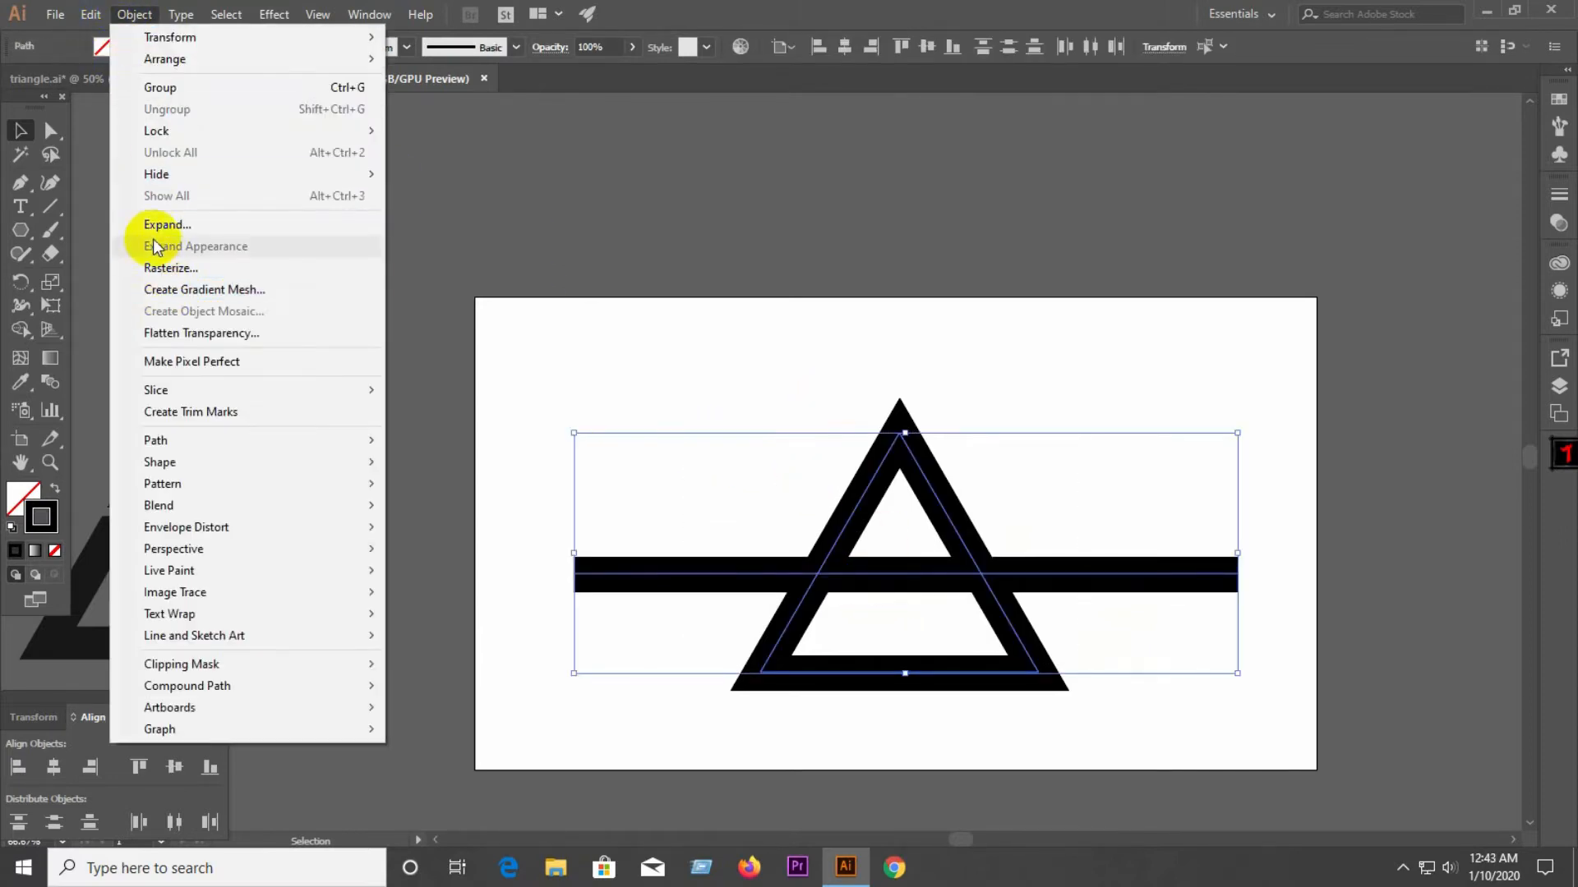
click(164, 224)
click(398, 493)
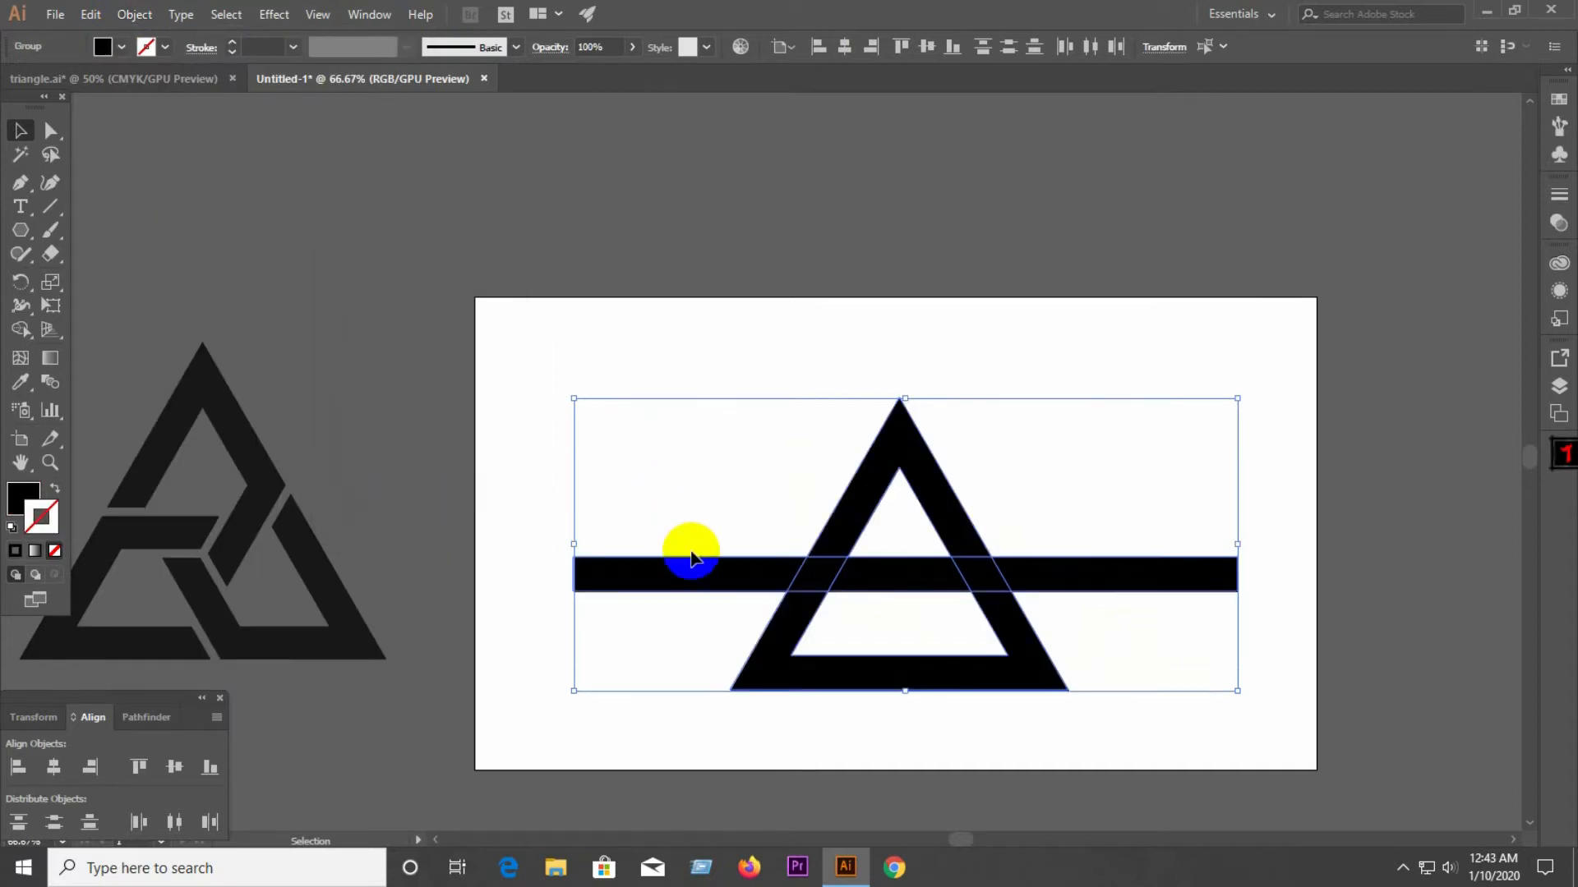
Step: Divide the overlapping triangle and bar with Pathfinder and ungroup the resulting pieces
click(129, 722)
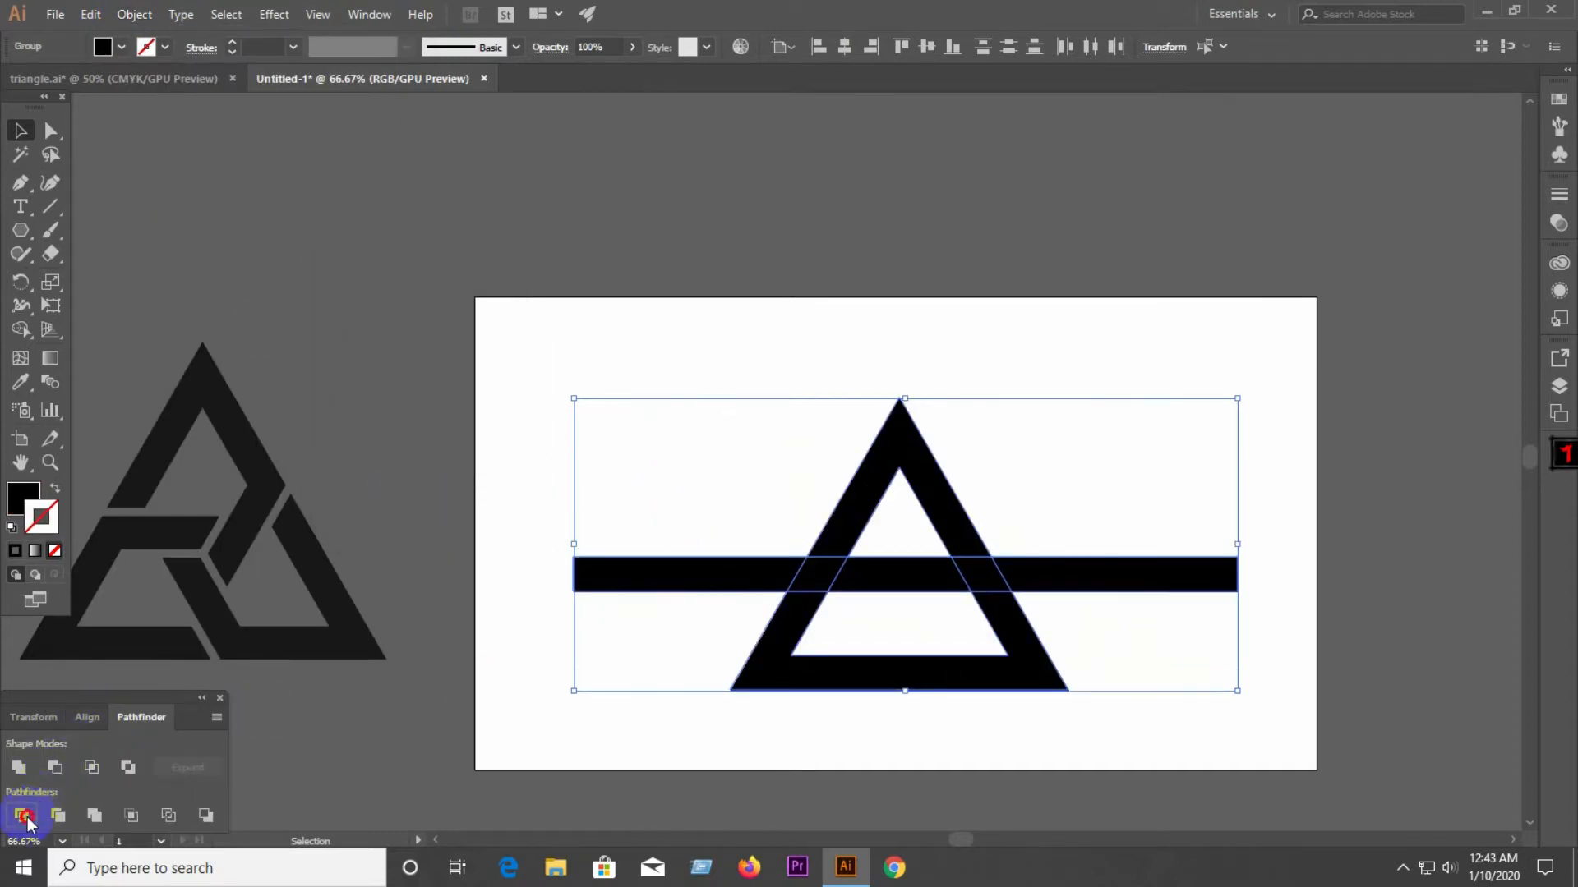
click(21, 815)
right_click(834, 540)
click(899, 683)
Step: Delete the bar's protruding ends and the triangle pieces above the bar, leaving only the lower trapezoid
click(696, 589)
key(Delete)
click(1067, 570)
key(Delete)
click(933, 501)
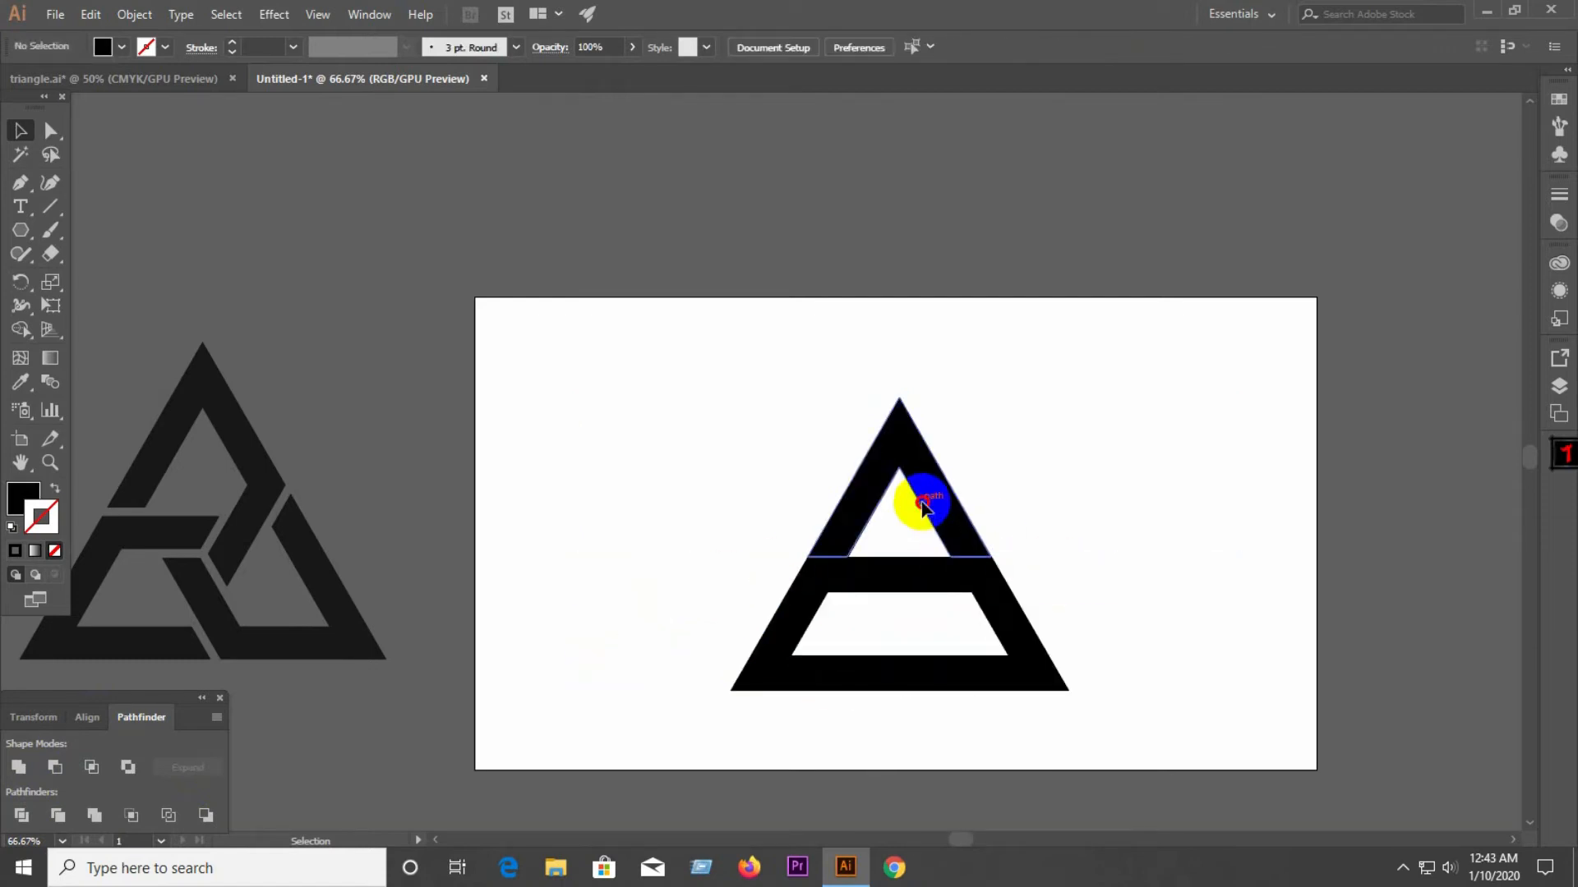
key(Delete)
click(877, 507)
key(Delete)
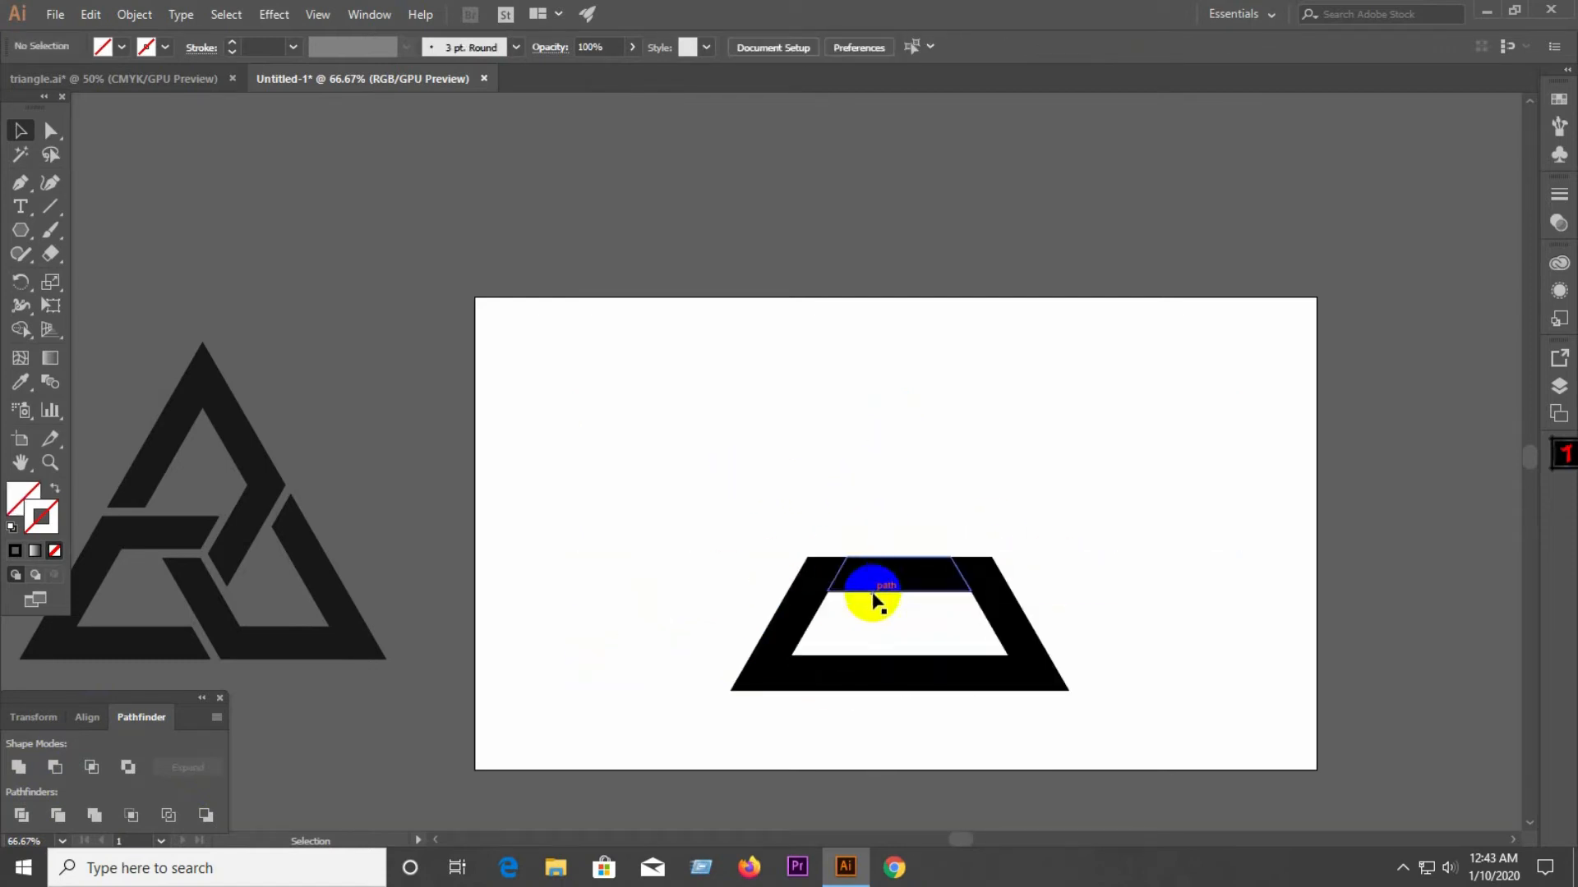
Step: Fill all trapezoid pieces with a solid grey and delete the inner trapezoid piece
drag(661, 538, 769, 686)
click(55, 551)
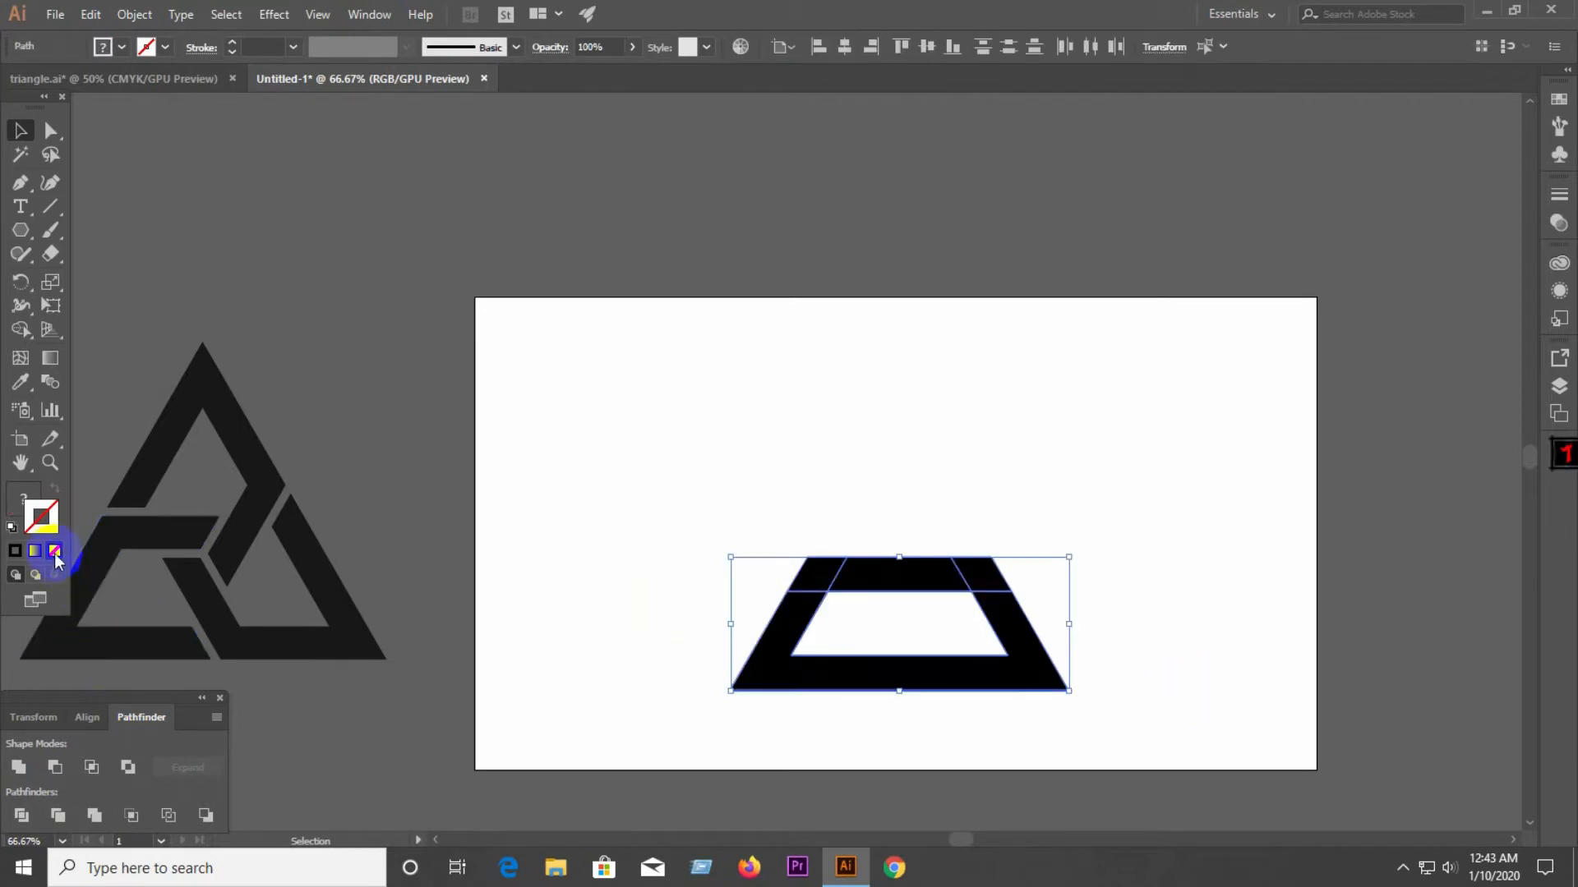
double_click(25, 510)
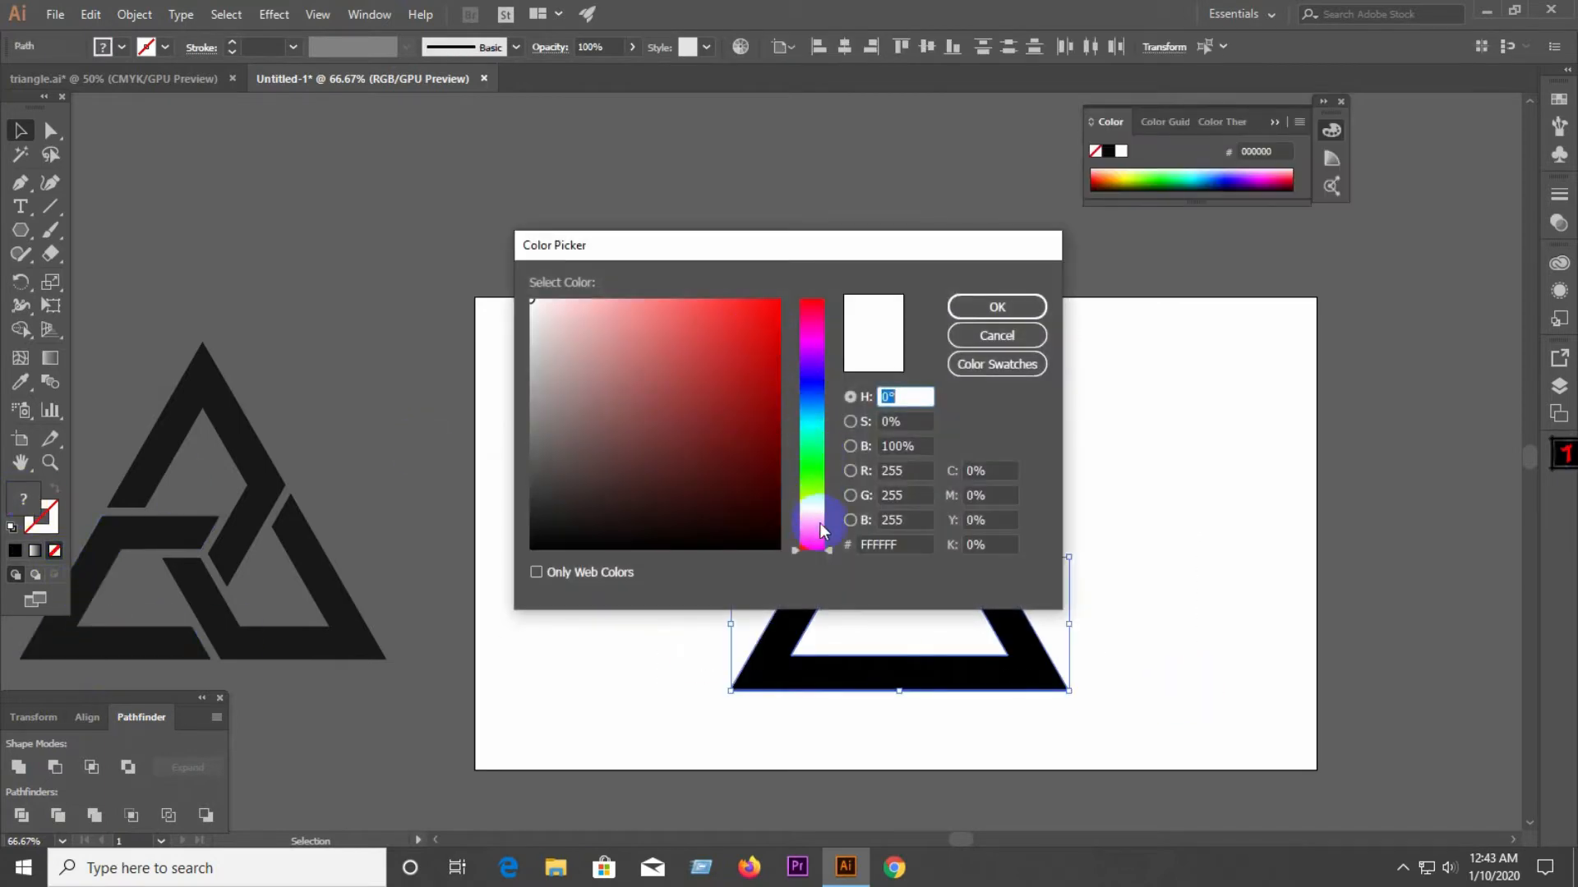
click(811, 529)
click(758, 317)
click(996, 306)
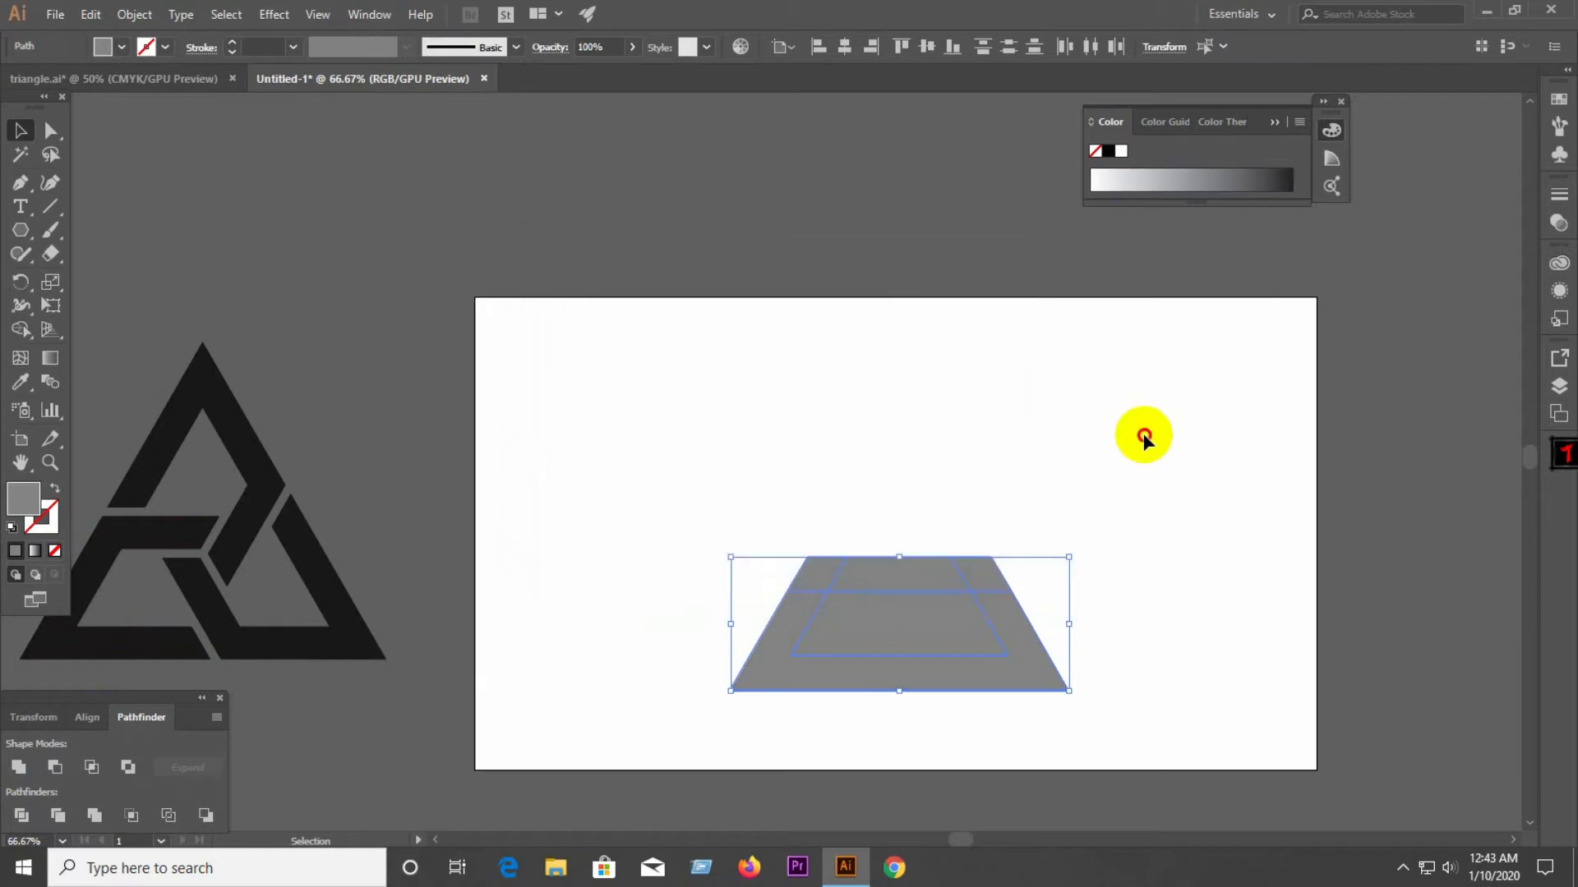
click(1144, 435)
click(912, 643)
key(Delete)
Step: Fill the remaining trapezoid frame pieces with red ED3118
drag(789, 522, 966, 722)
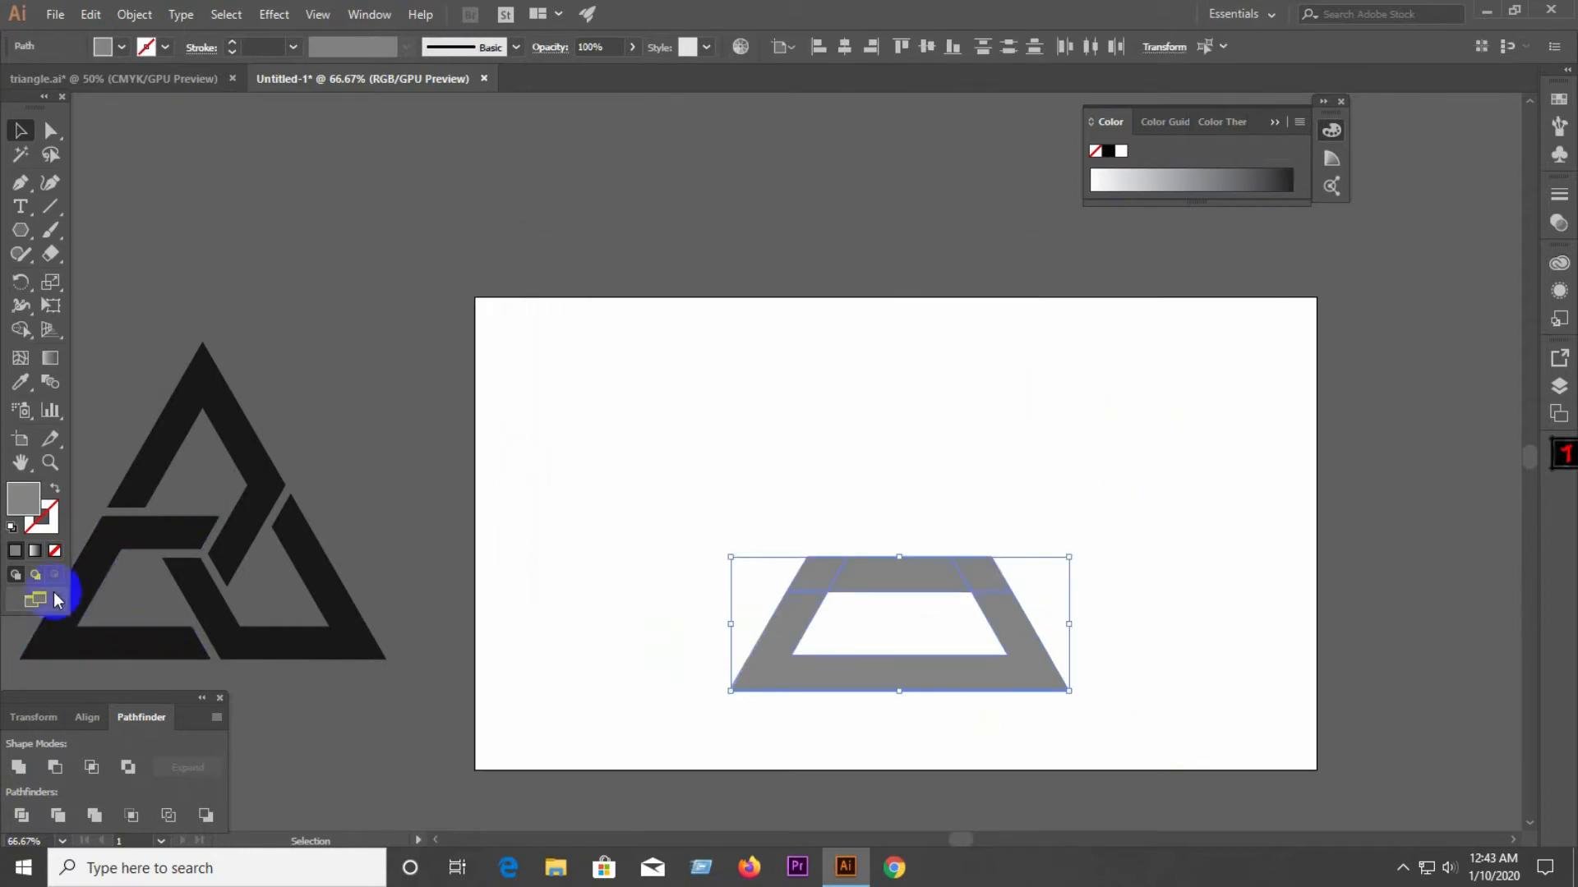
click(55, 550)
double_click(23, 499)
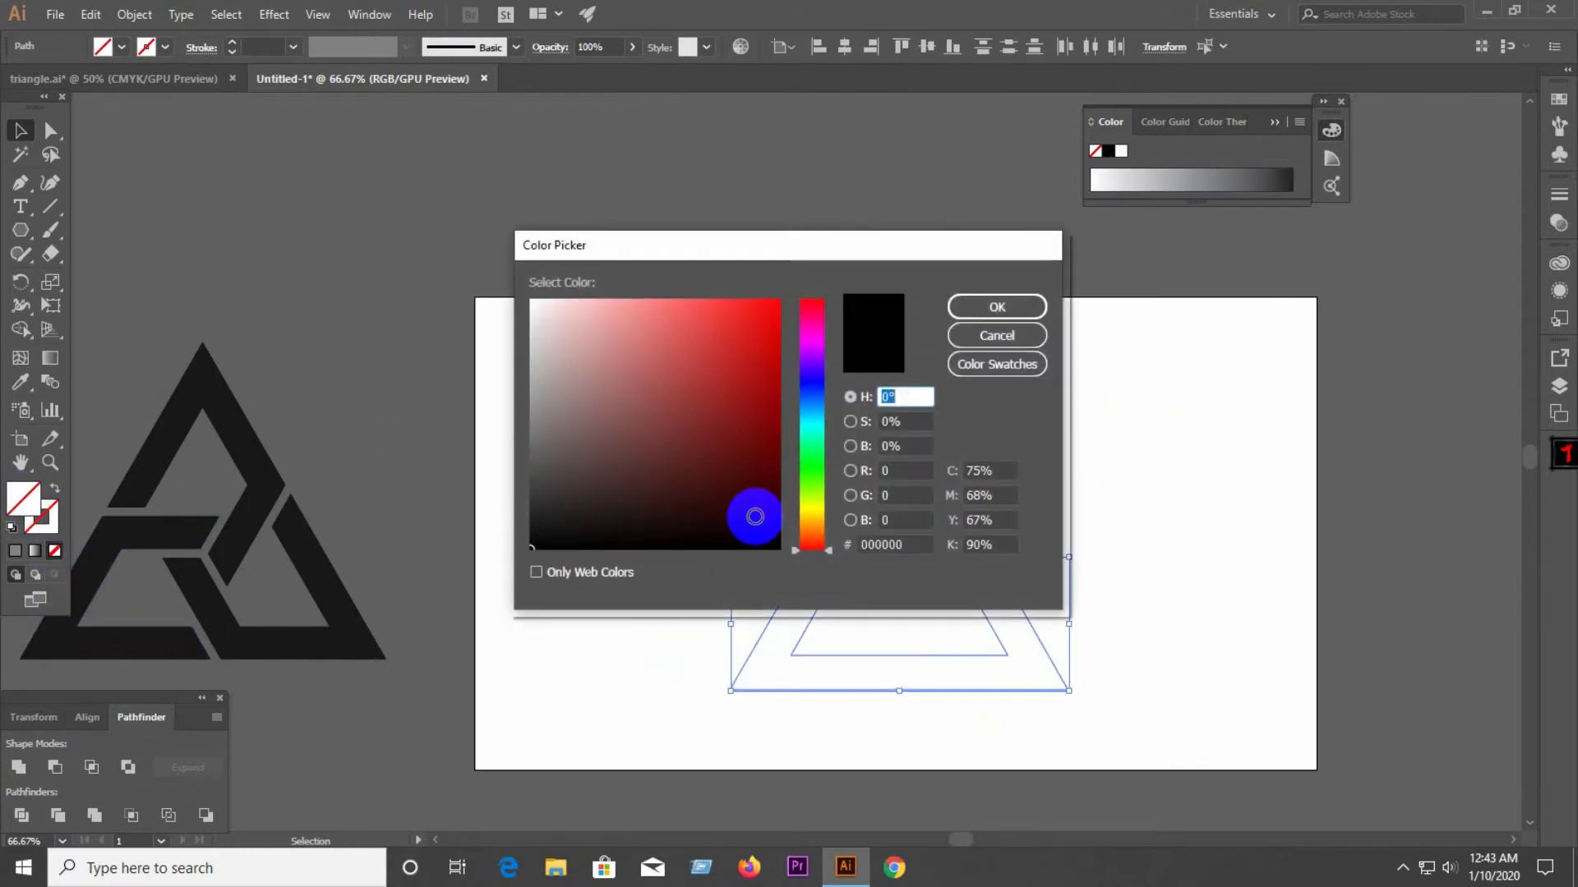
click(825, 545)
click(752, 319)
click(997, 307)
click(675, 487)
Step: Unite the red pieces into a single trapezoid frame with Pathfinder
drag(724, 489, 1118, 713)
click(36, 765)
click(898, 552)
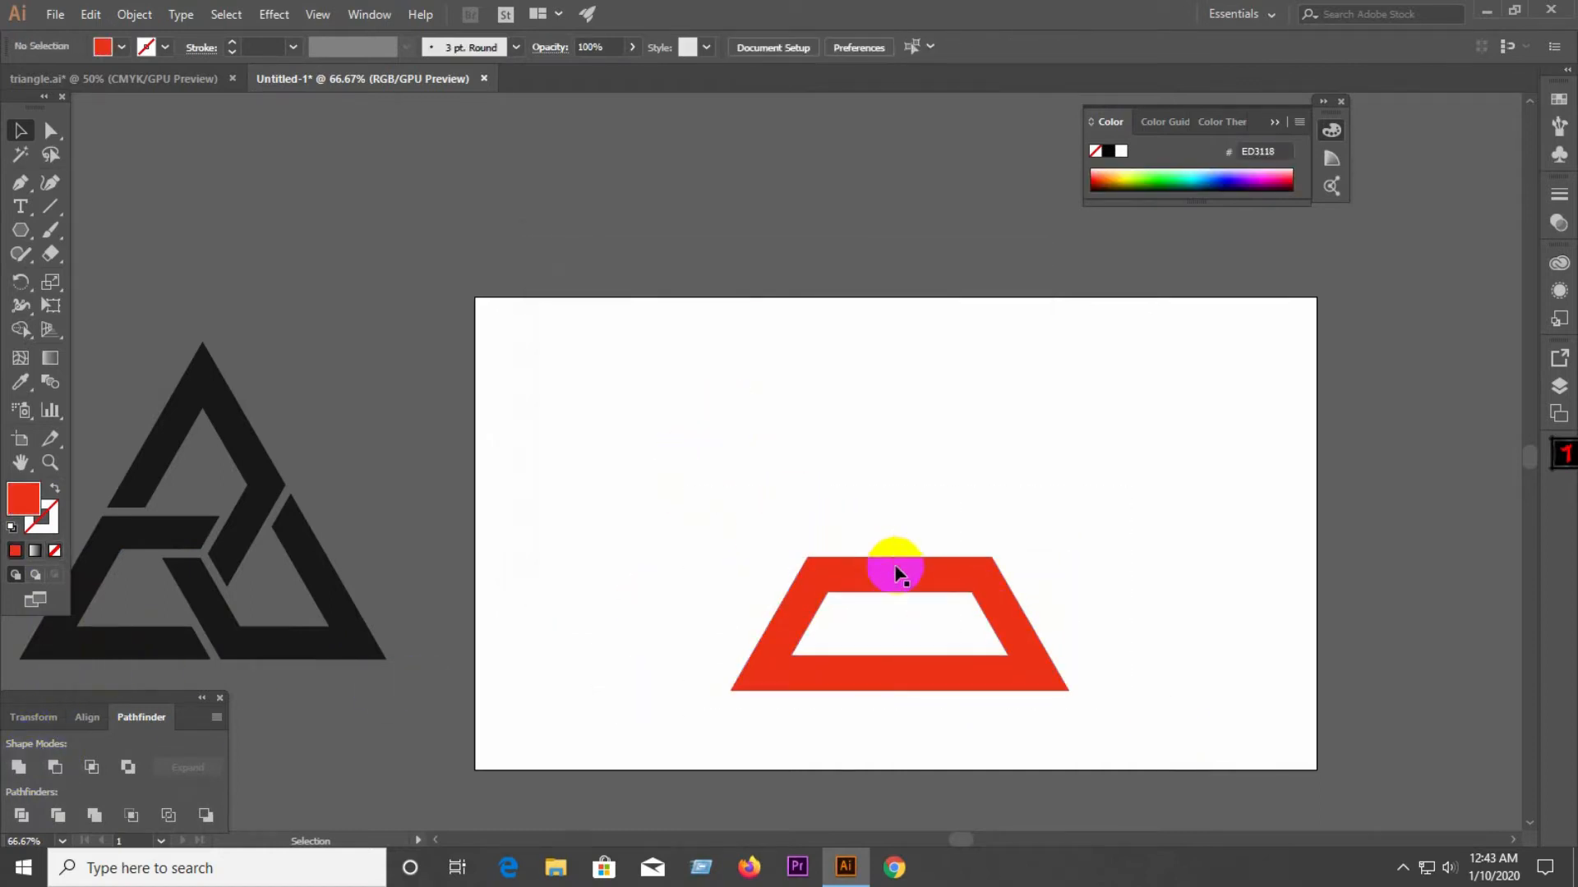
Step: Enlarge the red trapezoid frame, reposition it in the lower middle of the artboard, and close the color settings
scroll(920, 526, down, 2)
drag(636, 430, 1051, 542)
drag(950, 469, 938, 403)
drag(1049, 530, 1096, 544)
drag(956, 415, 978, 490)
click(1193, 520)
click(1341, 102)
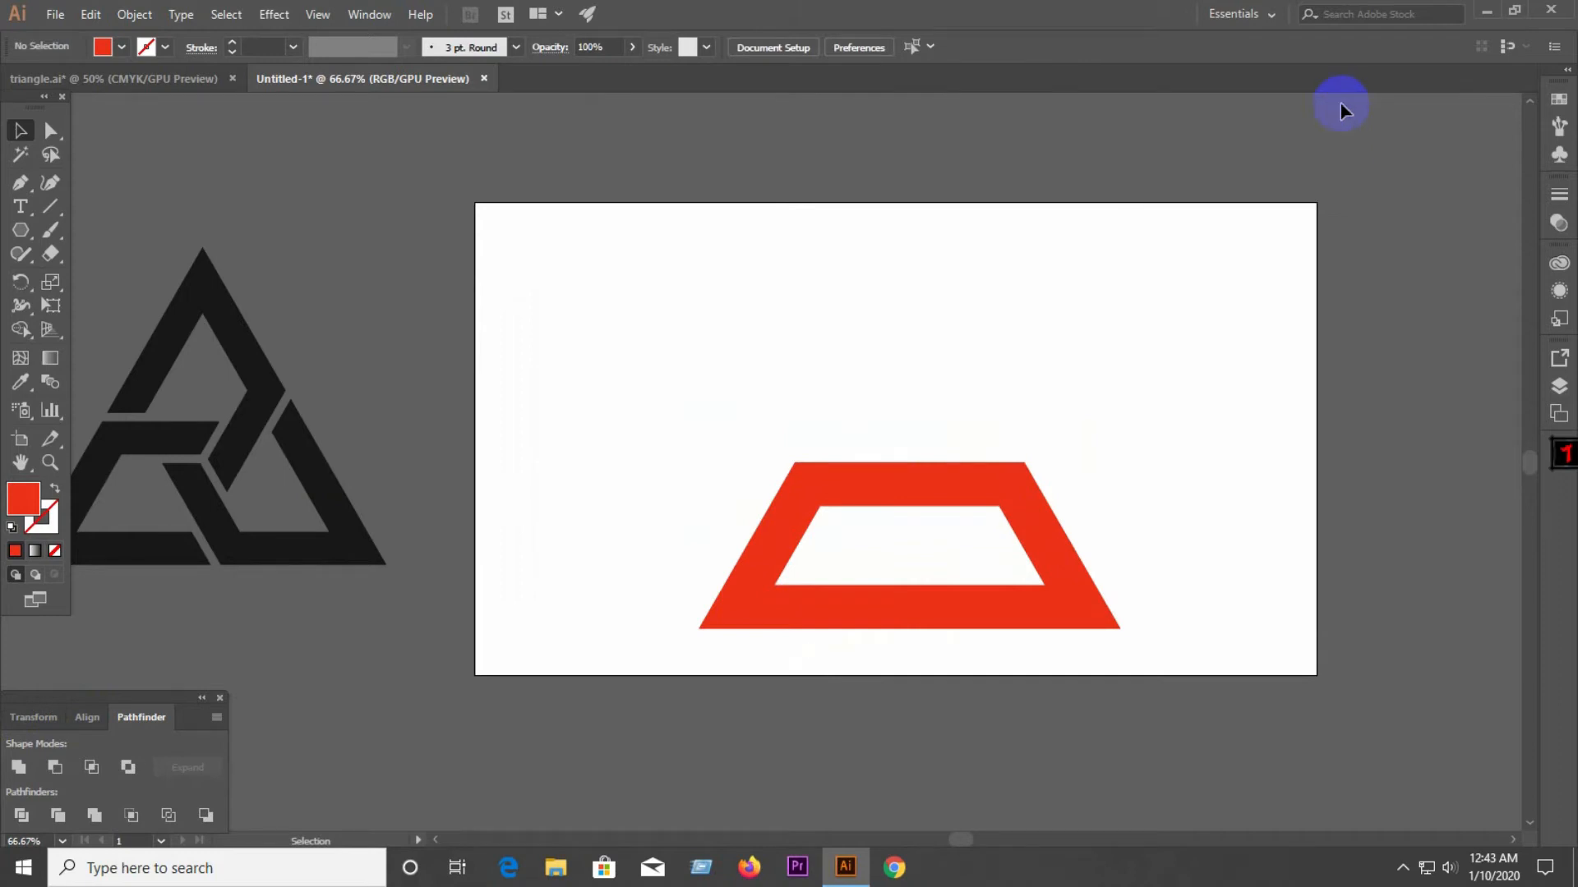
Step: Make two copies of the red trapezoid frame and rotate one of them over the original's right corner
drag(1078, 580, 563, 314)
click(1139, 435)
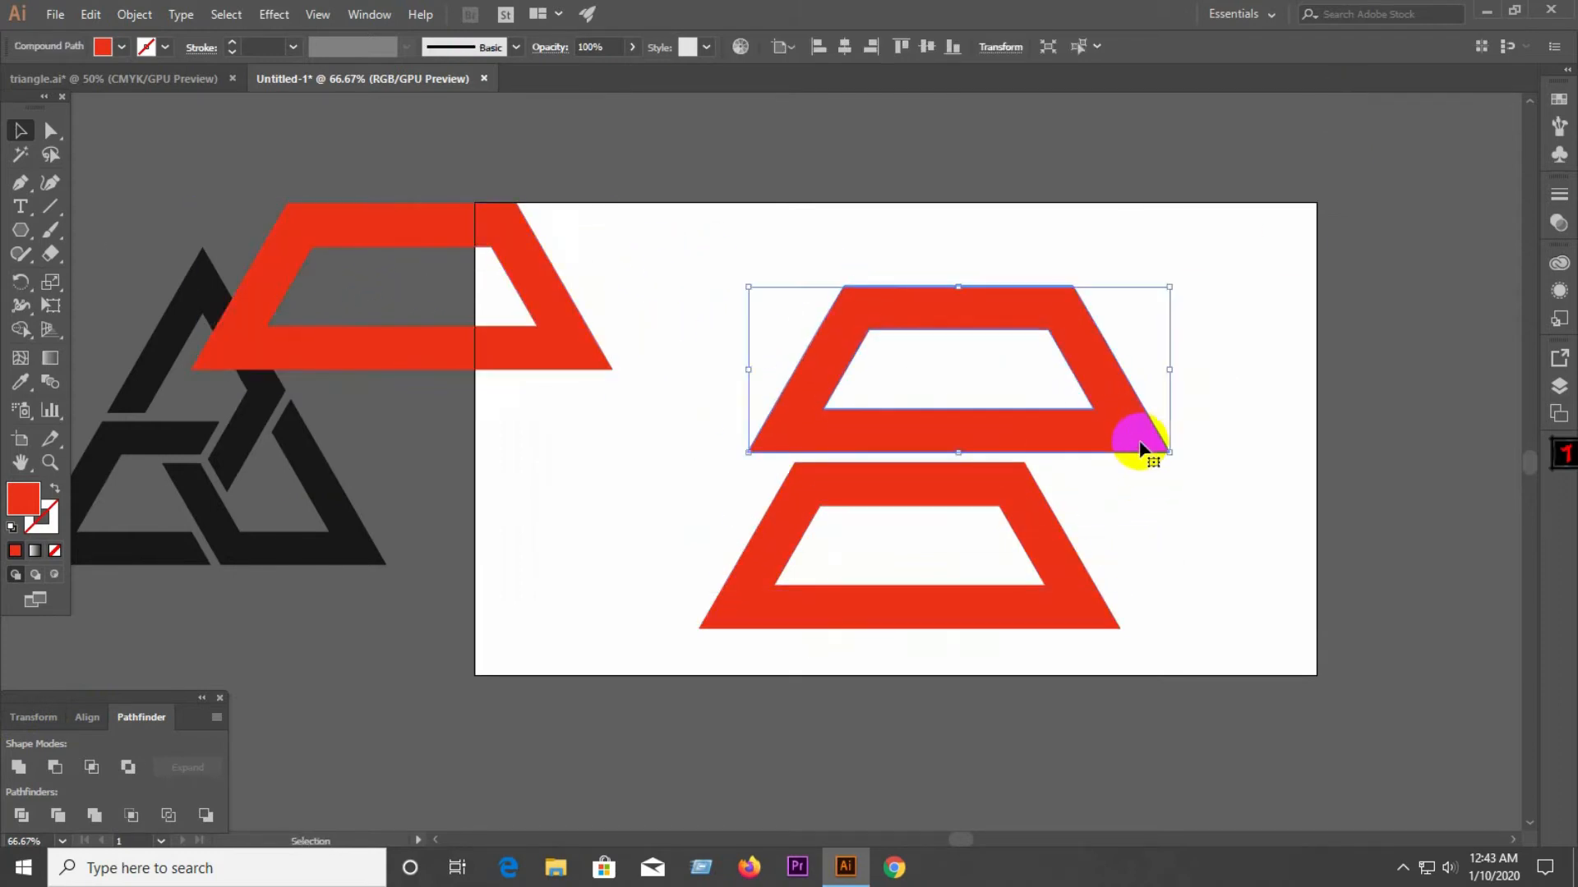
drag(1176, 461, 944, 310)
click(1243, 490)
drag(1093, 509, 1090, 611)
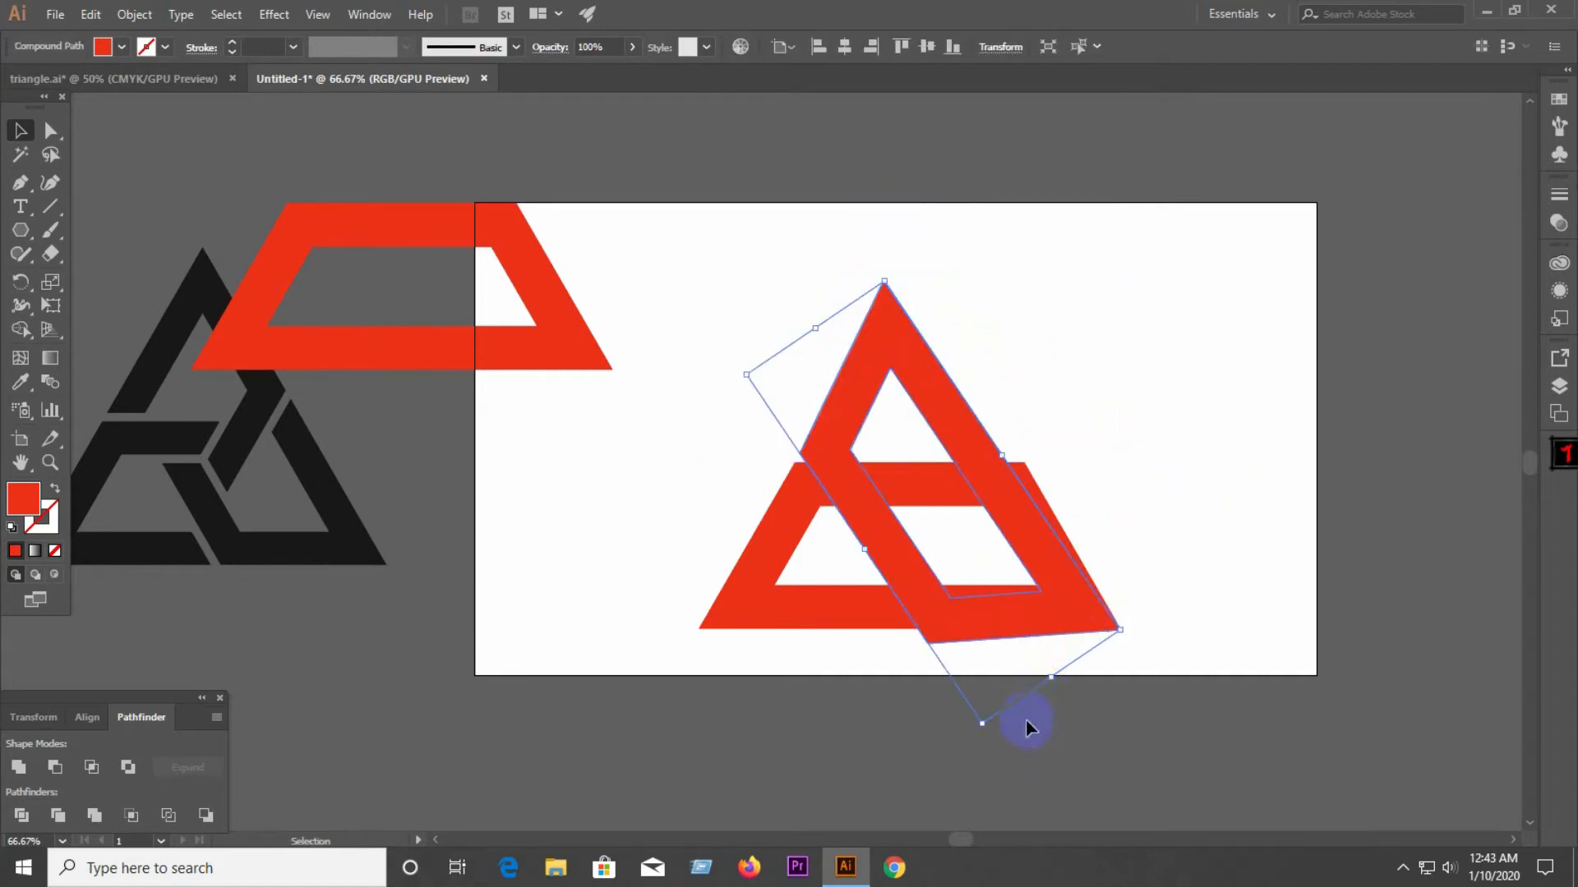
Step: Refine the rotated frame's angle and move it closer to the original frame's bottom-right corner
drag(883, 270, 902, 268)
click(1141, 524)
drag(1067, 617, 1071, 594)
click(1095, 645)
Step: Set the rotated frame's opacity to 25%
scroll(1089, 630, up, 3)
click(1053, 569)
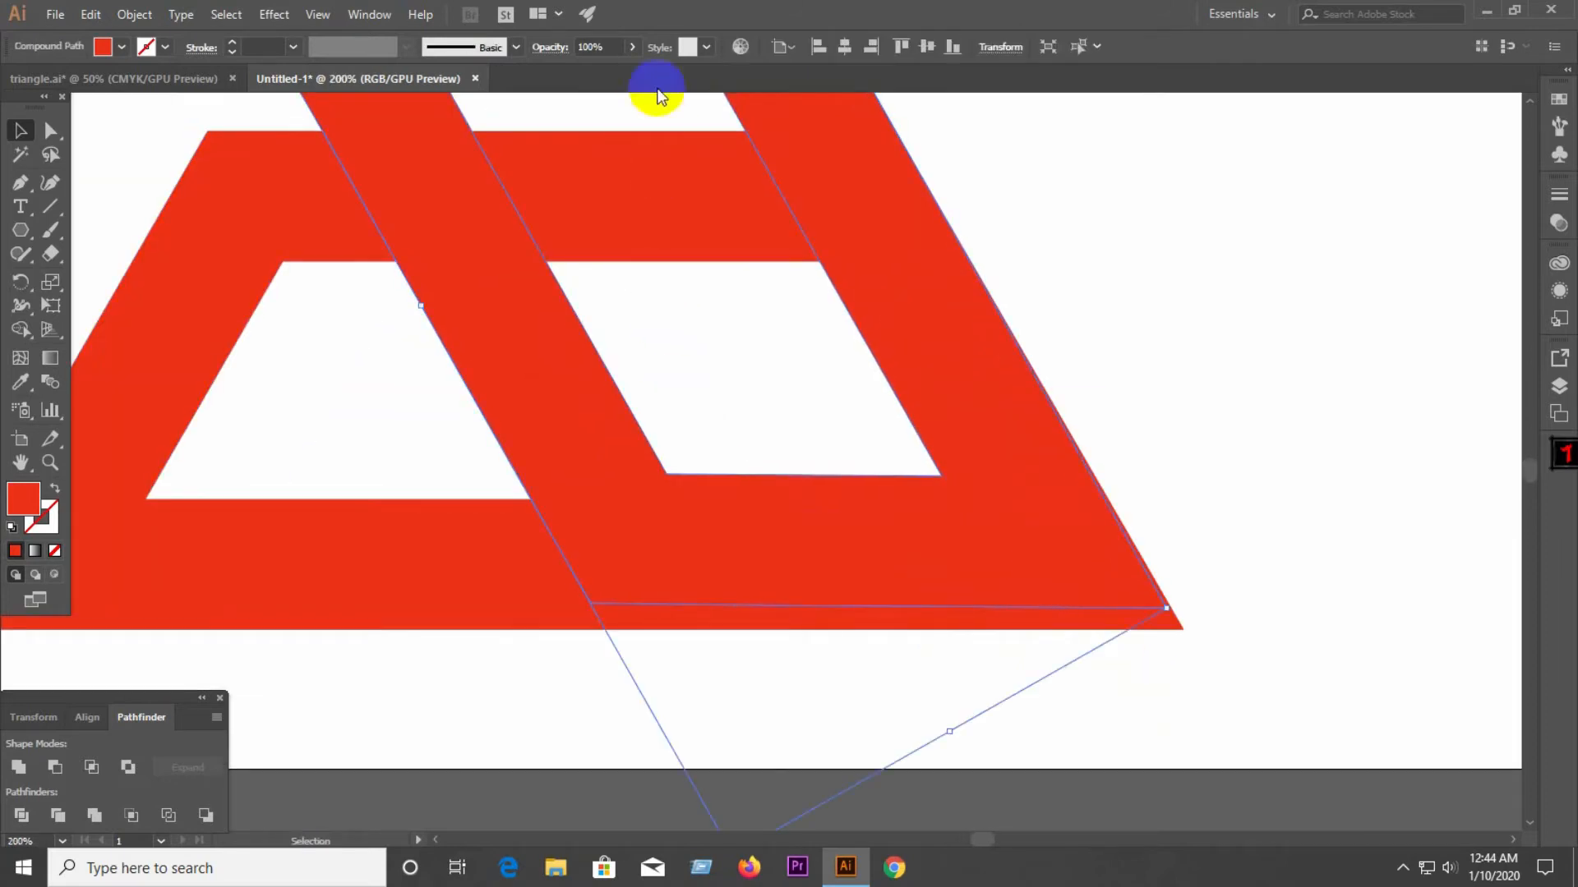
click(631, 47)
drag(633, 72, 573, 72)
click(693, 385)
Step: Move the translucent frame onto the original's bottom-right corner and correct its rotation to match the edges
drag(803, 559, 761, 606)
scroll(831, 648, down, 2)
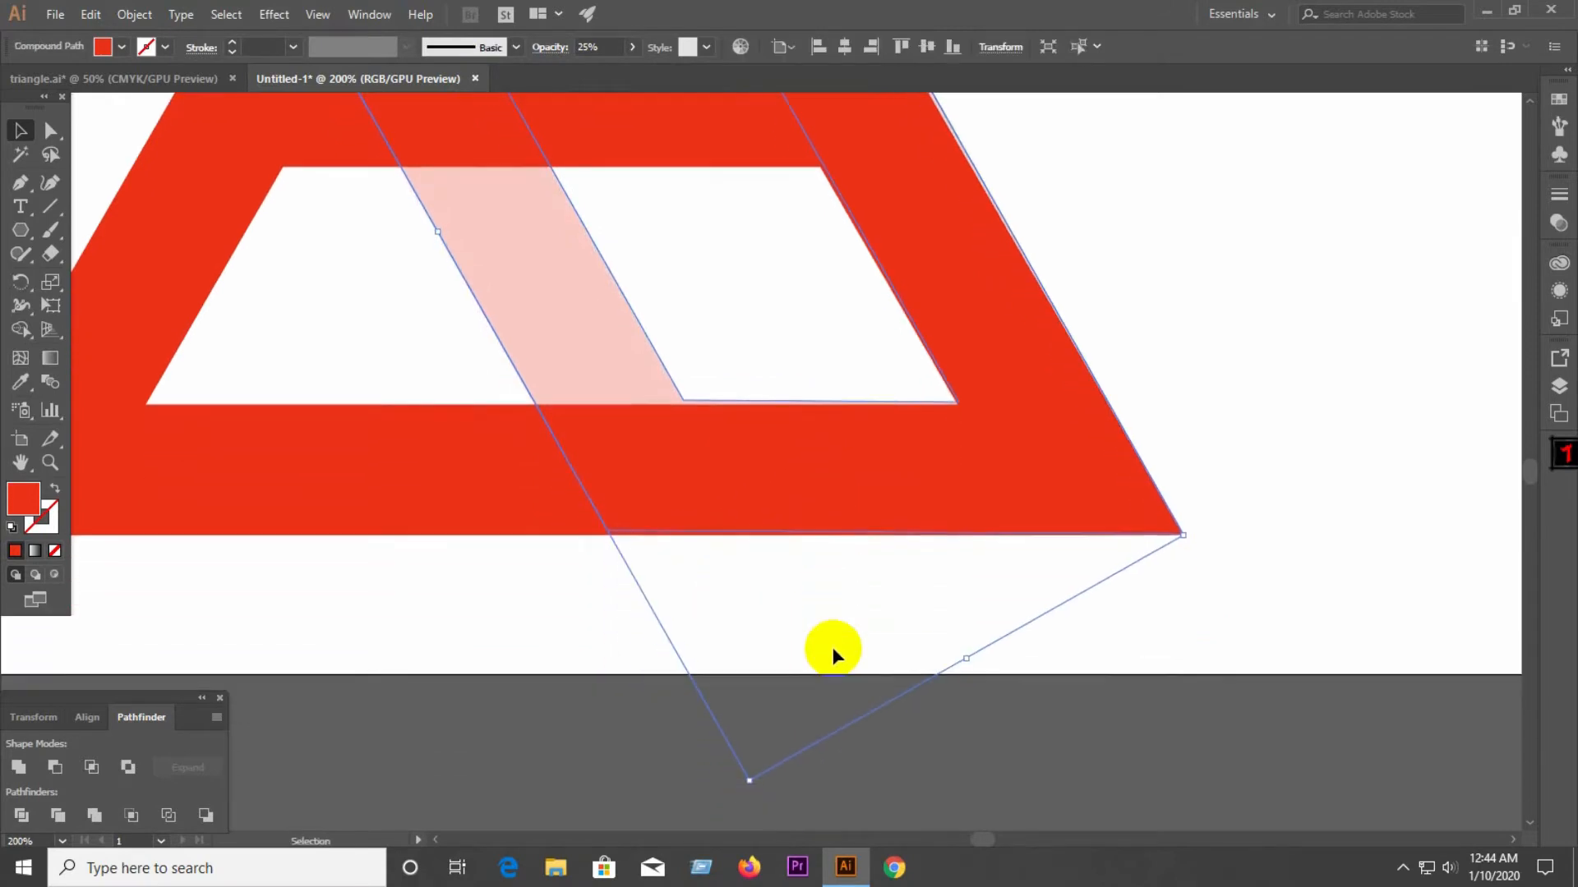
scroll(832, 647, up, 1)
drag(751, 816, 756, 817)
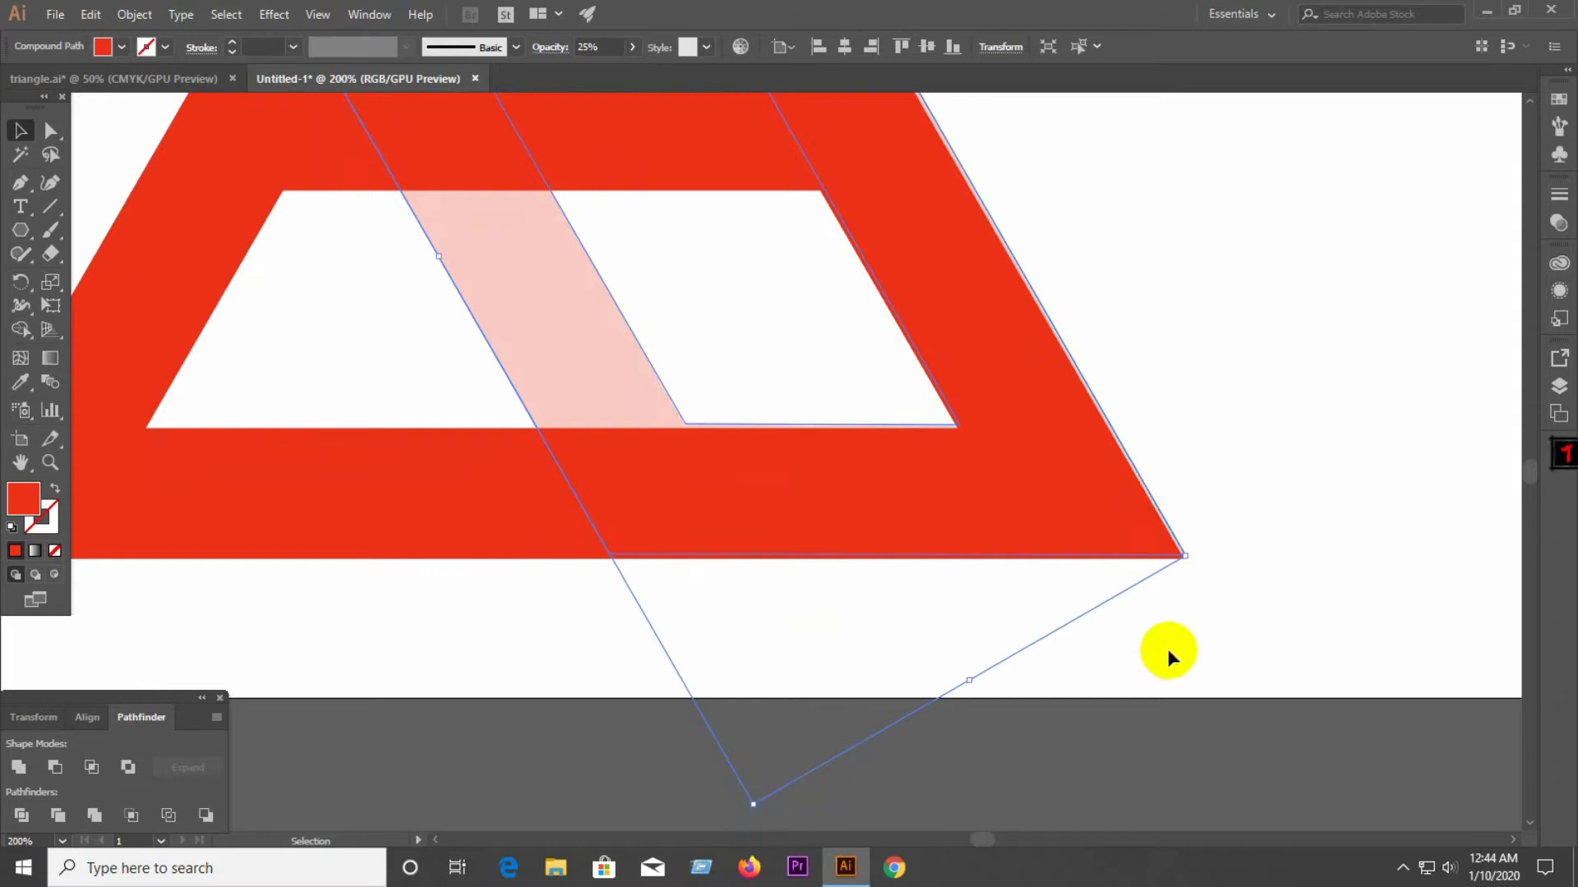
click(1166, 648)
click(1137, 540)
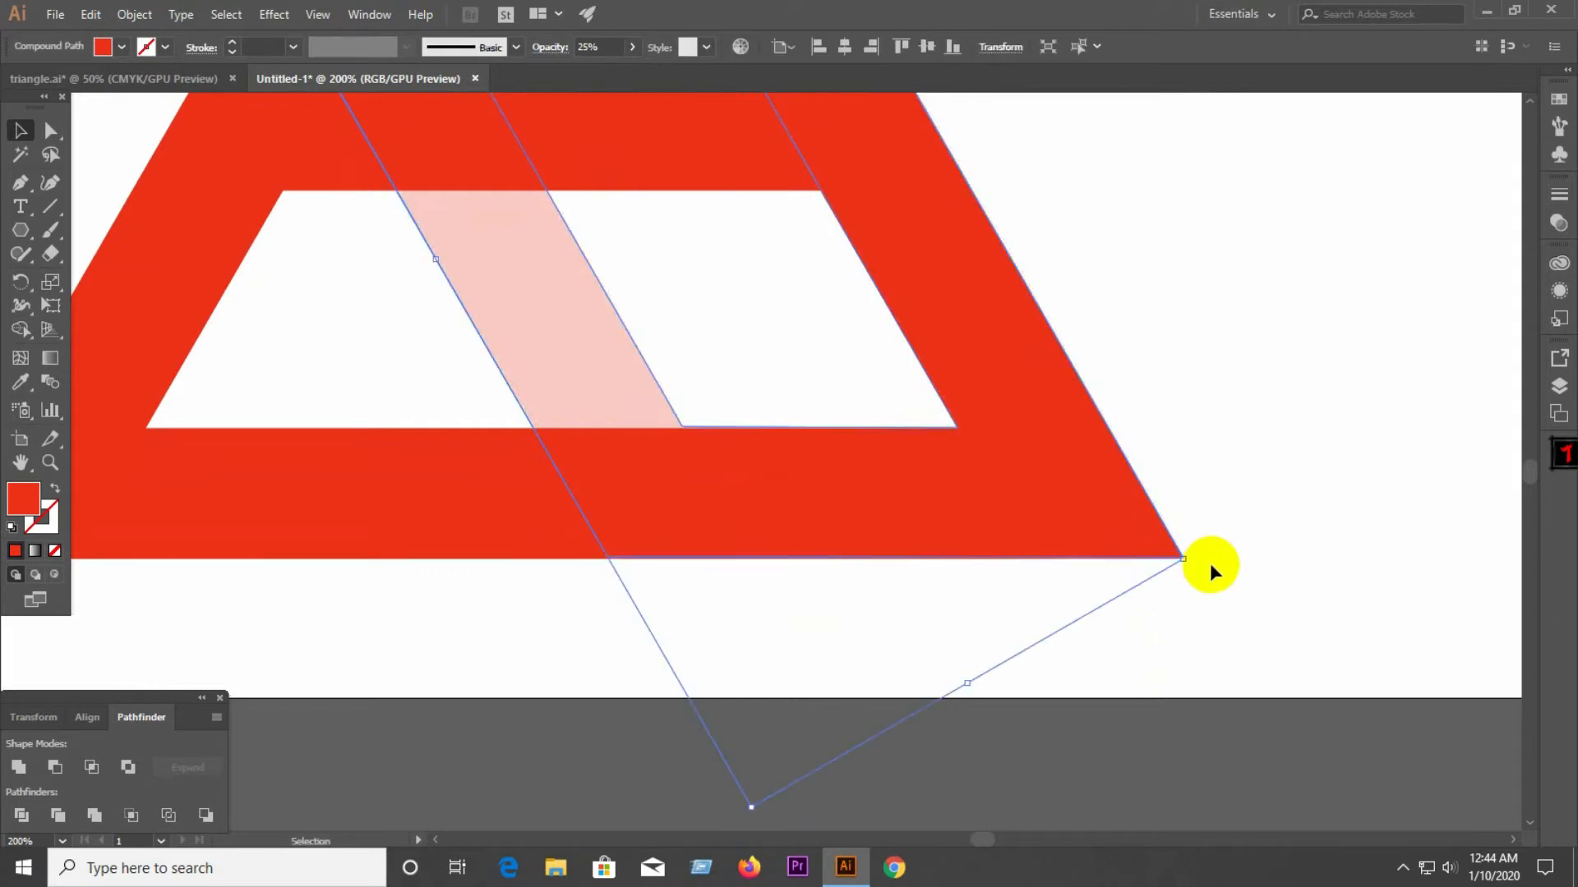
Step: Fine-tune the translucent frame's position so its outer edge lines up with the original frame's right side
scroll(1155, 571, up, 3)
scroll(1052, 618, down, 3)
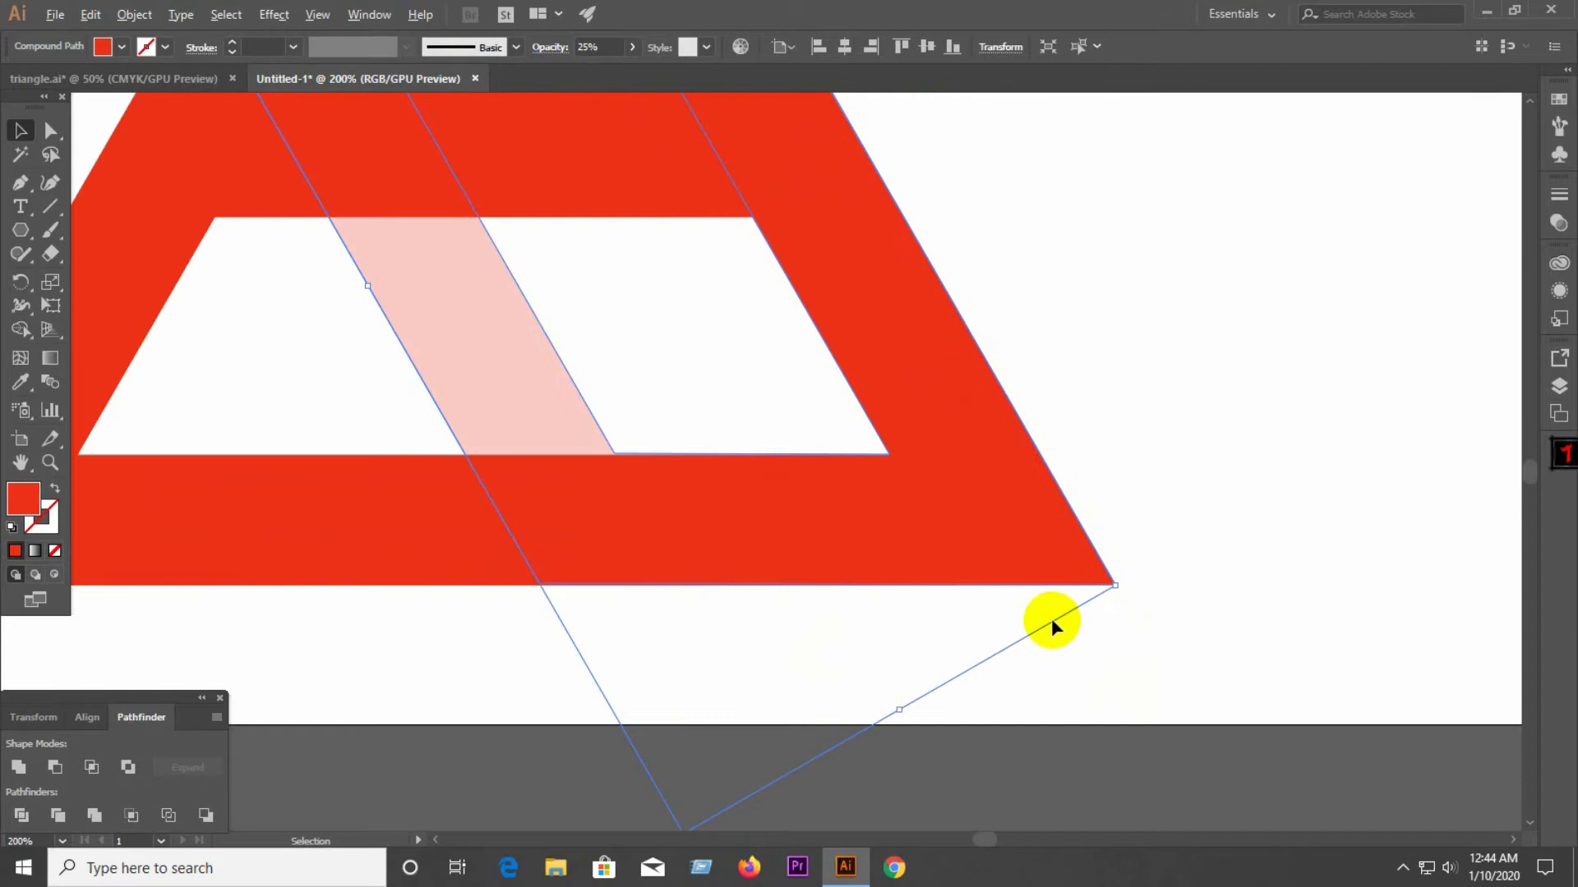
click(1113, 624)
click(1092, 571)
scroll(1127, 612, up, 4)
mouse_move(984, 480)
mouse_down()
mouse_move(970, 493)
mouse_move(990, 486)
mouse_up()
scroll(1195, 573, down, 3)
scroll(1194, 574, down, 3)
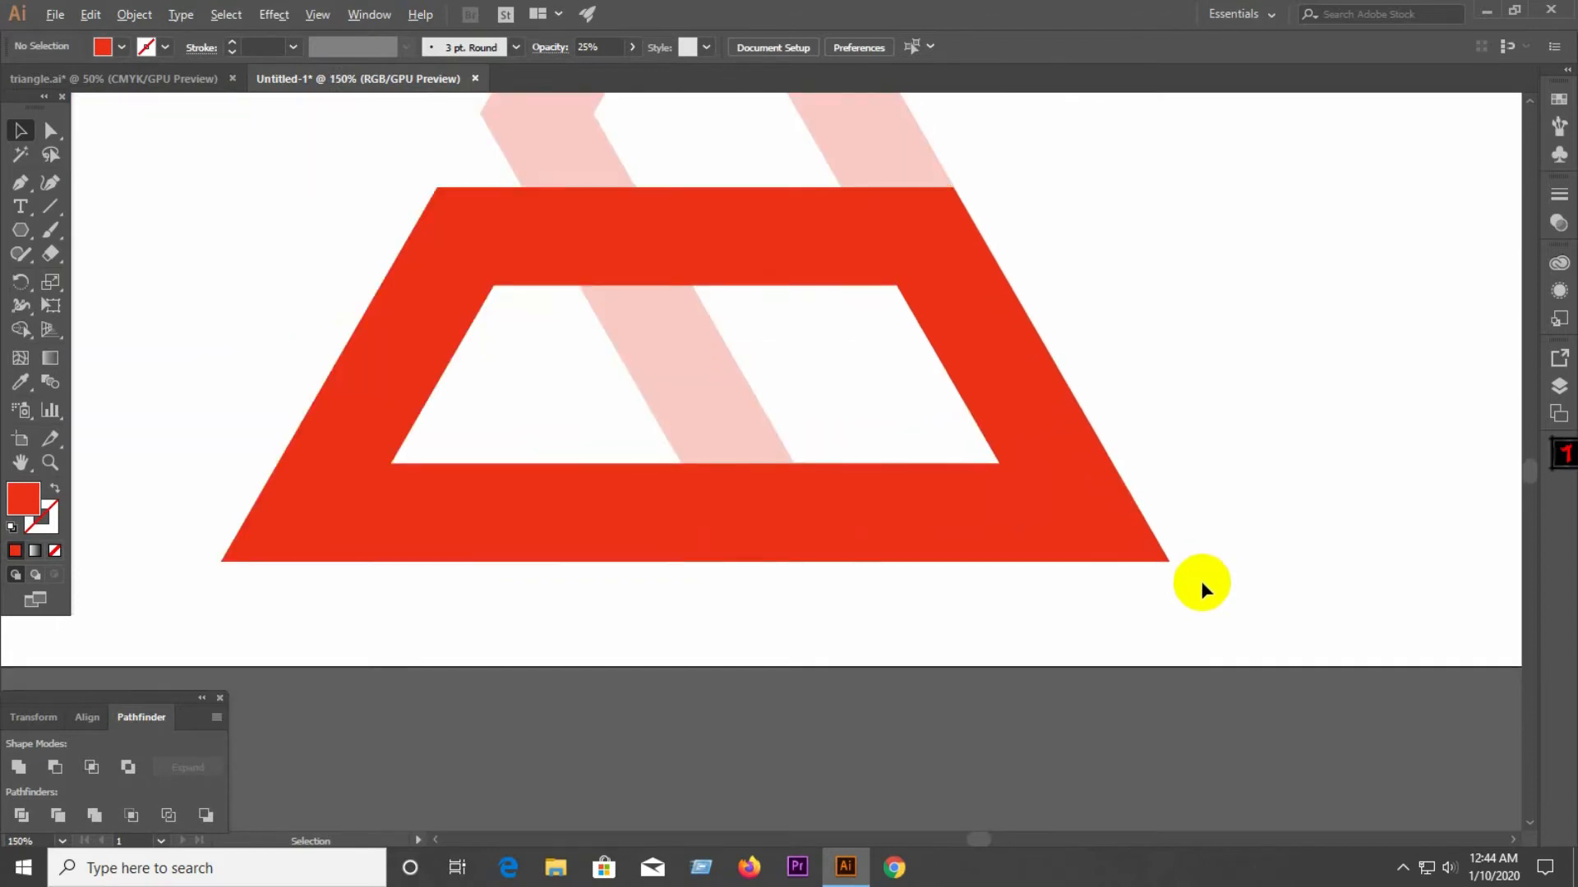
Step: Create a vertically reflected copy of the translucent frame and align it with the original frame's bottom-left corner
right_click(1083, 526)
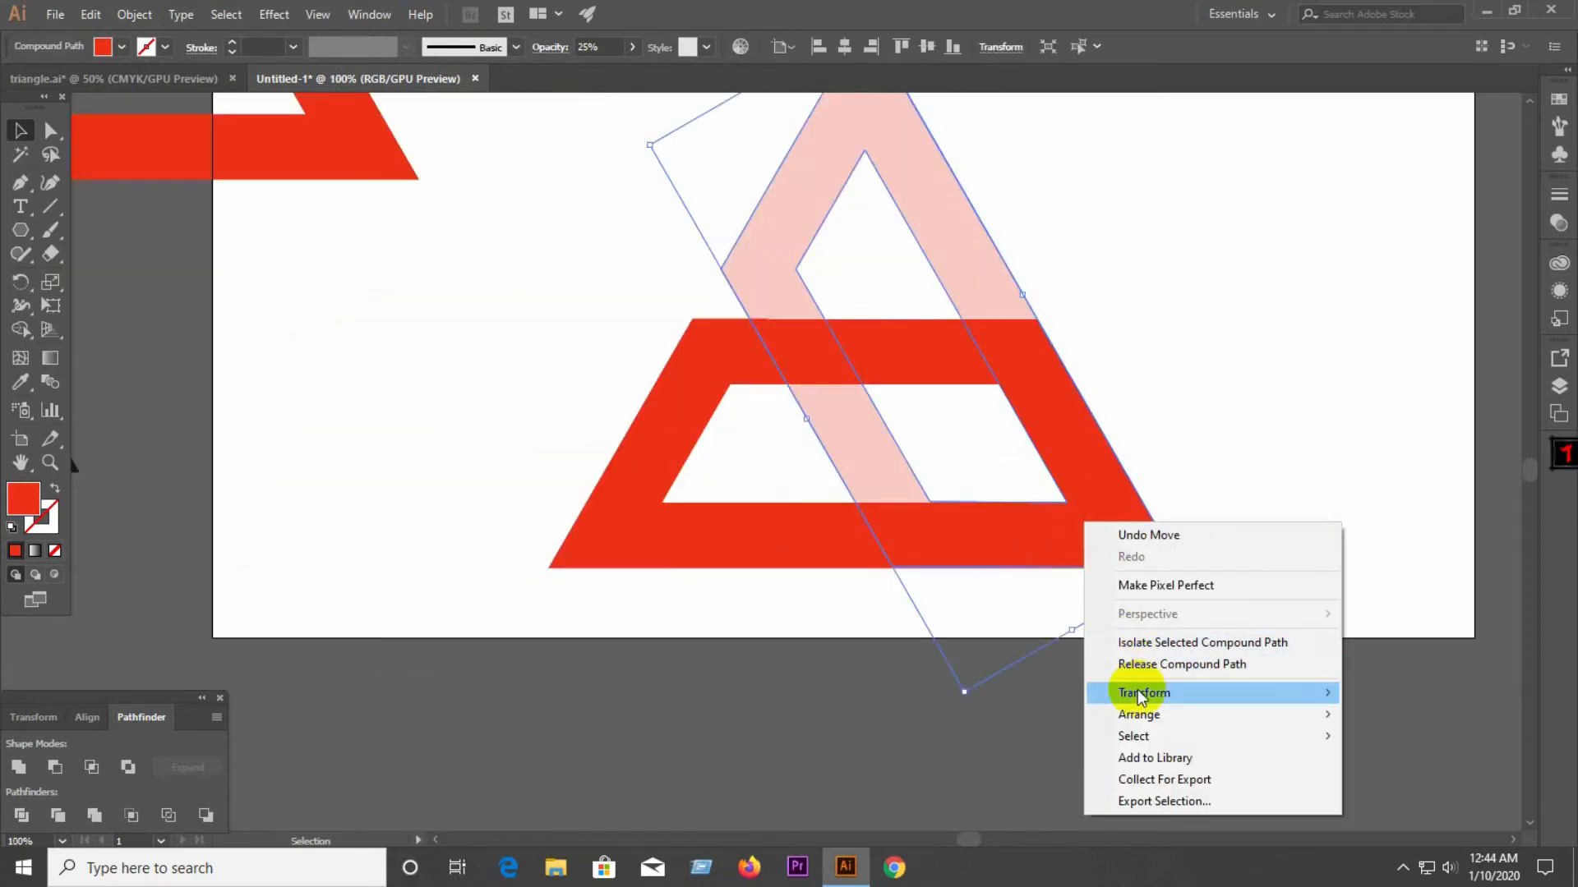
mouse_move(1323, 692)
click(891, 768)
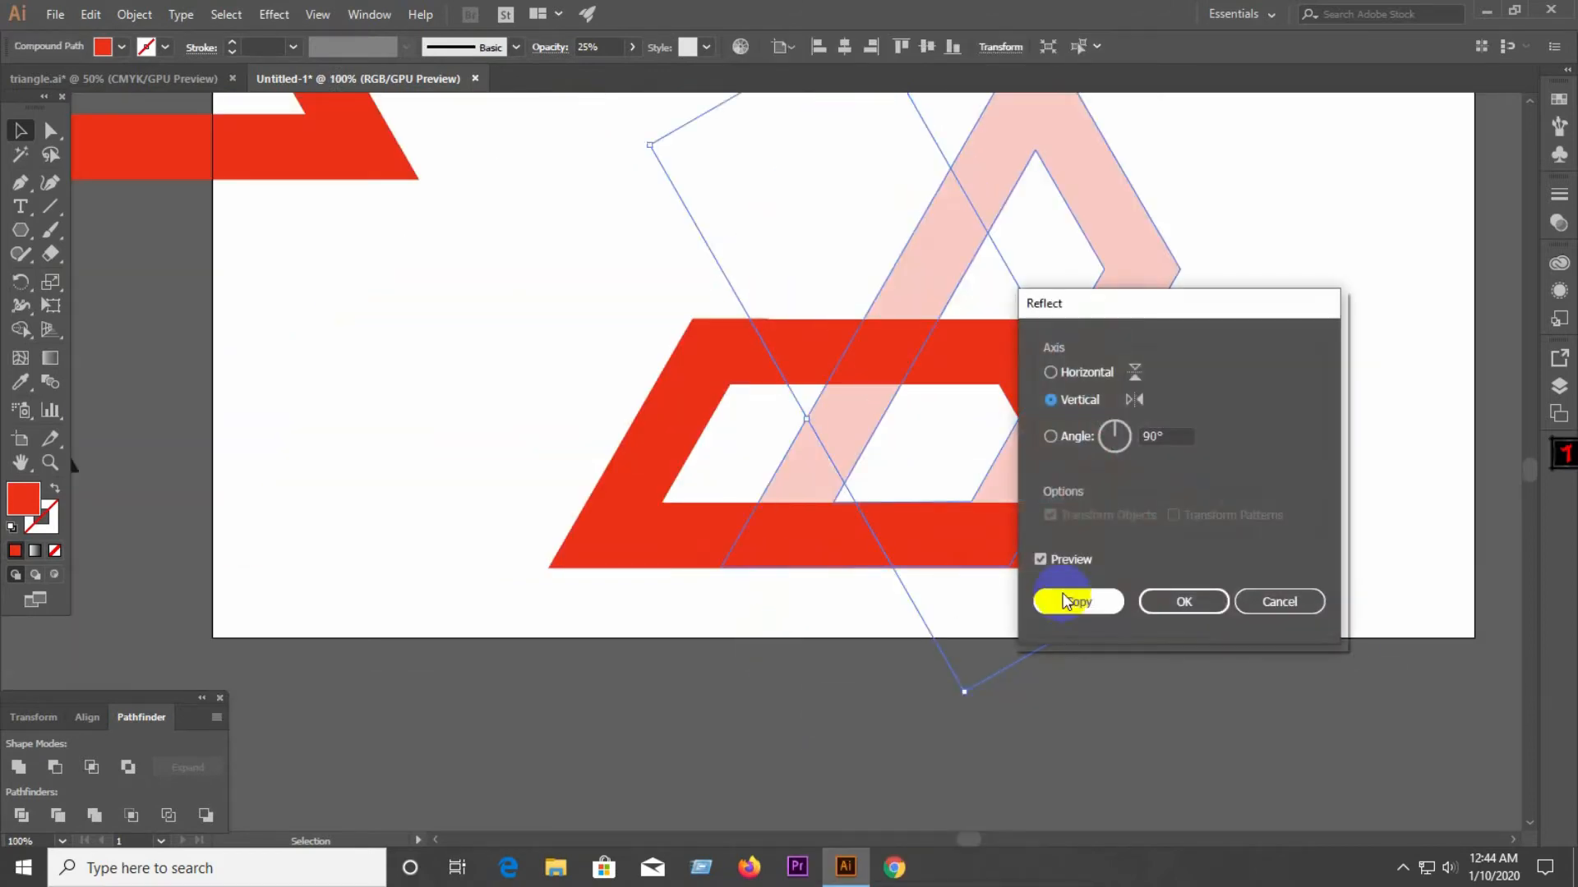
click(1066, 600)
scroll(966, 654, down, 2)
drag(926, 475, 859, 470)
click(695, 524)
Step: Set the opacity of both translucent frames to 100% and delete the spare trapezoid frame overlapping the artboard's left edge
drag(954, 412, 954, 413)
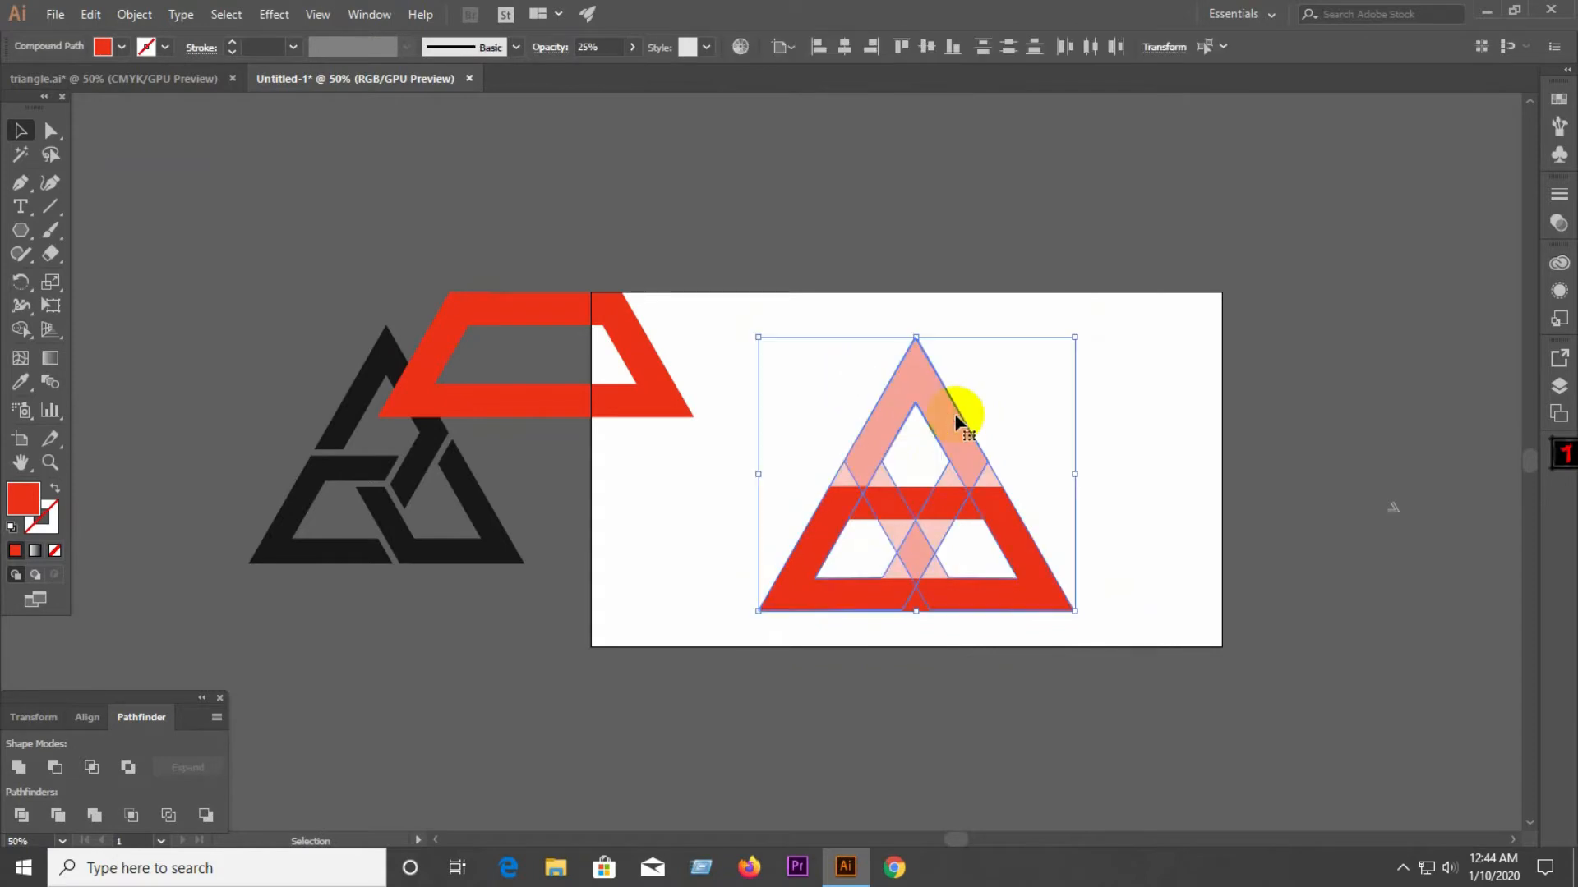
click(633, 47)
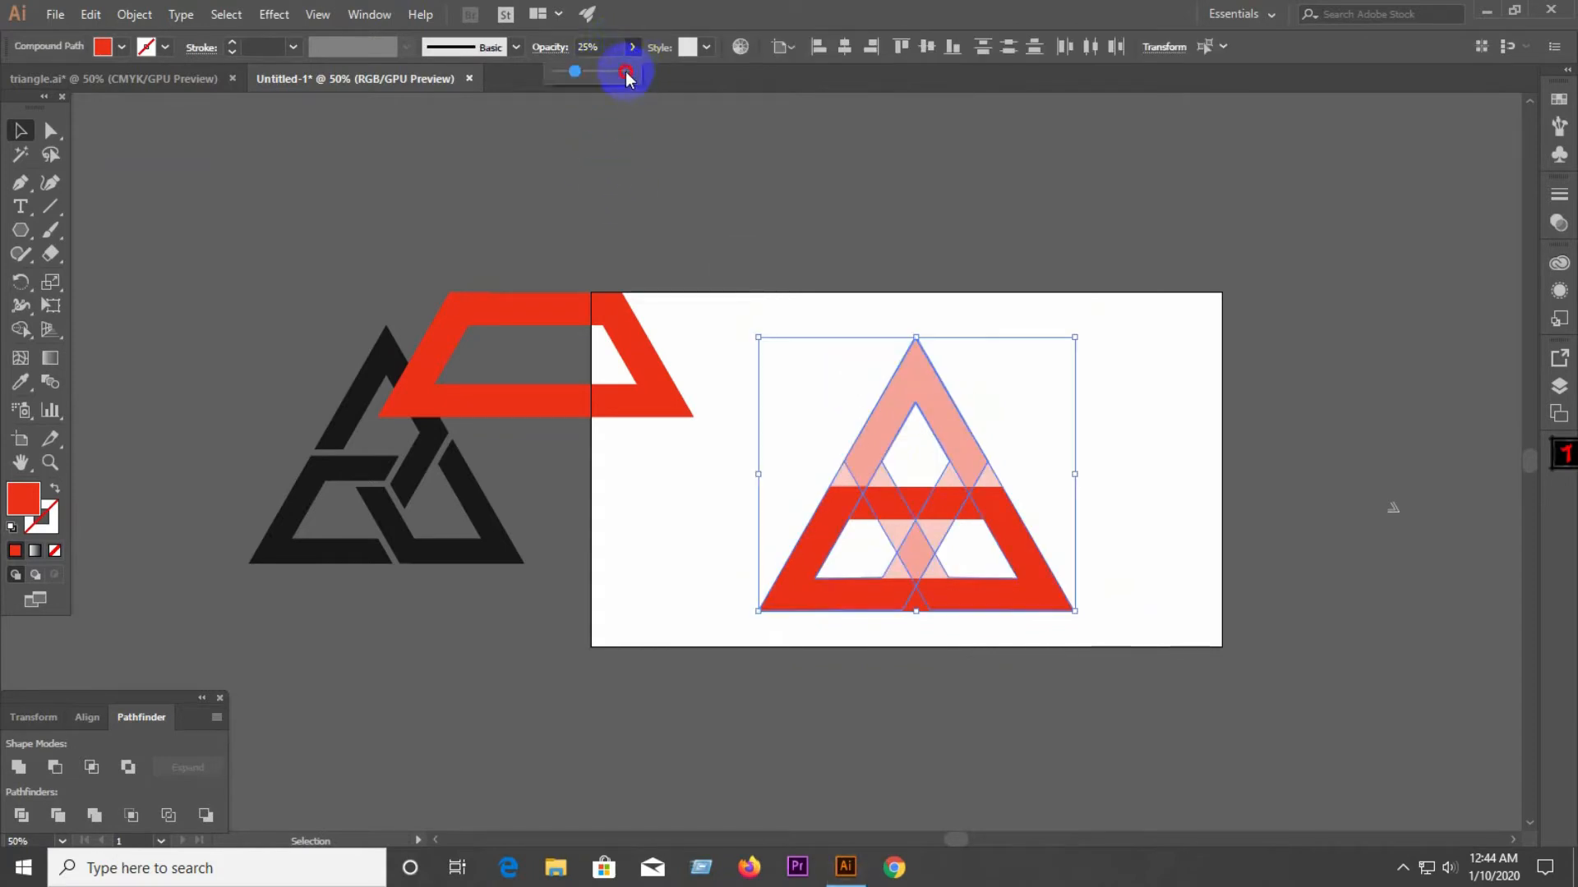
drag(622, 73, 658, 75)
click(878, 255)
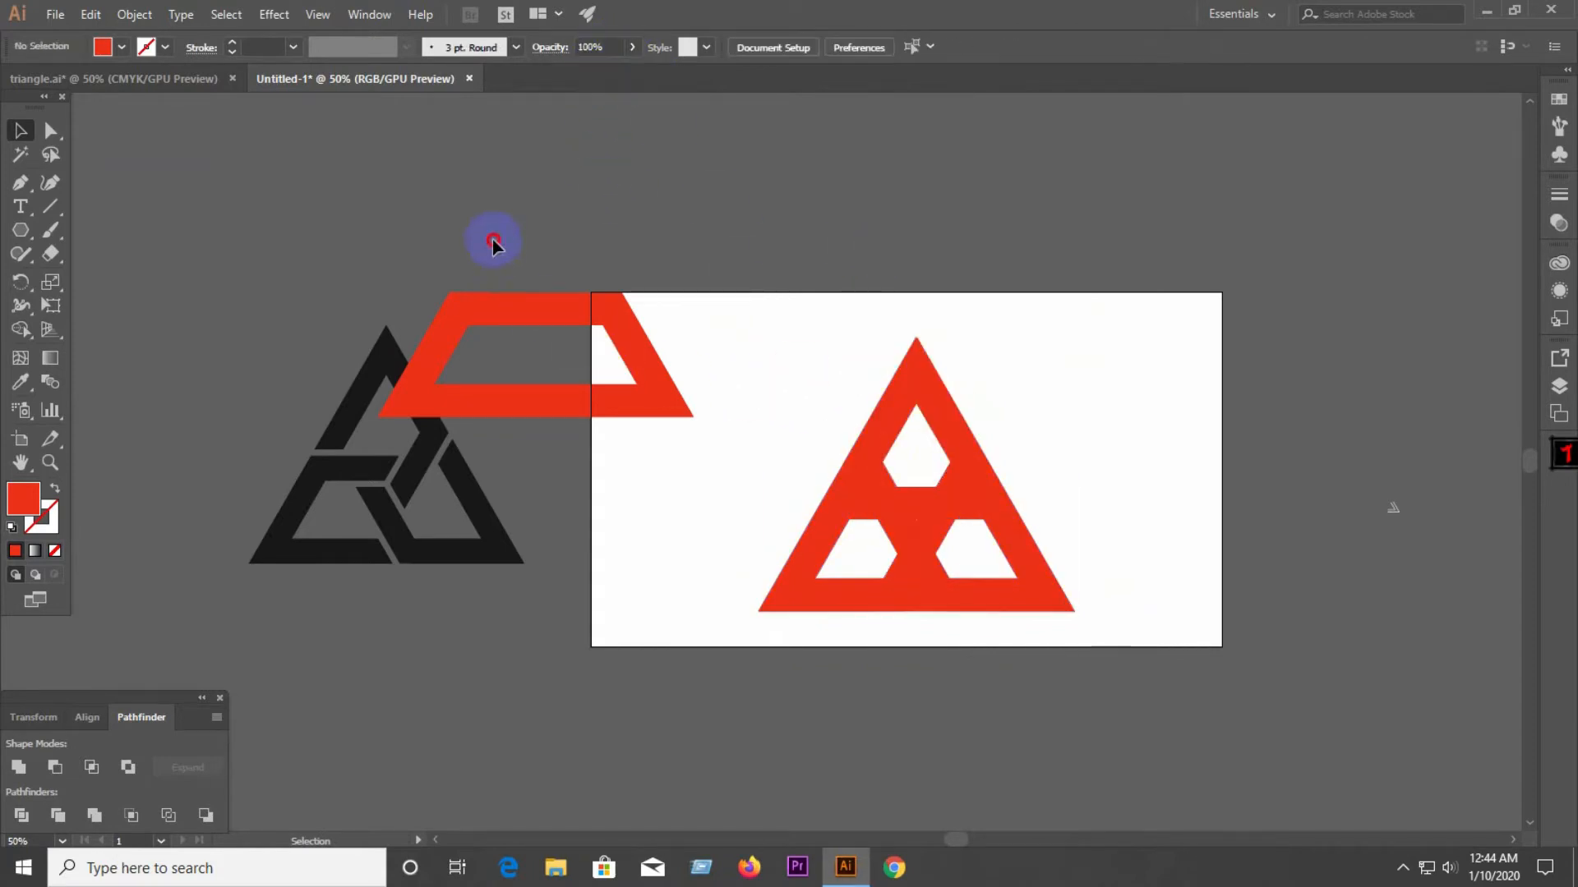
click(595, 386)
key(Delete)
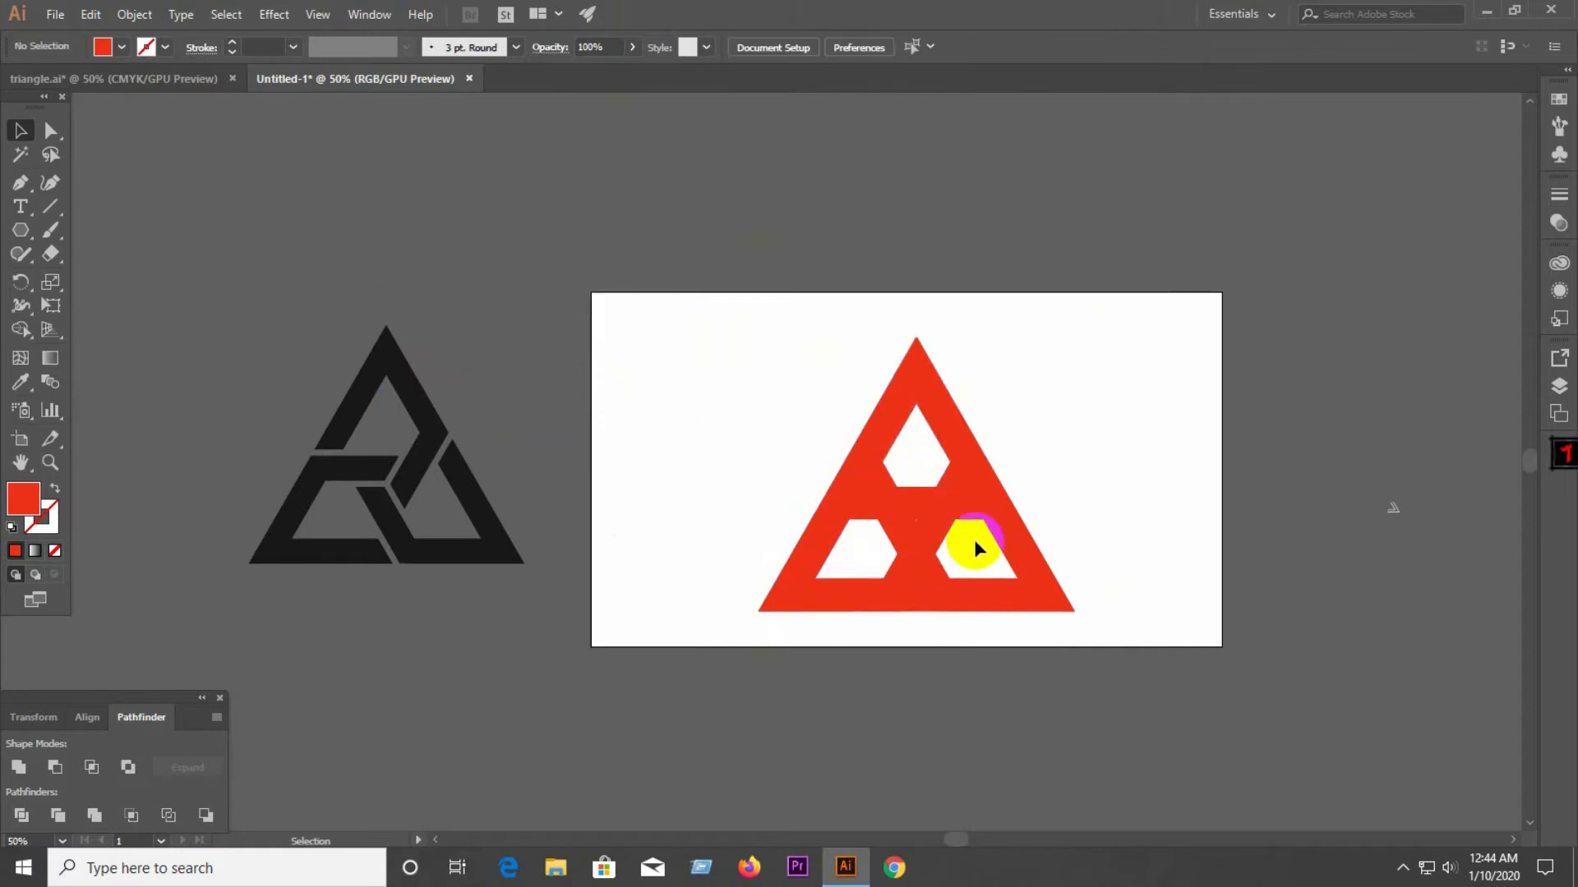
Step: Scale down the three overlapping red frames together in the middle of the artboard
scroll(1009, 478, up, 3)
scroll(722, 394, down, 3)
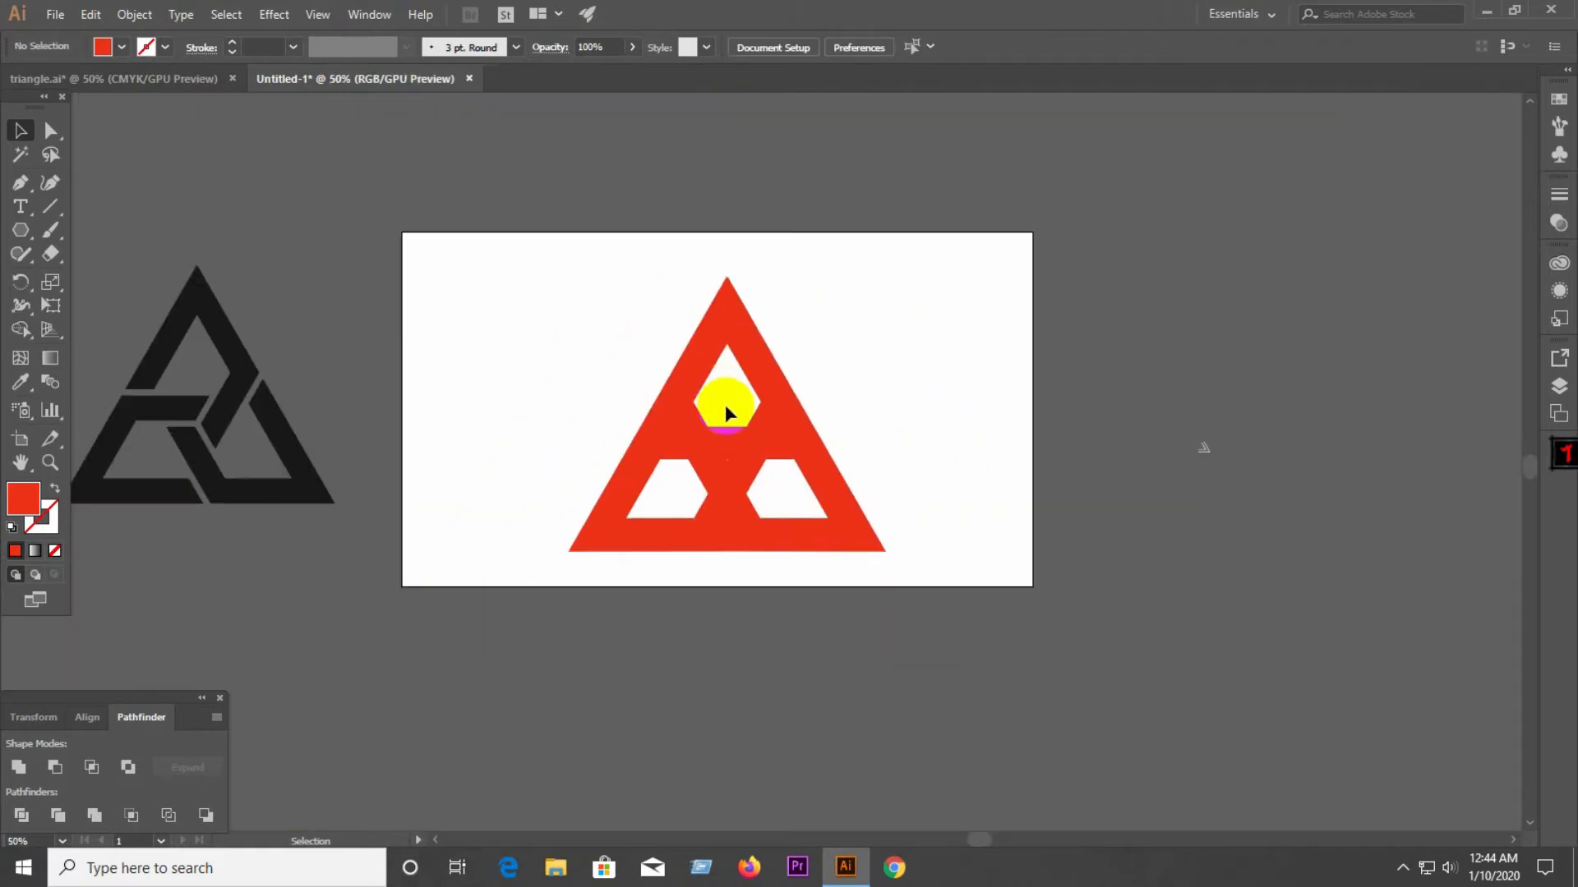
drag(645, 374, 837, 531)
click(716, 444)
scroll(716, 444, up, 2)
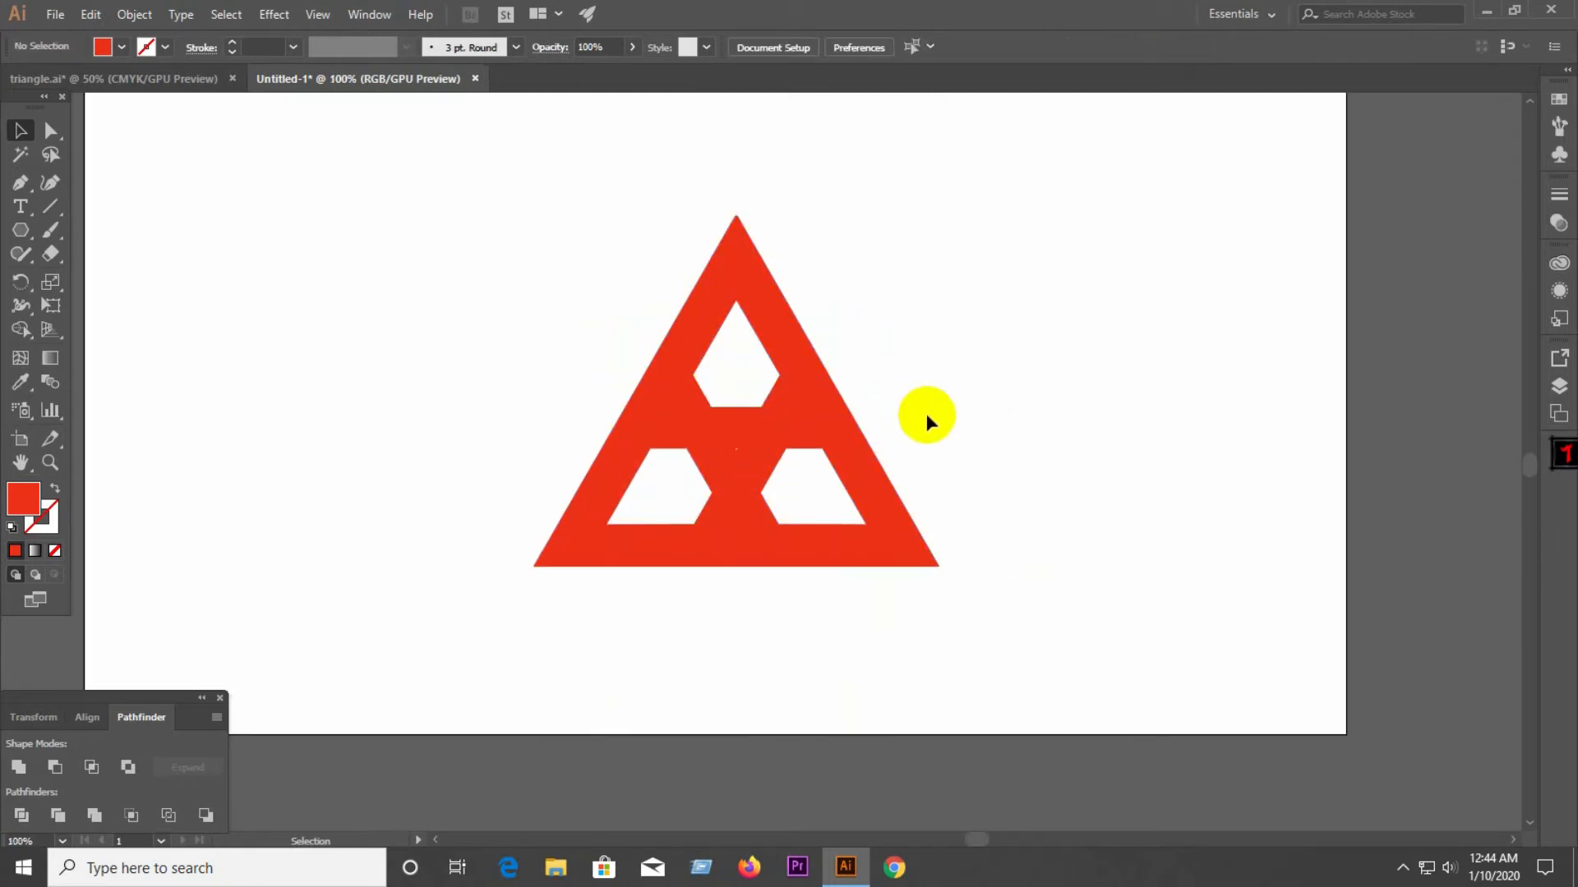
Step: Delete the tiny stray object lying to the right of the artboard
scroll(926, 410, down, 3)
drag(1189, 374, 1294, 549)
key(Delete)
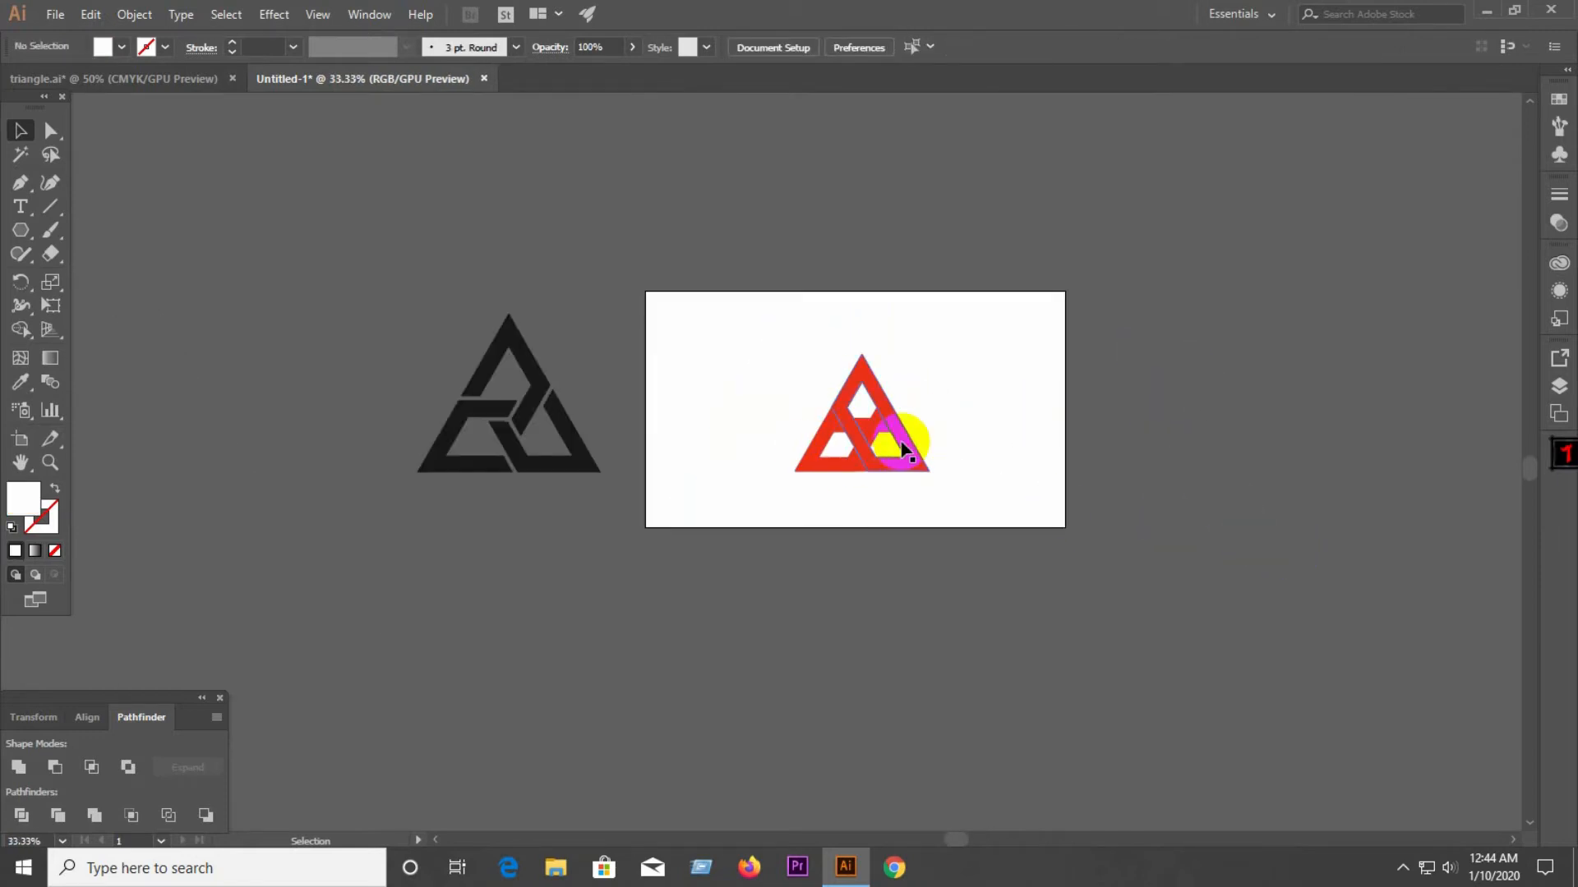
Step: Divide the three overlapping red frames into separate pieces along their crossing edges and ungroup the result
scroll(855, 430, up, 4)
drag(588, 334, 698, 521)
click(30, 815)
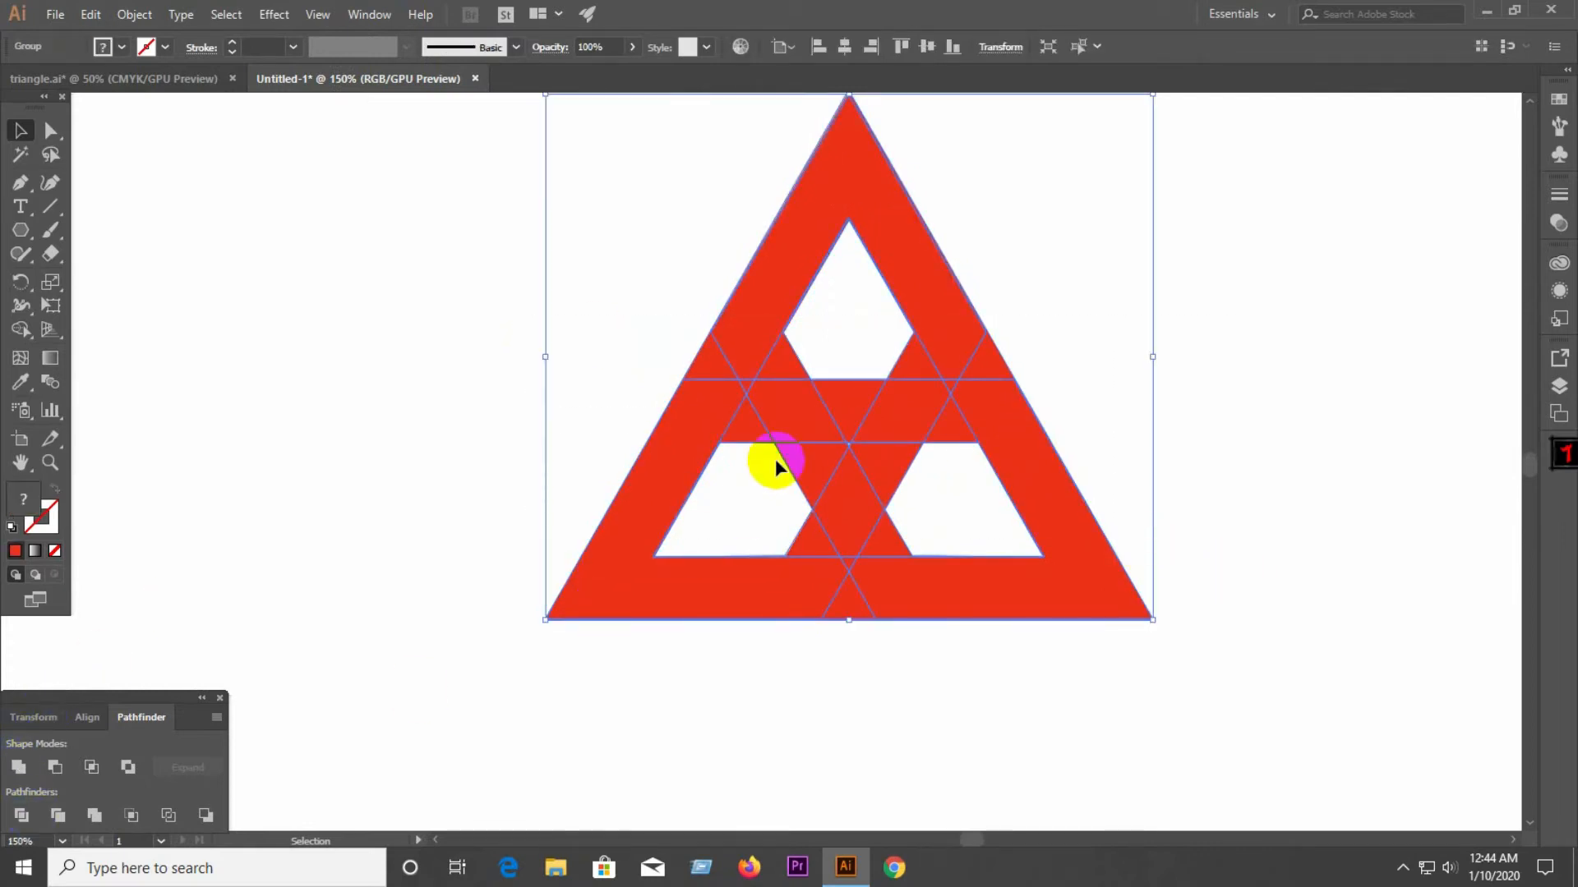
right_click(776, 459)
click(814, 603)
scroll(1047, 644, down, 2)
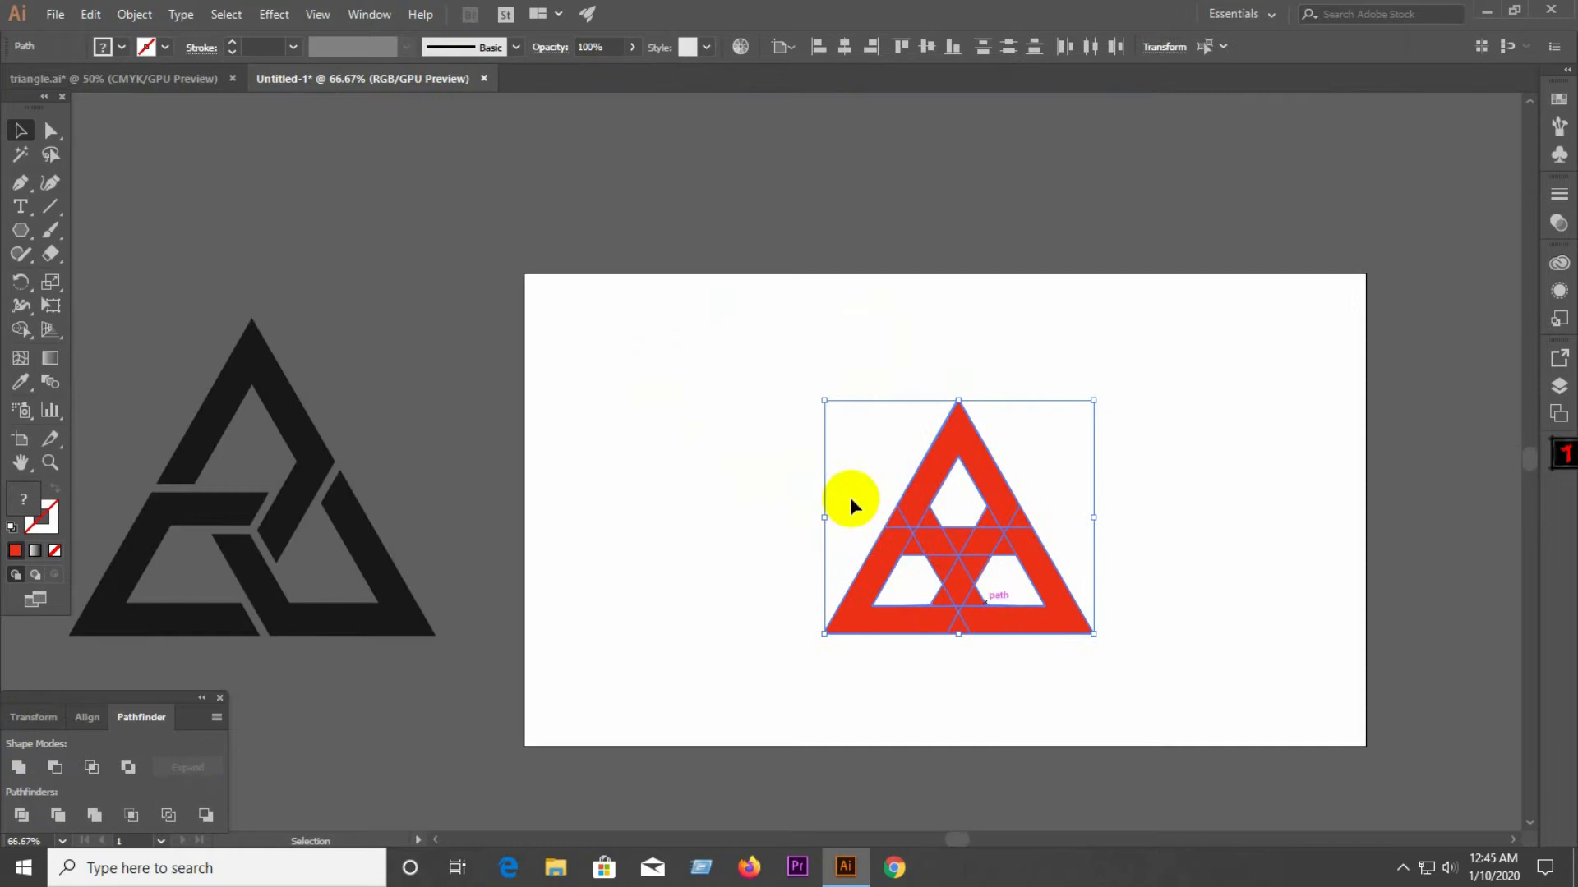
click(744, 467)
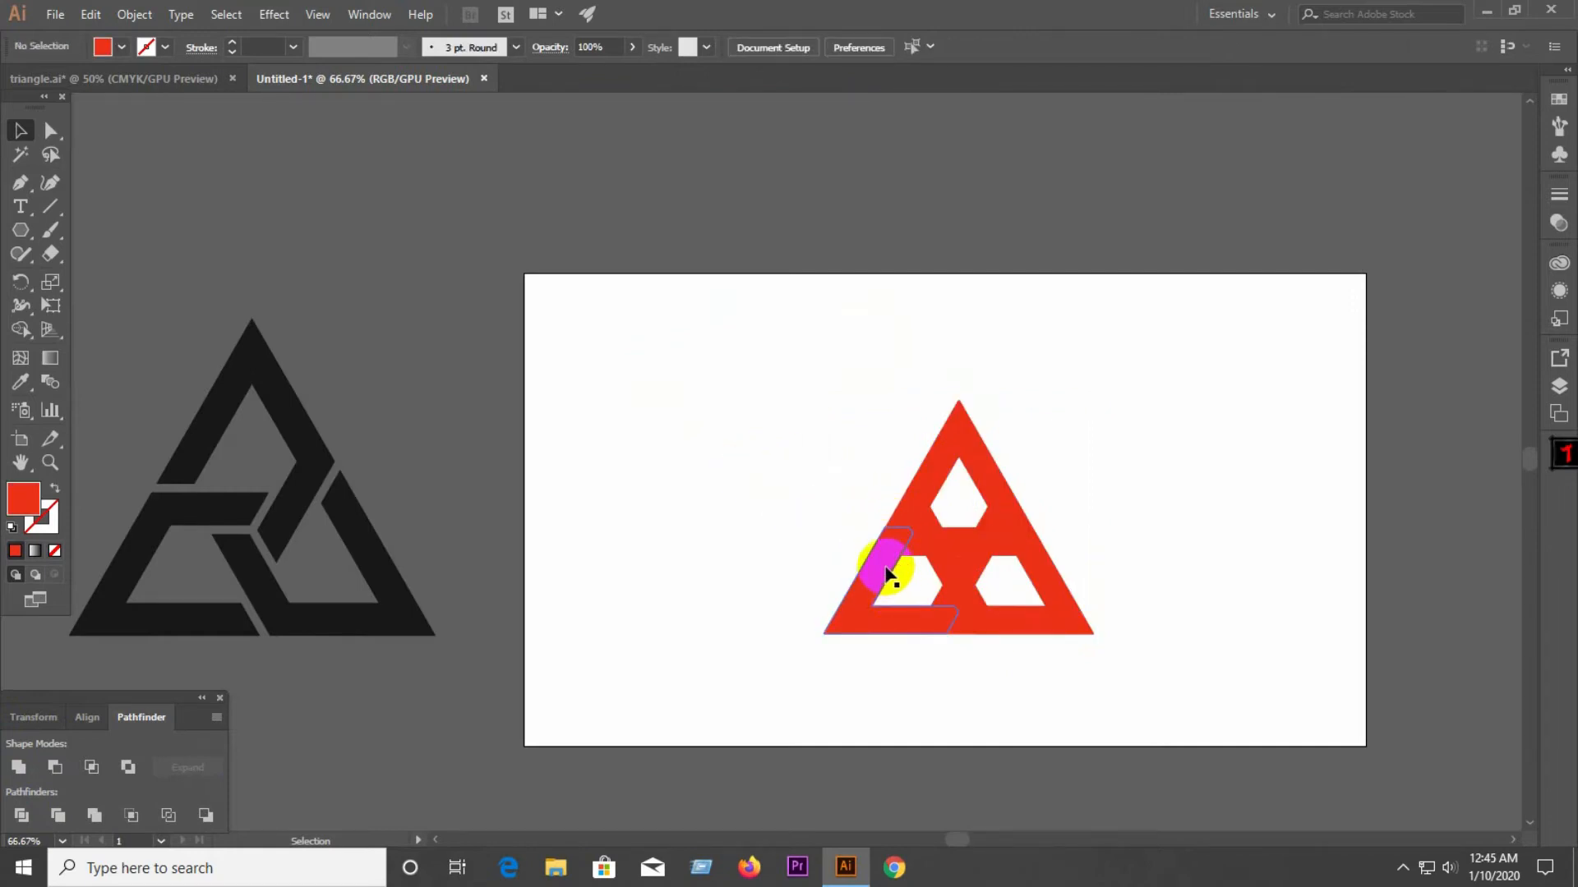
Step: Unite the pieces of the horizontal bar above the lower-left opening with the small triangle at the bottom centre
click(888, 571)
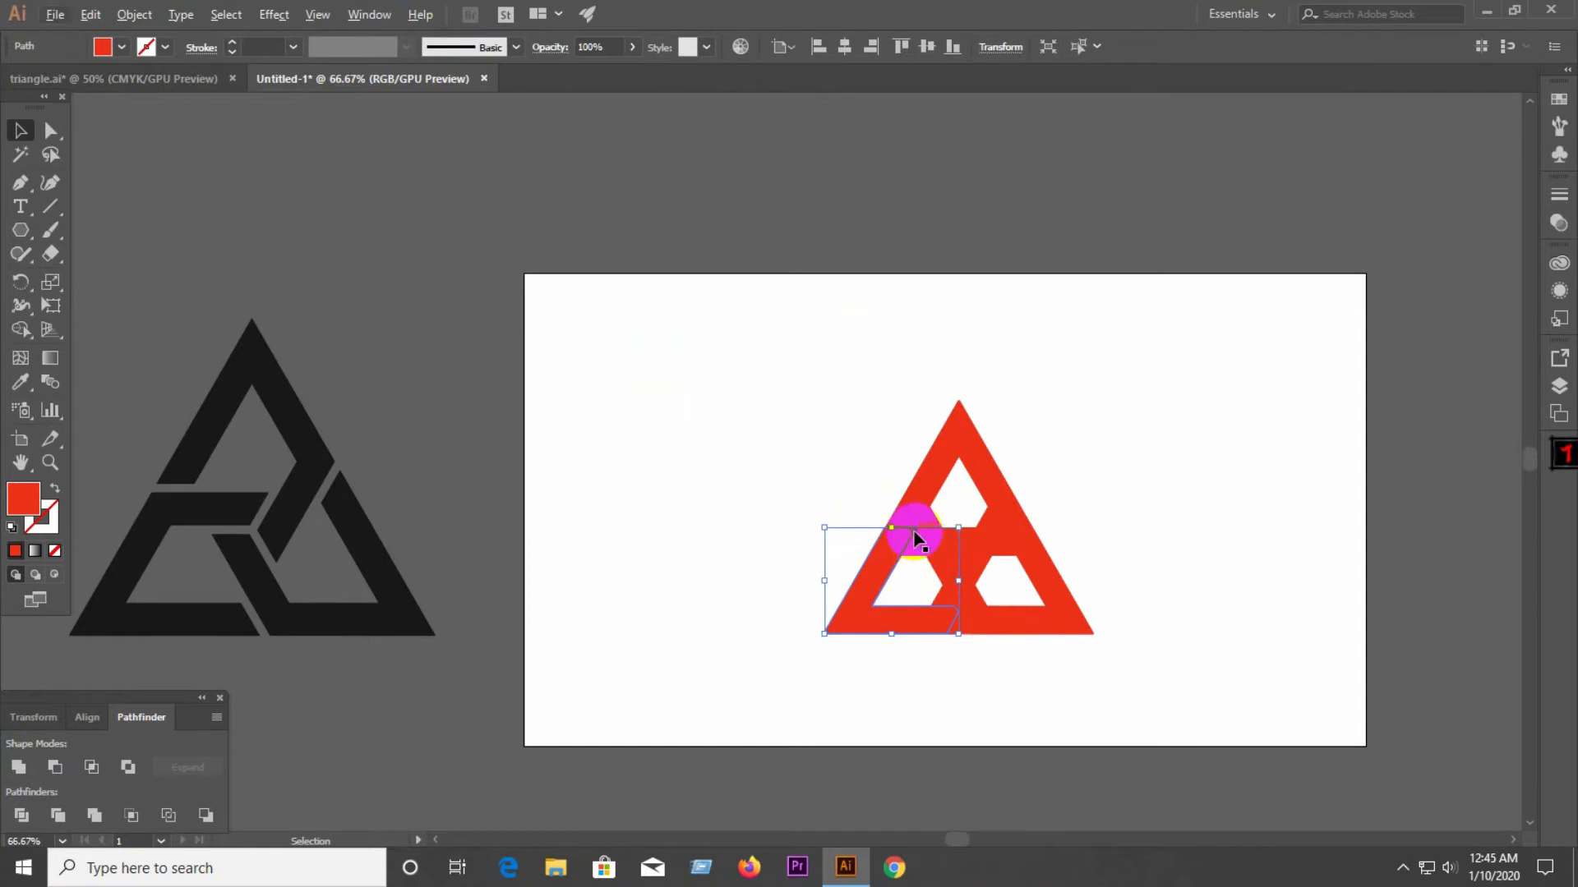
click(730, 534)
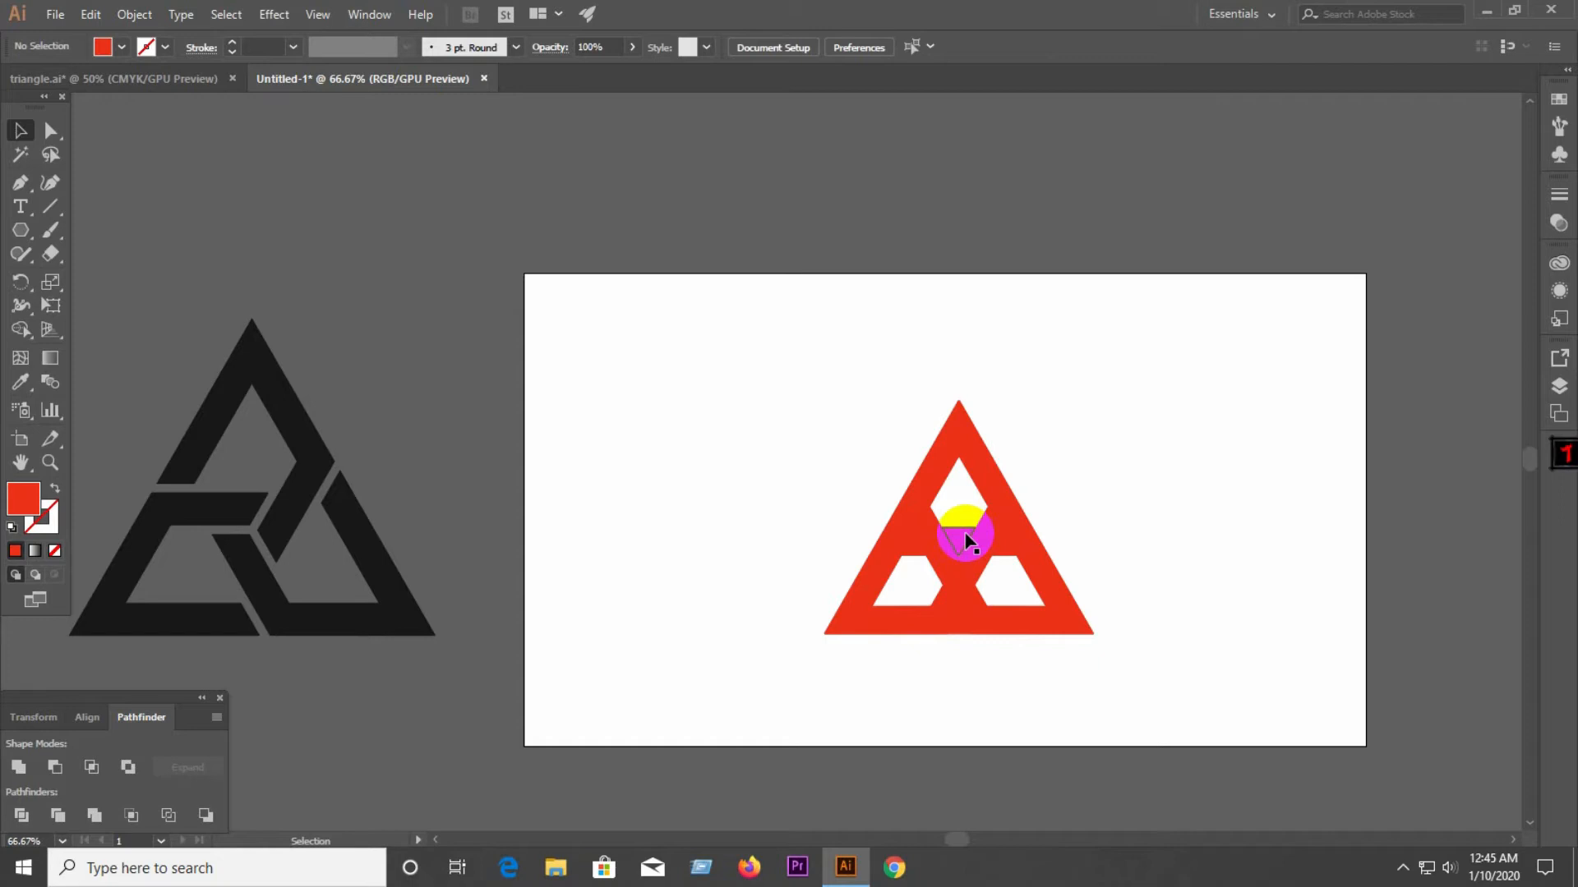
drag(968, 543, 904, 532)
drag(935, 618, 955, 637)
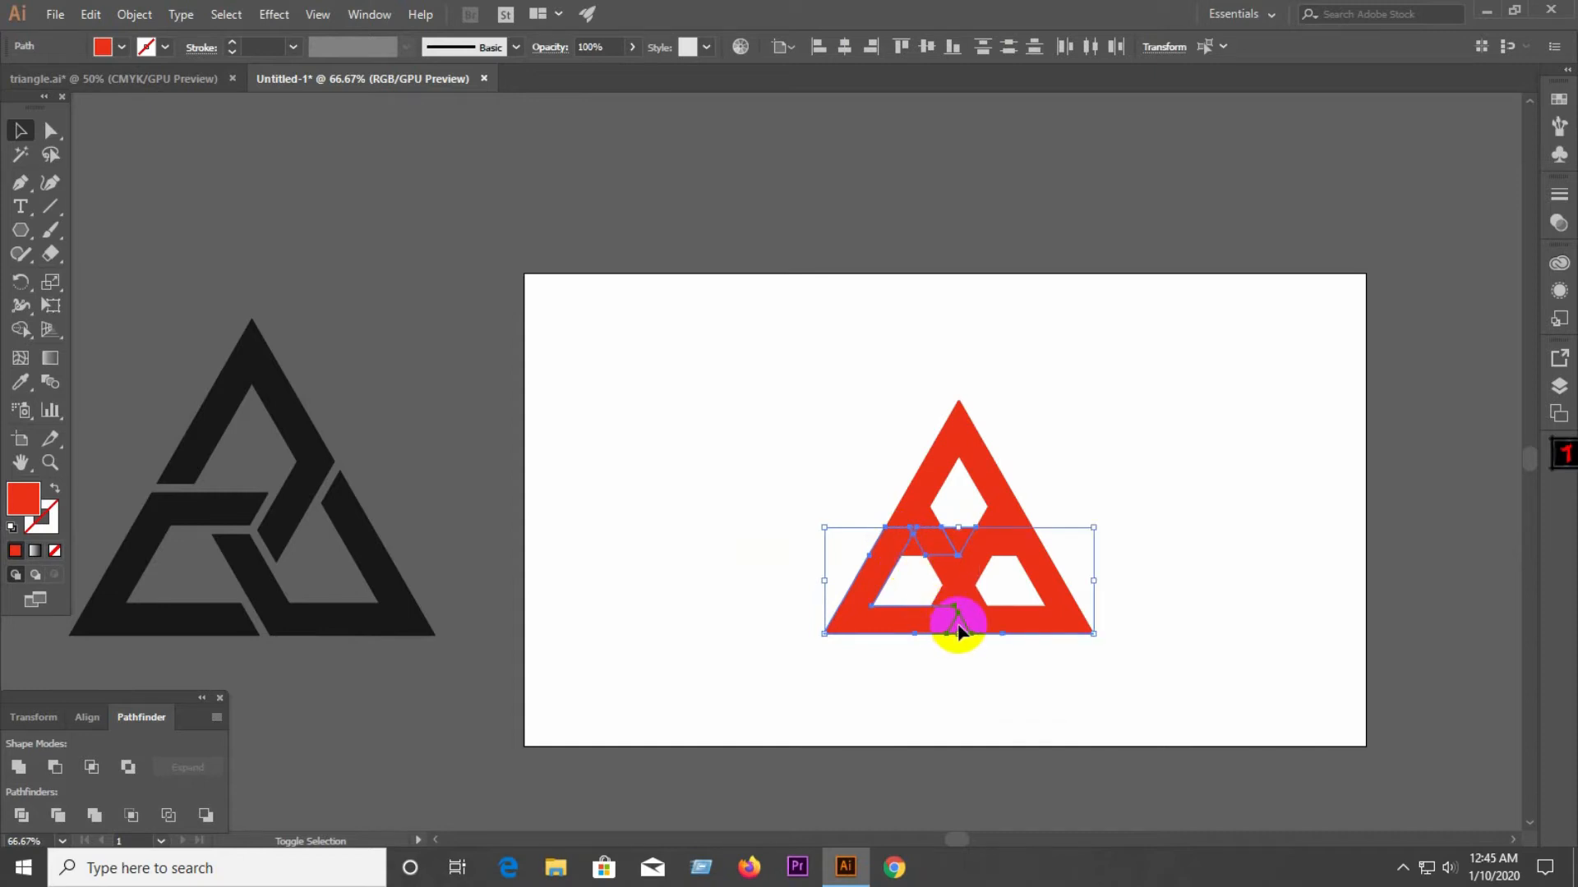
drag(959, 631, 963, 590)
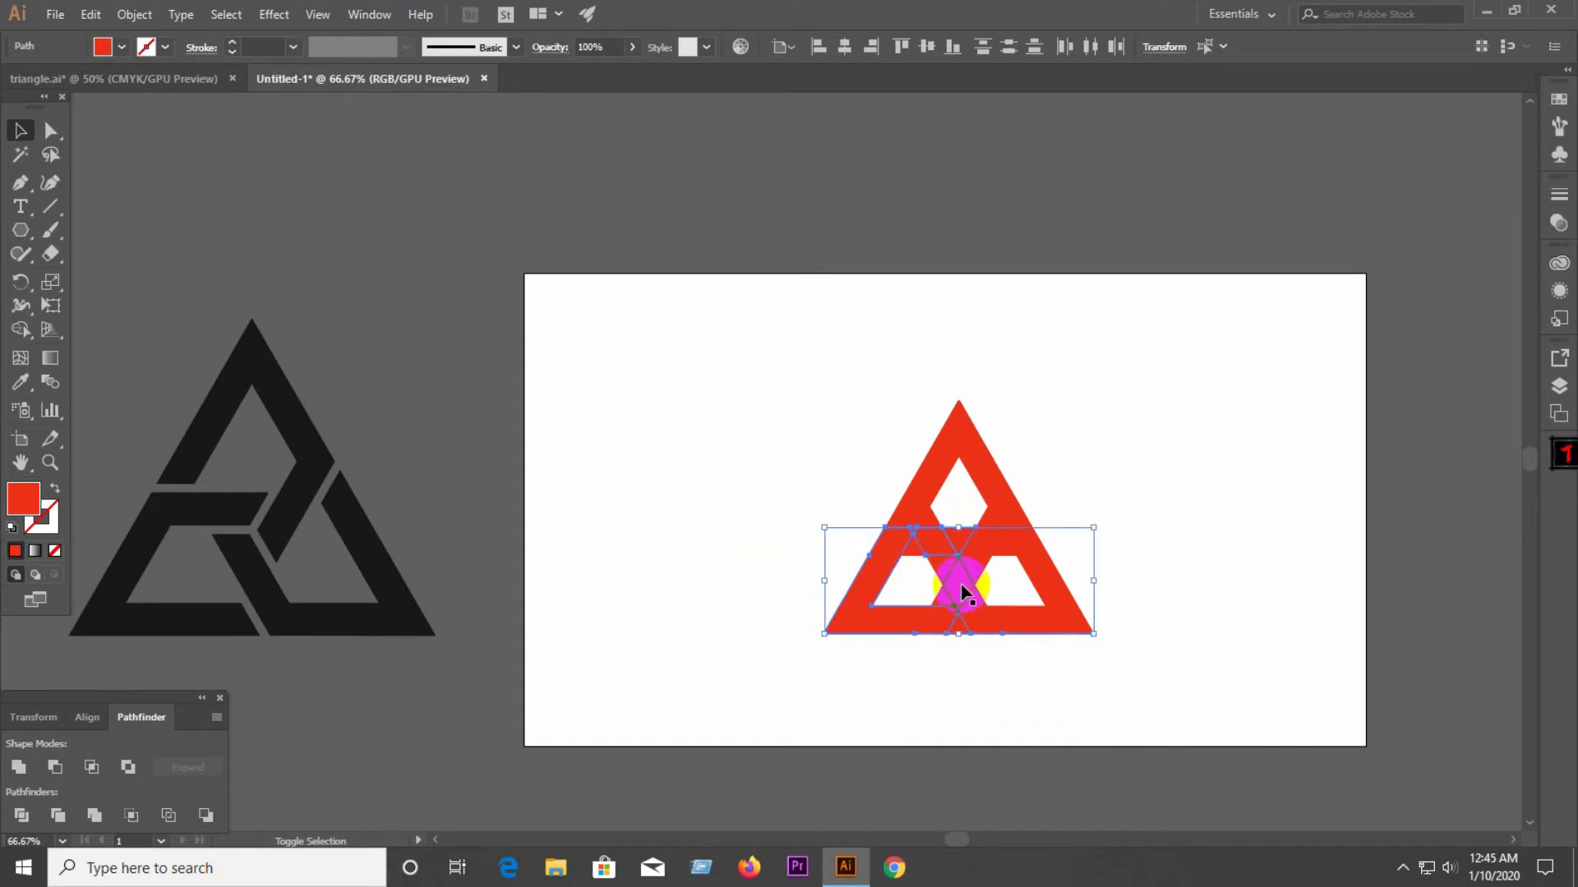
scroll(921, 551, up, 2)
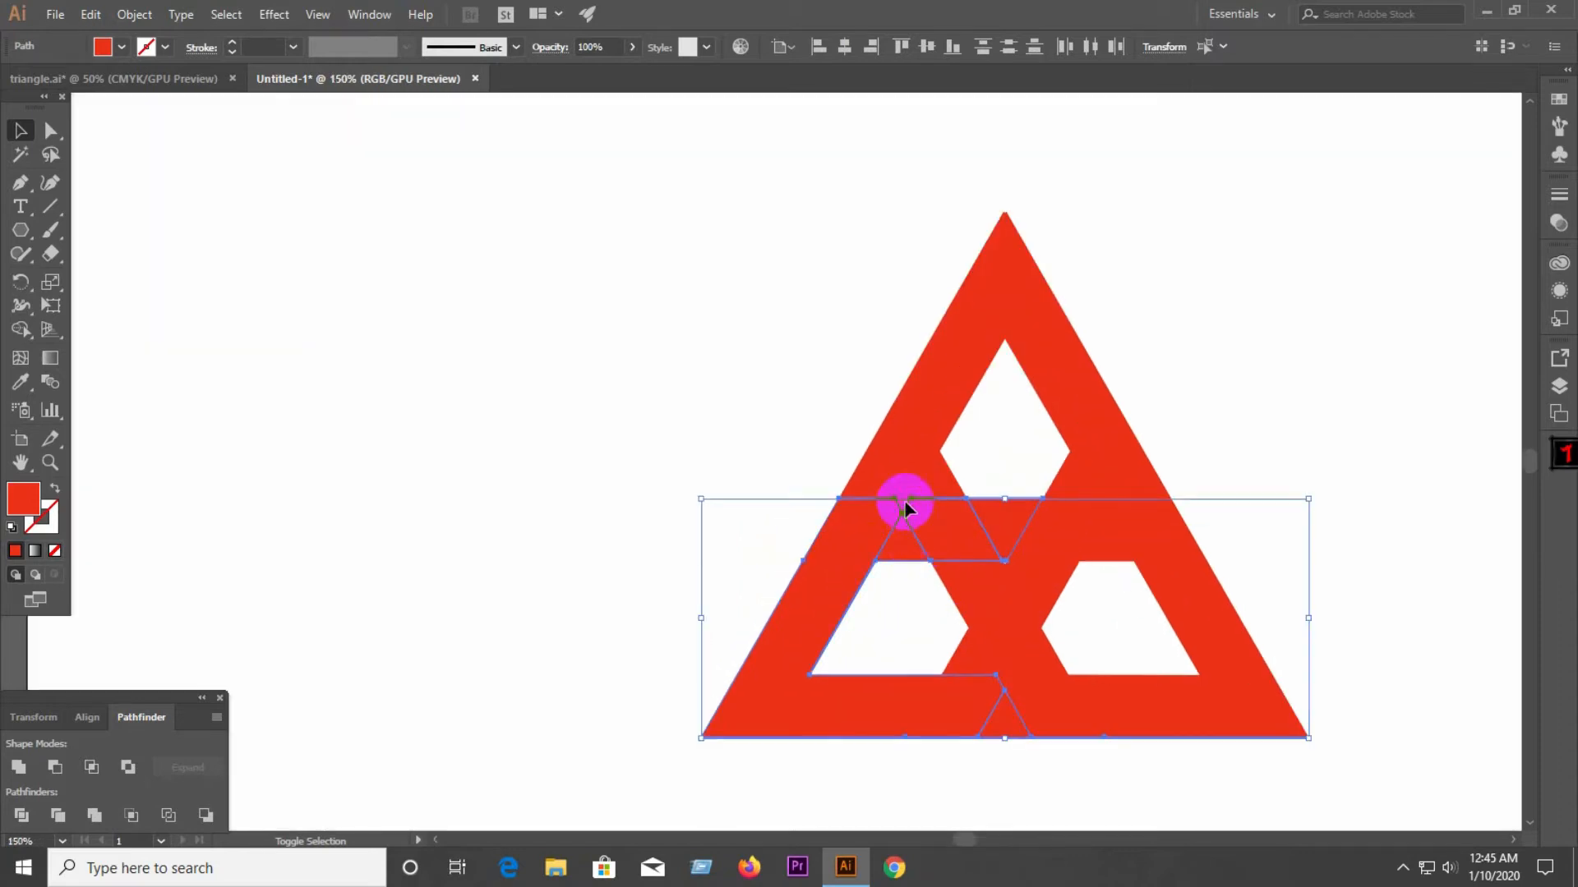
drag(899, 523, 900, 524)
click(18, 766)
click(518, 612)
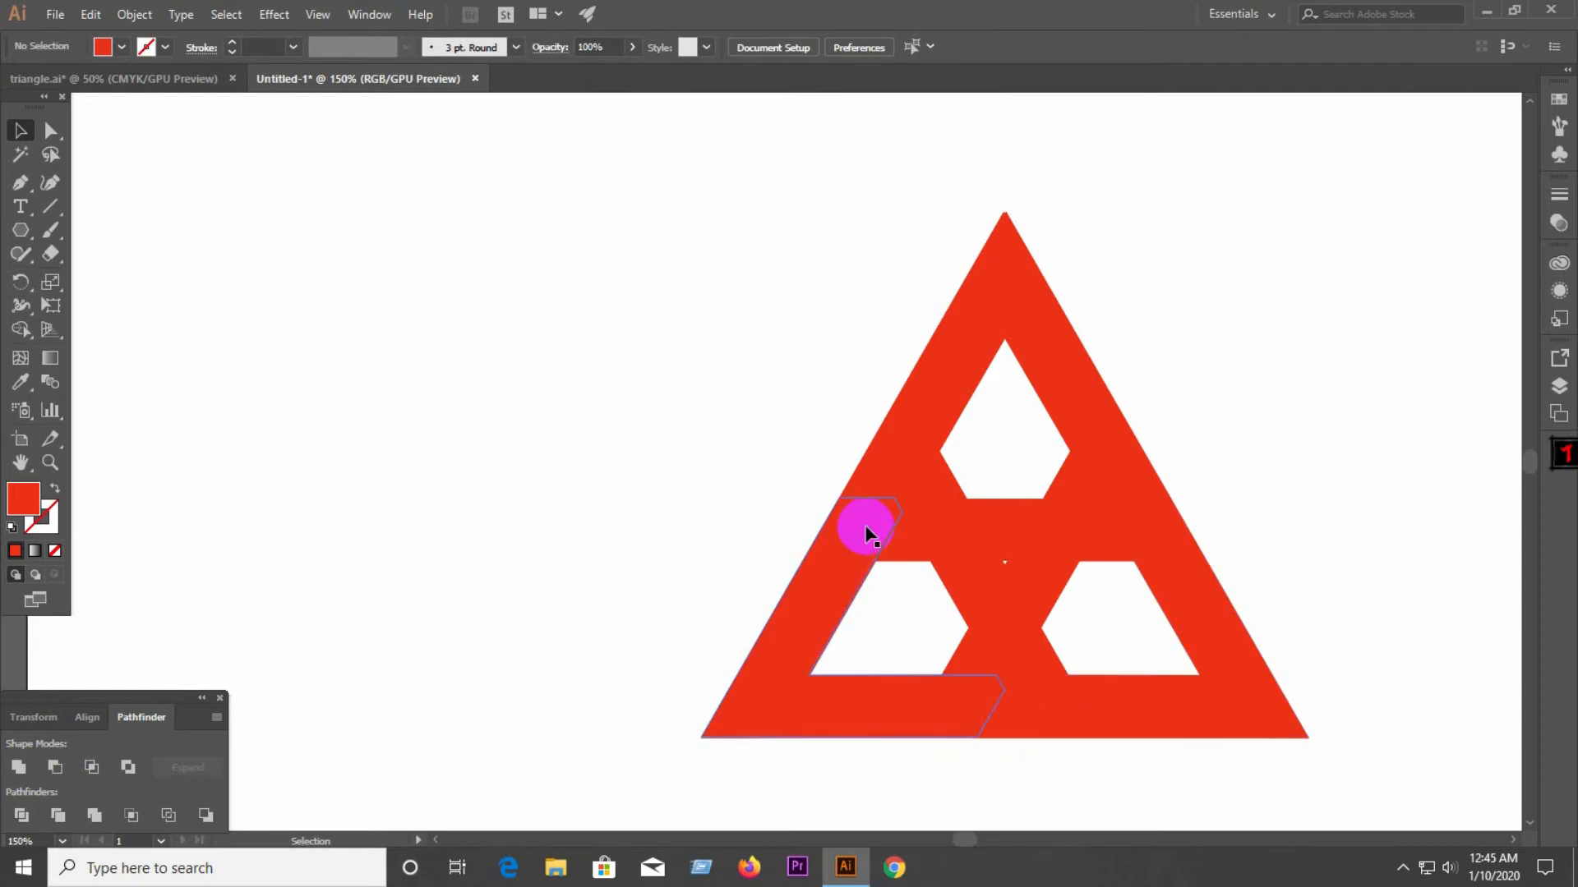
Step: Merge the lower-left corner piece with the united bar pieces into a single band
click(897, 517)
shift+click(912, 516)
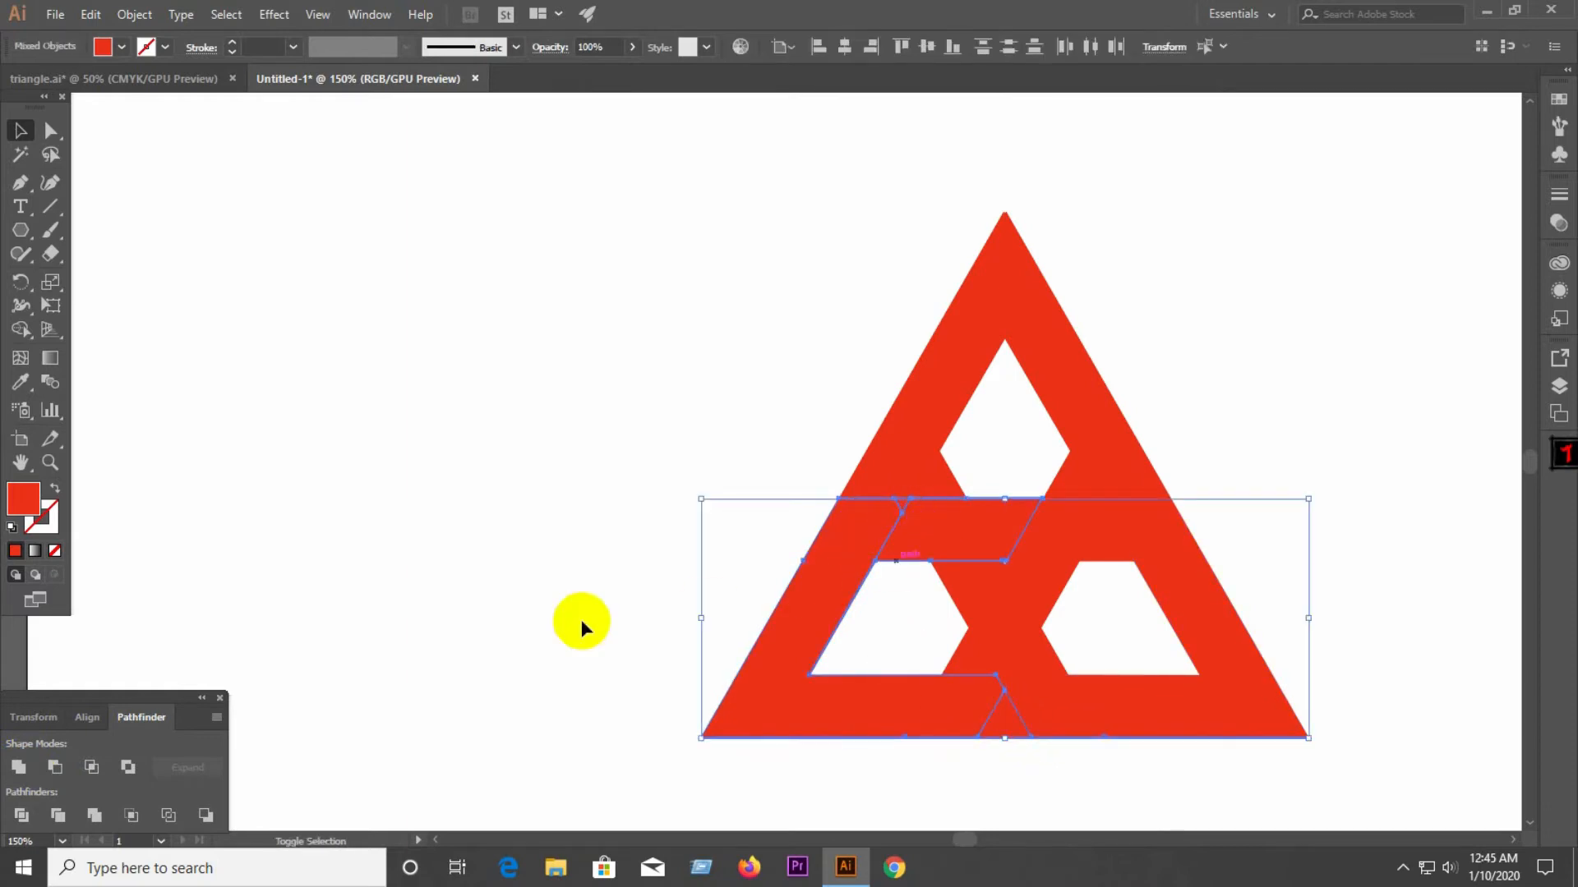
click(20, 766)
click(608, 598)
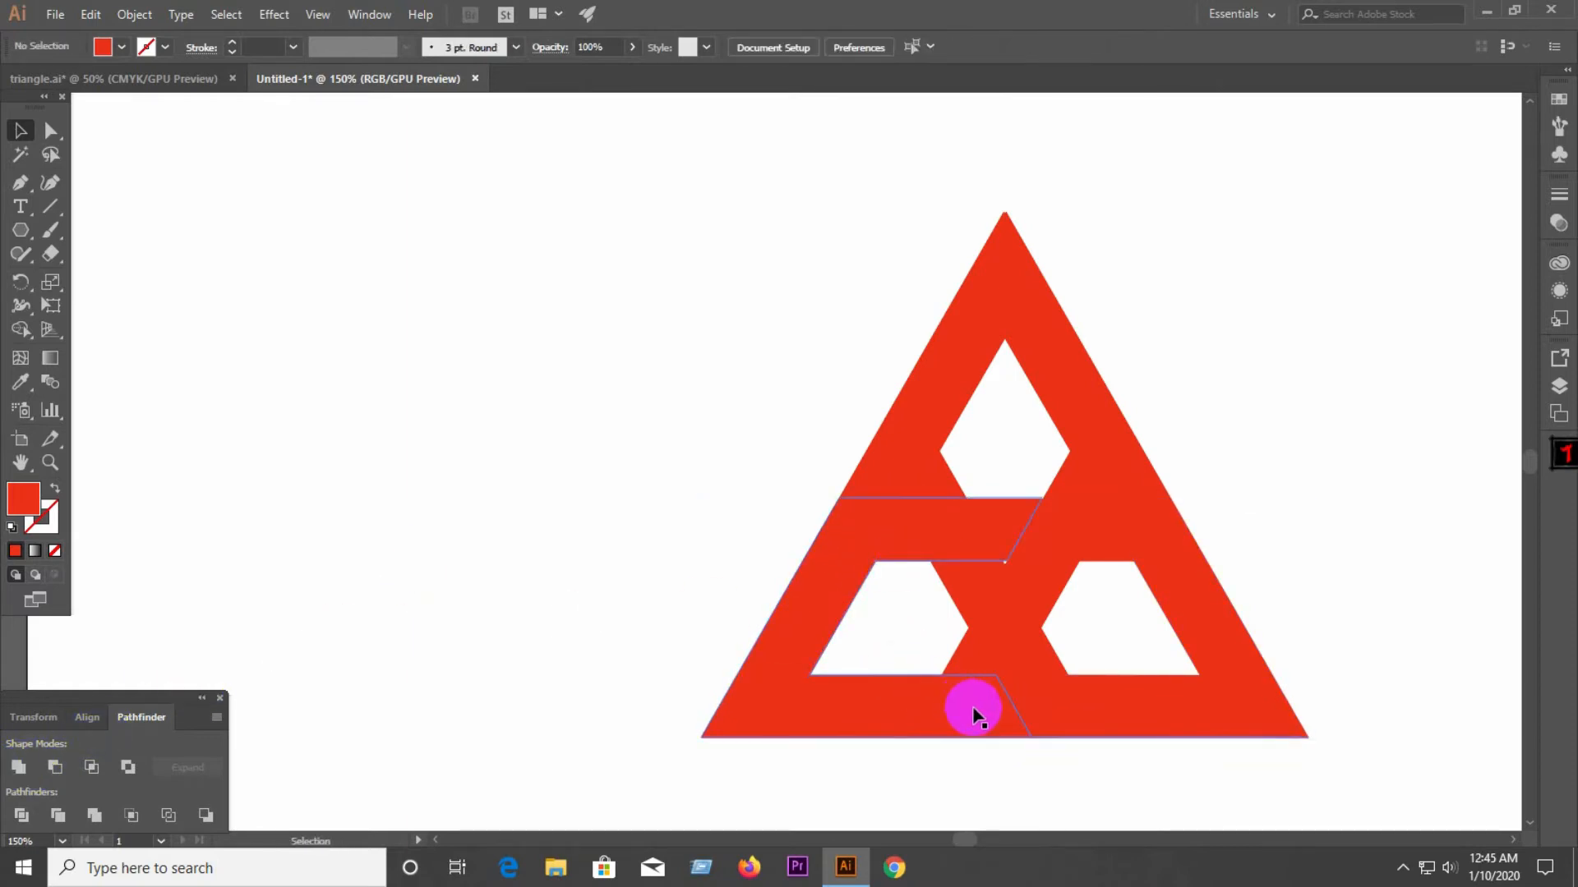
Step: Unite the peak, its lower-left end and the diagonal arm pieces towards the centre into one upper band
click(863, 485)
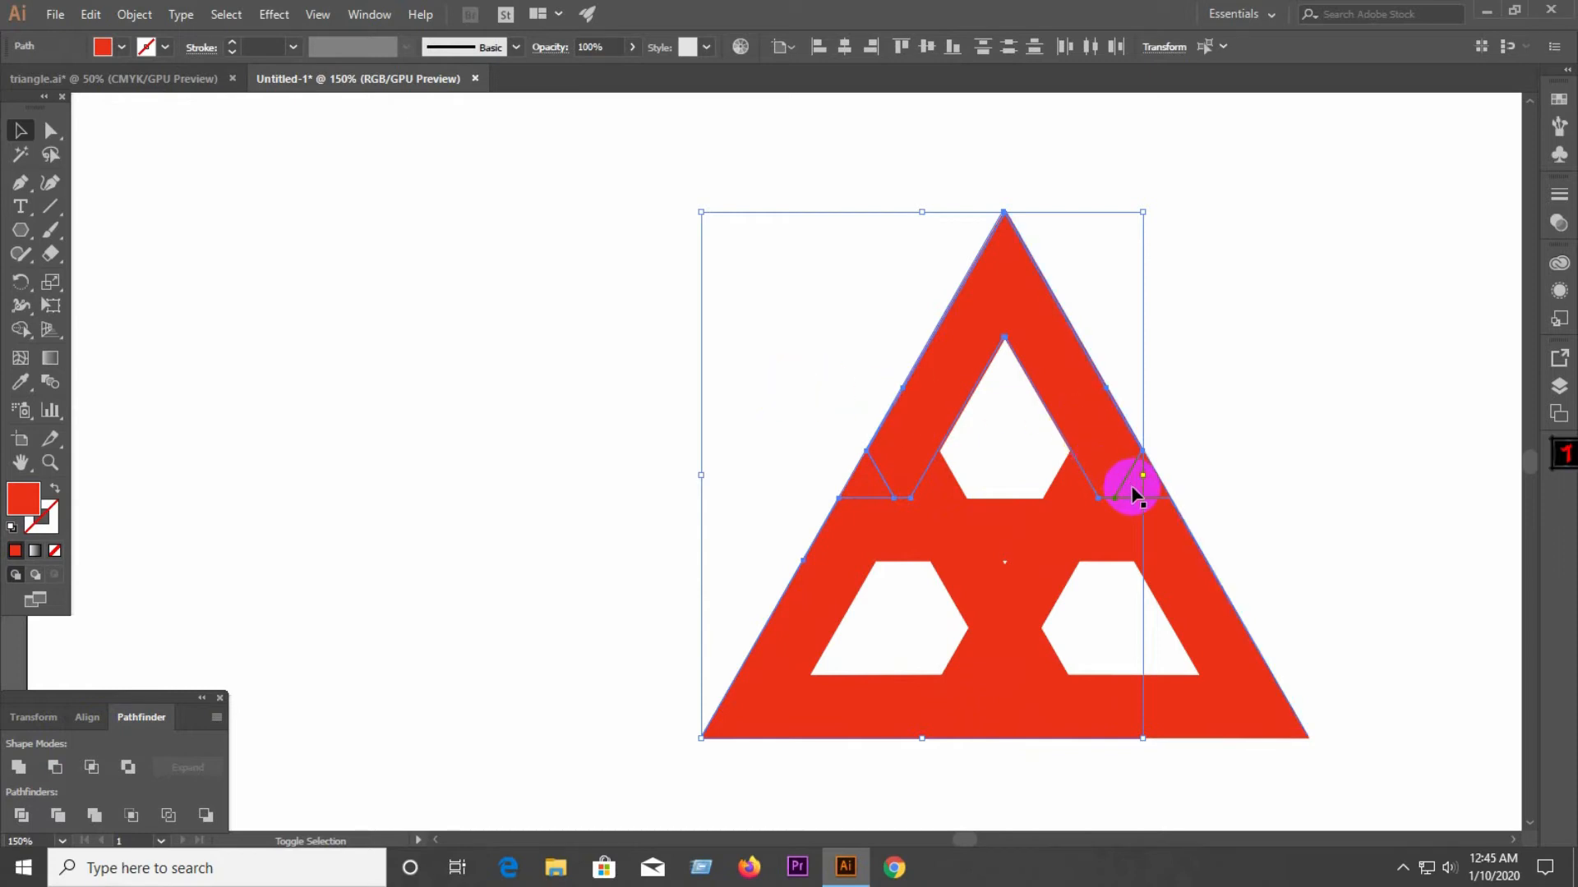
drag(1132, 496, 1093, 526)
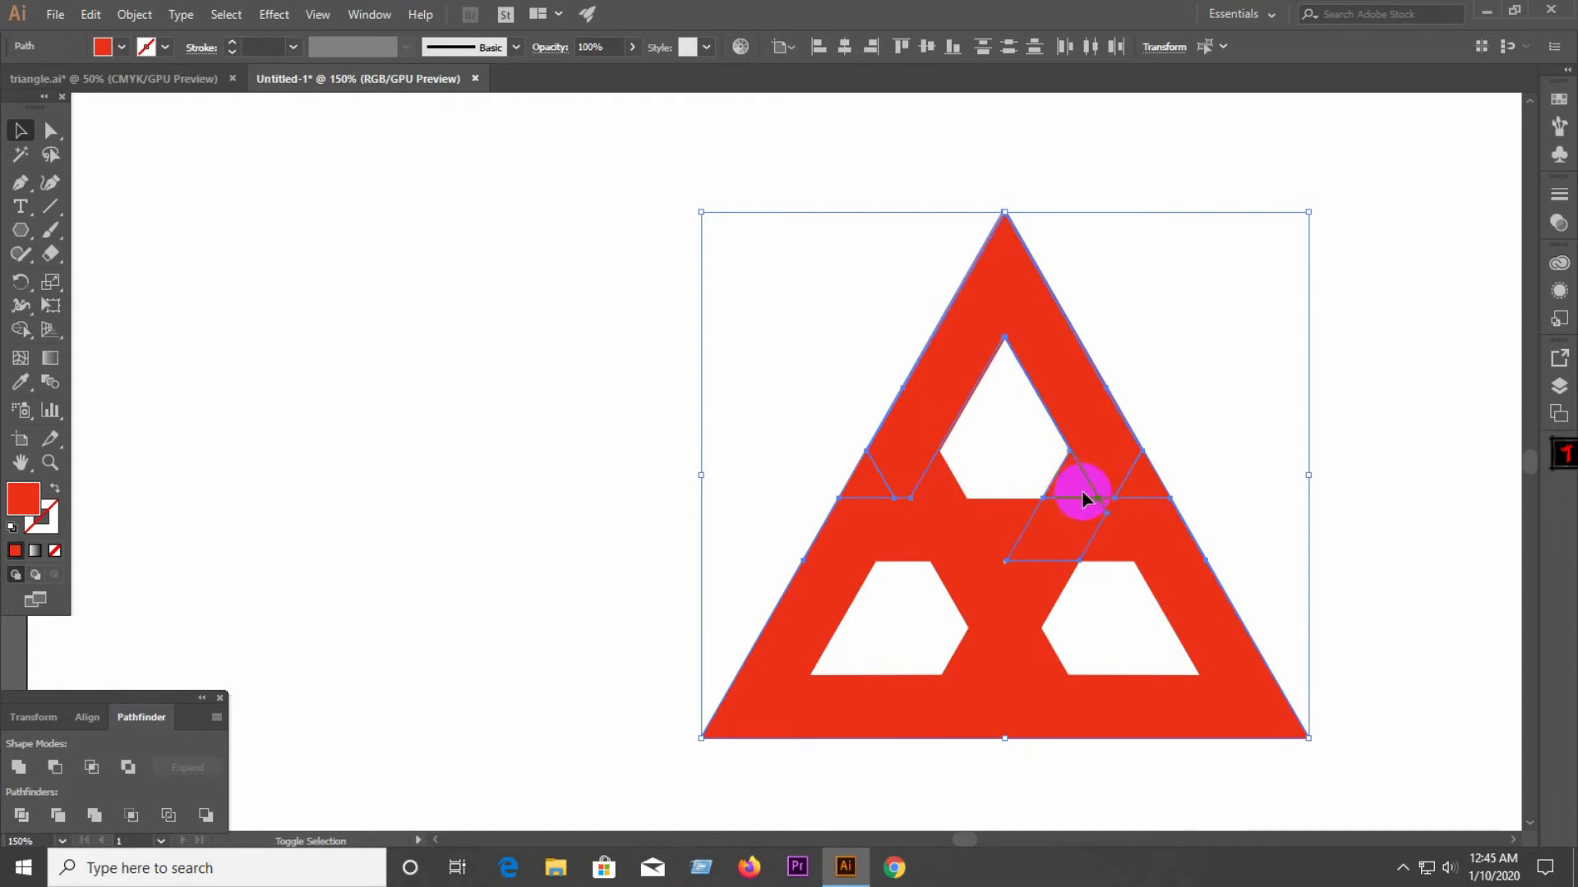
drag(1159, 472, 1114, 495)
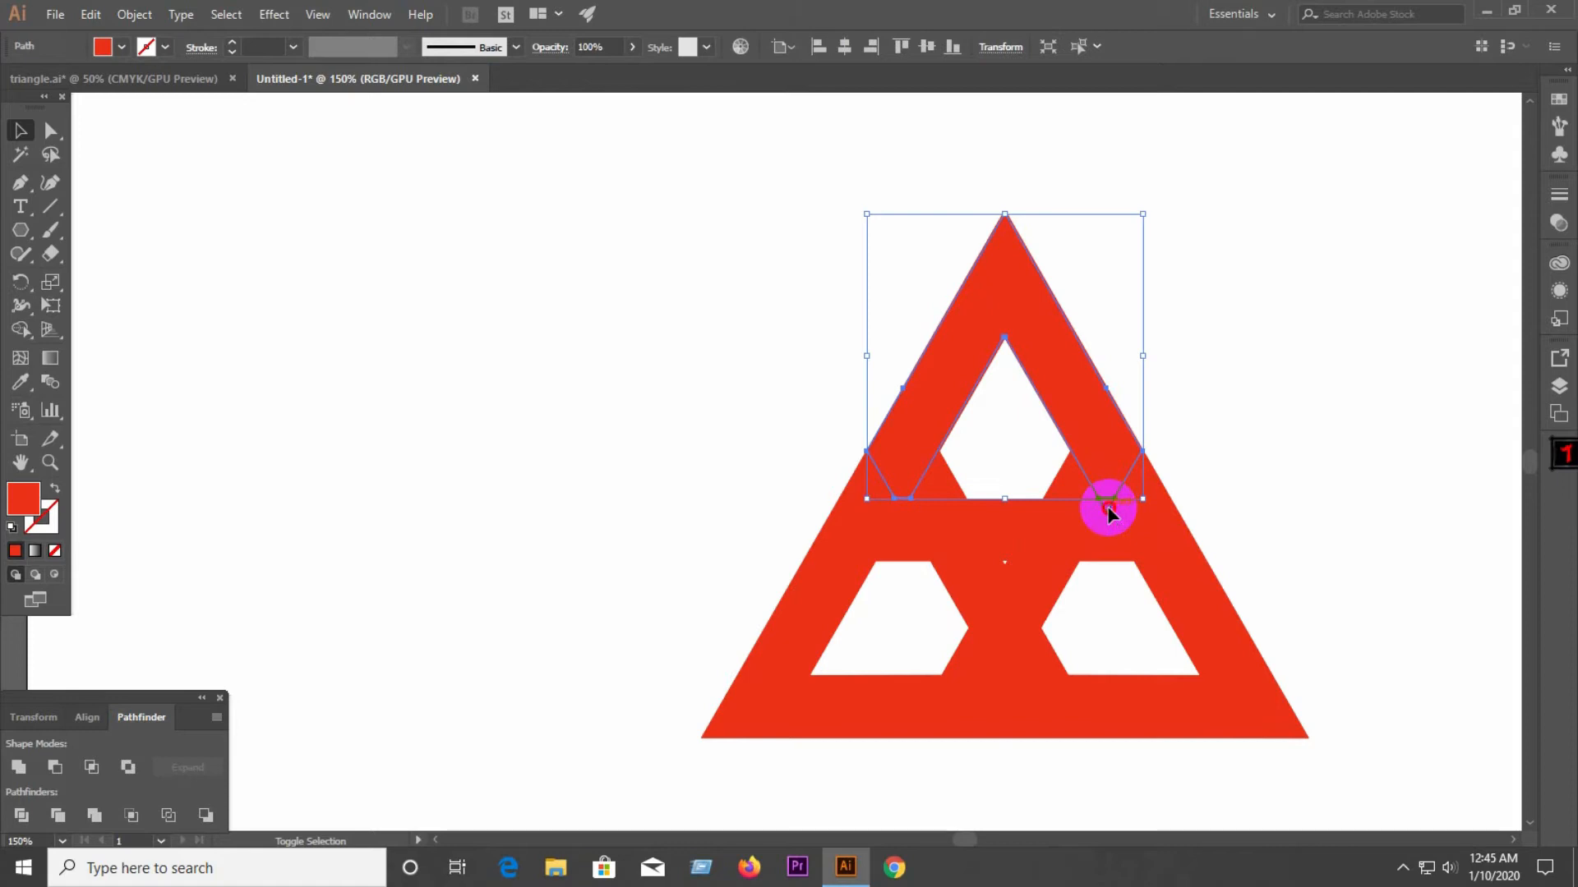
shift+click(1110, 513)
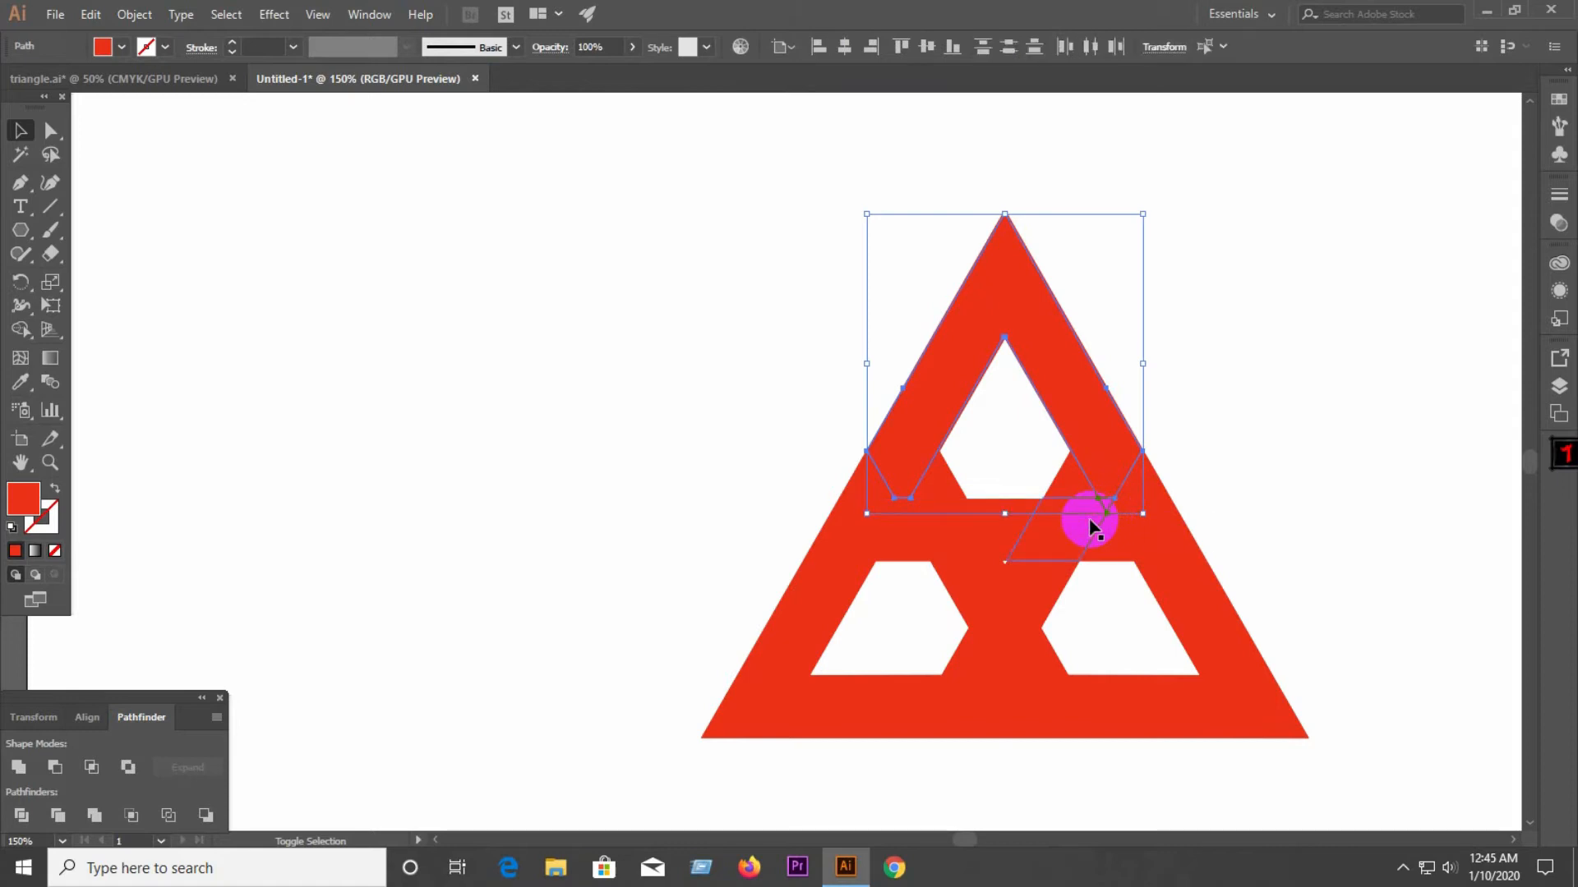
shift+click(872, 491)
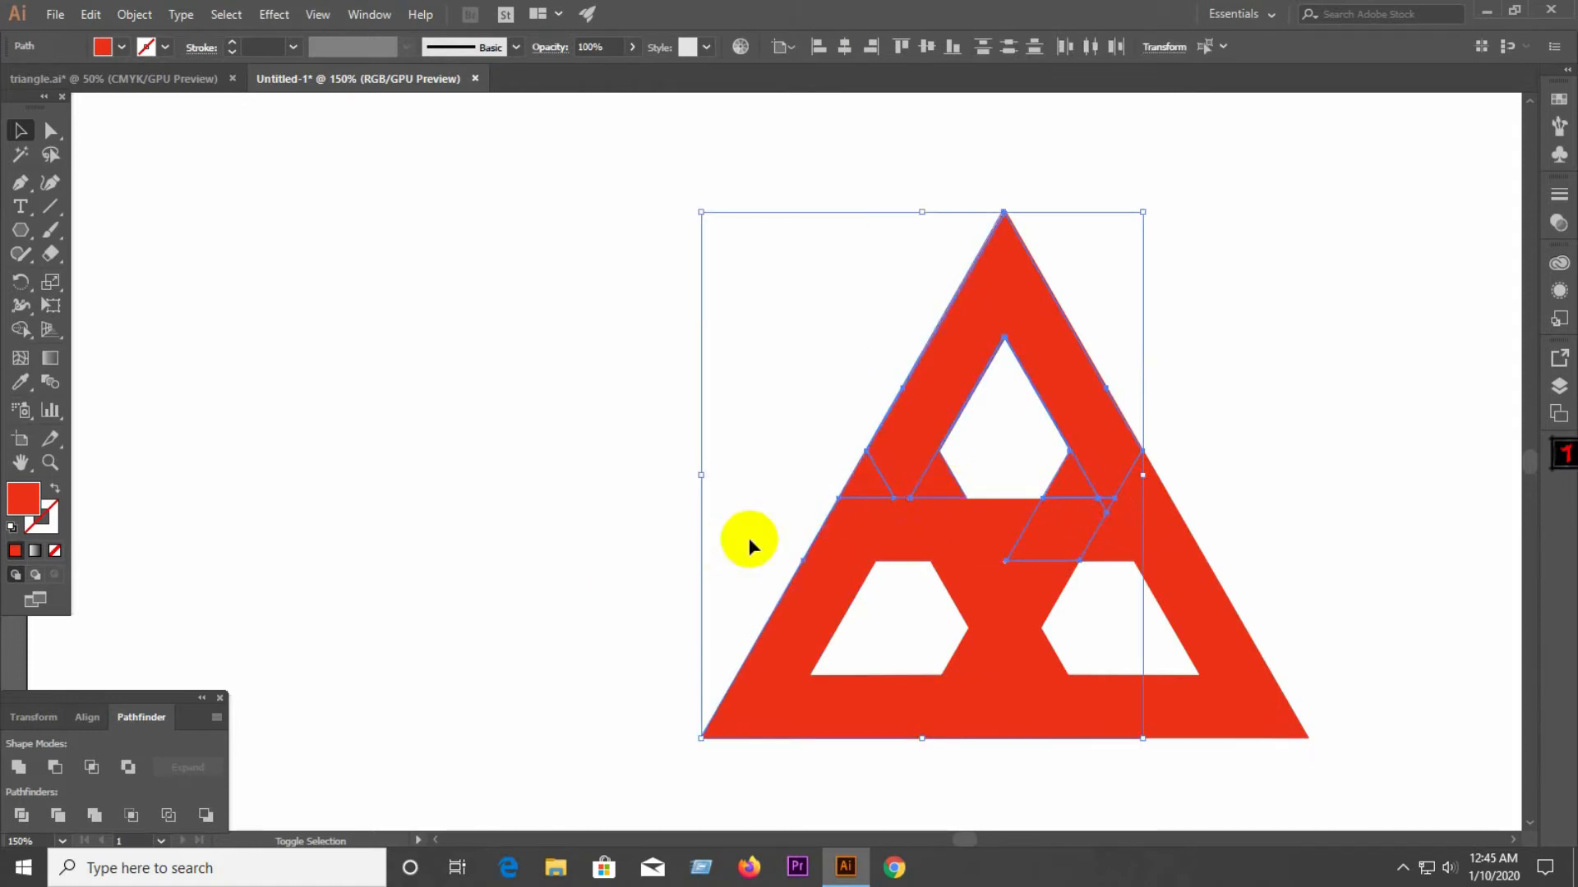
click(58, 766)
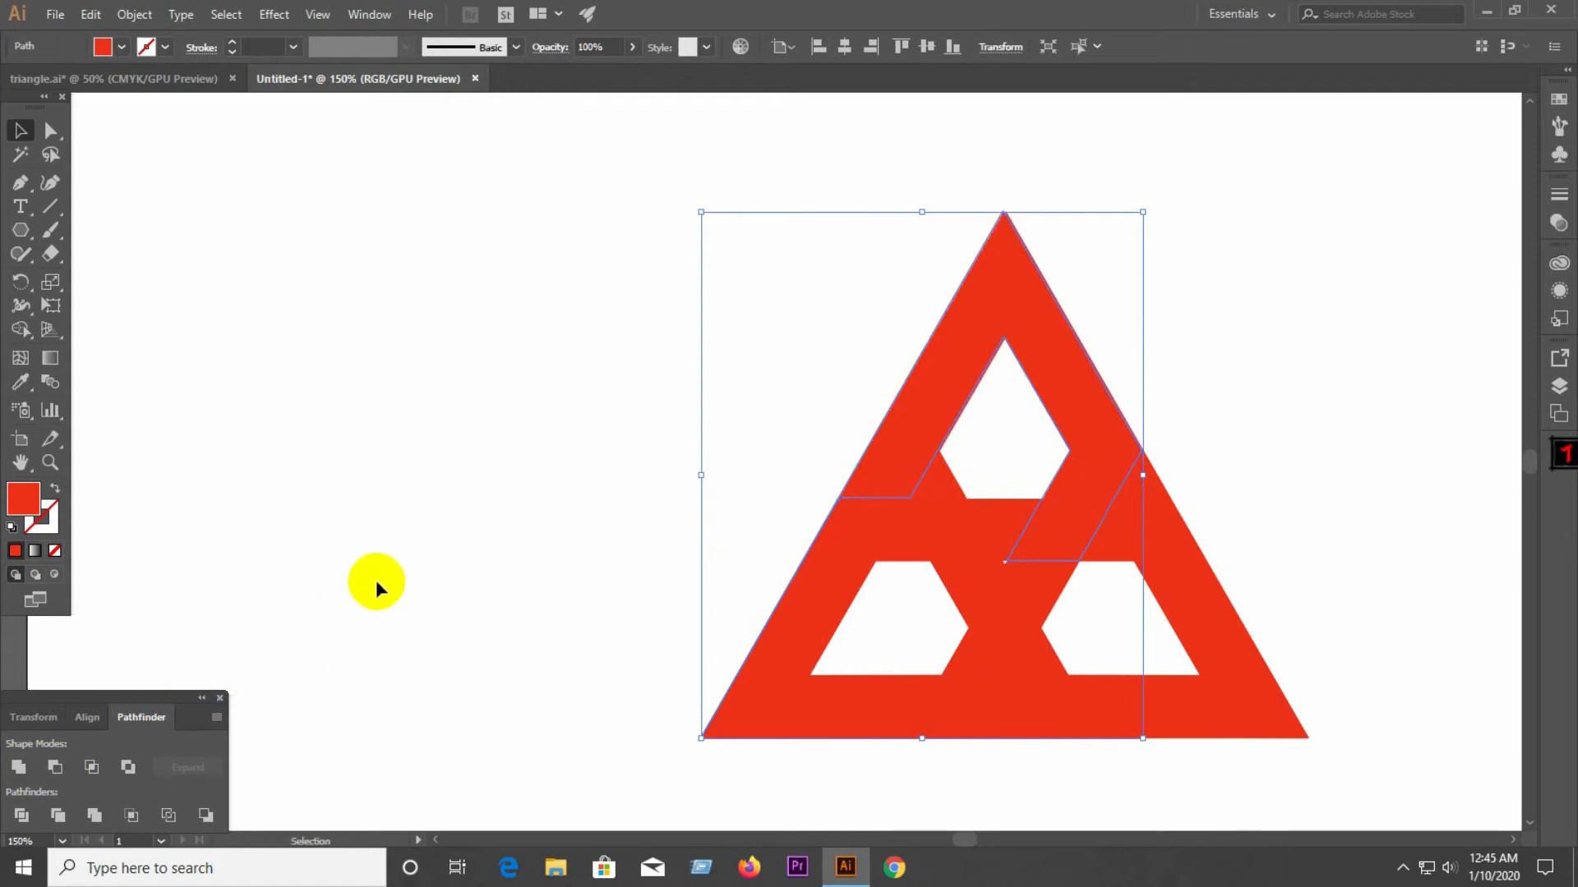
Step: Delete the leftover small triangles that protrude into the upper, lower-right and lower-left openings
click(884, 521)
click(940, 484)
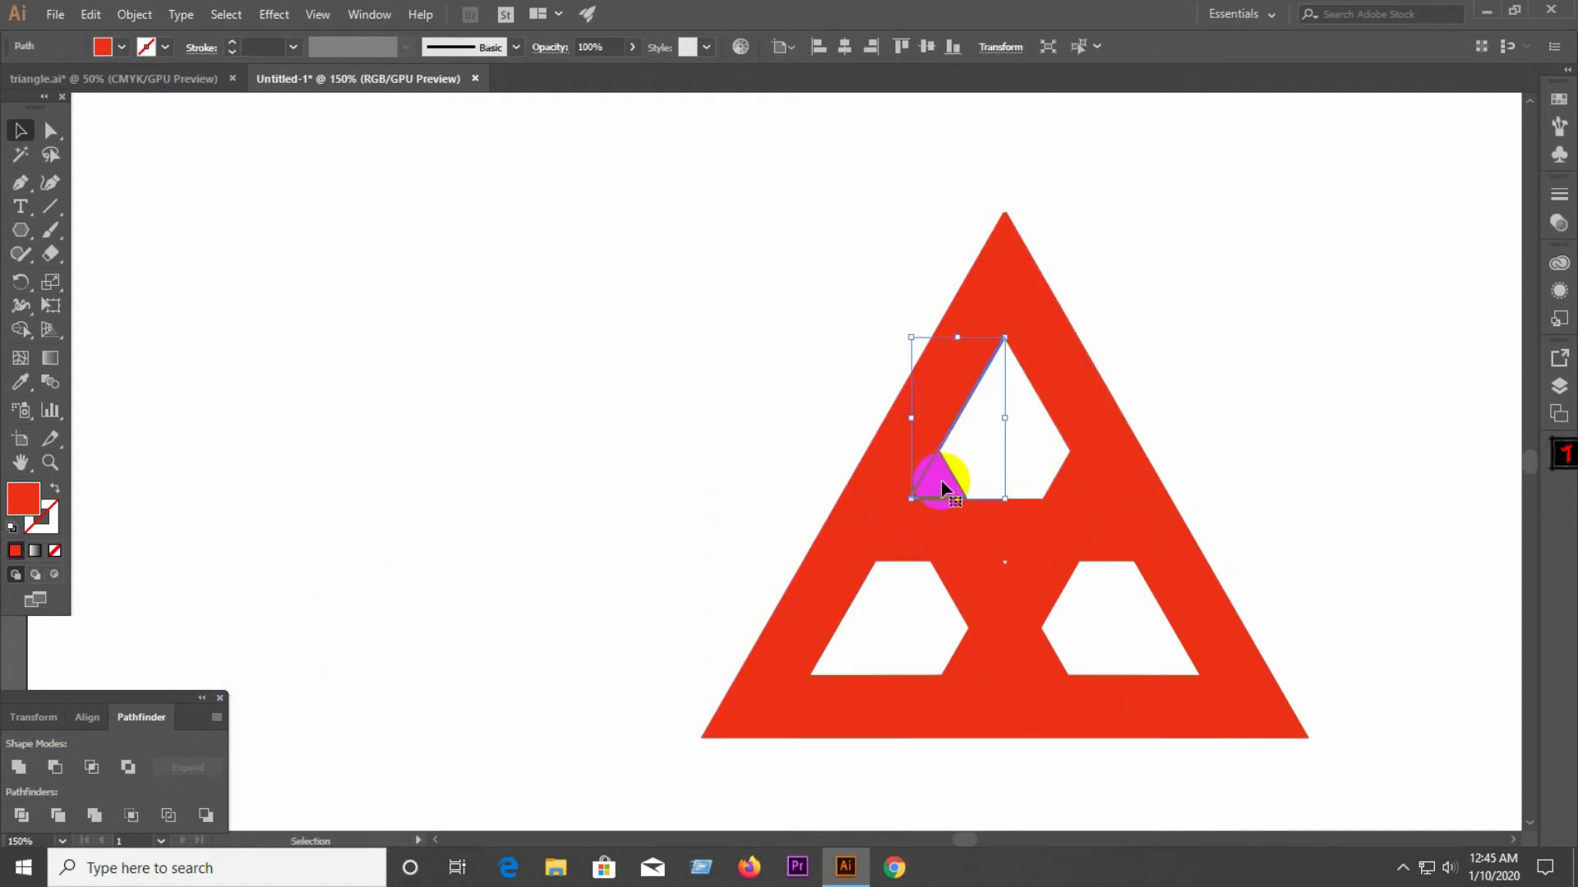
key(Delete)
scroll(1118, 550, down, 2)
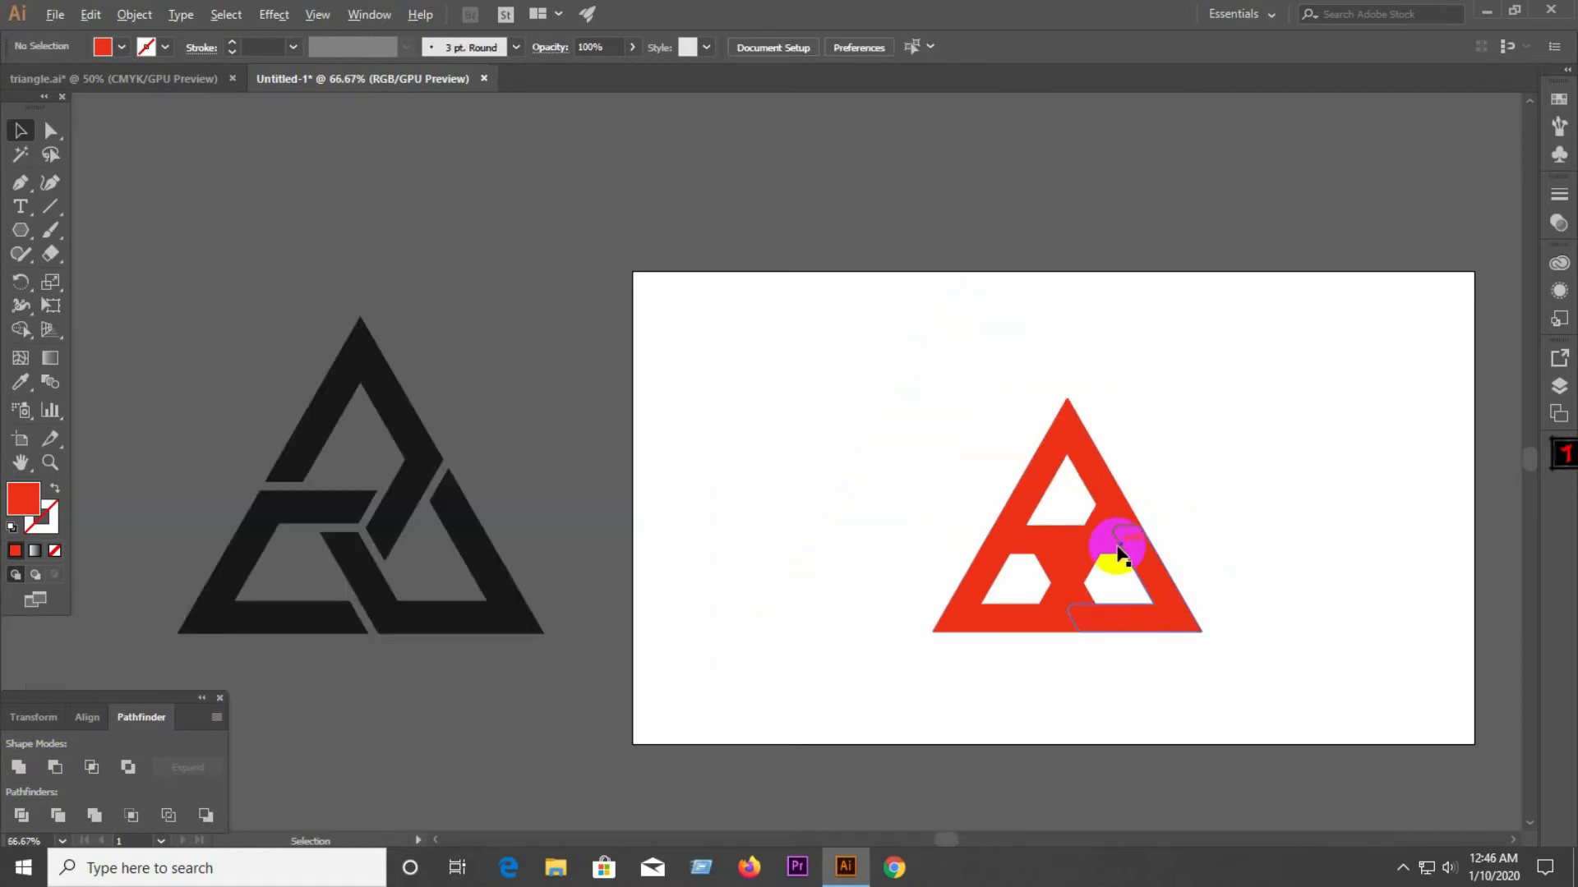
click(1114, 565)
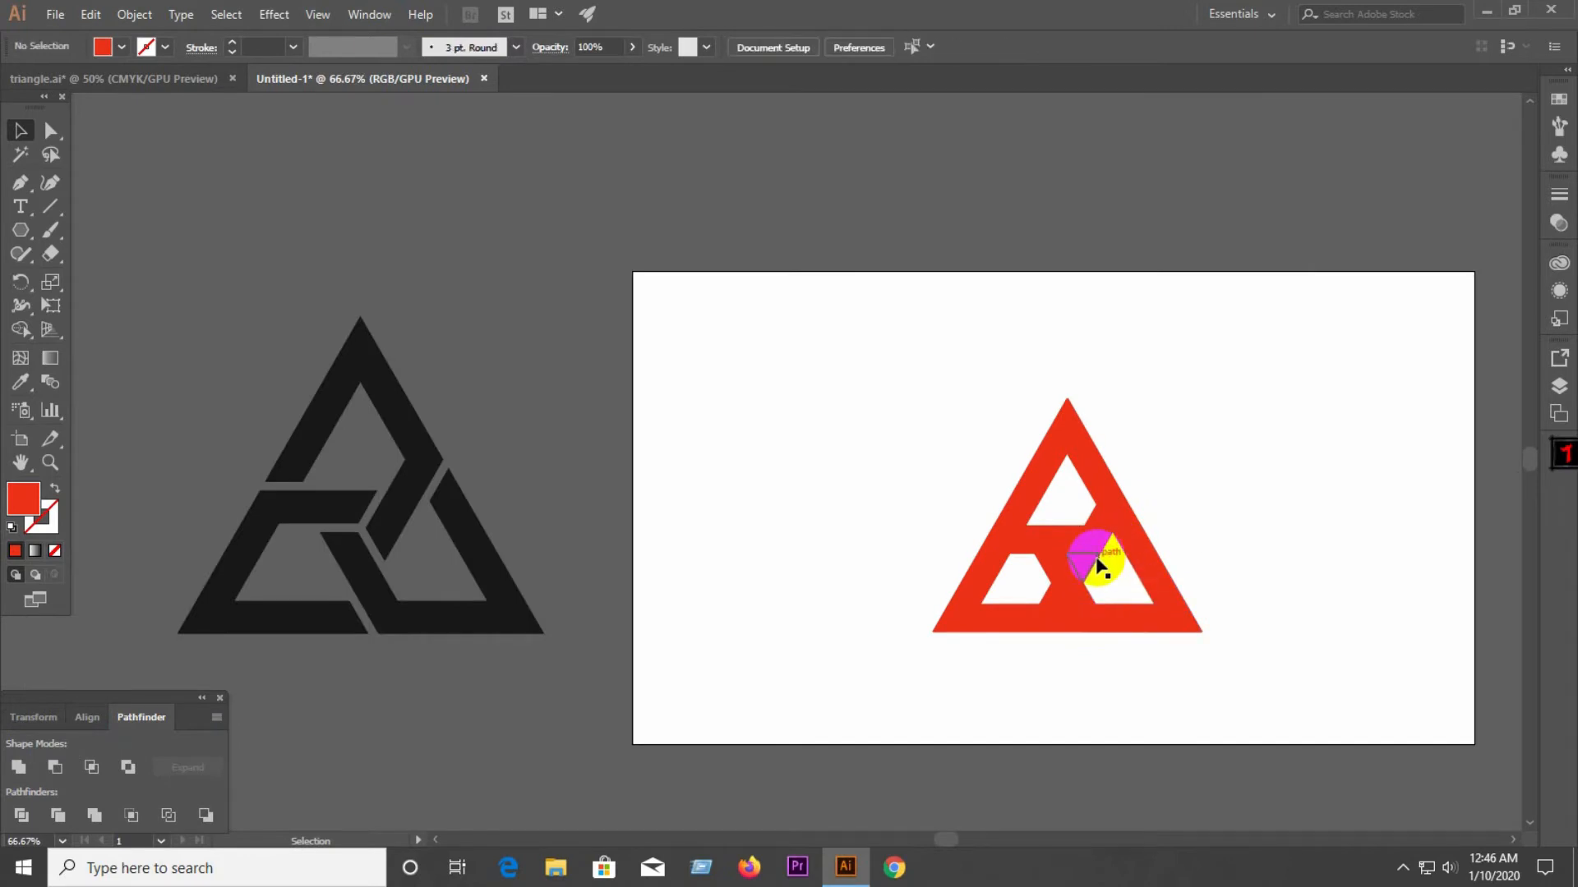
click(1037, 600)
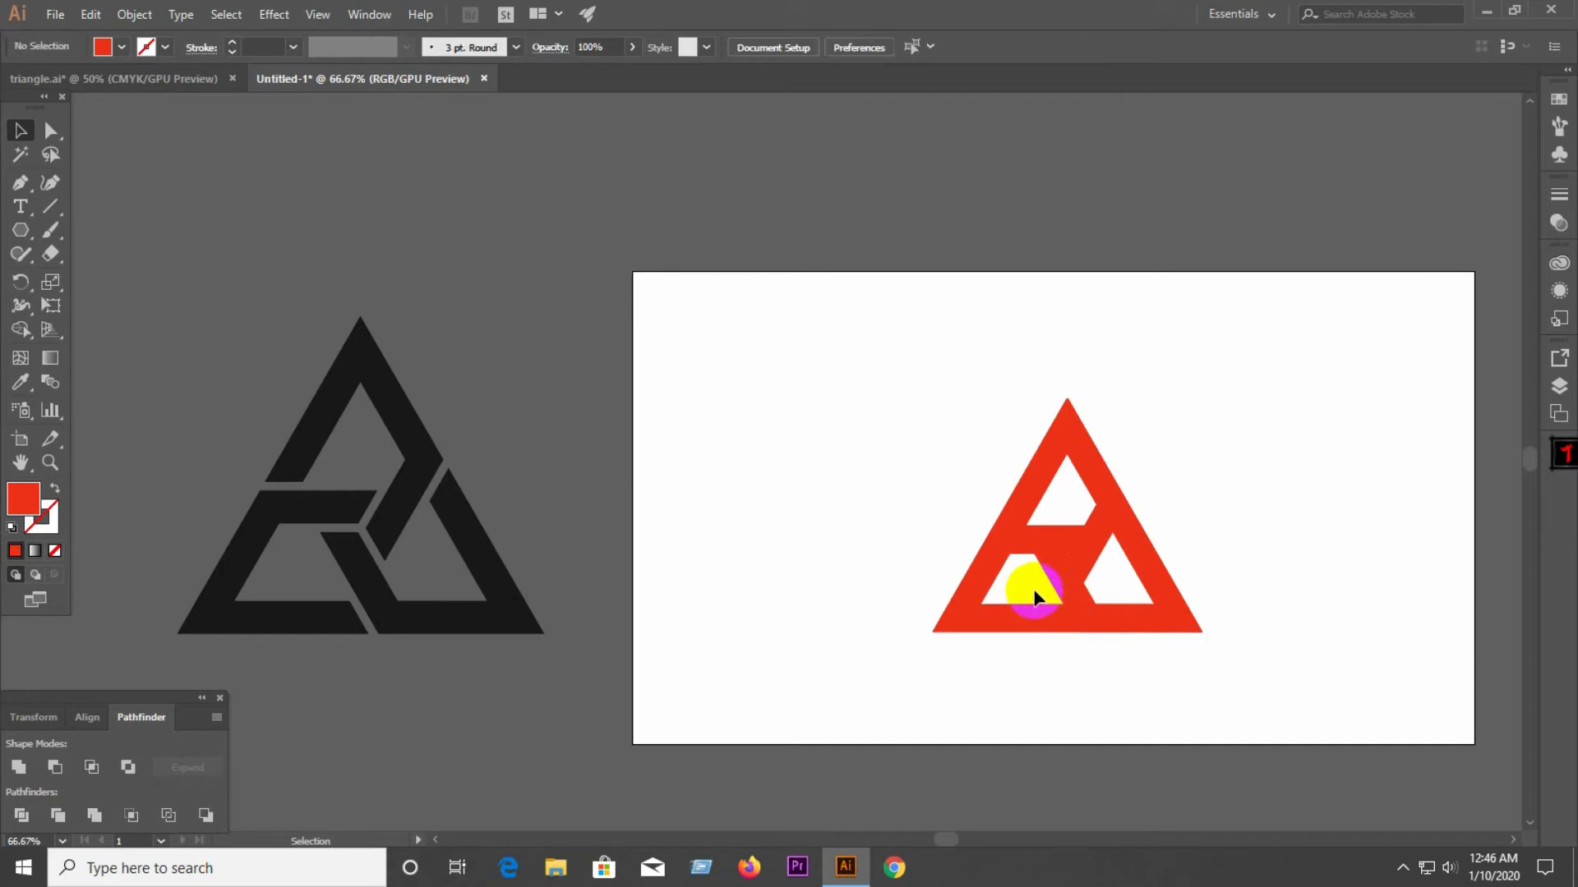
click(1045, 594)
key(Delete)
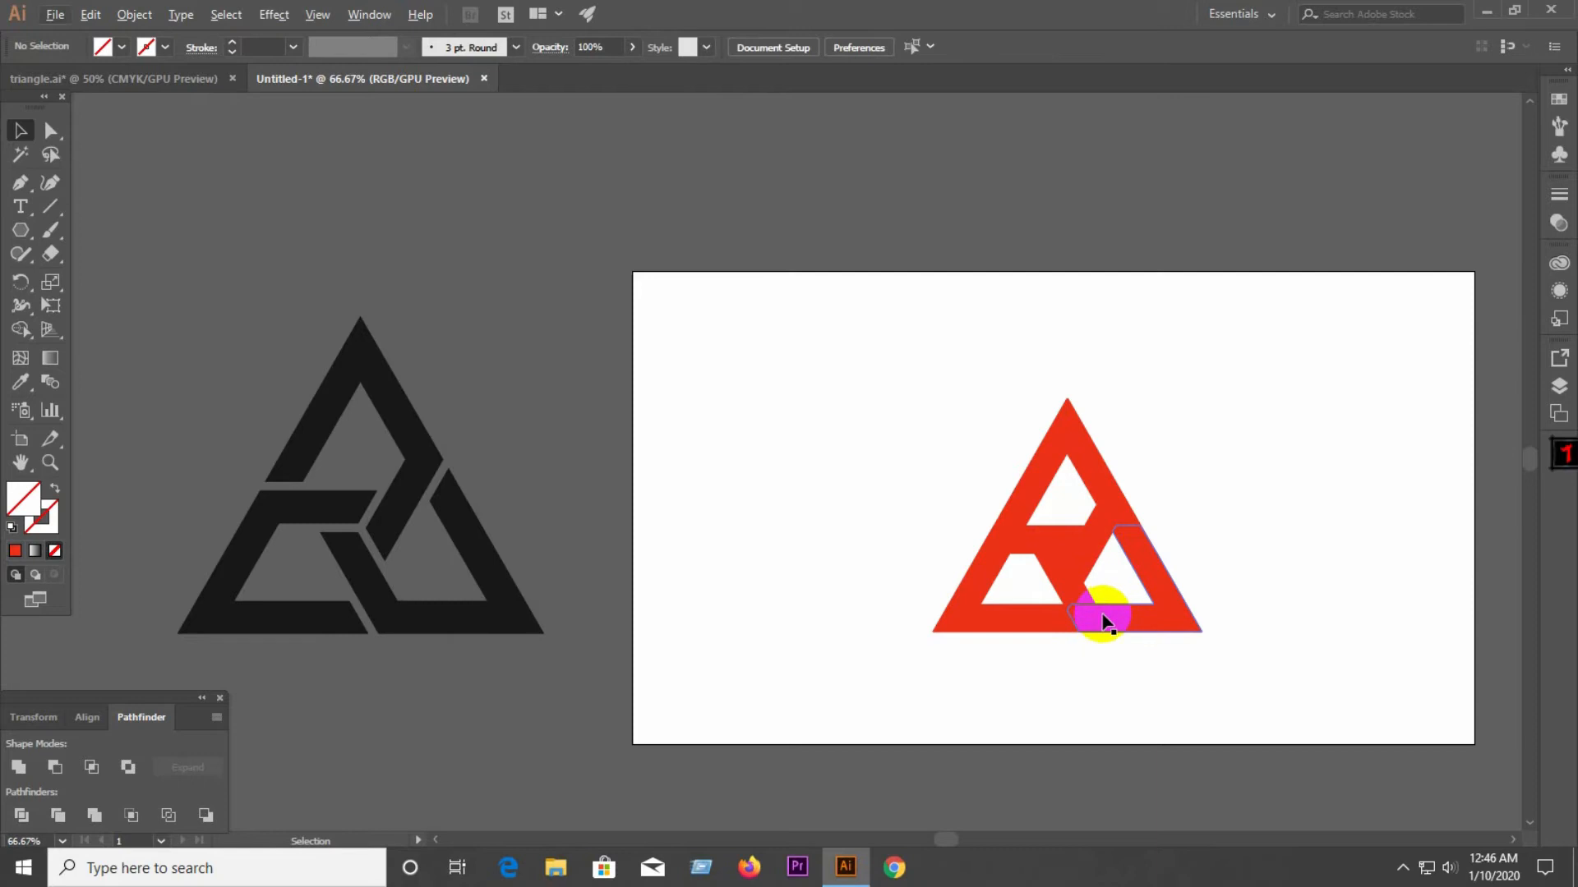
Step: Unite the lower-right corner piece with the arm pieces rising to the centre and the small piece on the right edge
scroll(1103, 622, up, 4)
click(1037, 608)
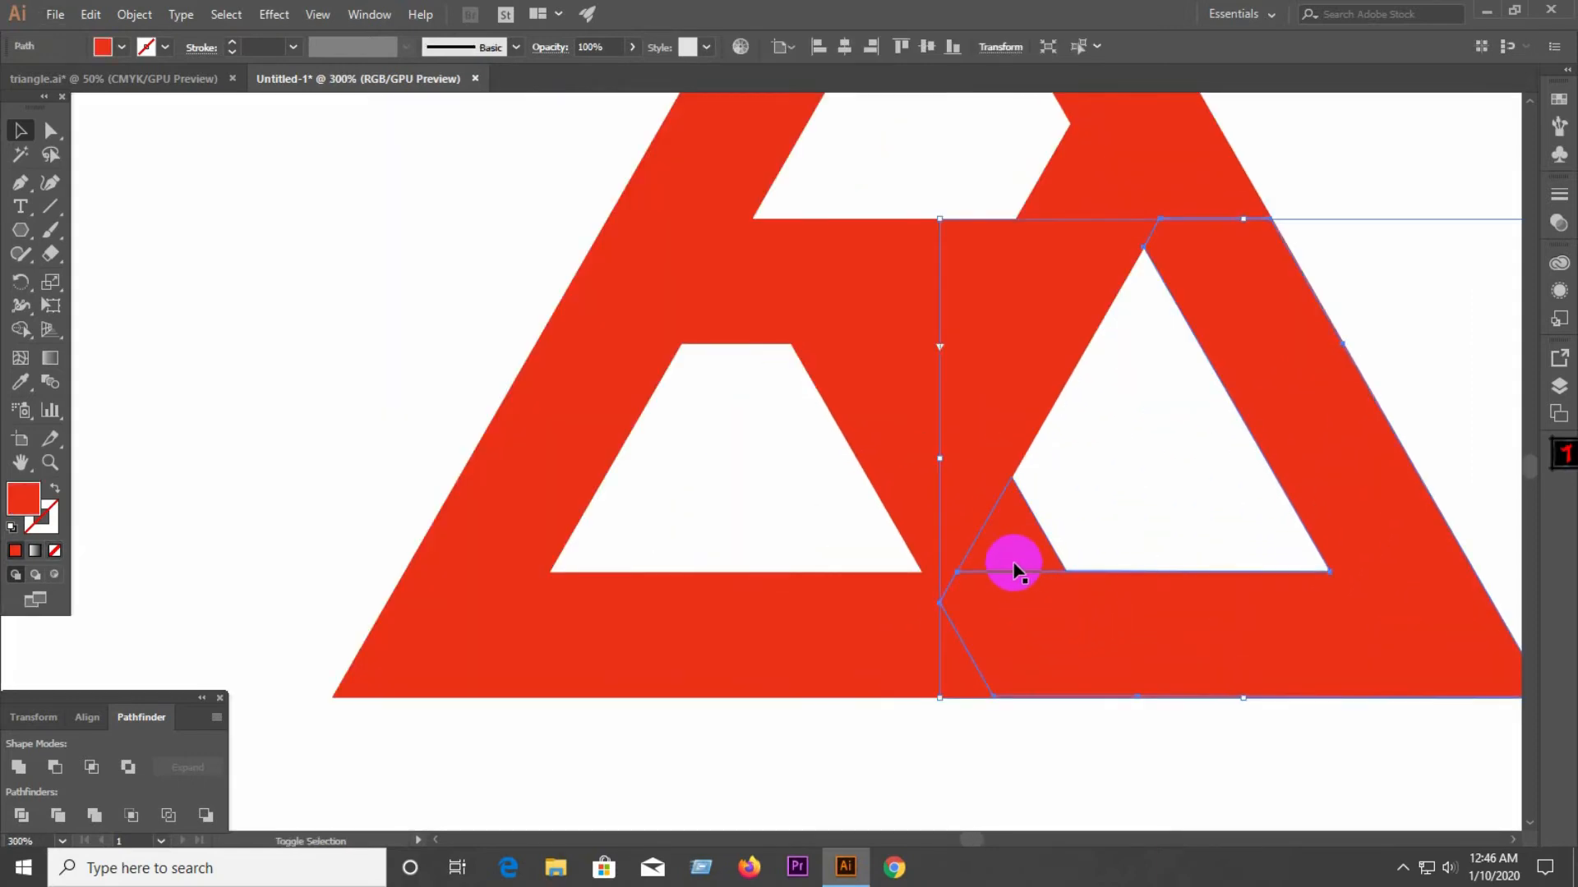
shift+click(941, 563)
drag(941, 588, 927, 452)
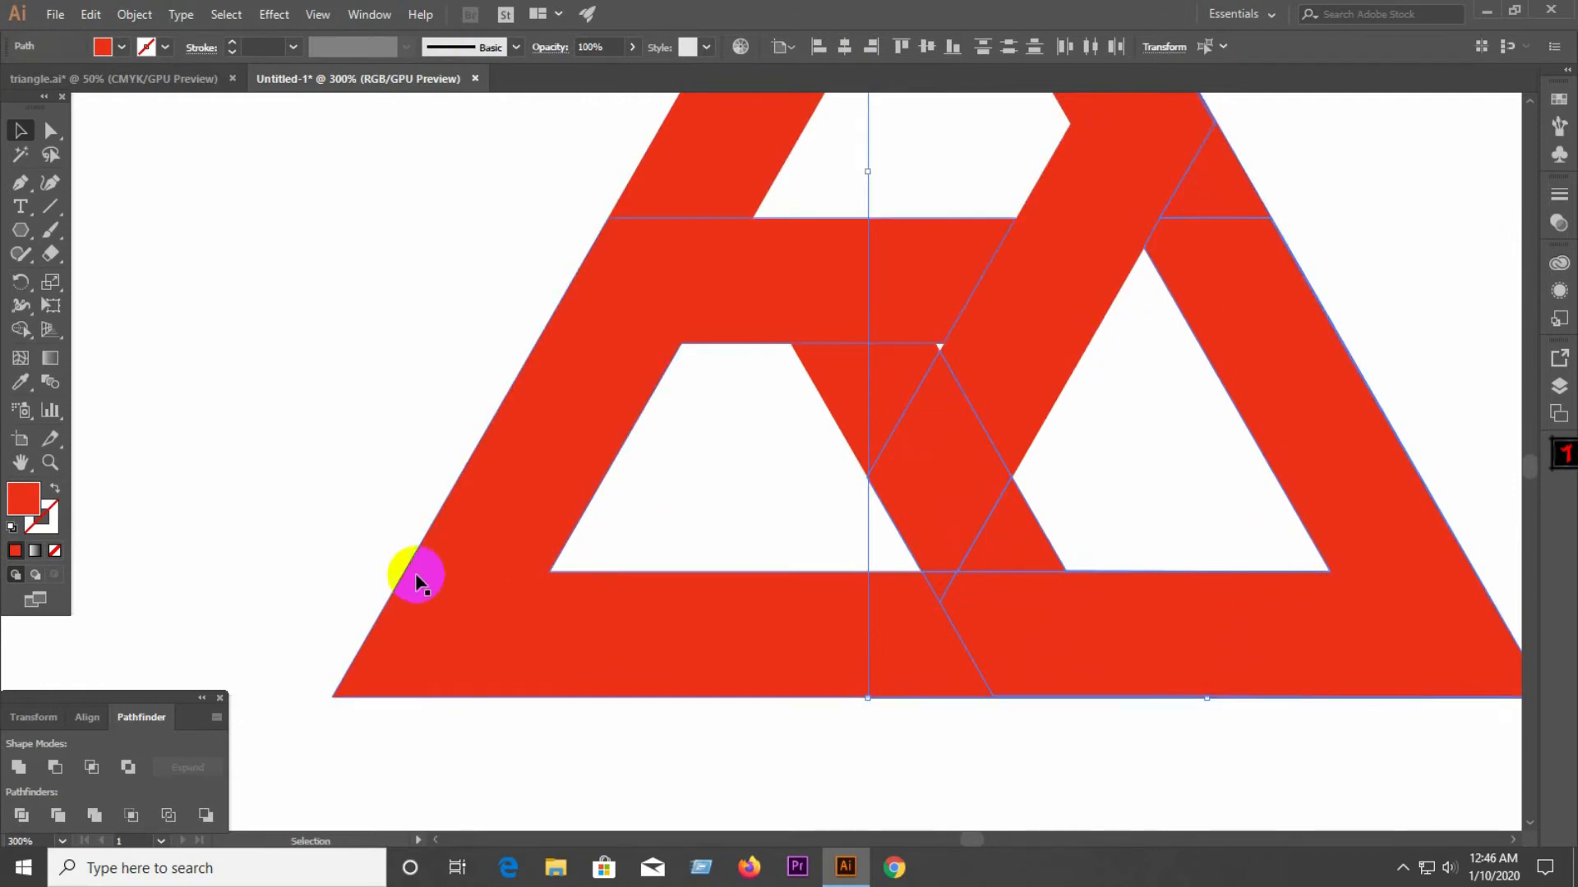
click(19, 768)
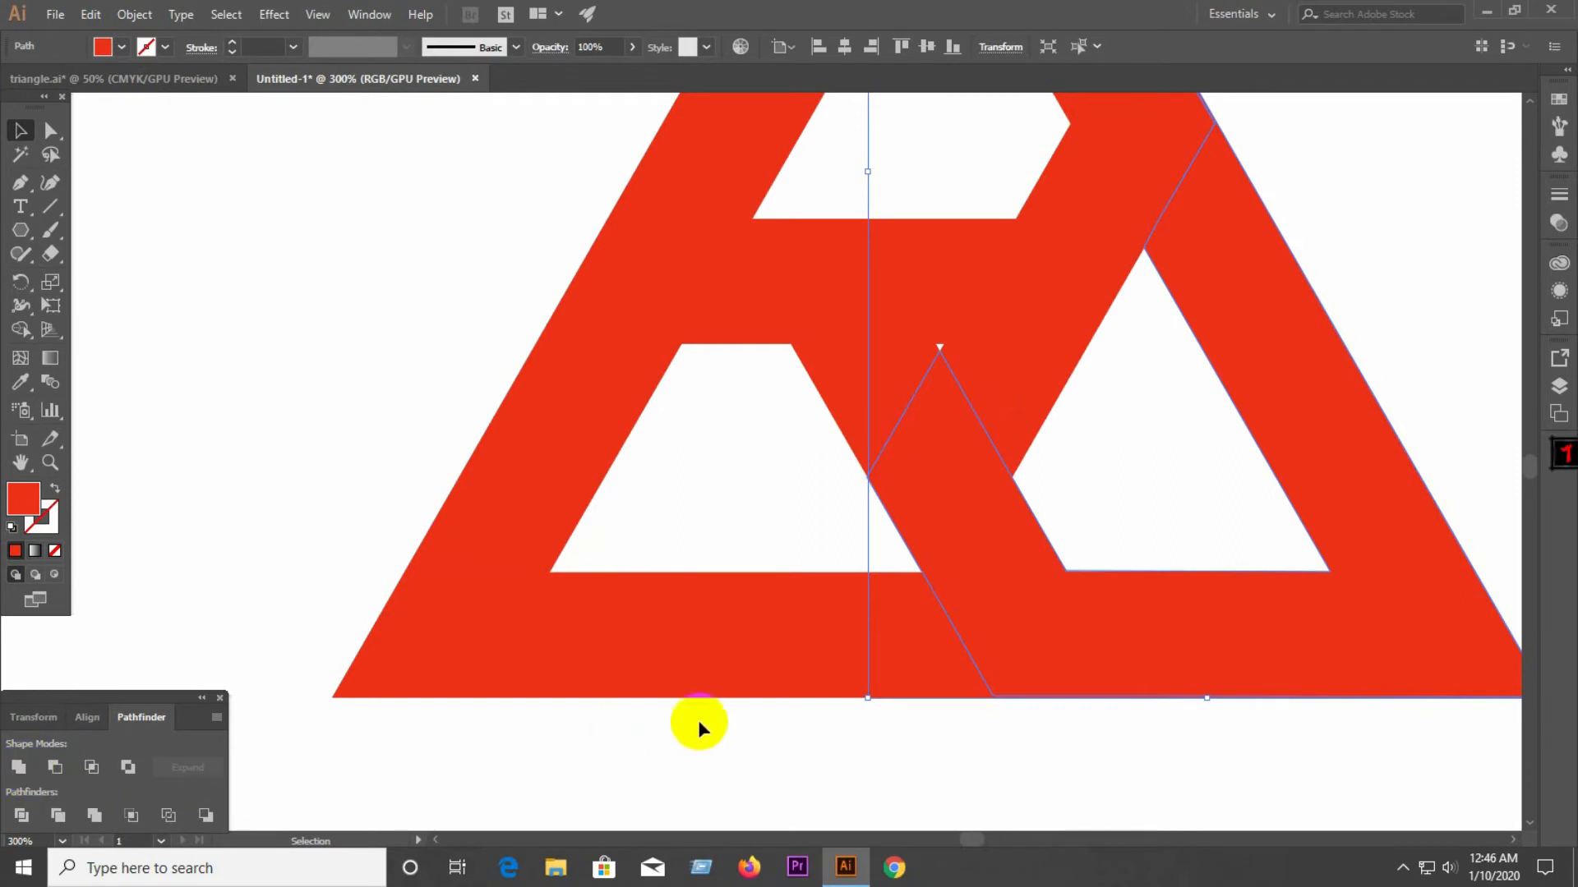
scroll(706, 713, down, 1)
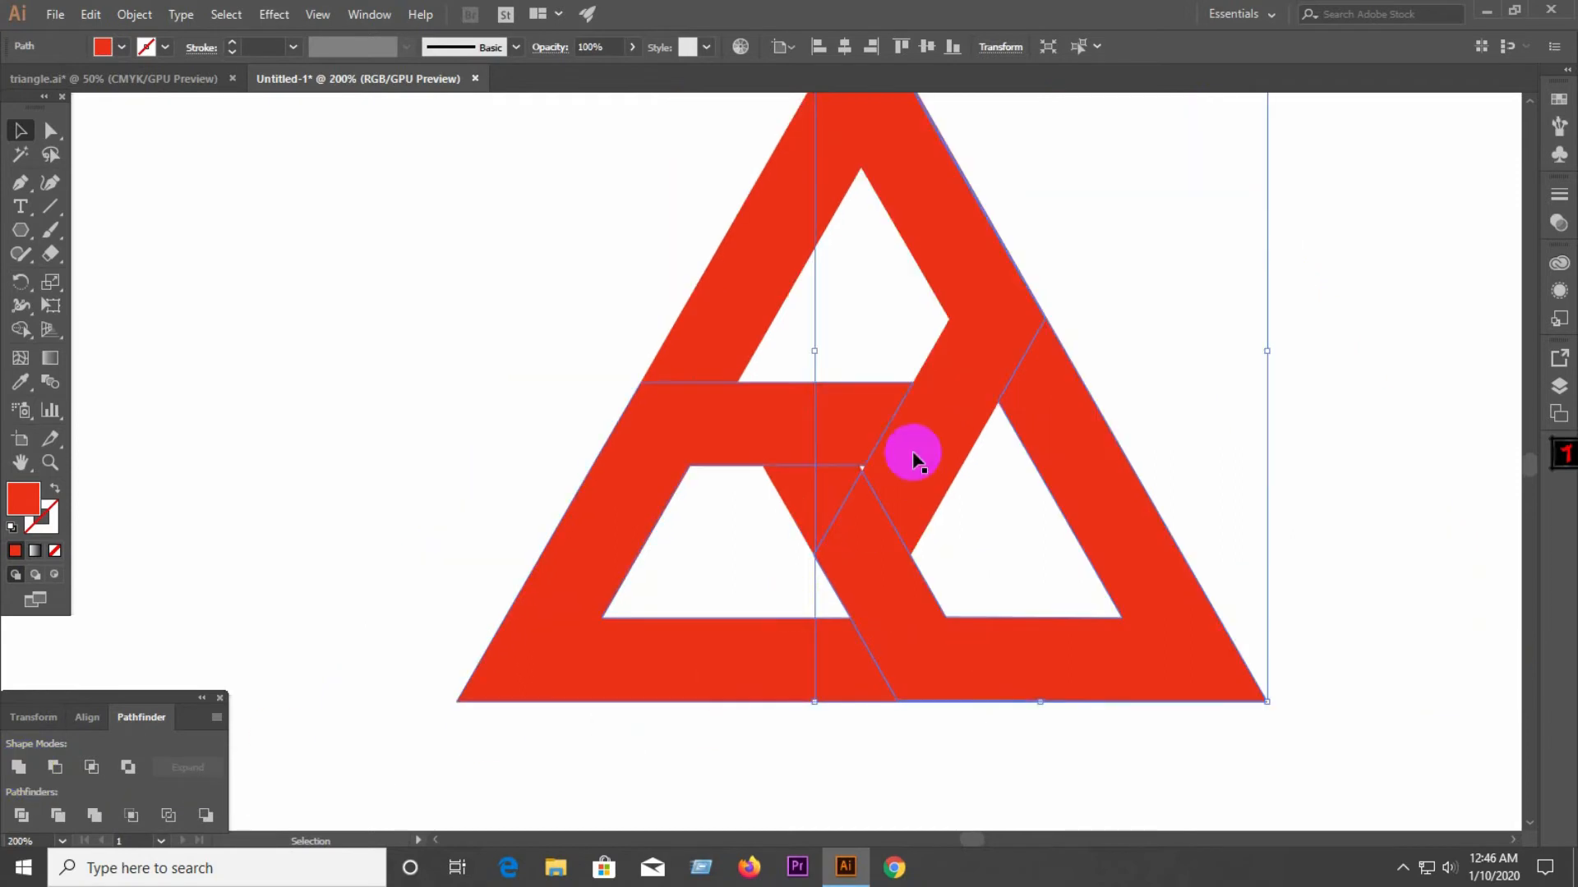
click(1058, 272)
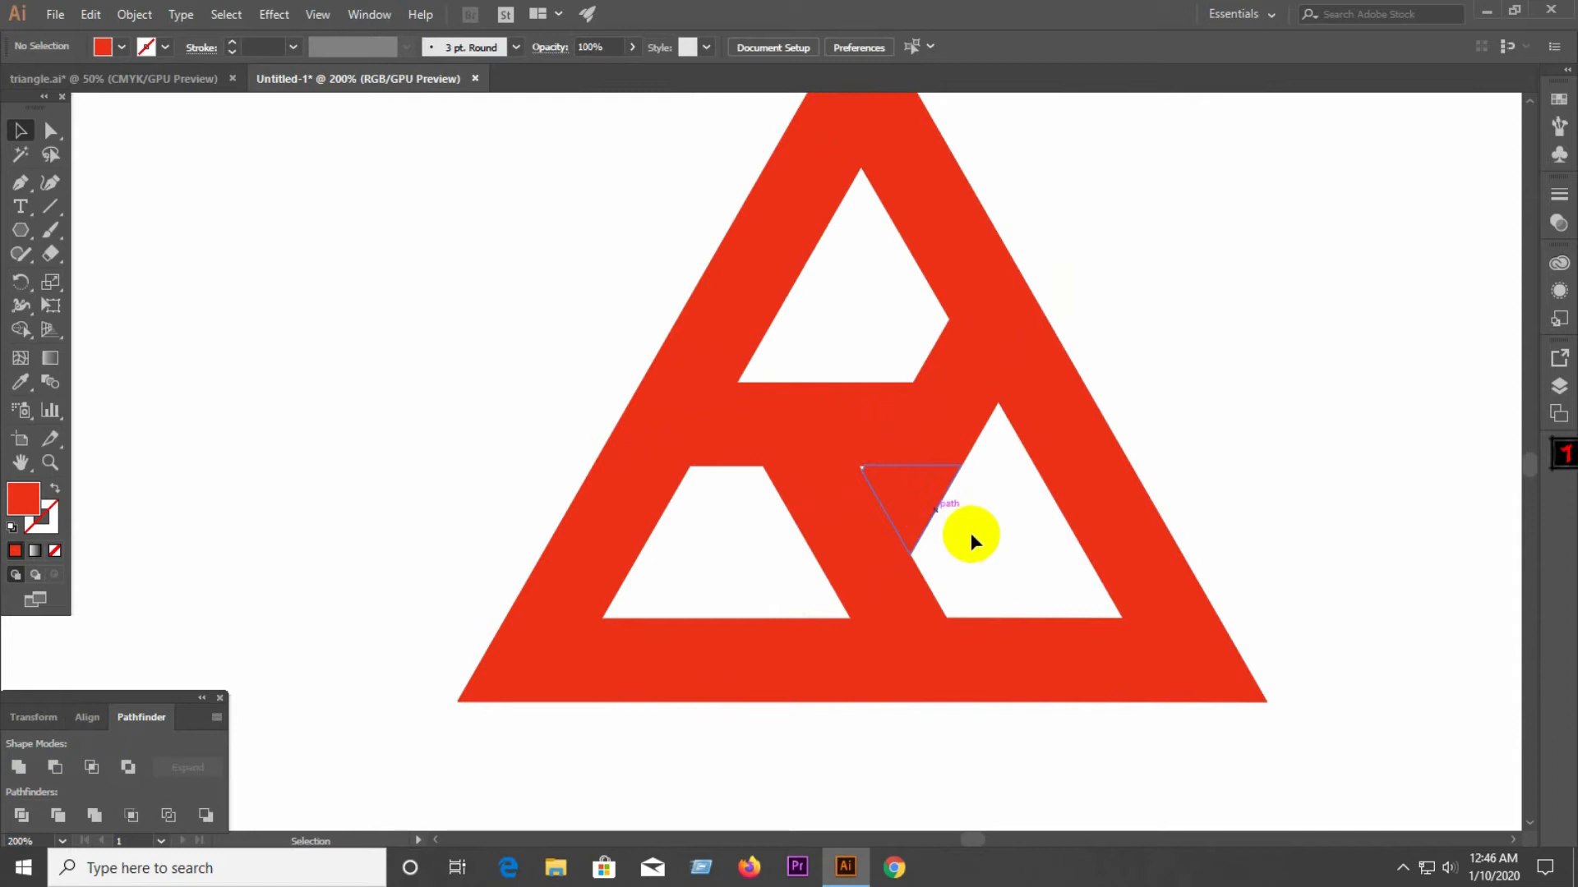
Step: Merge the remaining small triangle near the centre into the upper band's diagonal arm
scroll(991, 543, down, 3)
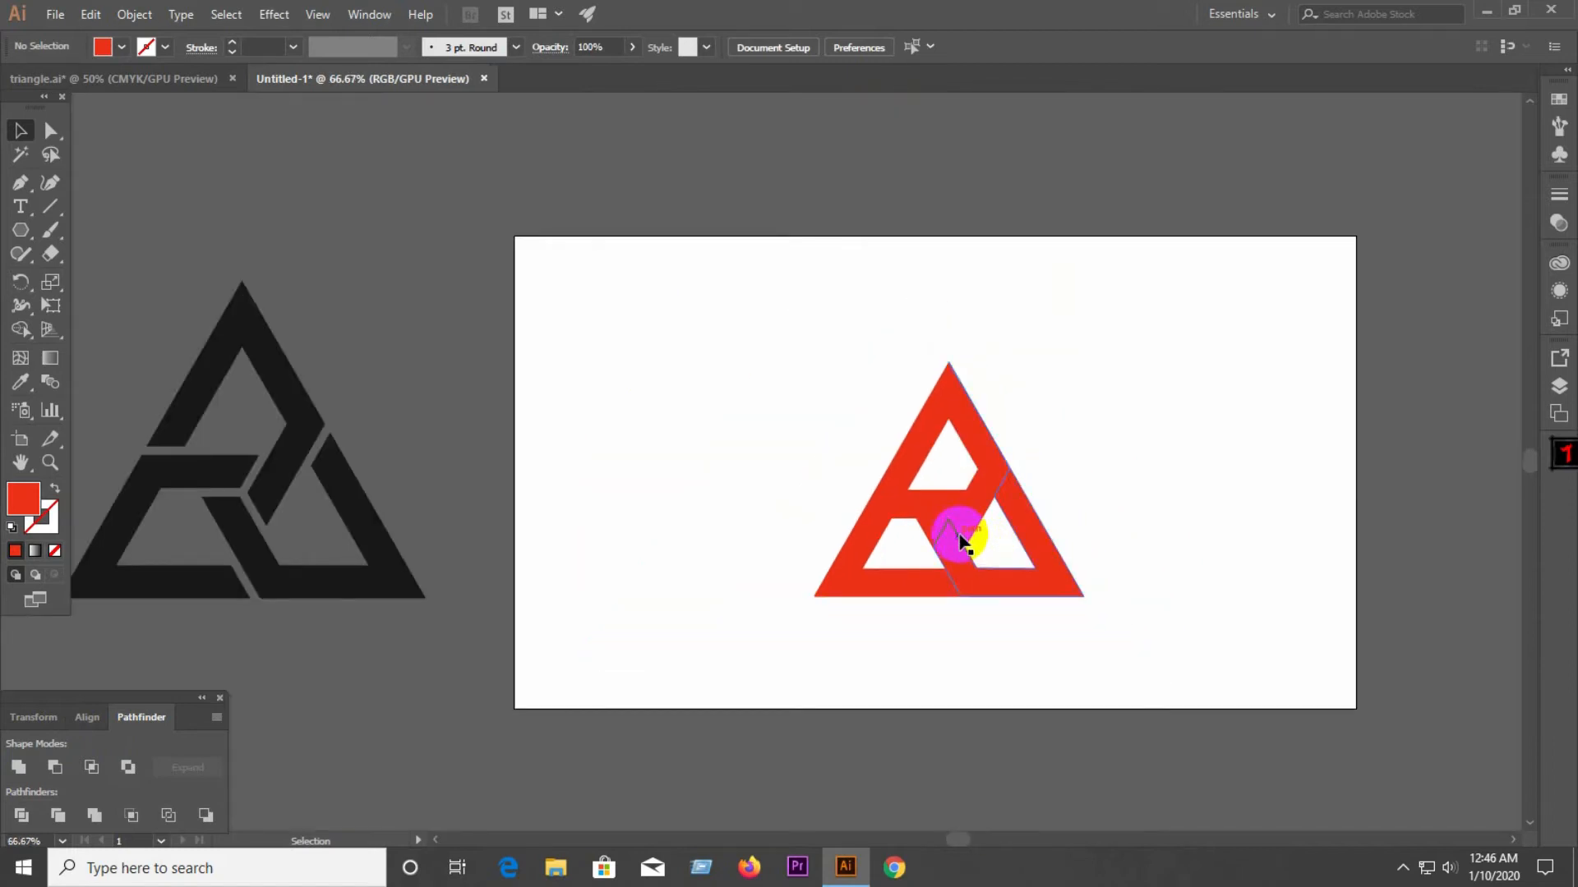
click(970, 542)
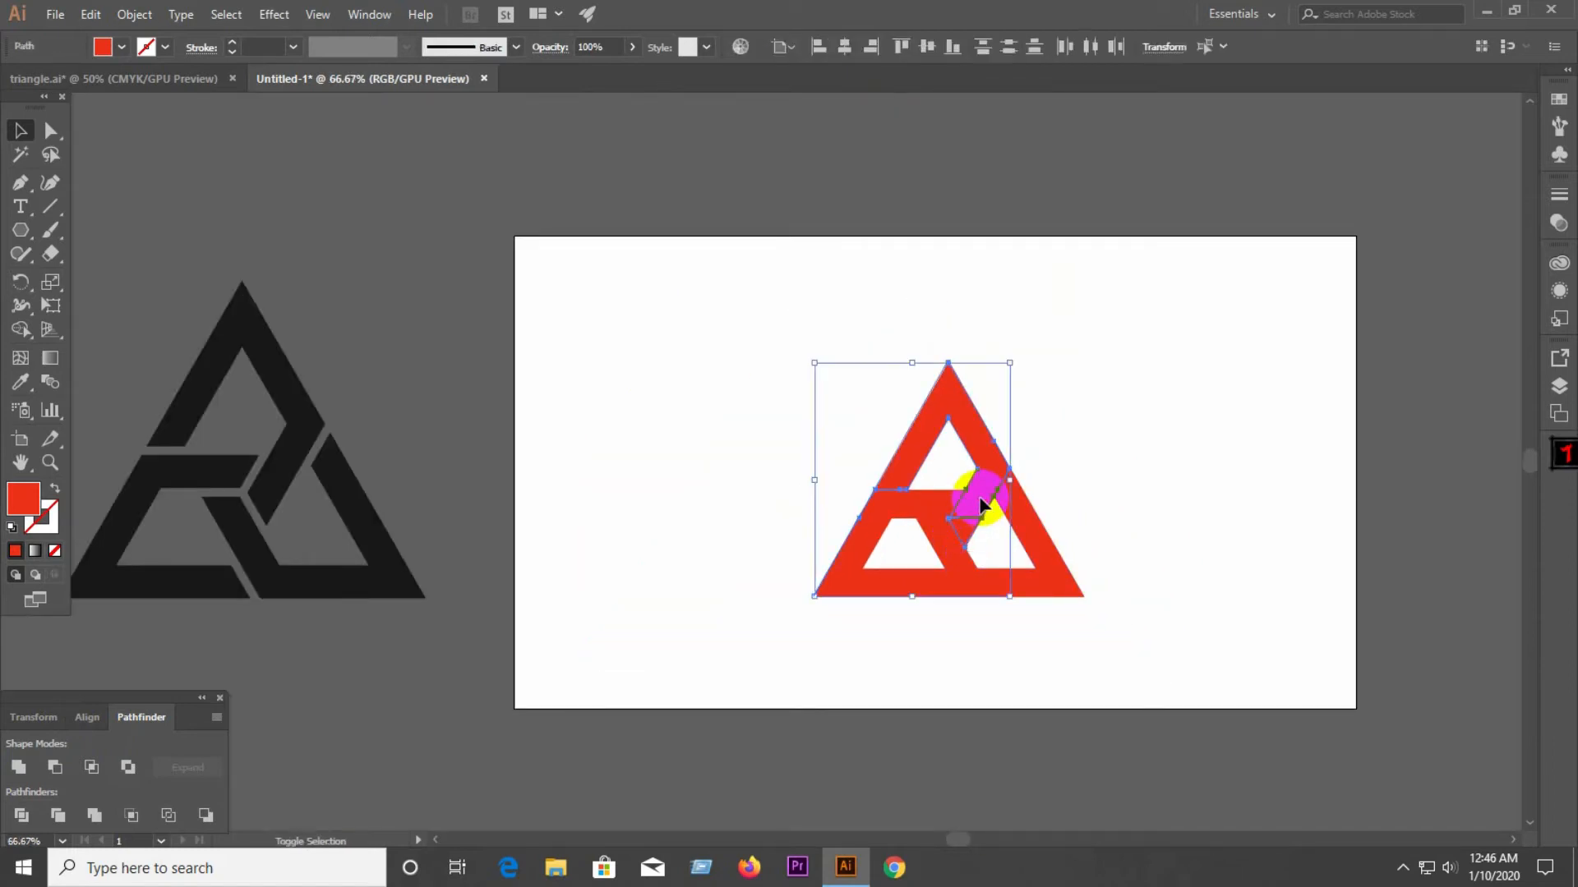
click(19, 768)
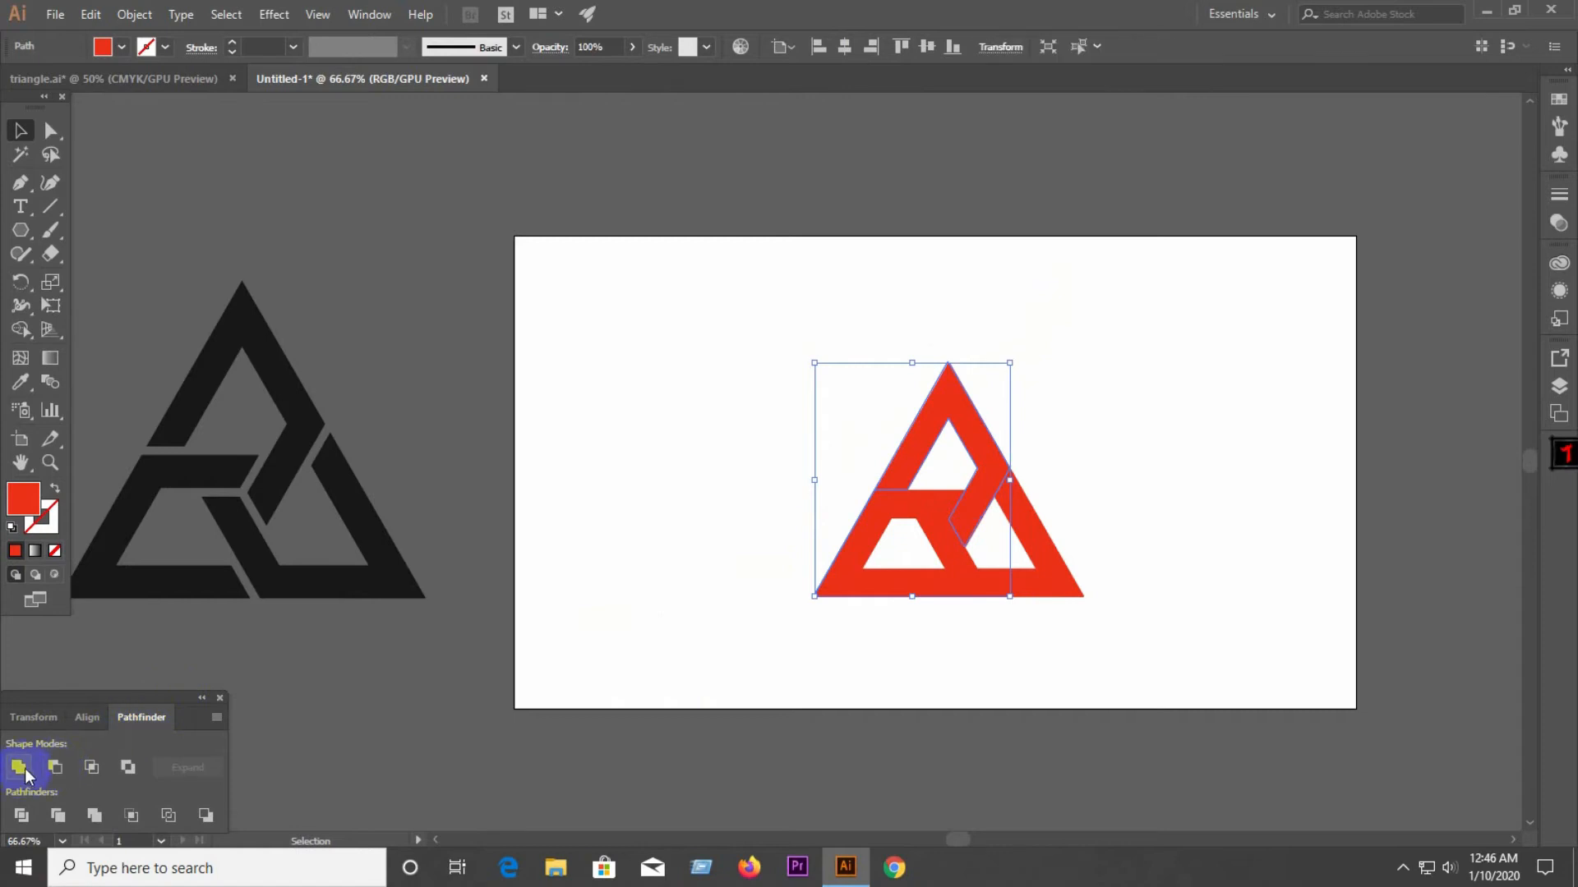
click(951, 685)
Step: Draw a straight line along the lower-right opening's left slanted edge, extending beyond the triangle's right outer edge
scroll(1019, 469, up, 4)
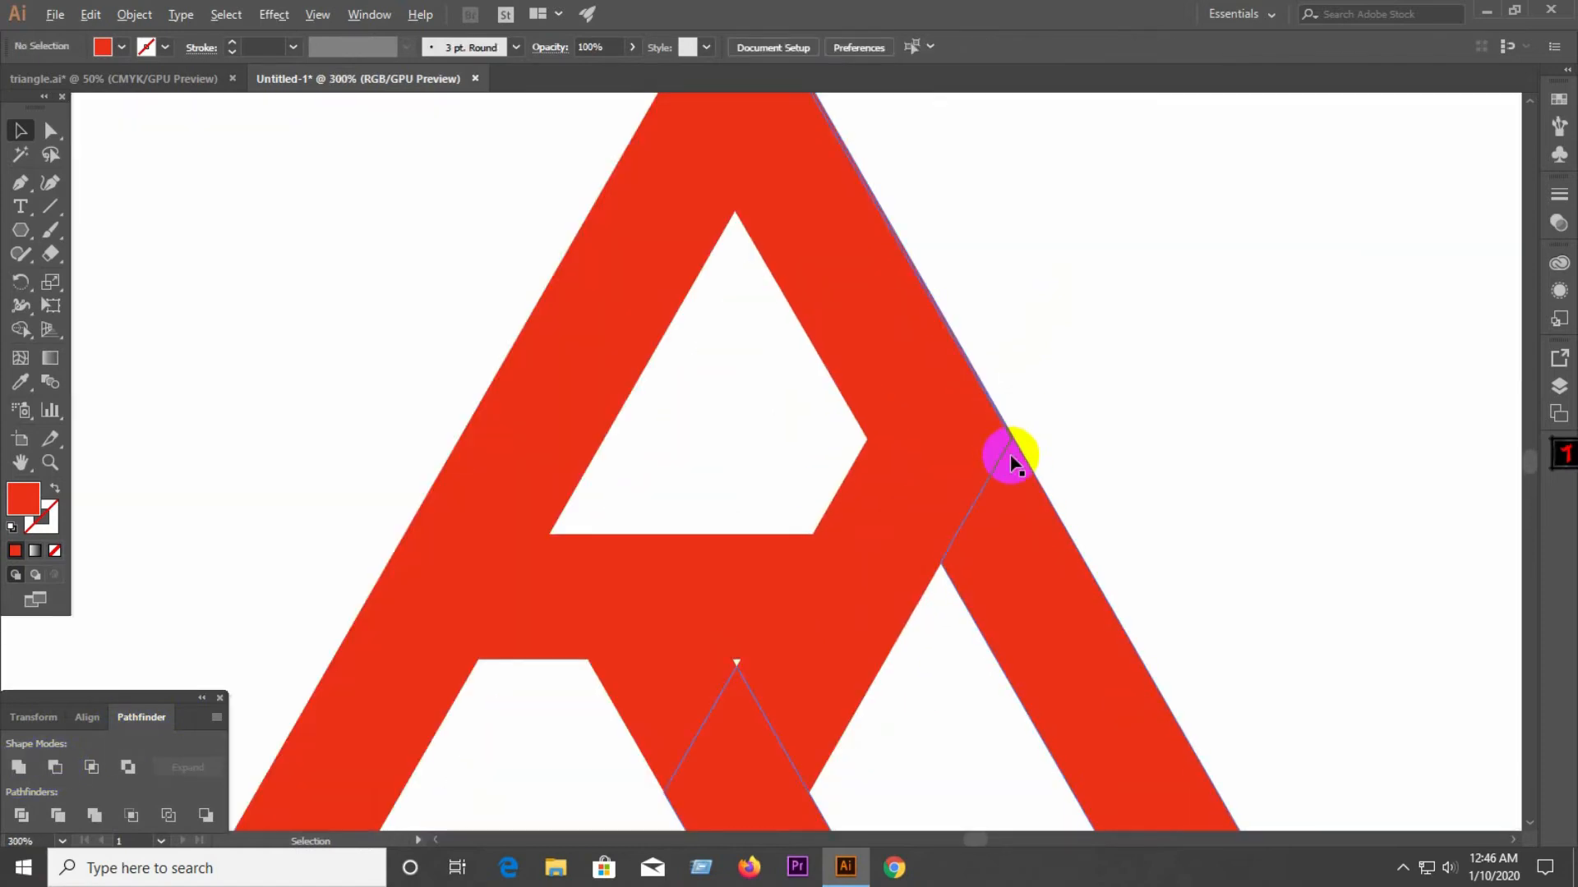
scroll(1025, 462, up, 7)
scroll(989, 415, down, 8)
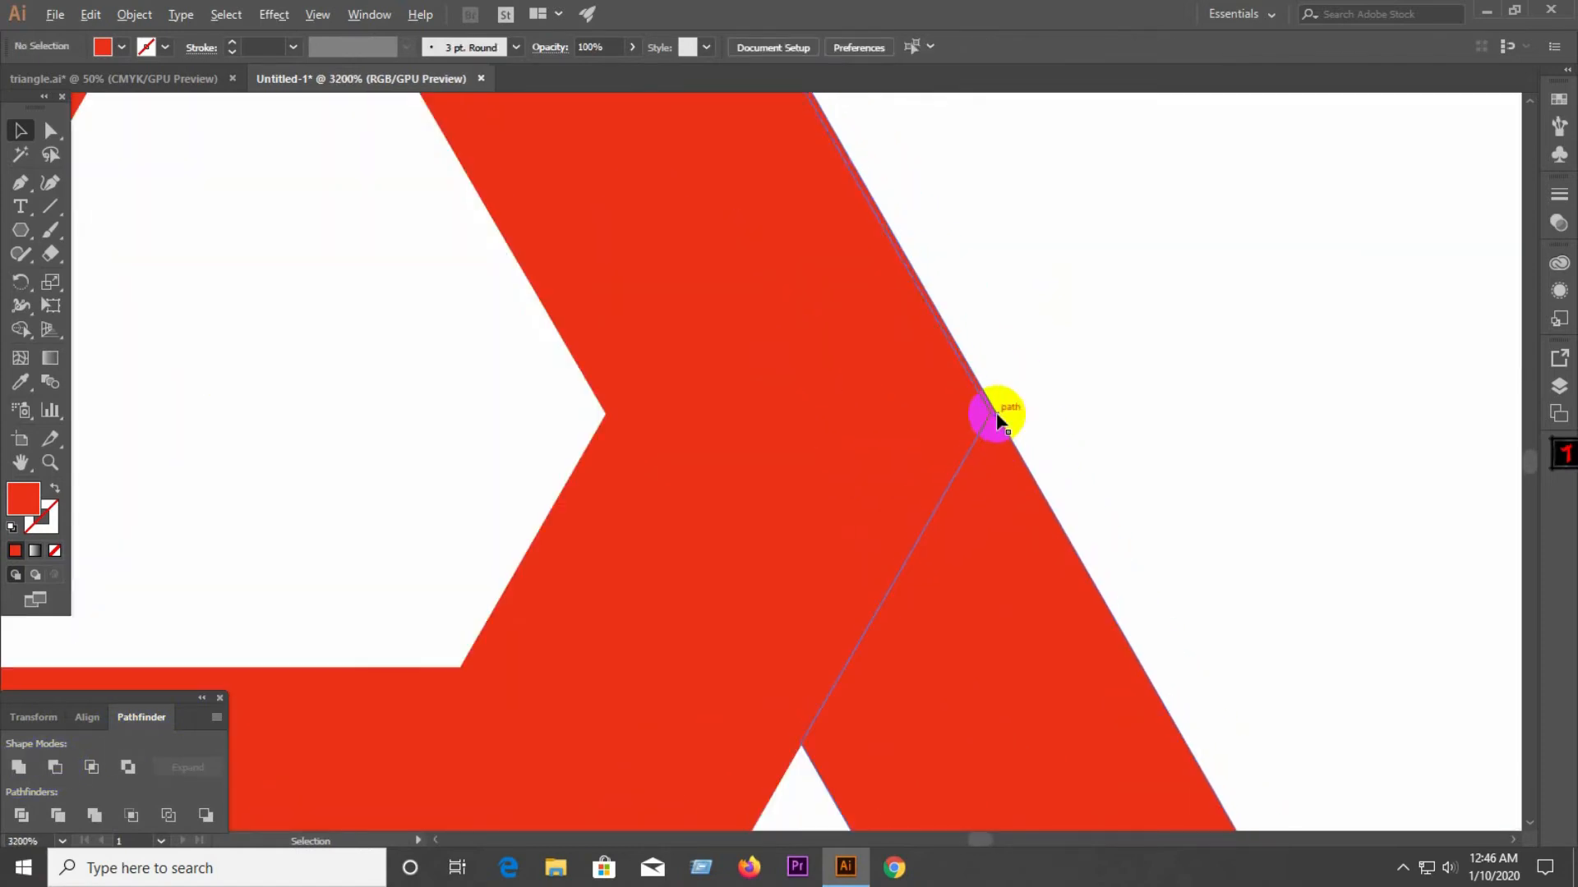
click(50, 206)
drag(865, 653, 1041, 354)
click(21, 130)
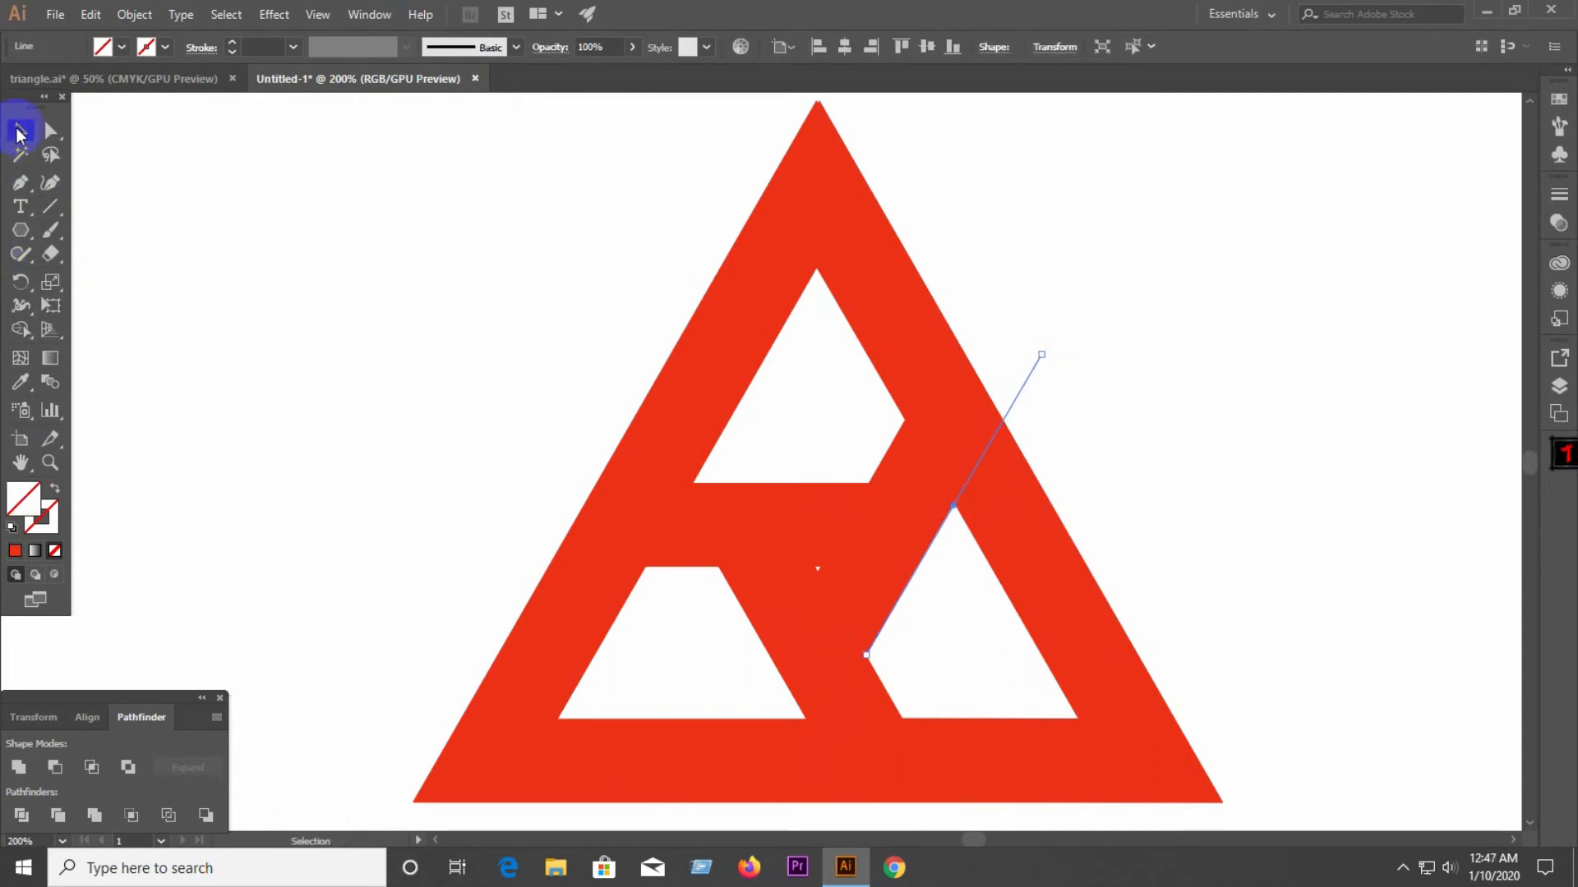
Step: Divide the red shape along the diagonal line and ungroup the resulting pieces
shift+click(716, 340)
right_click(951, 447)
click(1014, 588)
click(1134, 435)
Step: Unite the thin sliver along the triangle's right outer edge with the upper band
right_click(963, 472)
scroll(963, 468, up, 2)
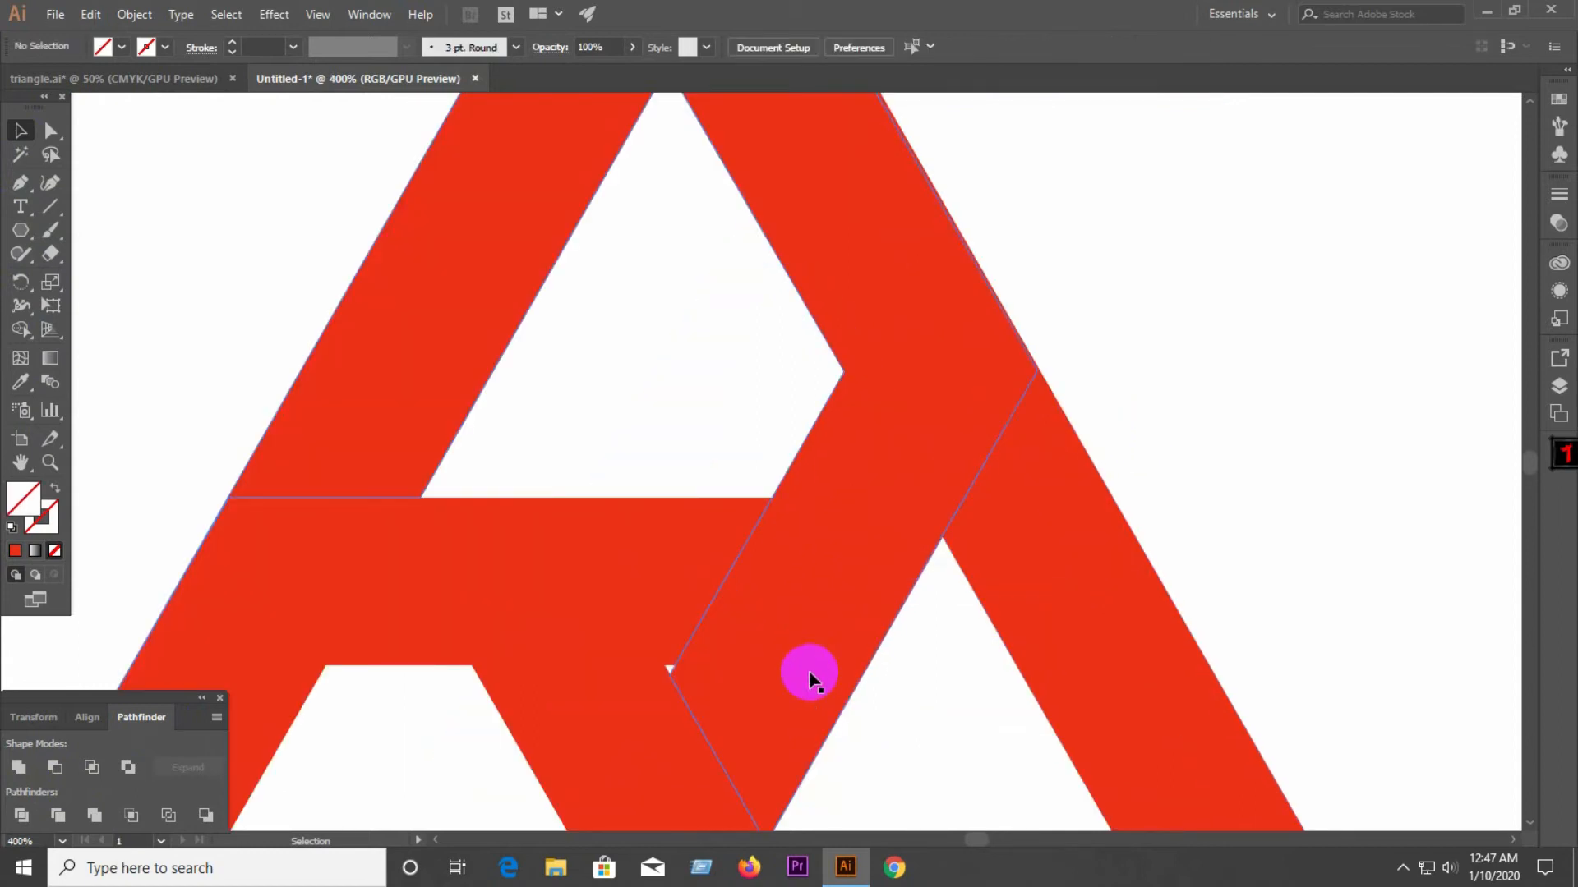
shift+click(966, 471)
scroll(1032, 361, up, 4)
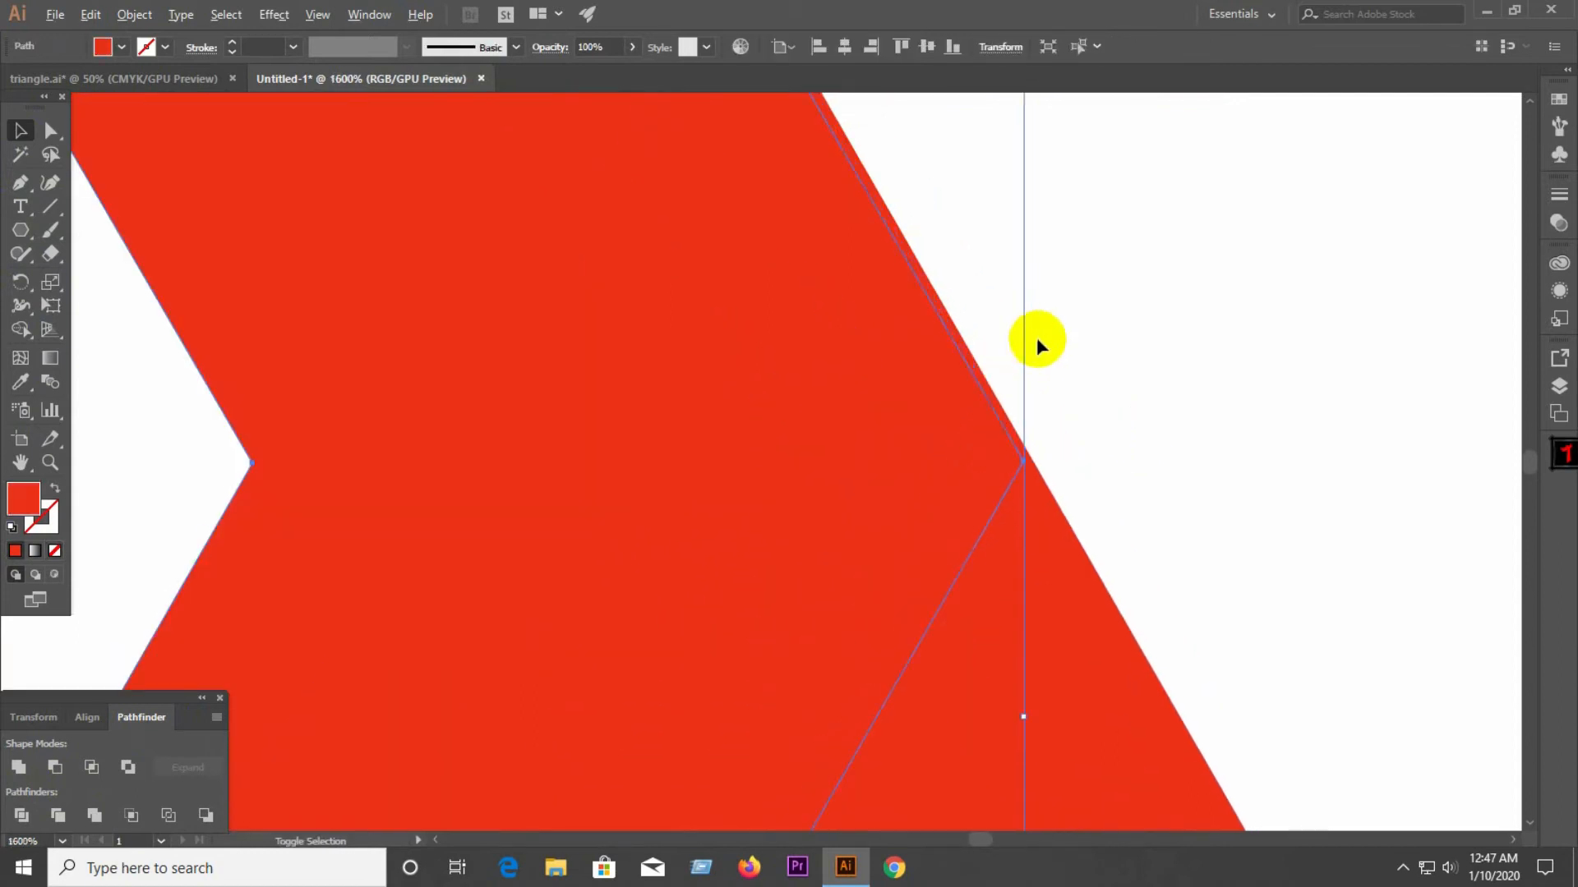
shift+click(986, 386)
click(18, 767)
click(1091, 464)
scroll(1069, 465, down, 5)
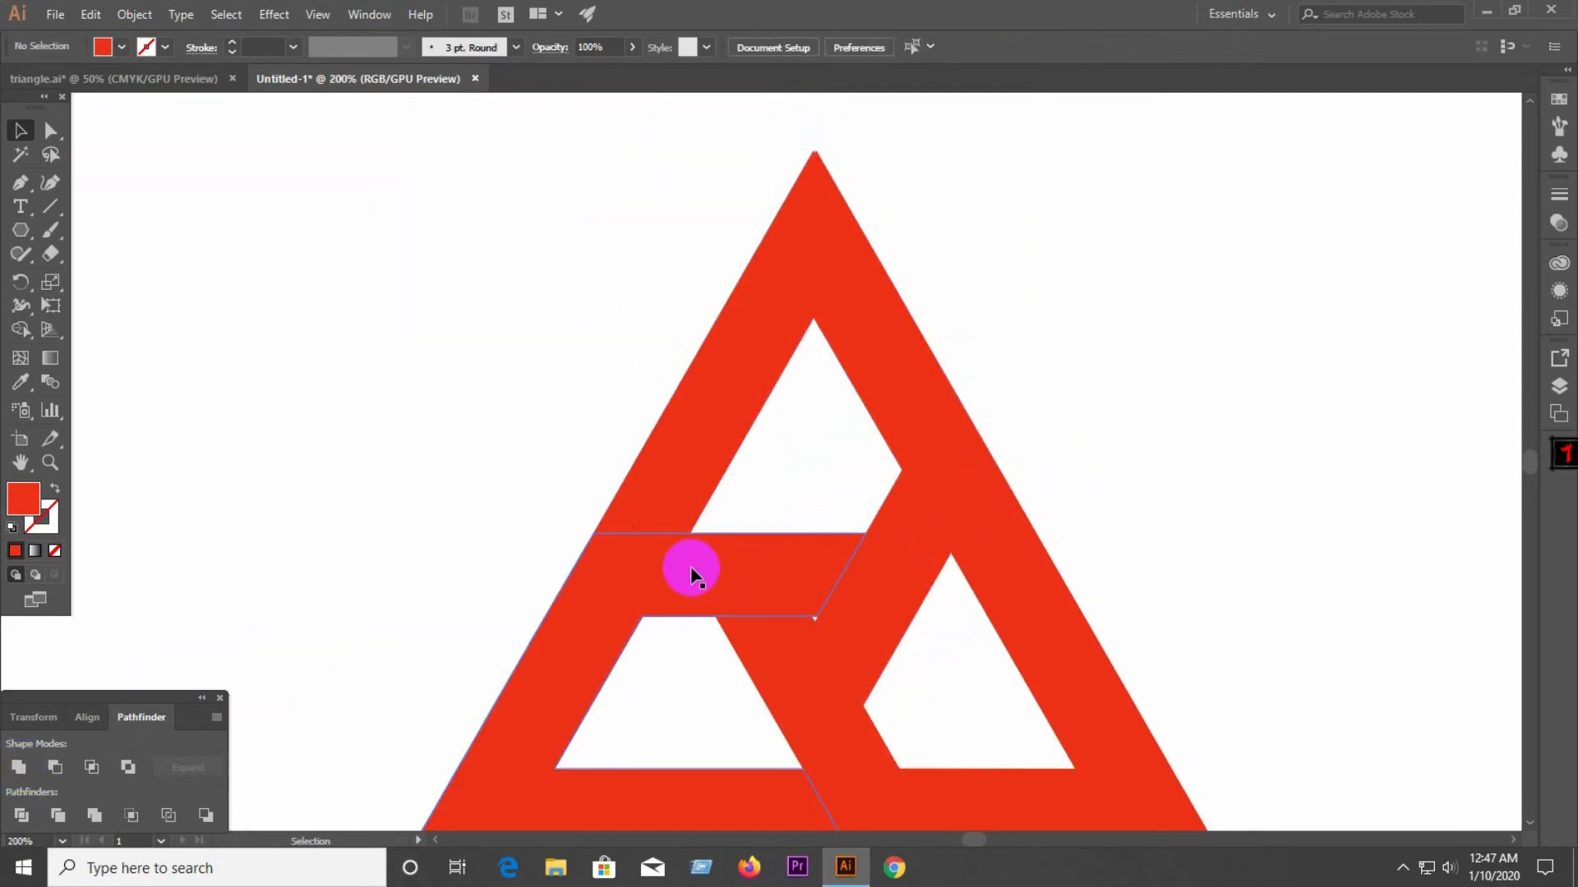
Step: Pull the upper band away from the triangle to check its outline, and undo the move
drag(653, 496, 984, 427)
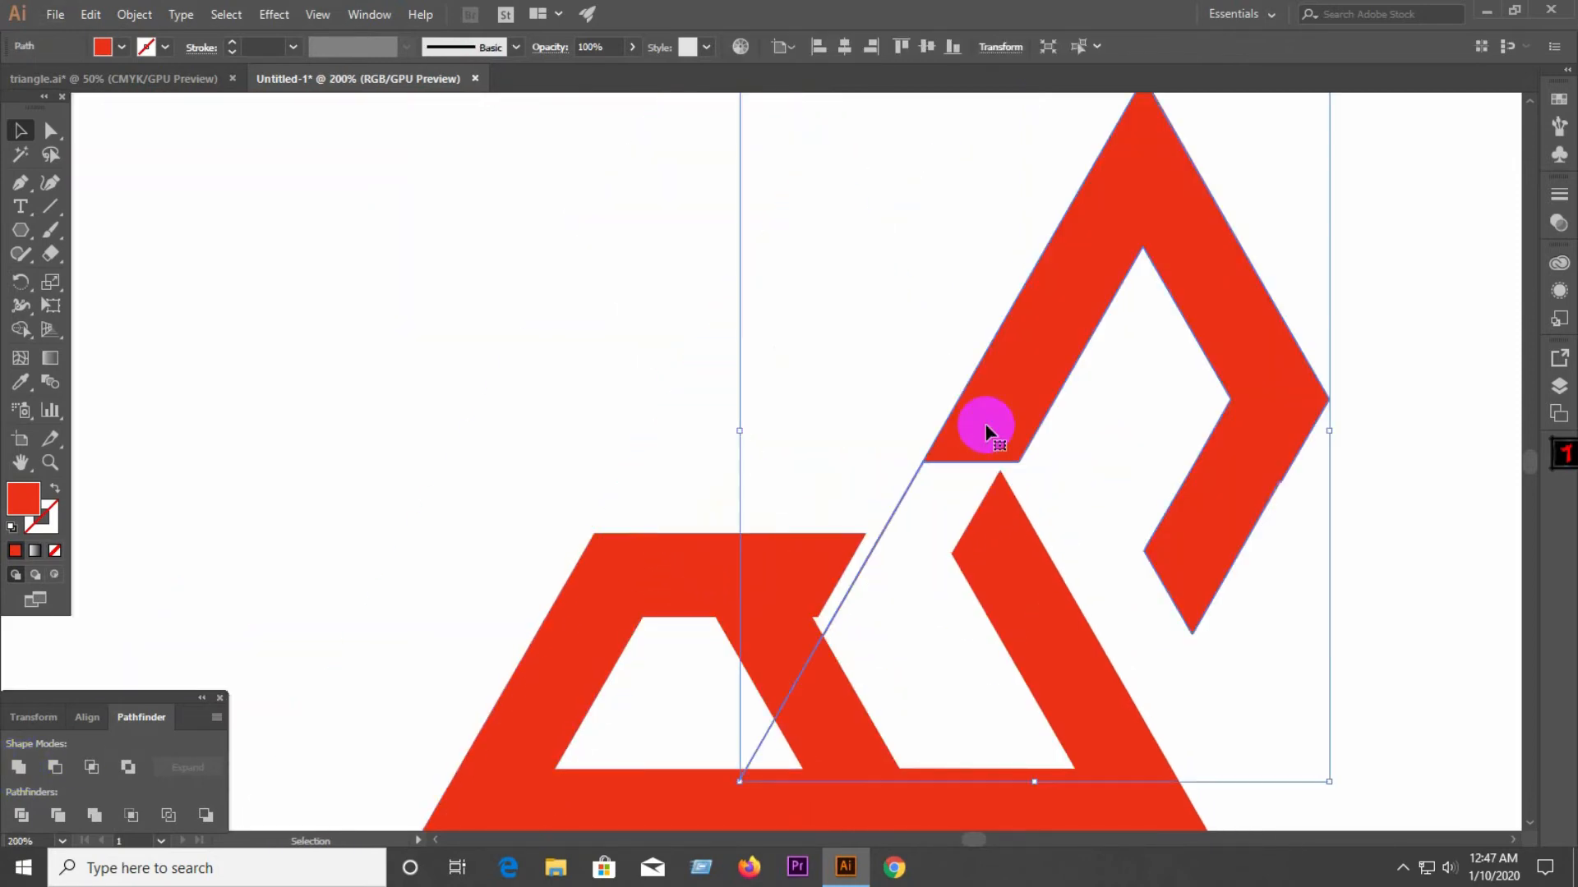
key(ctrl+z)
click(770, 500)
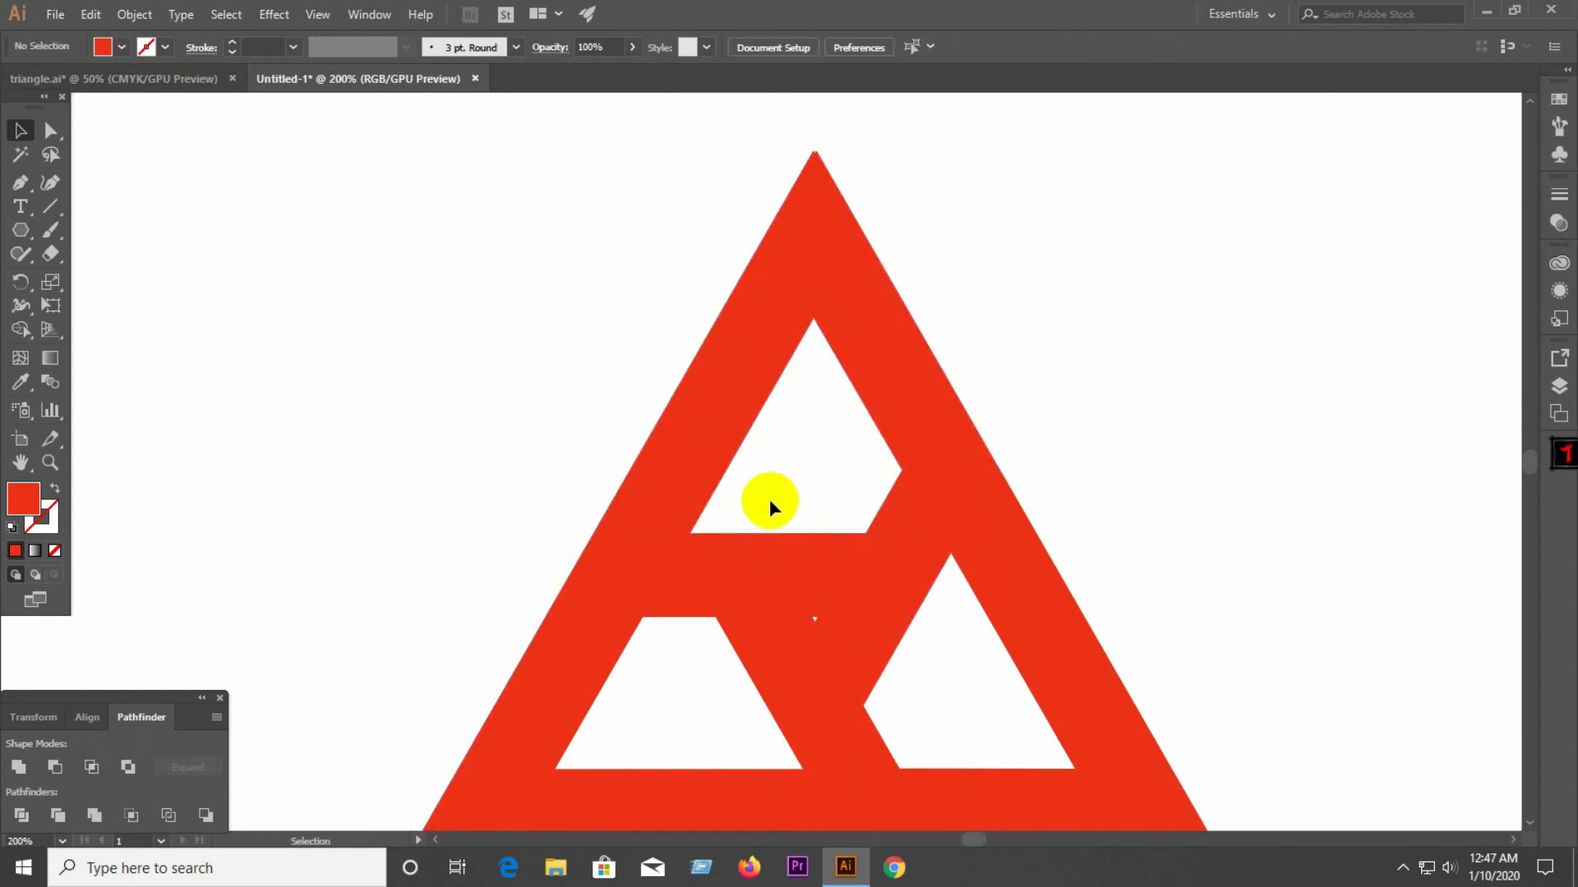
Step: Draw a horizontal line along the upper opening's lower edge, extending beyond the triangle's left outer edge
click(49, 209)
drag(865, 532, 457, 521)
click(20, 133)
Step: Divide the red shape along the horizontal line and ungroup the resulting pieces
drag(245, 318, 778, 670)
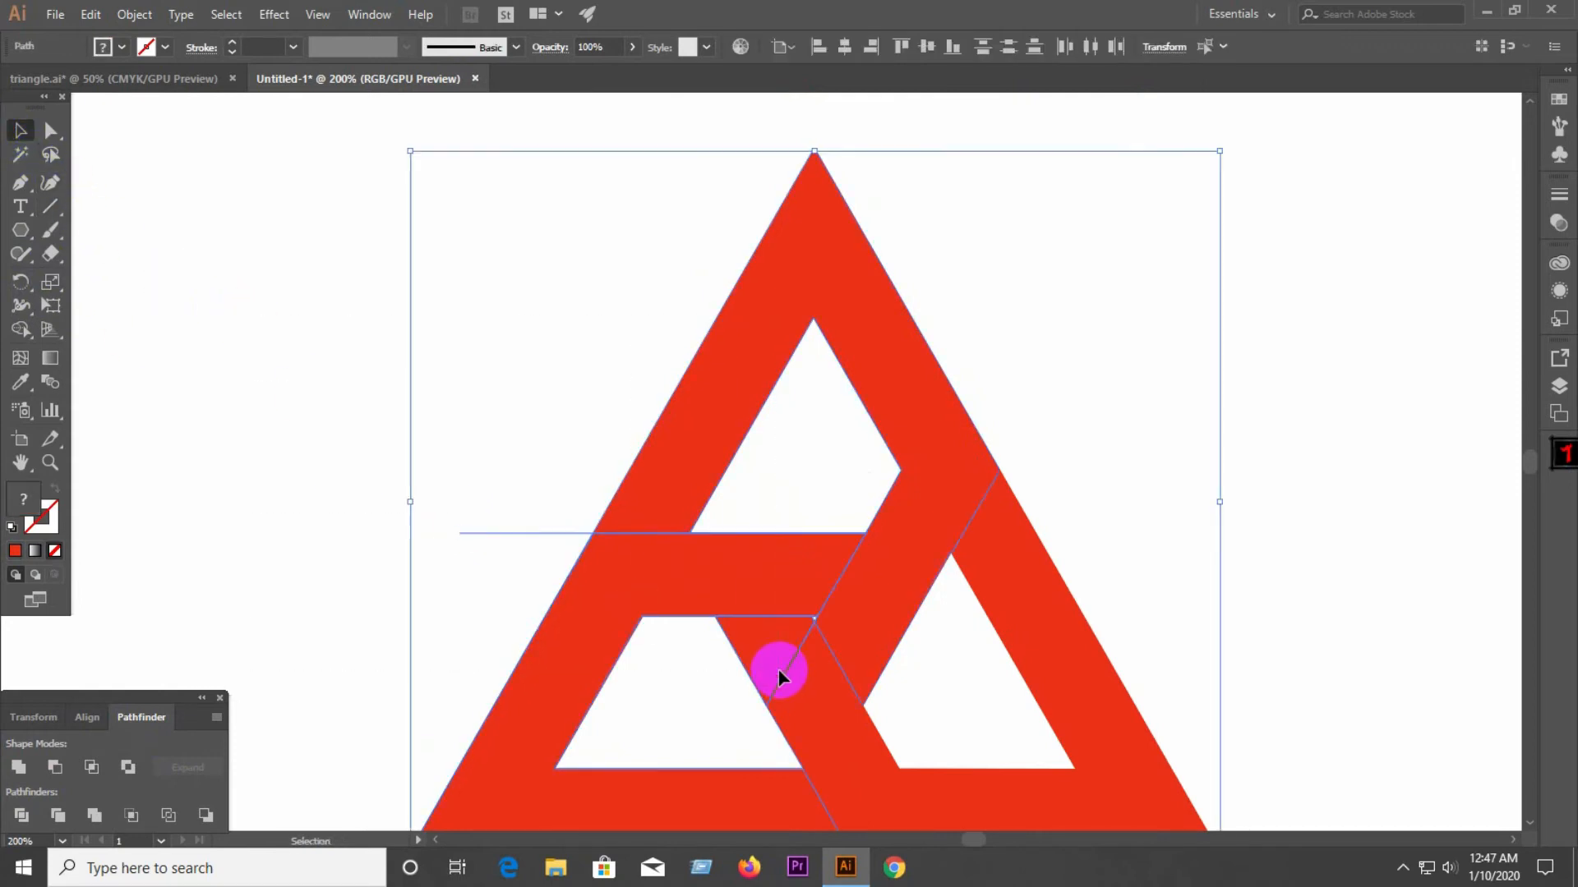
click(12, 817)
right_click(704, 593)
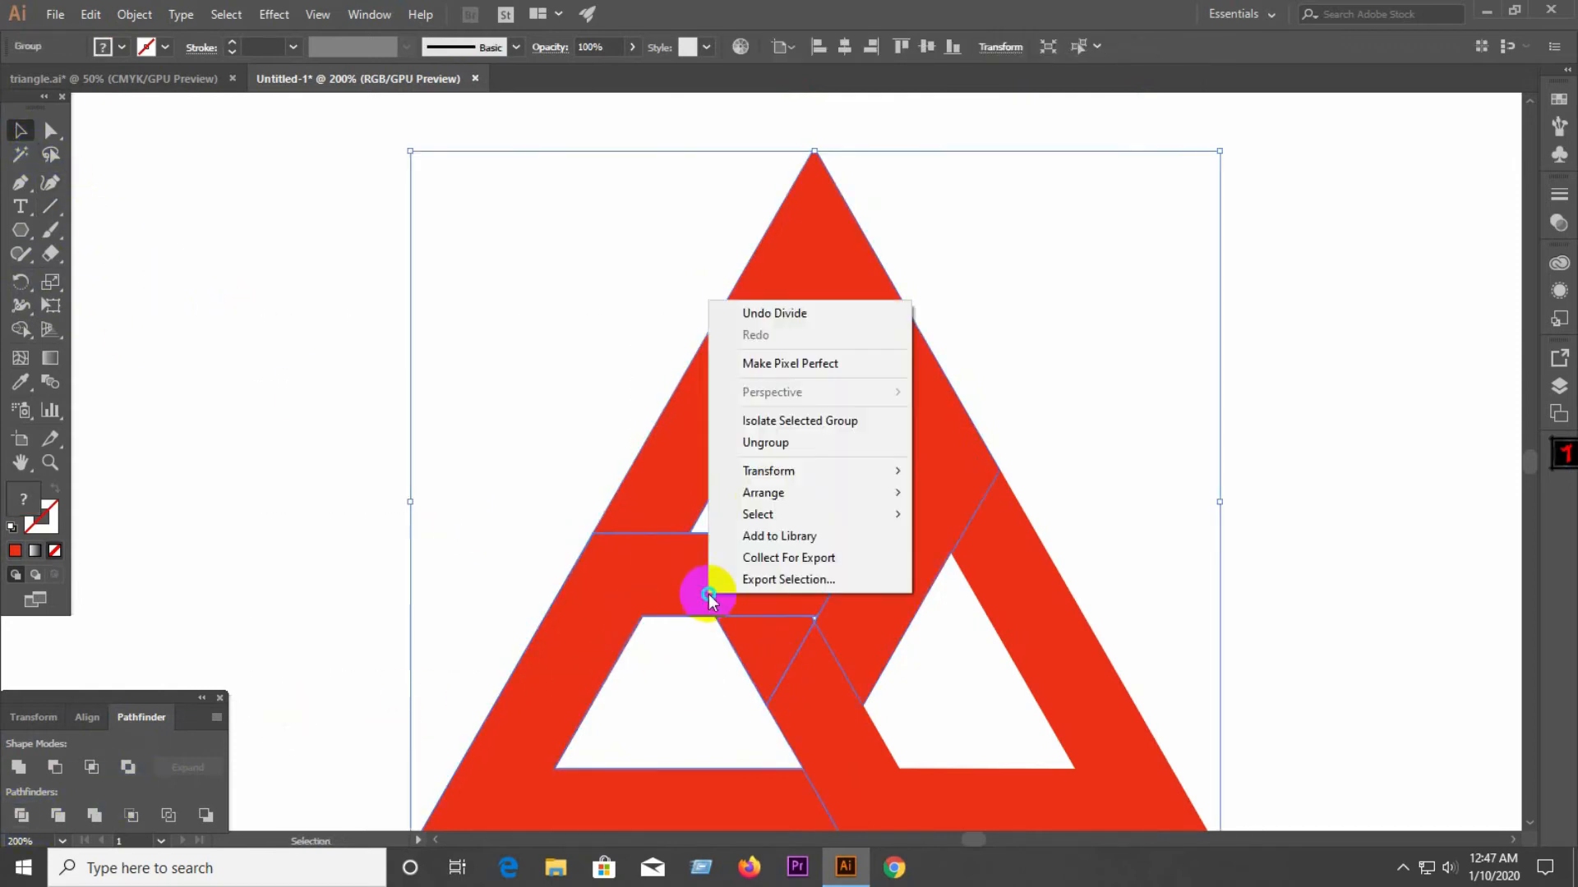
click(767, 449)
click(761, 488)
Step: Unite the lower-left band with the thin sliver along the triangle's left outer edge
click(655, 498)
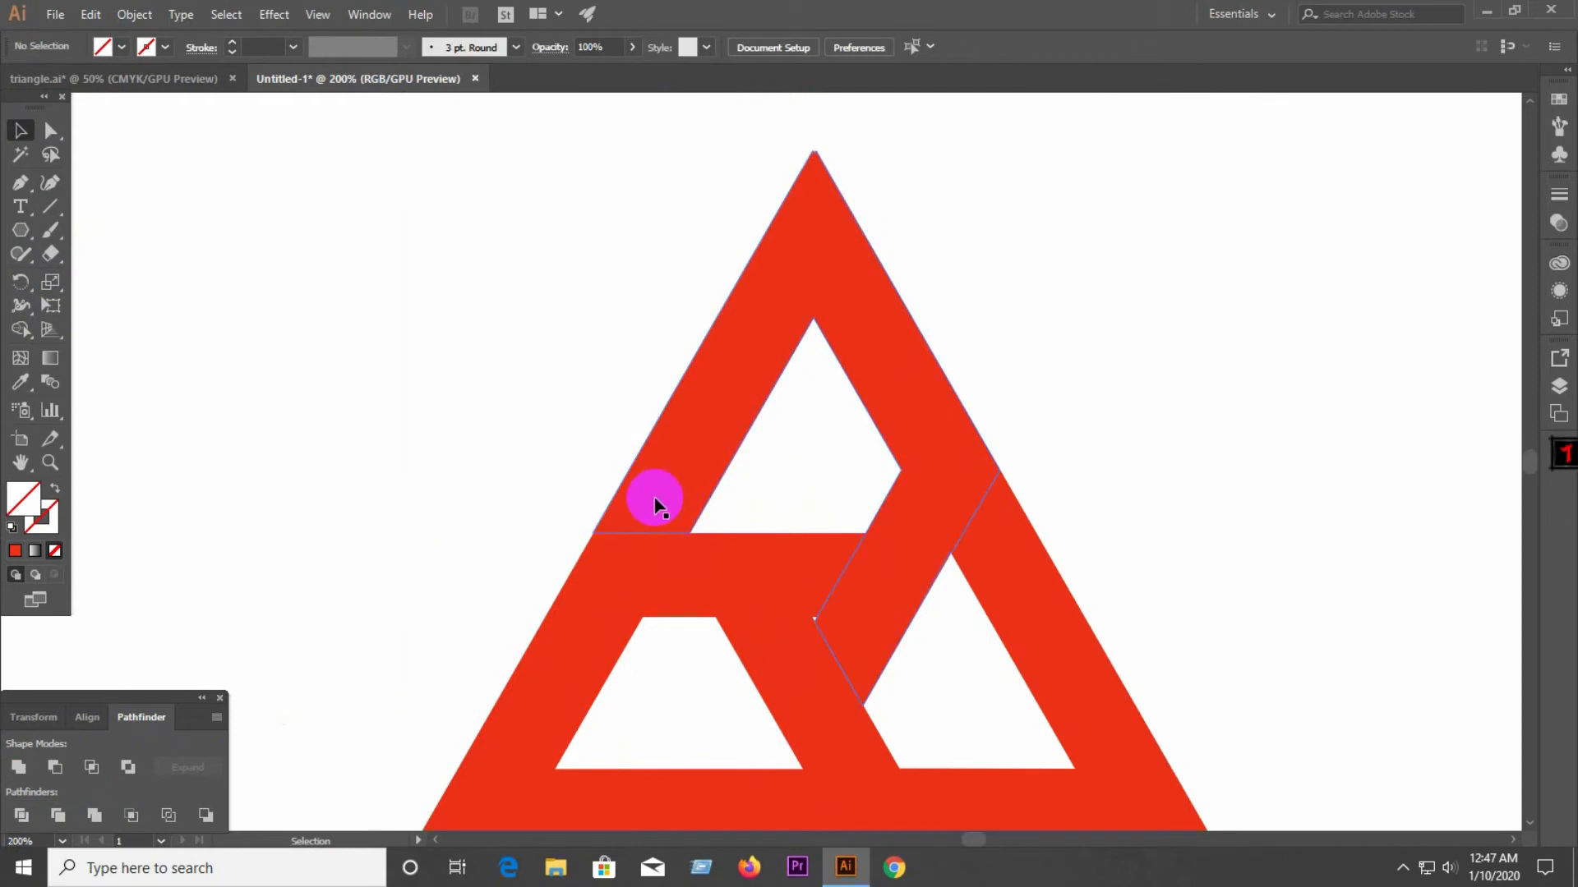
scroll(575, 530, up, 4)
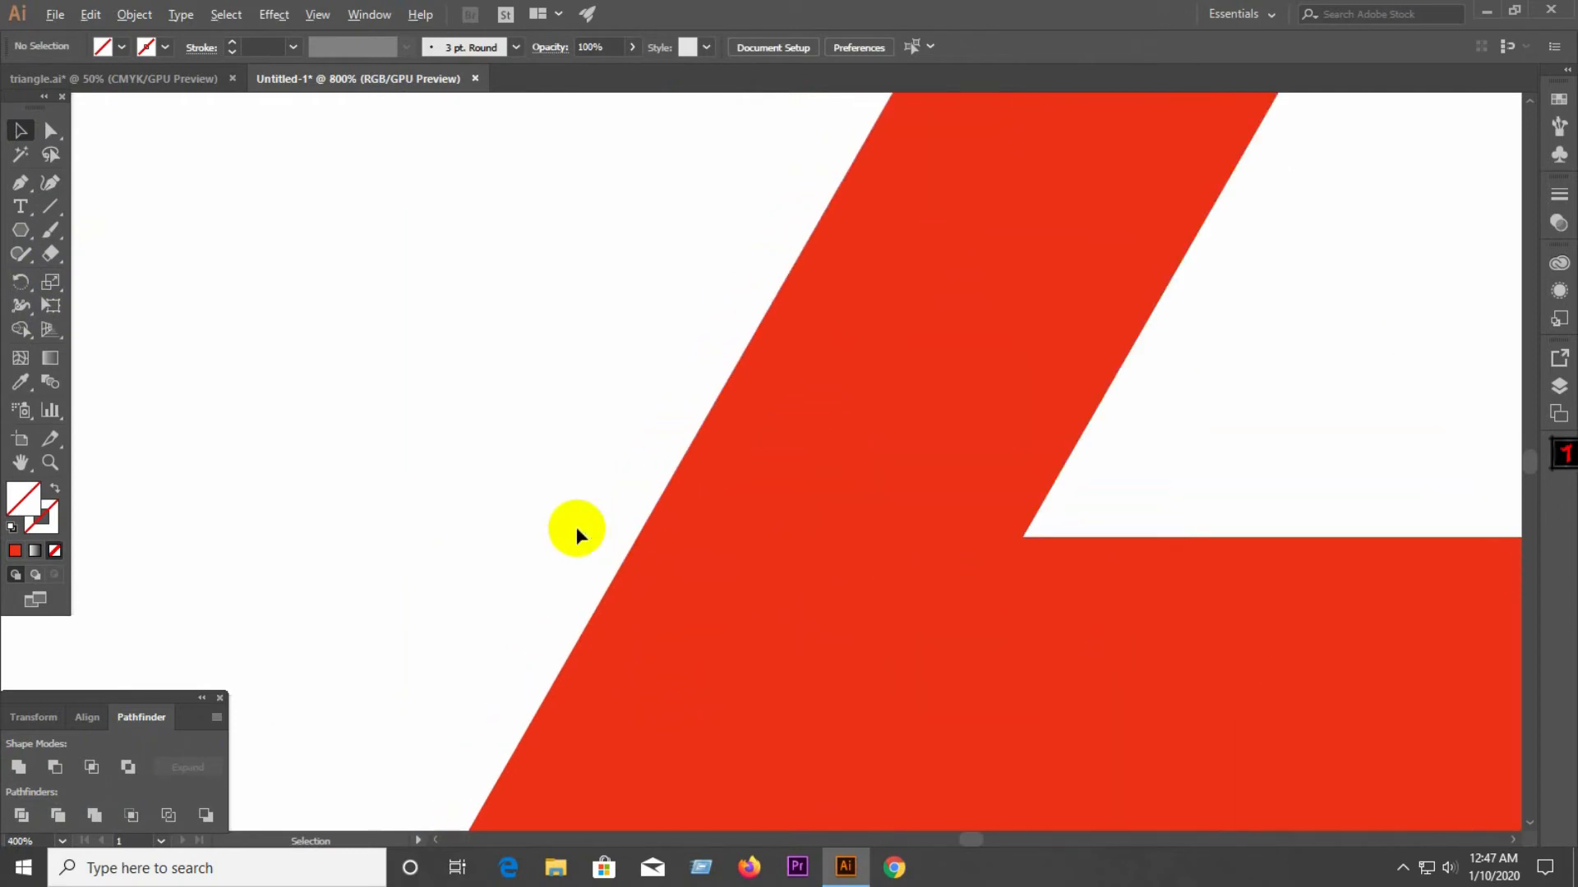
click(741, 526)
scroll(581, 529, down, 3)
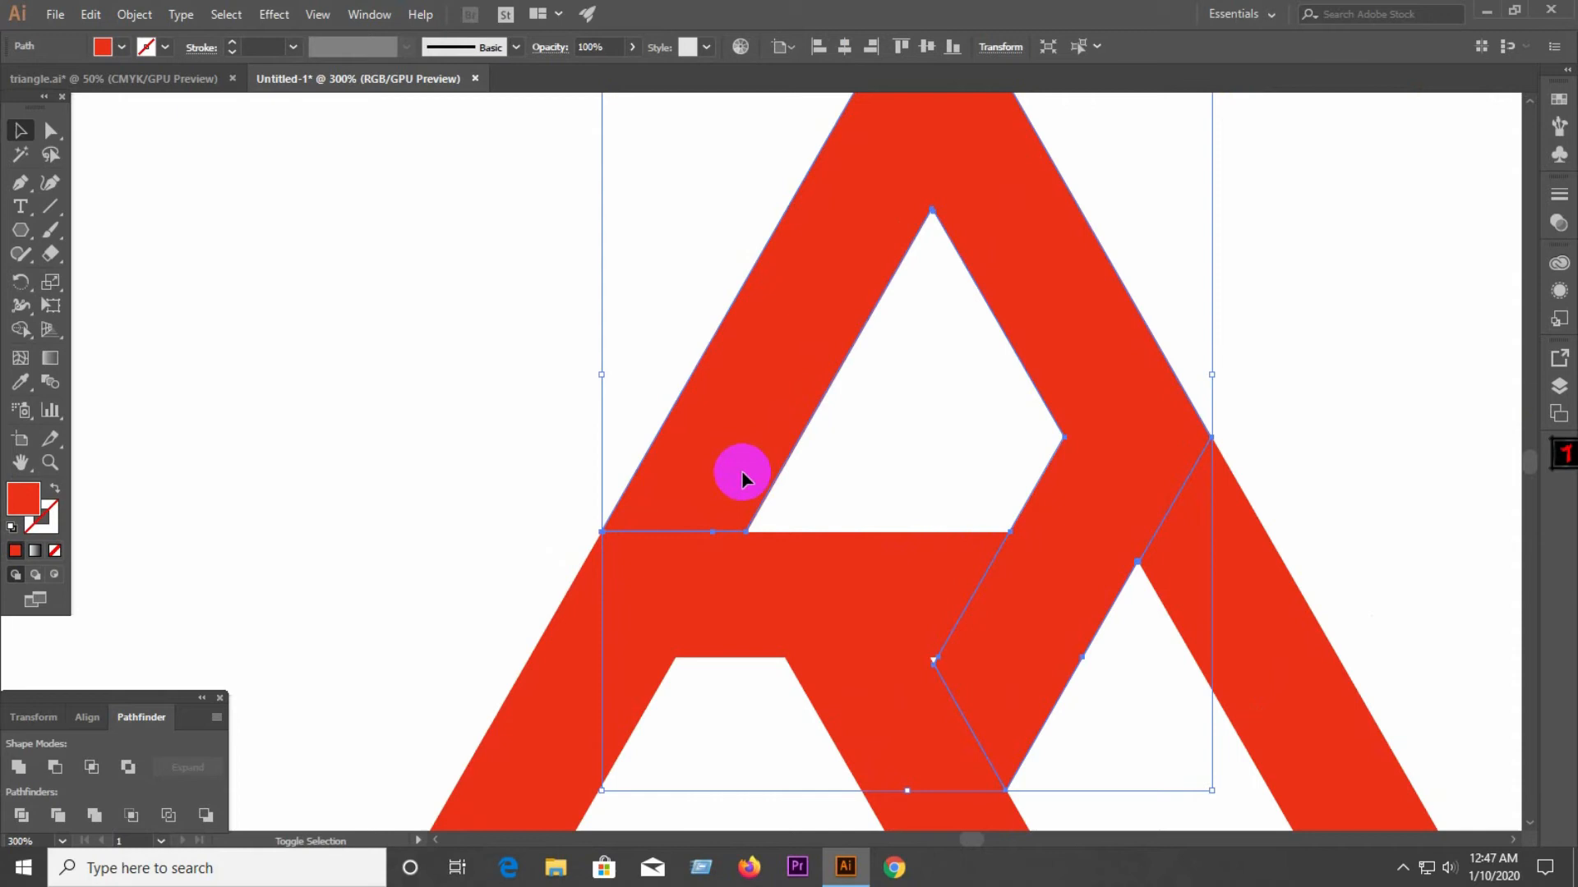
click(590, 610)
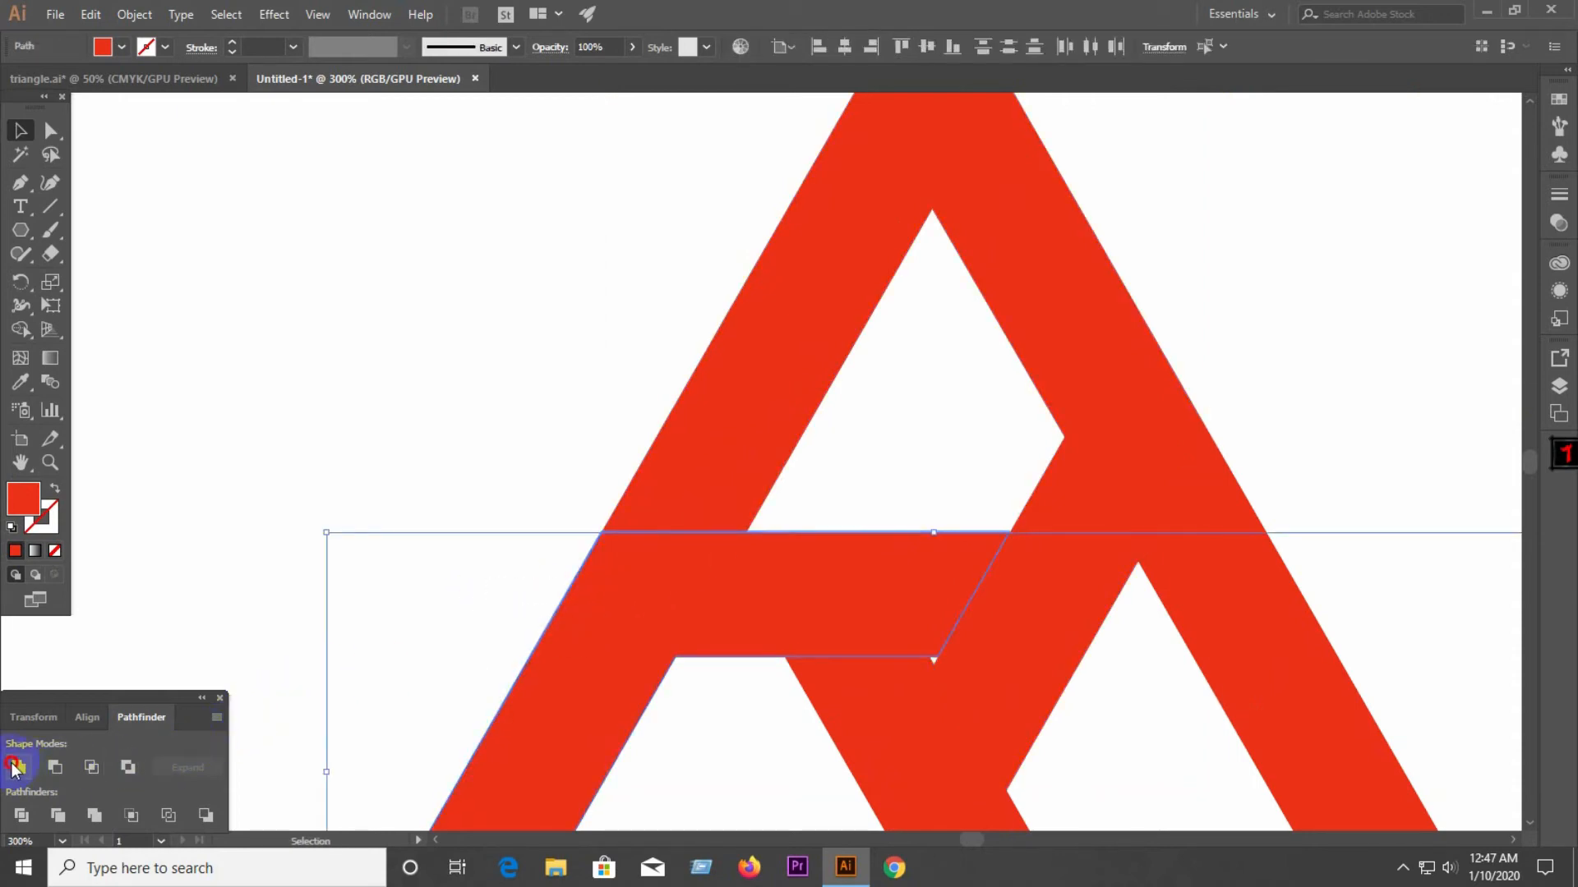
click(503, 459)
Step: Try to unite the upper band with the unfilled piece inside its opening
drag(631, 413, 897, 403)
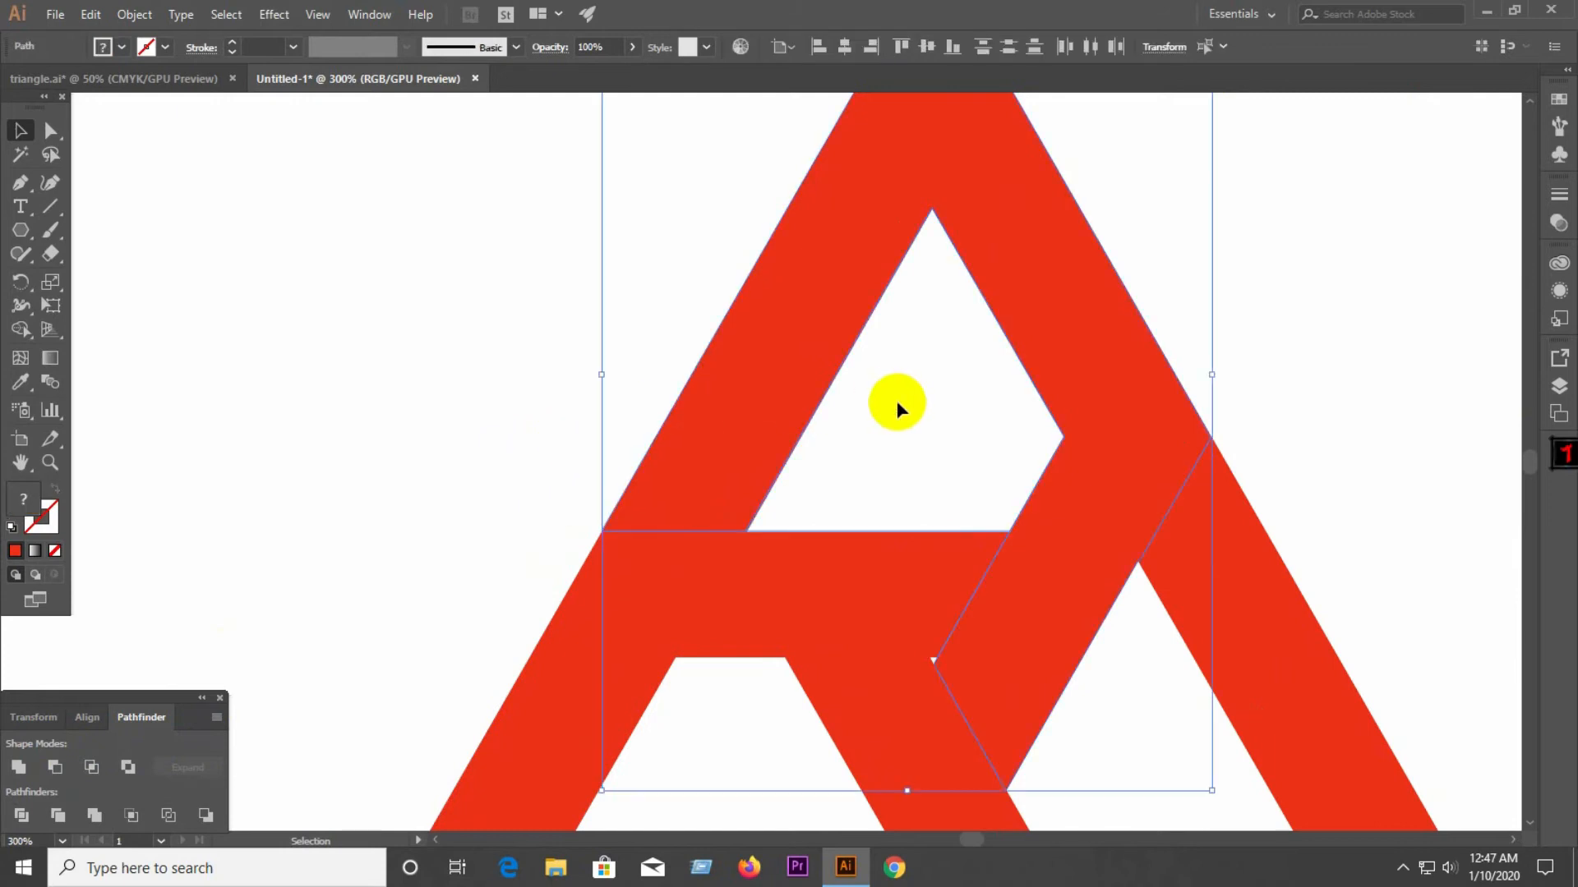
click(35, 768)
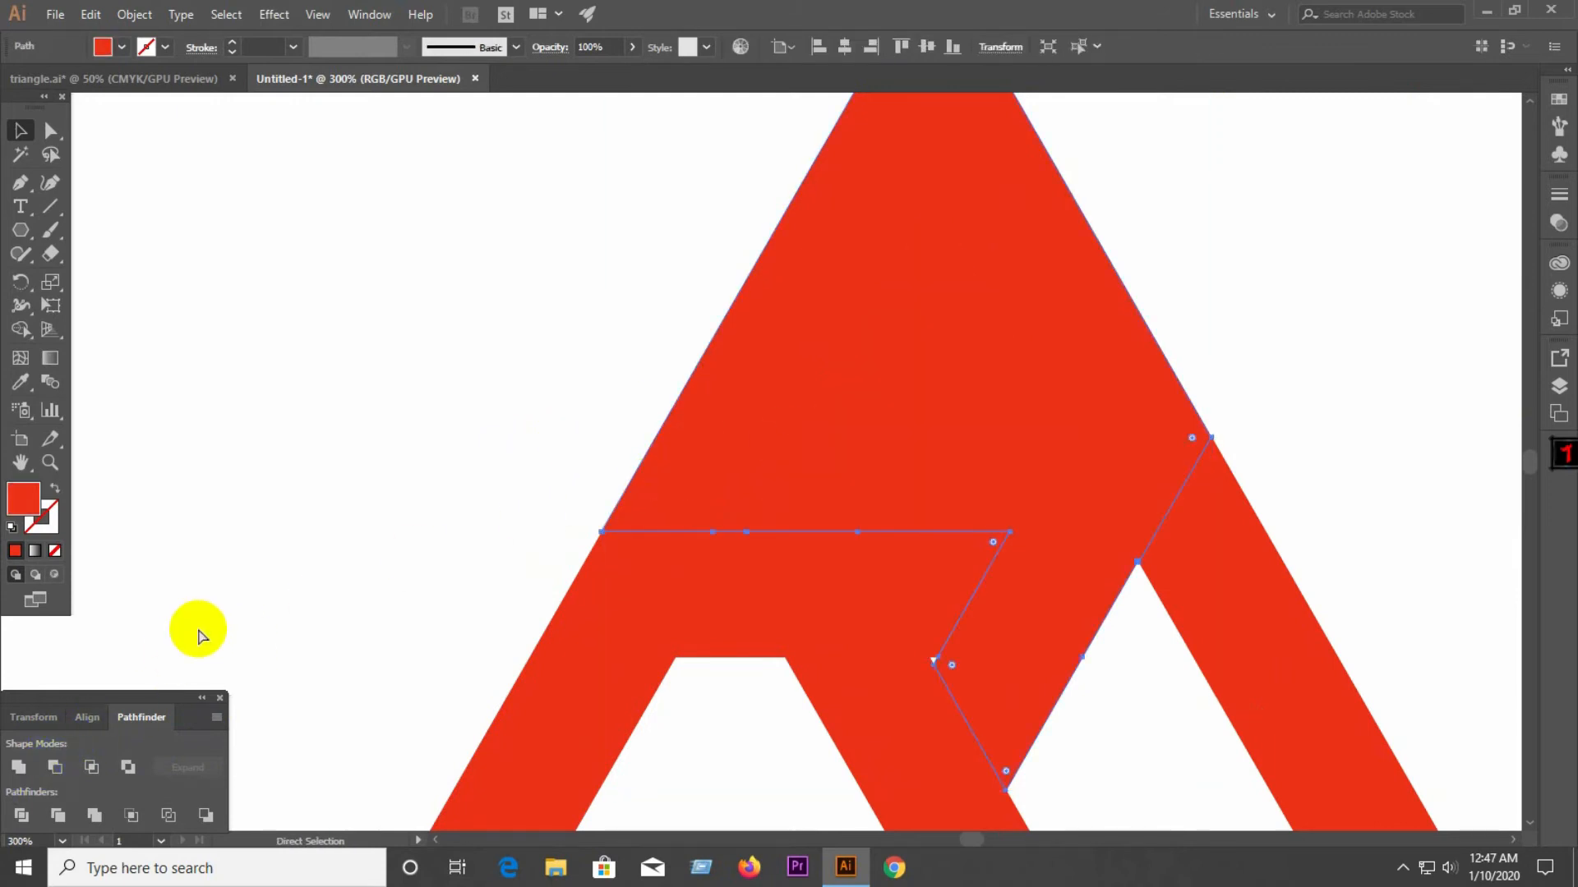
drag(645, 304, 1203, 379)
Step: Fill all pieces of the triangle, including the unfilled ones inside the openings, with a solid red
scroll(721, 429, down, 3)
drag(532, 356, 1083, 609)
click(54, 551)
double_click(23, 498)
click(752, 319)
click(997, 306)
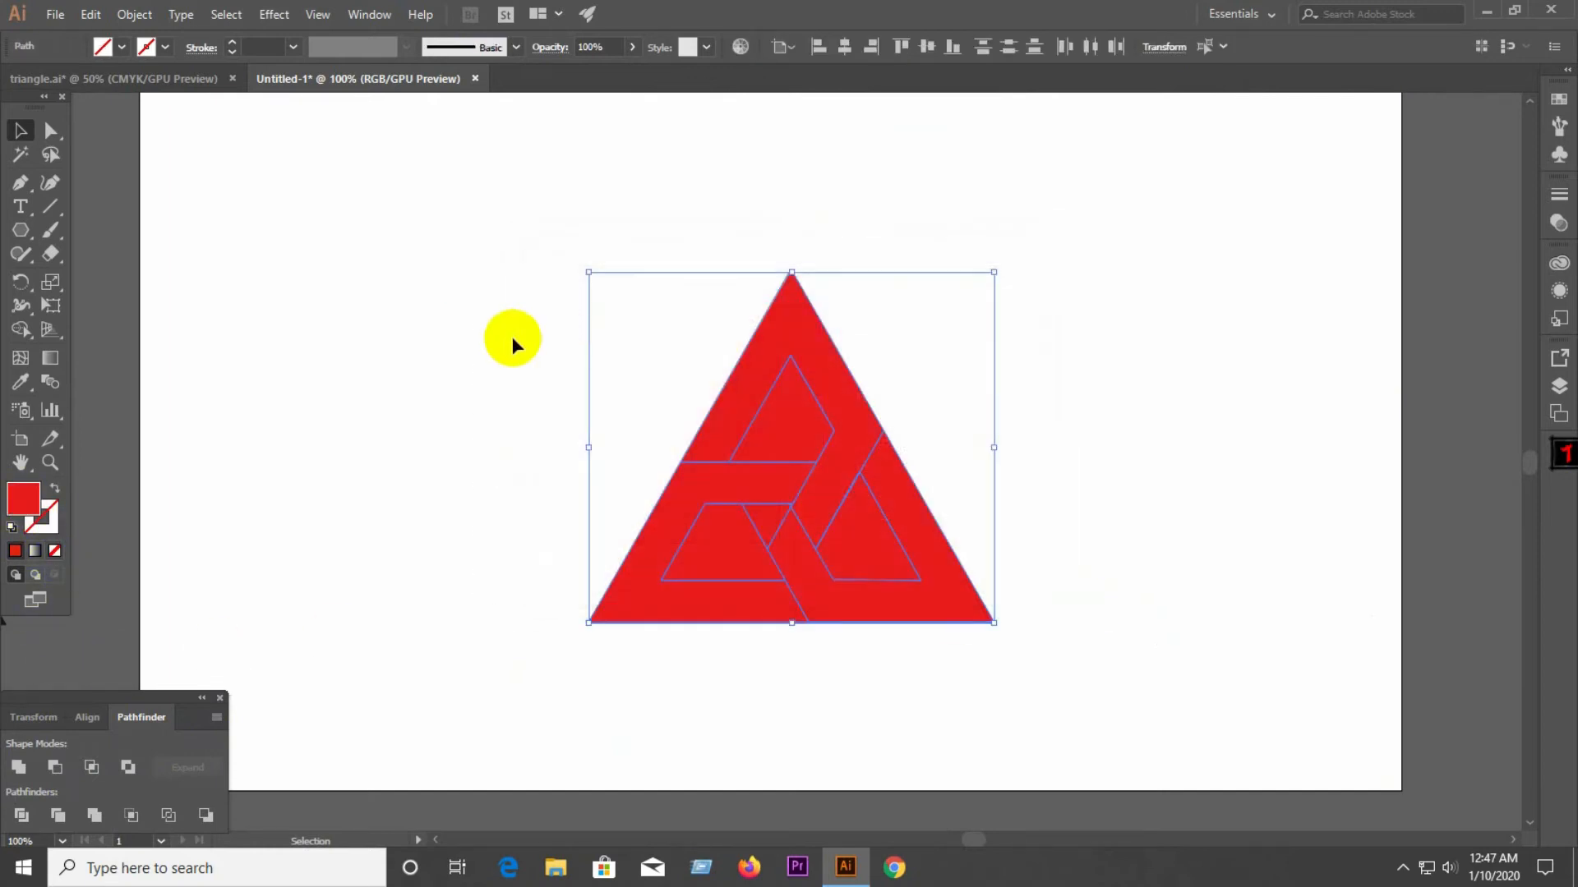
Step: Delete the red pieces filling the upper, lower-left and lower-right openings
click(779, 411)
key(Delete)
click(732, 546)
key(Delete)
click(867, 540)
key(Delete)
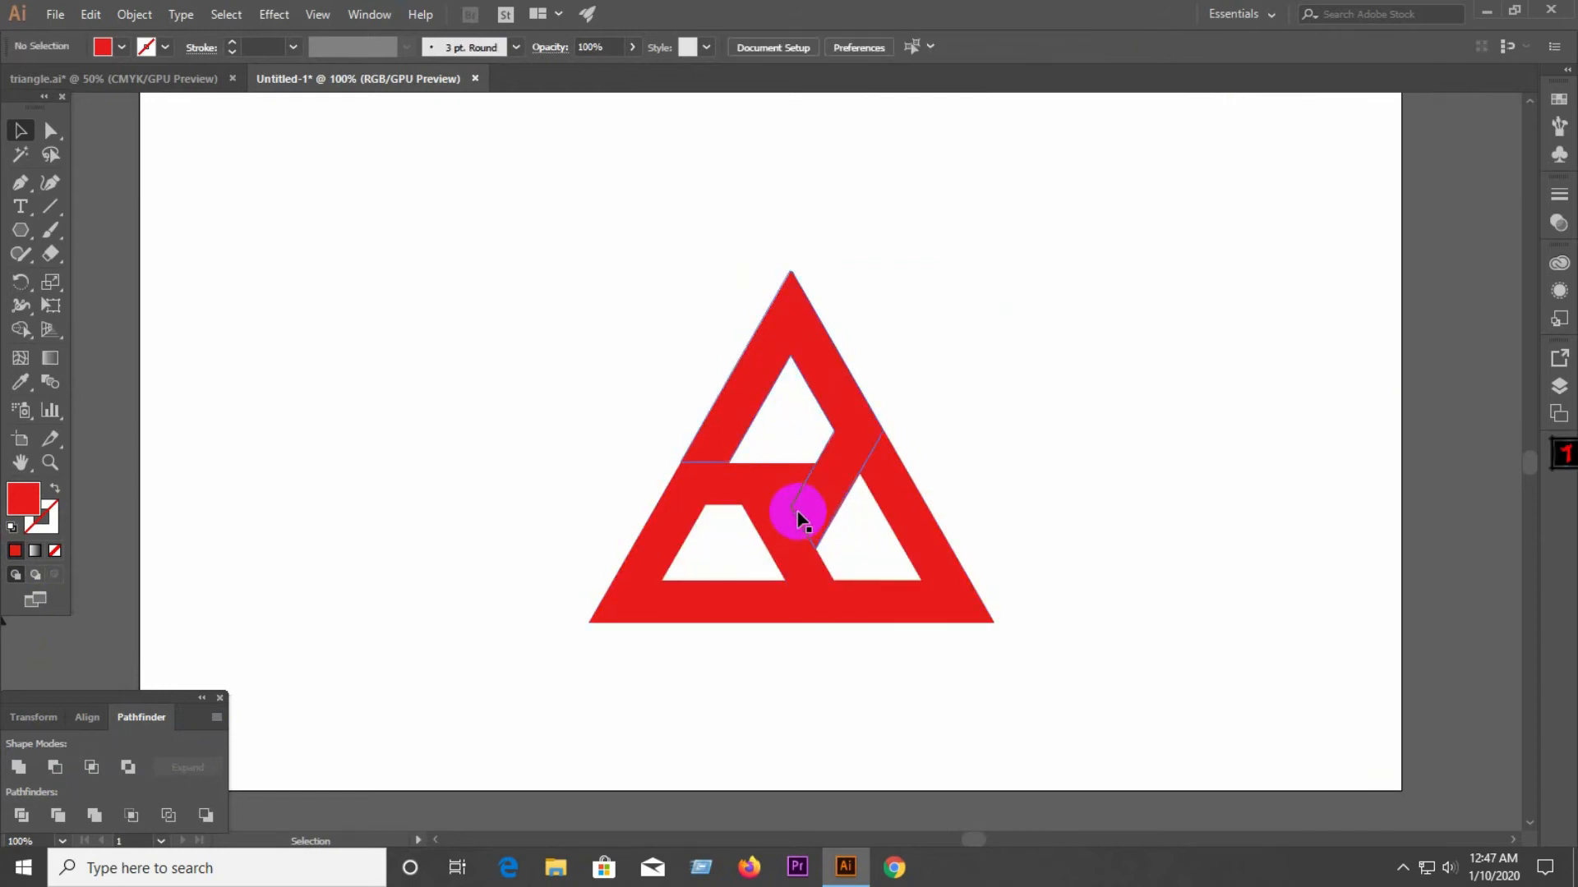
click(789, 545)
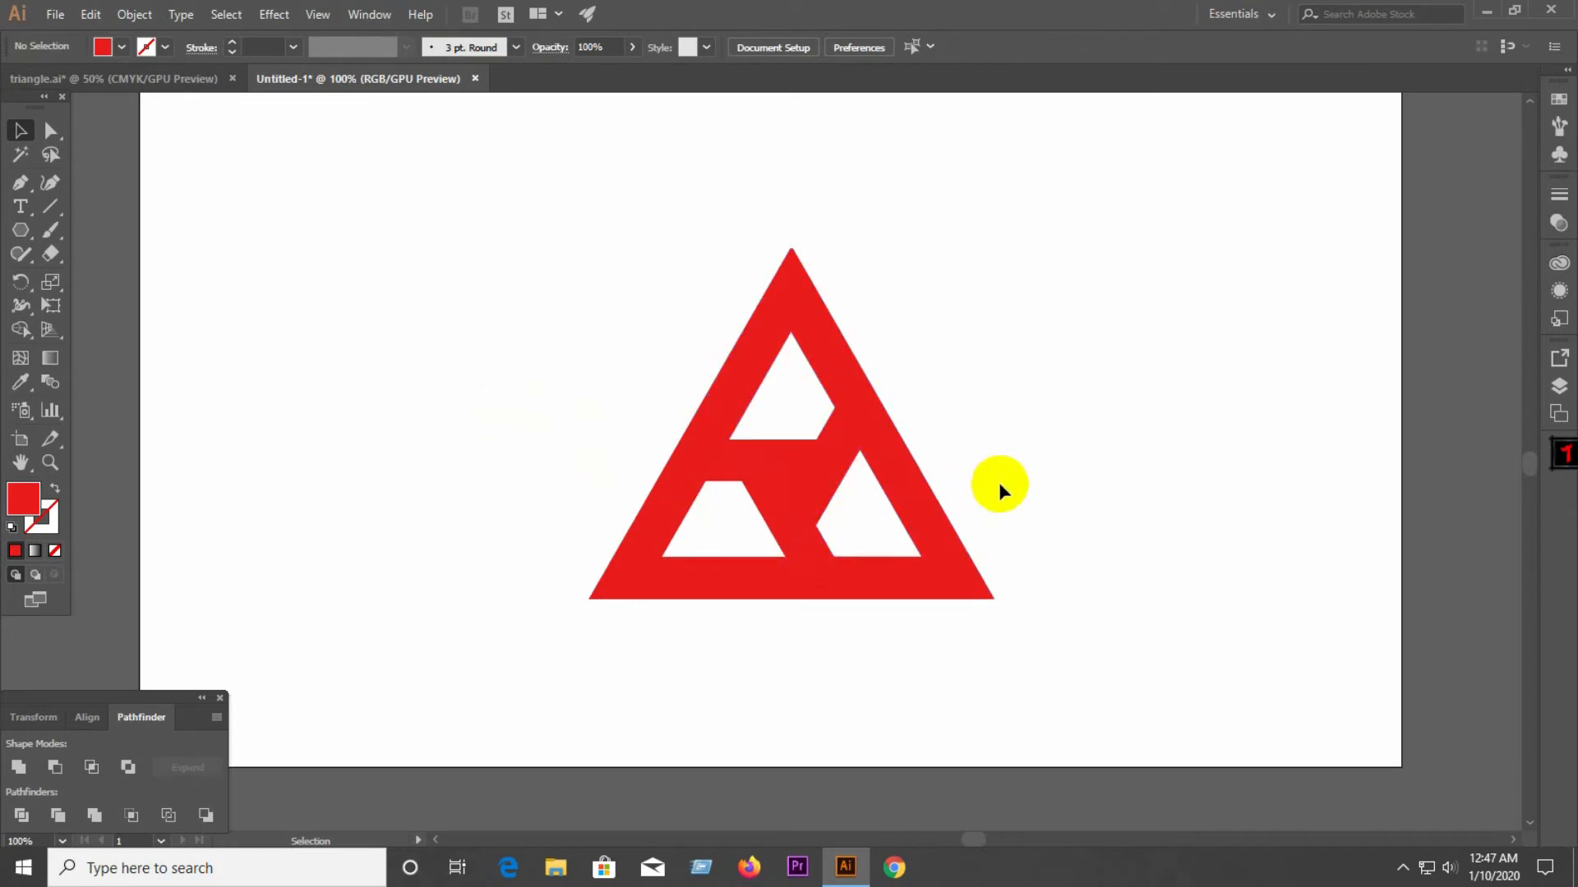
Step: Offset the lower-right band's path by 10 px with miter joins
scroll(1183, 493, down, 2)
scroll(1017, 489, up, 1)
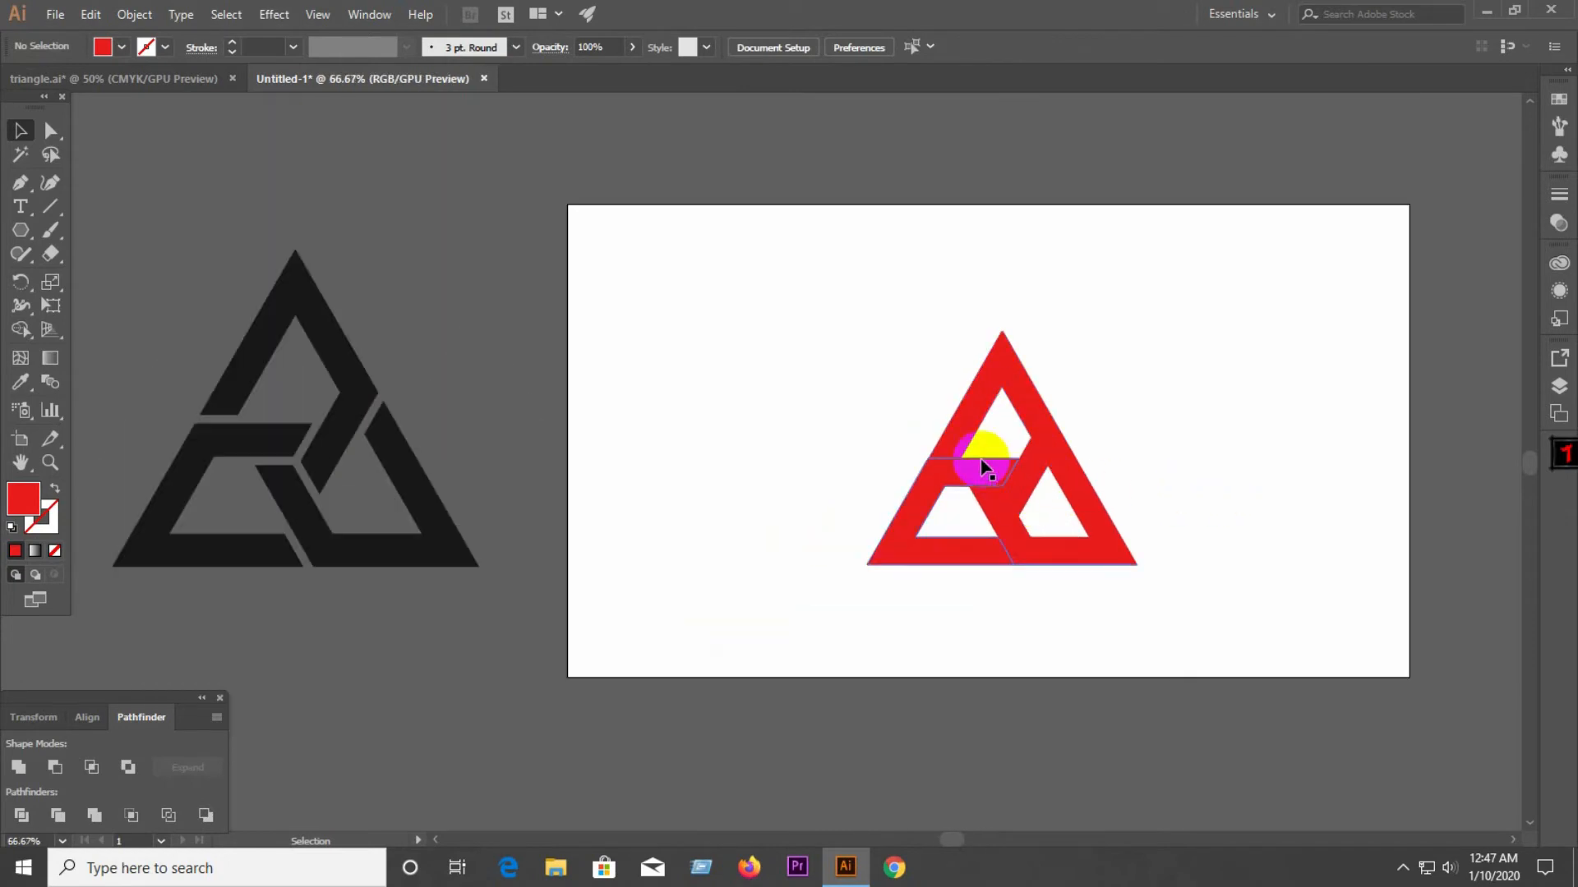
click(1019, 493)
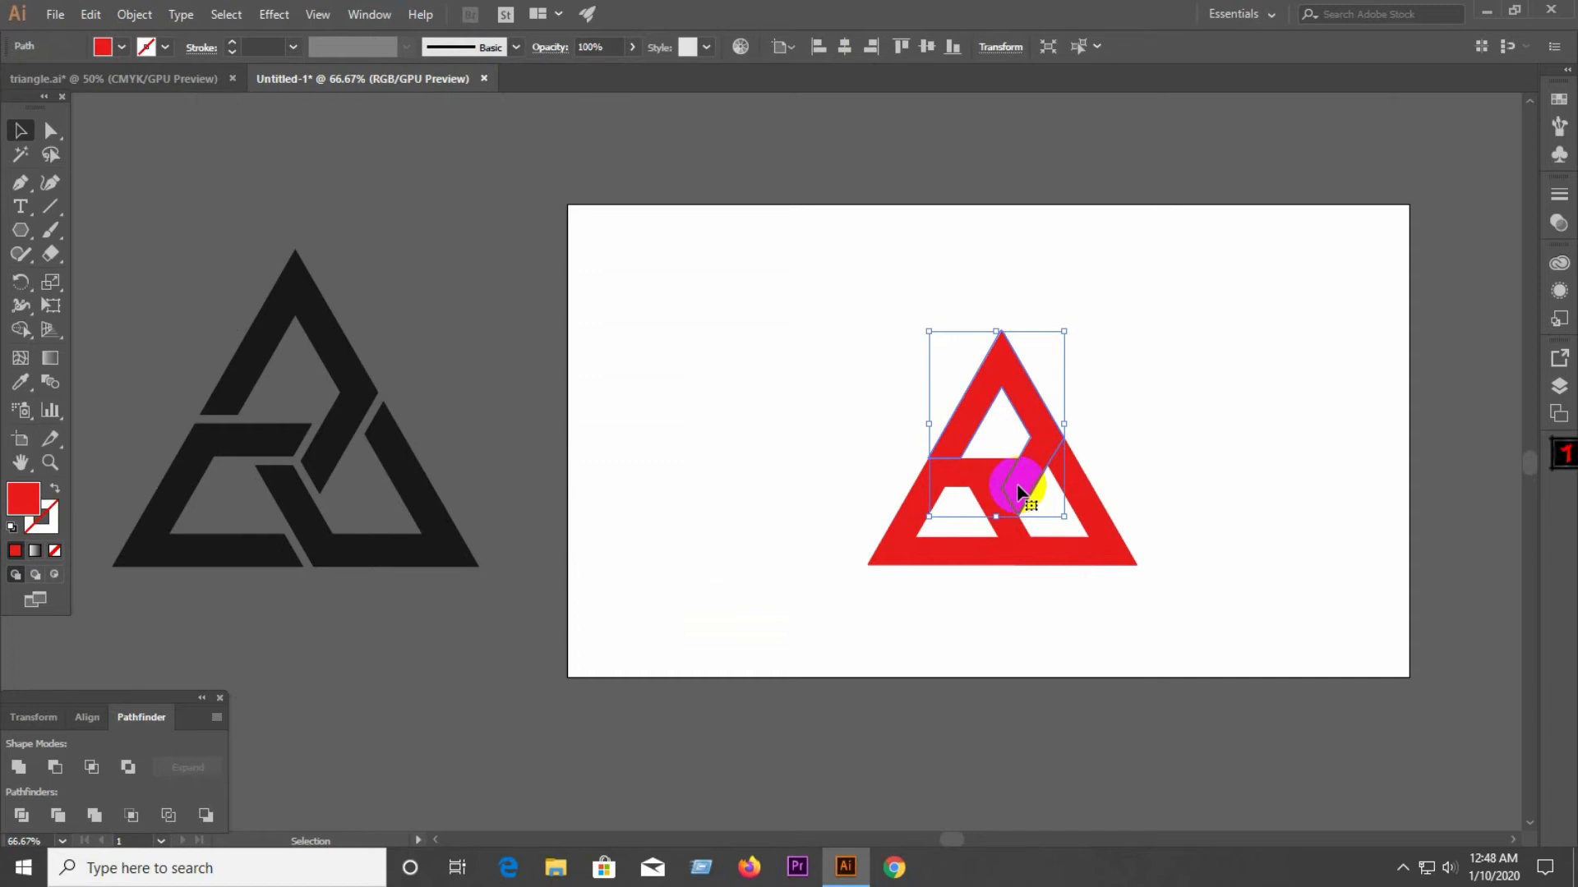
click(1051, 567)
click(1041, 558)
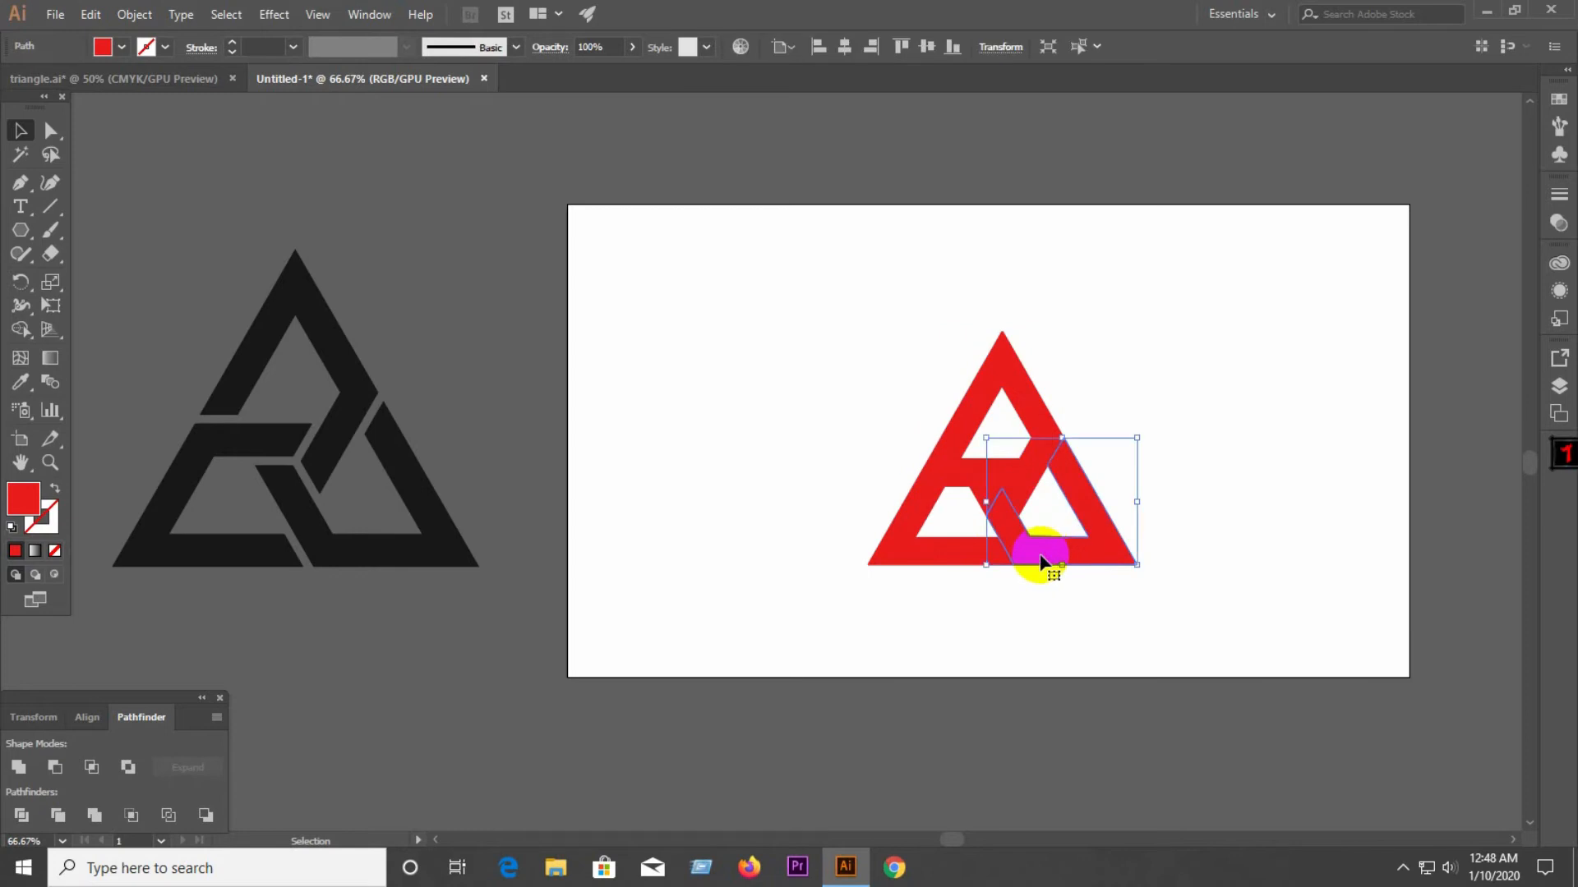
click(136, 14)
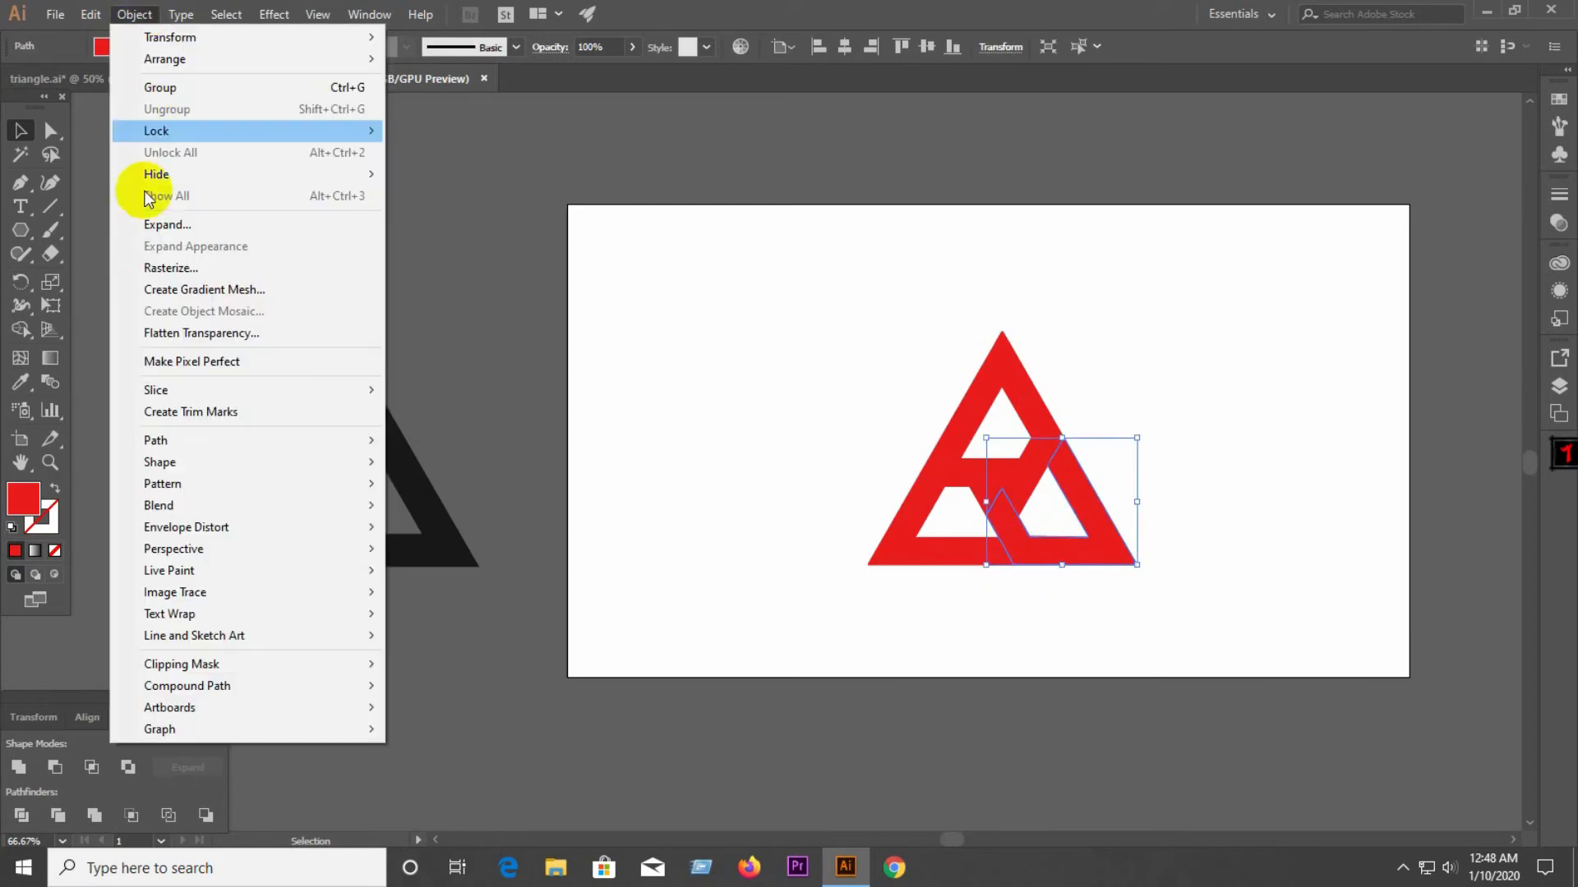
mouse_move(307, 440)
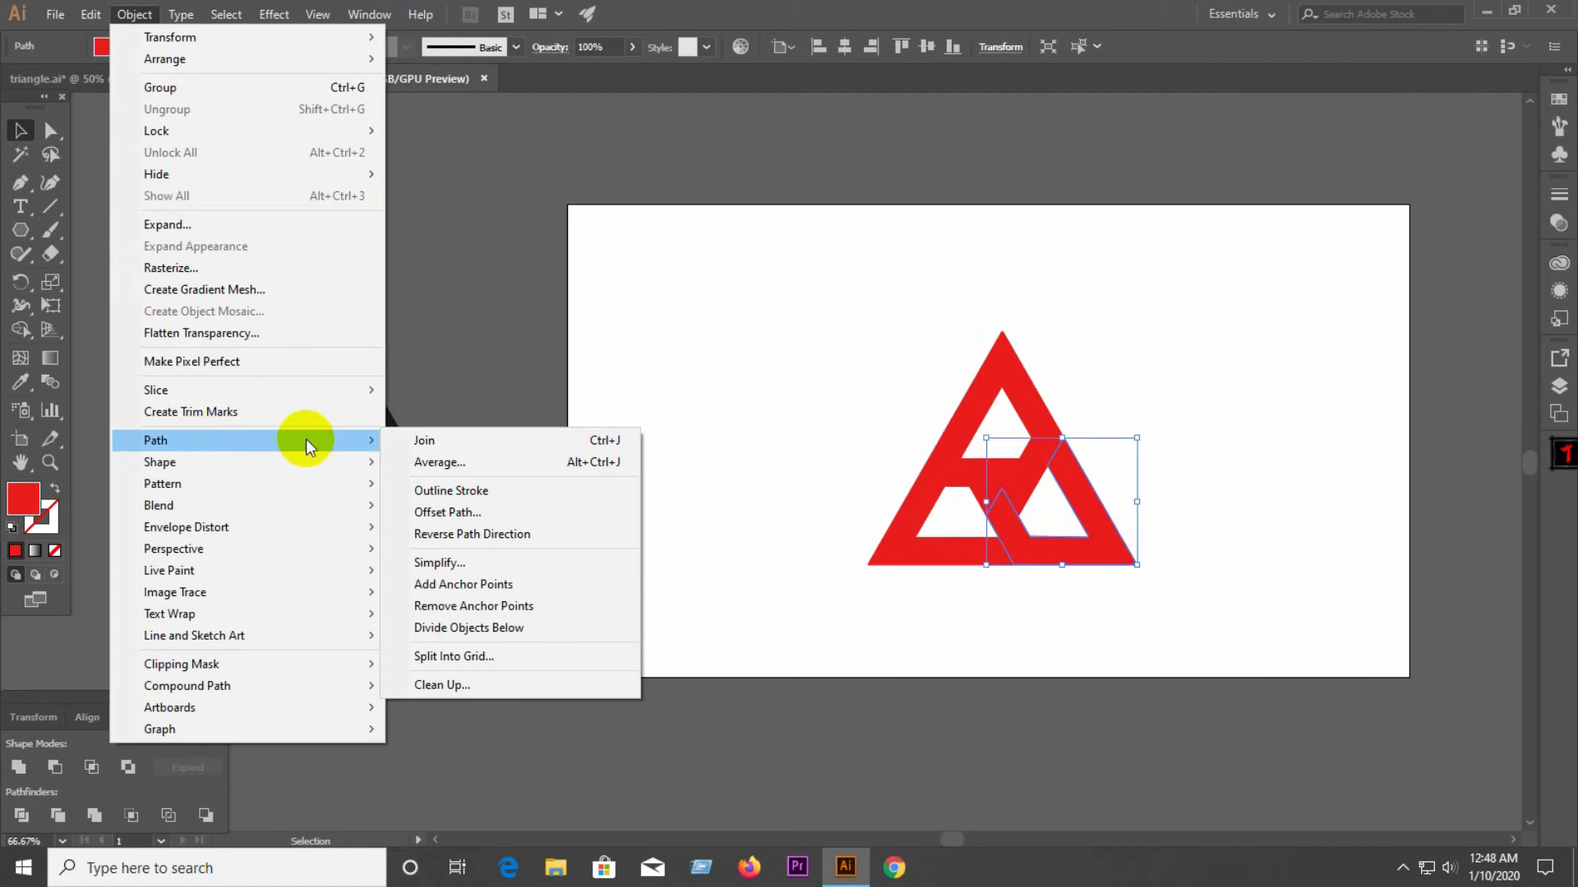
click(494, 512)
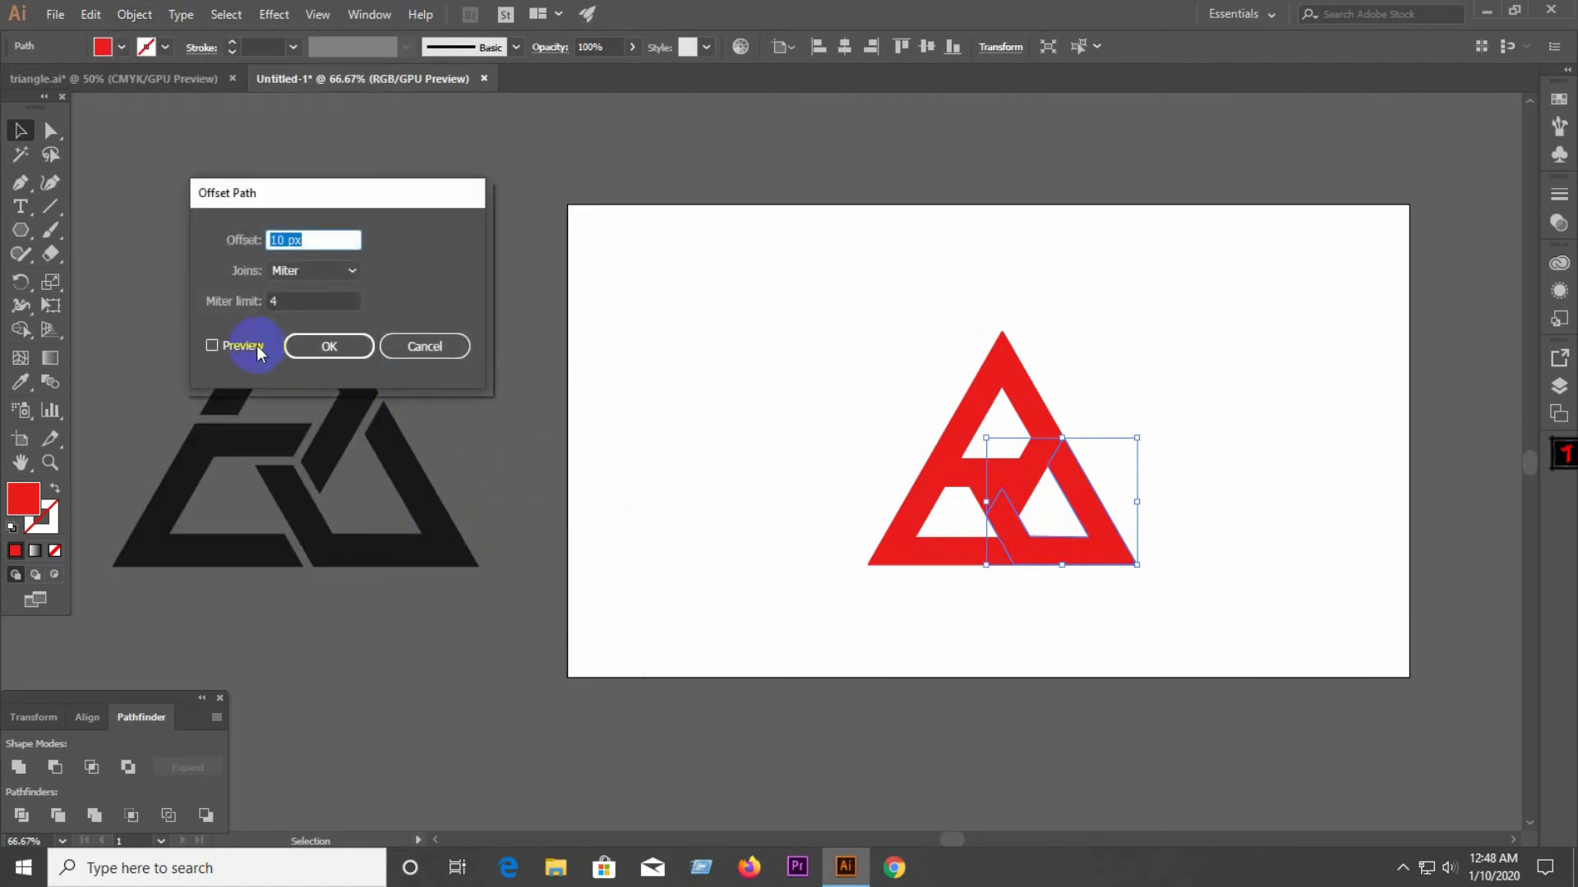
click(256, 345)
click(328, 350)
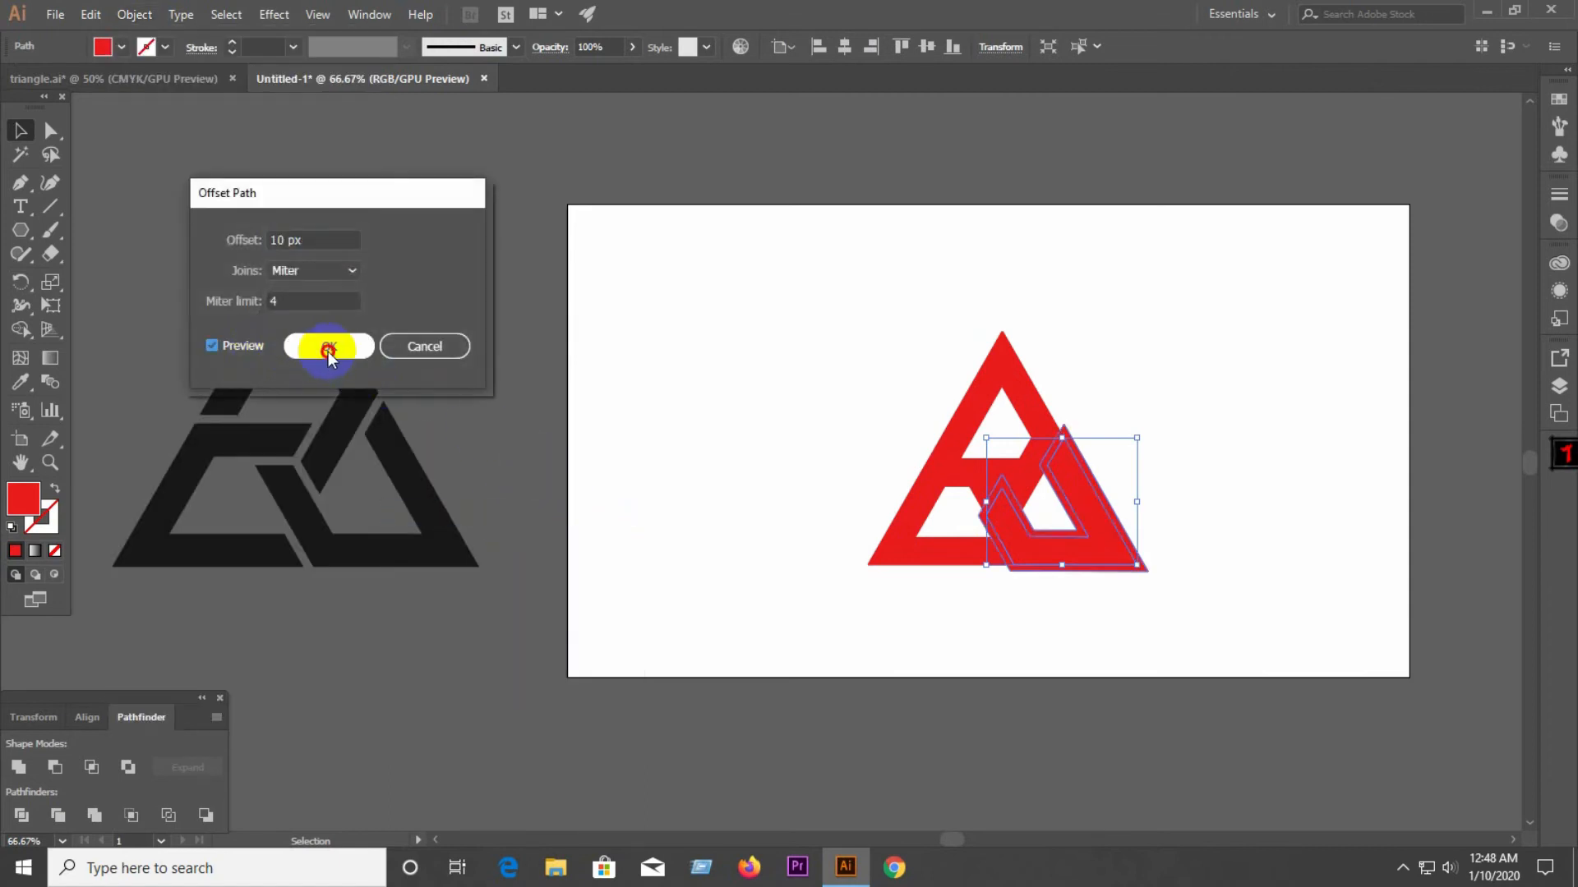
Step: Divide the whole triangle with the offset outline and ungroup the resulting pieces
drag(829, 355, 1200, 609)
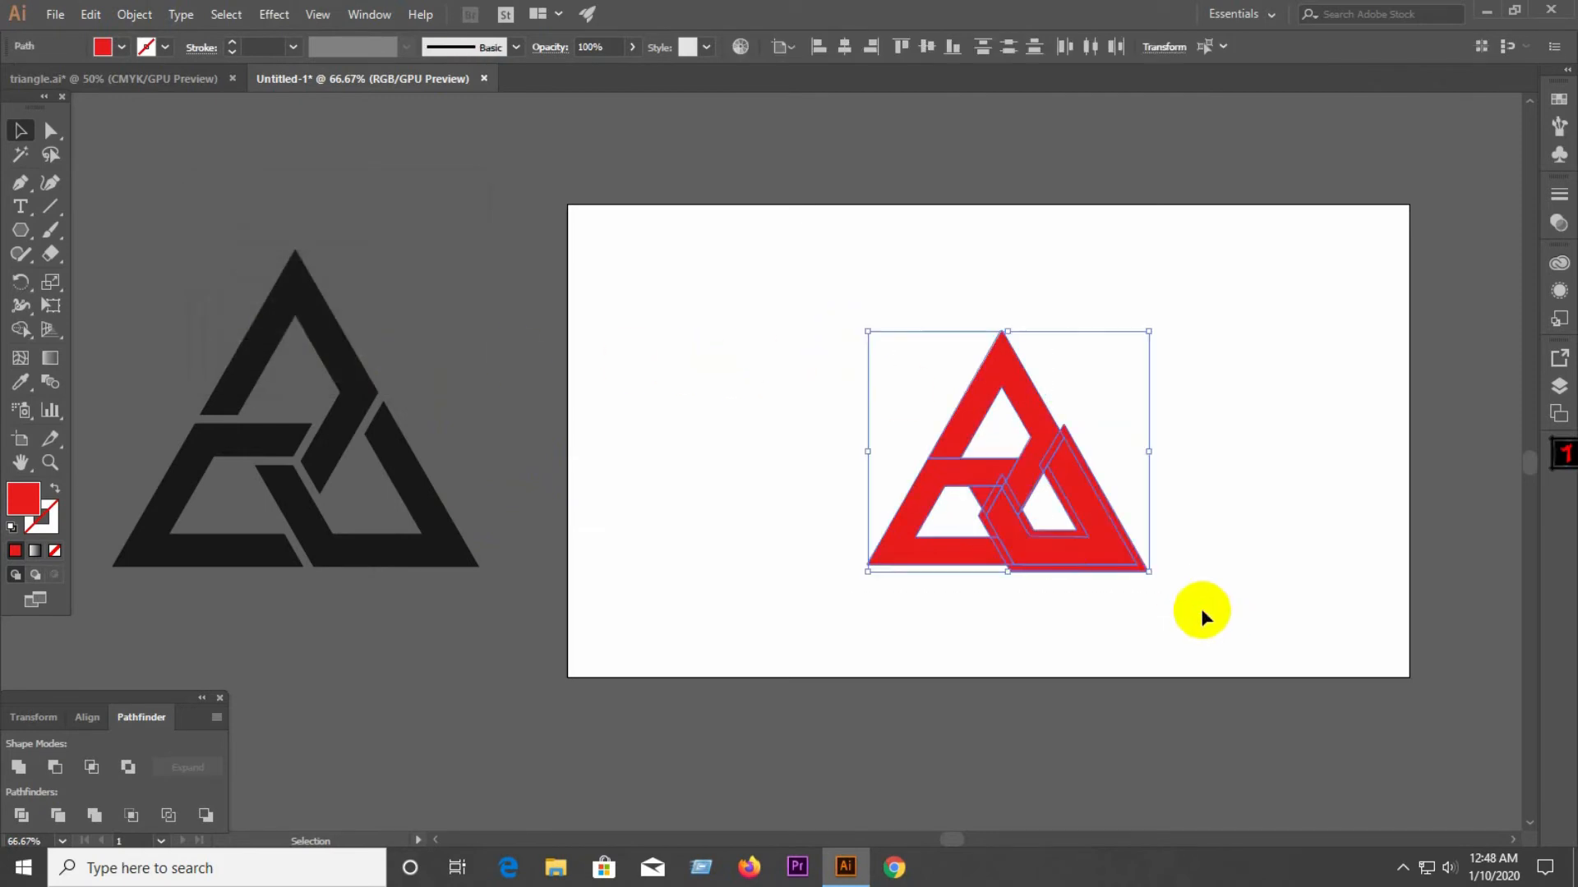
click(21, 816)
right_click(1014, 489)
click(1068, 620)
Step: Delete the offset strips outside the lower-right band, between the two lower bands, and inside the lower-right opening
click(1029, 580)
click(1030, 580)
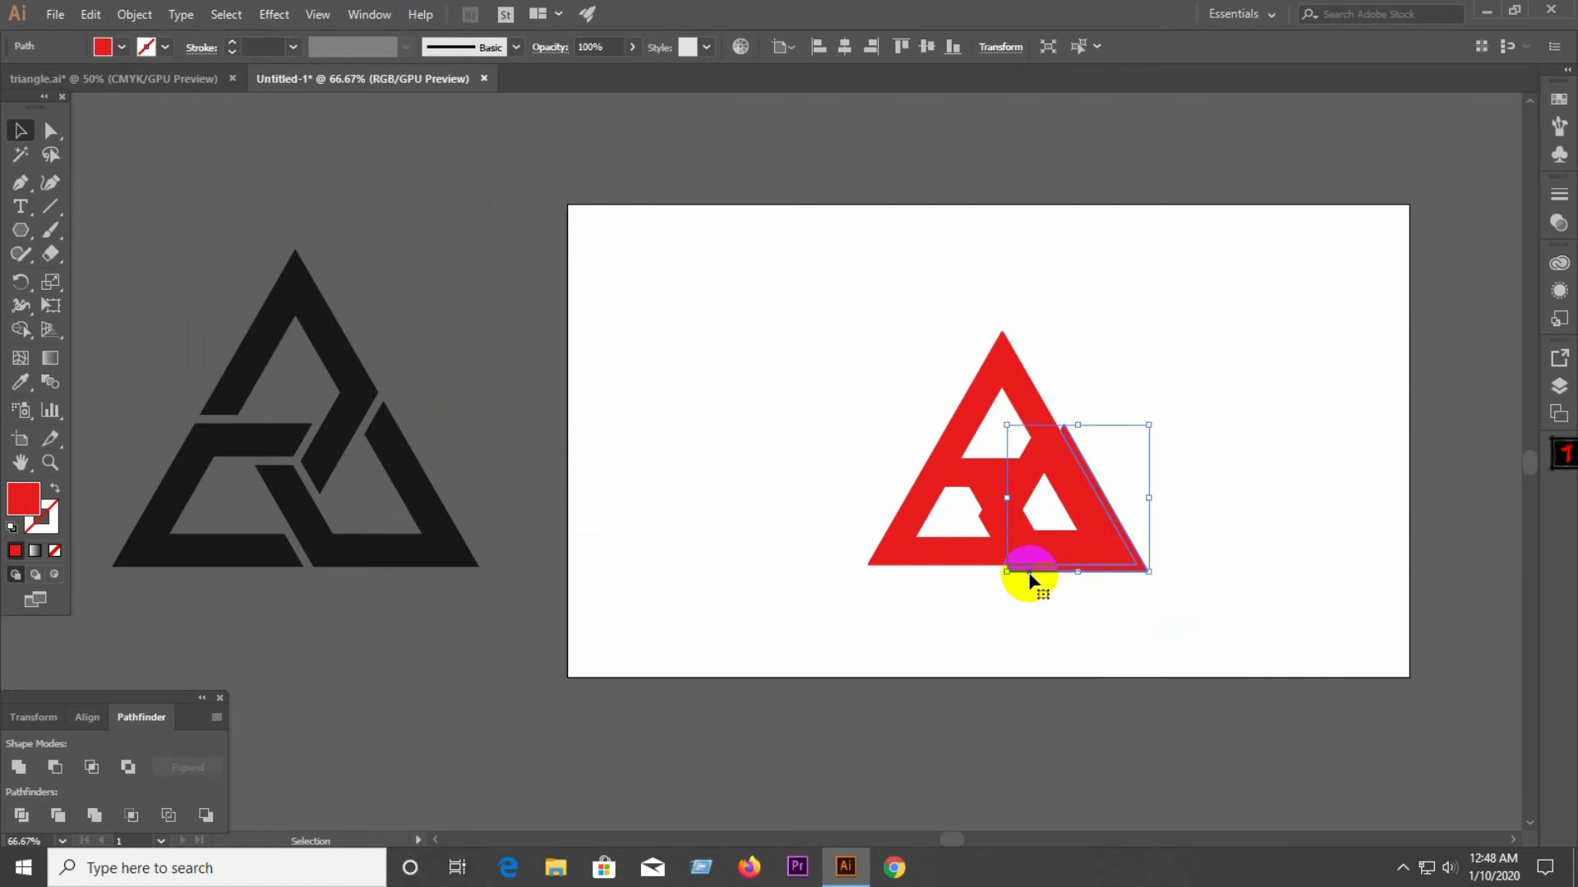
key(Delete)
click(1005, 552)
key(Delete)
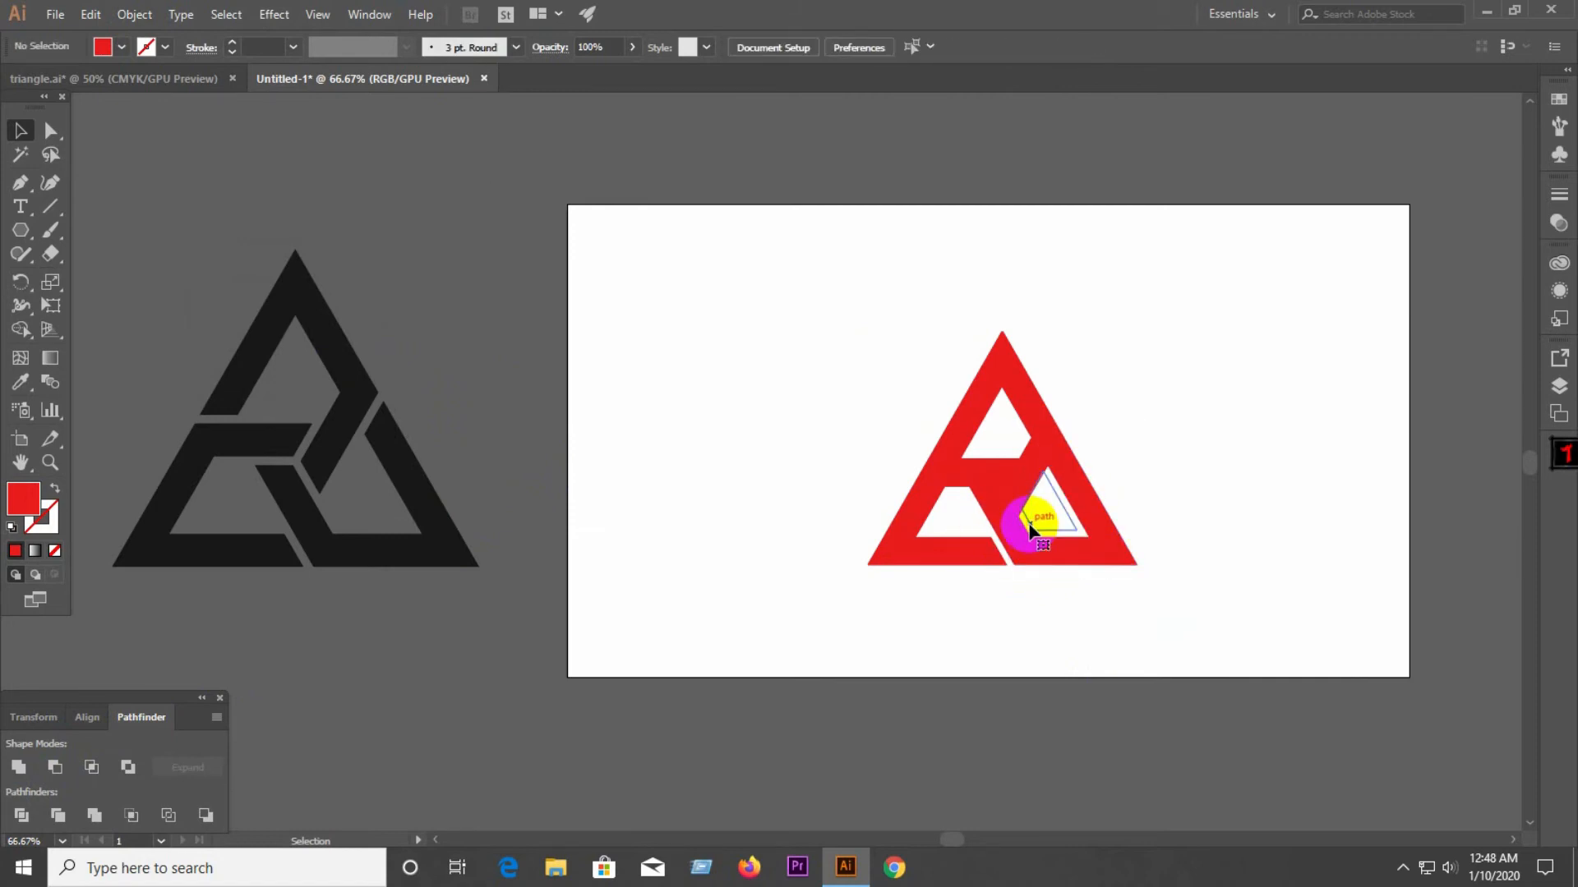
click(1030, 525)
key(Delete)
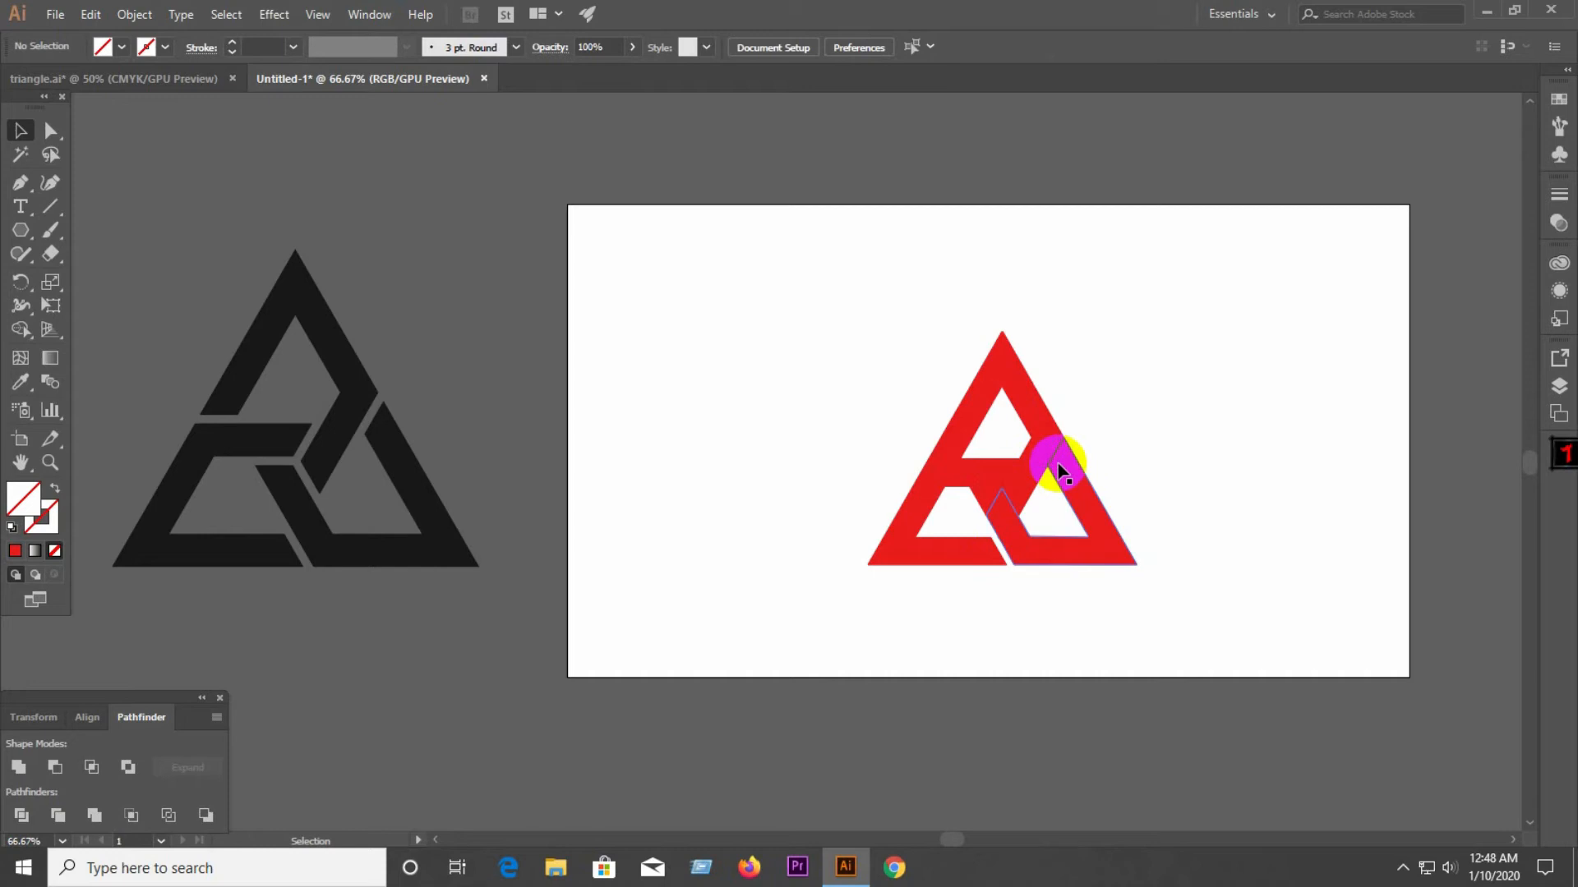
scroll(1043, 447, up, 4)
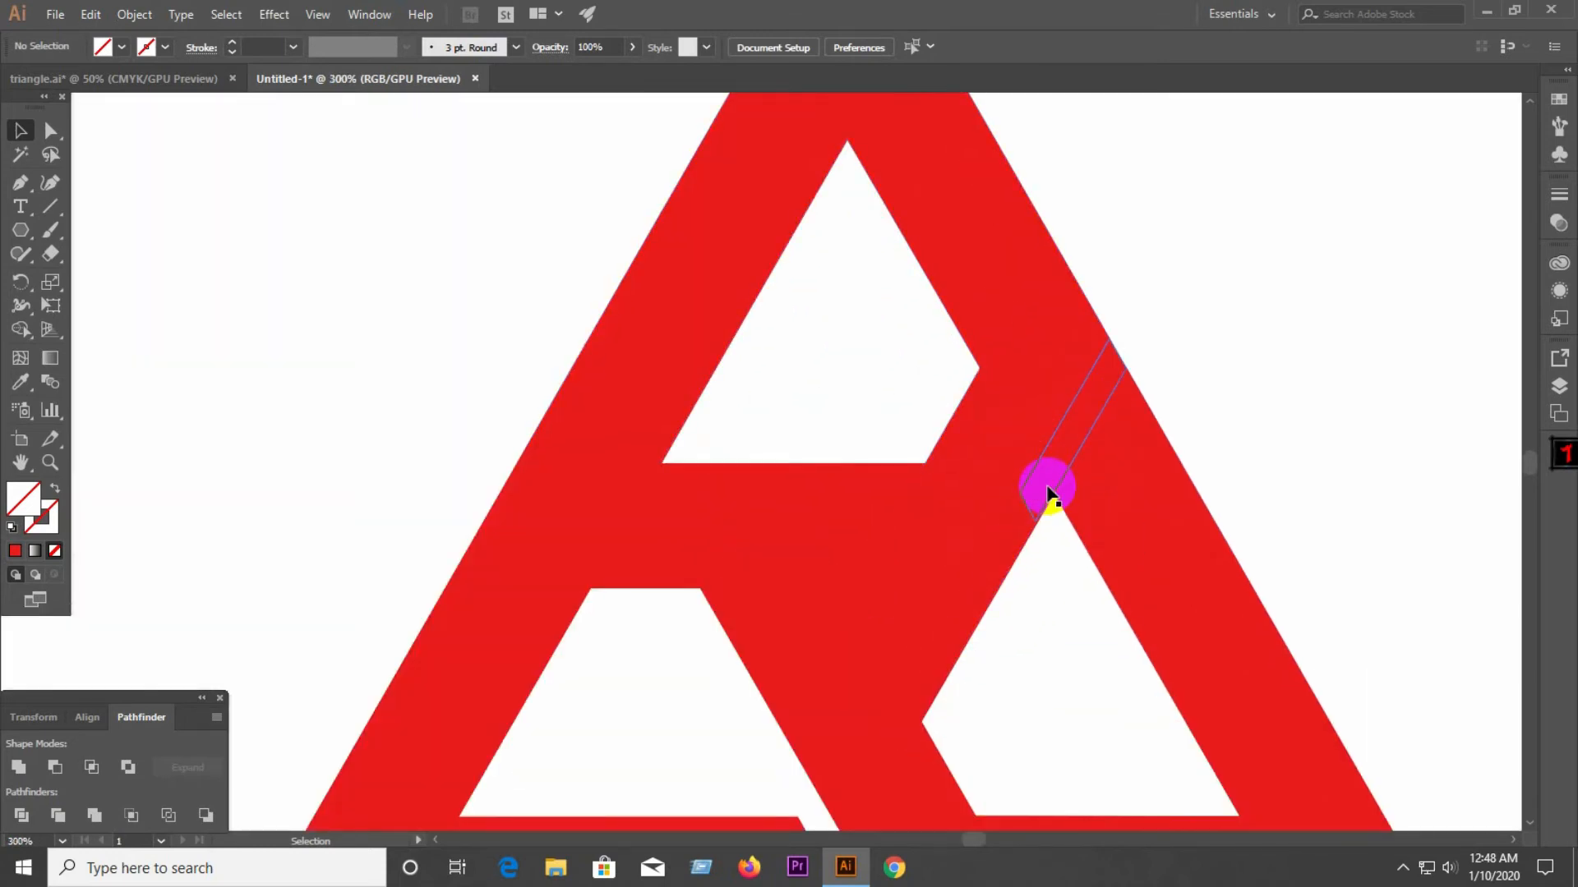
click(1000, 541)
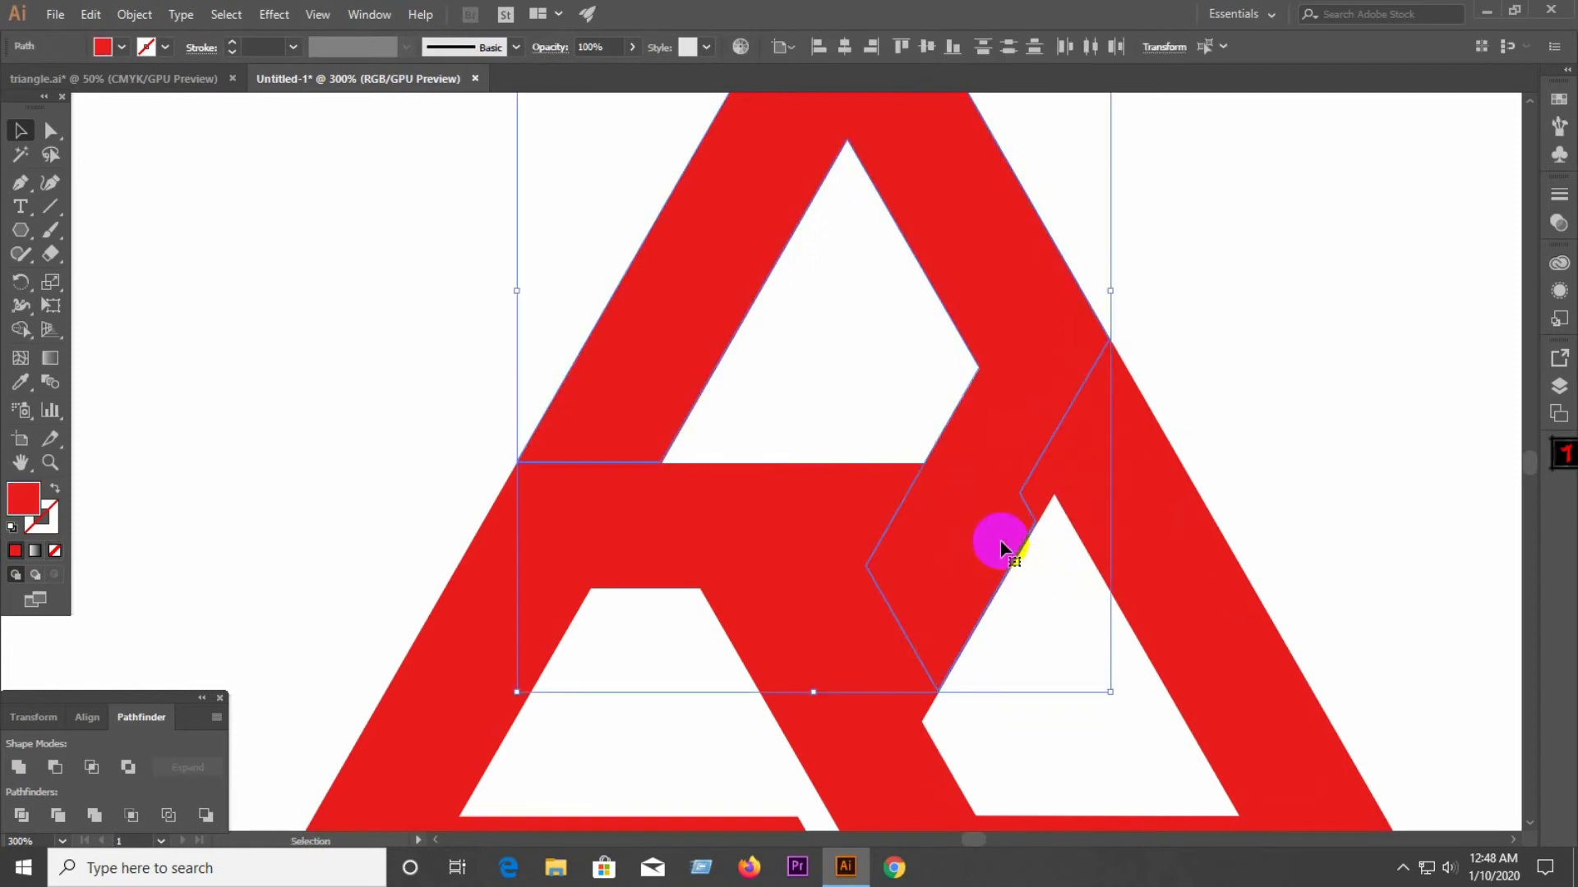
click(1029, 618)
click(984, 535)
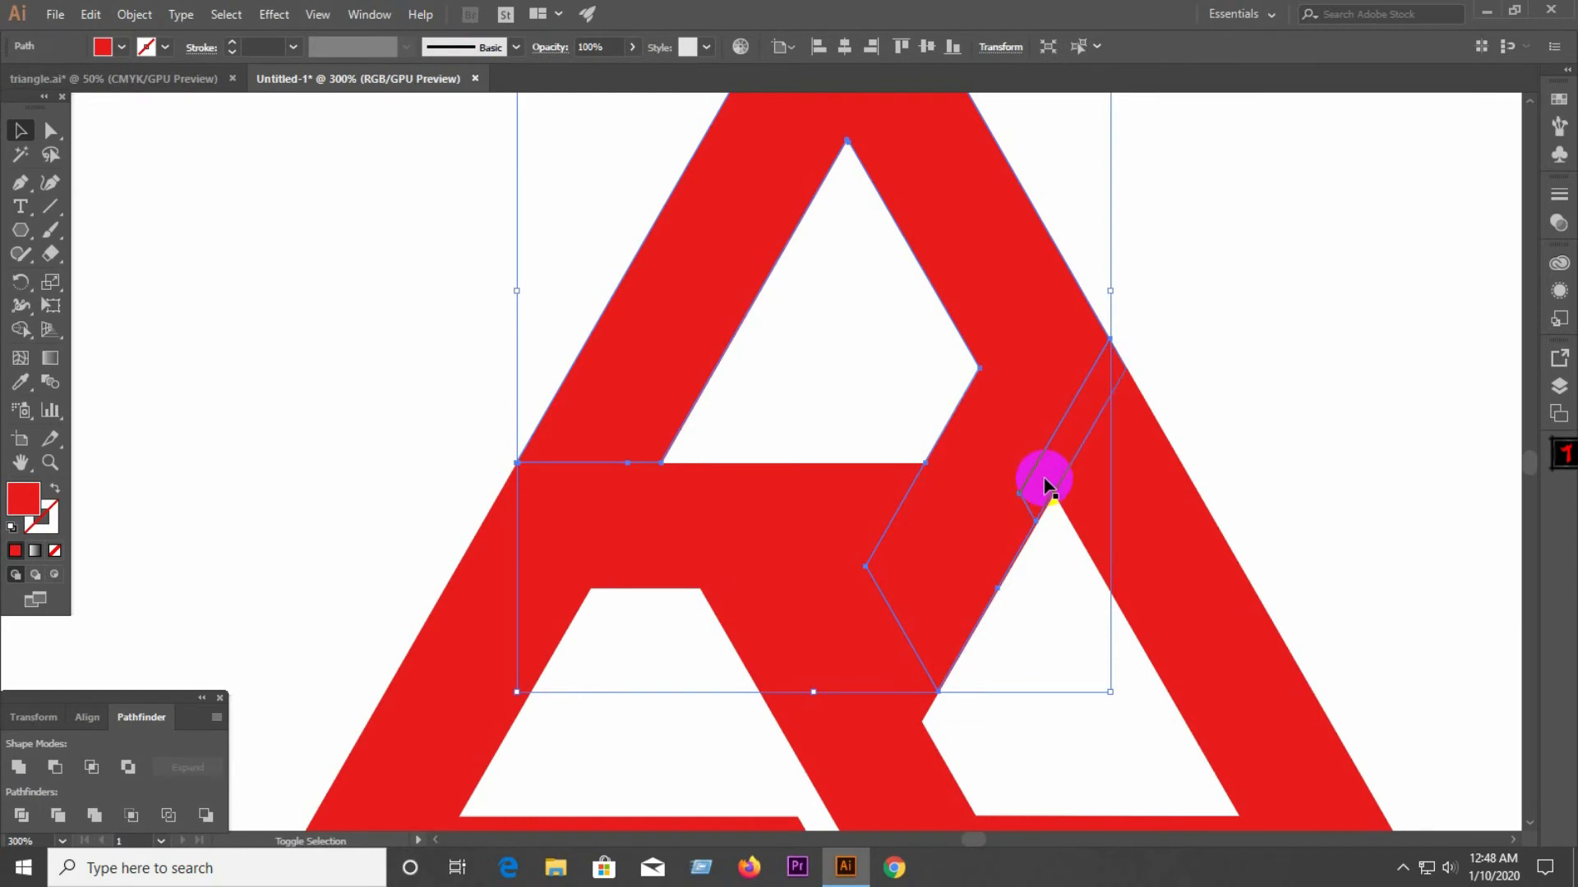
shift+click(1044, 483)
shift+click(1033, 533)
click(1039, 538)
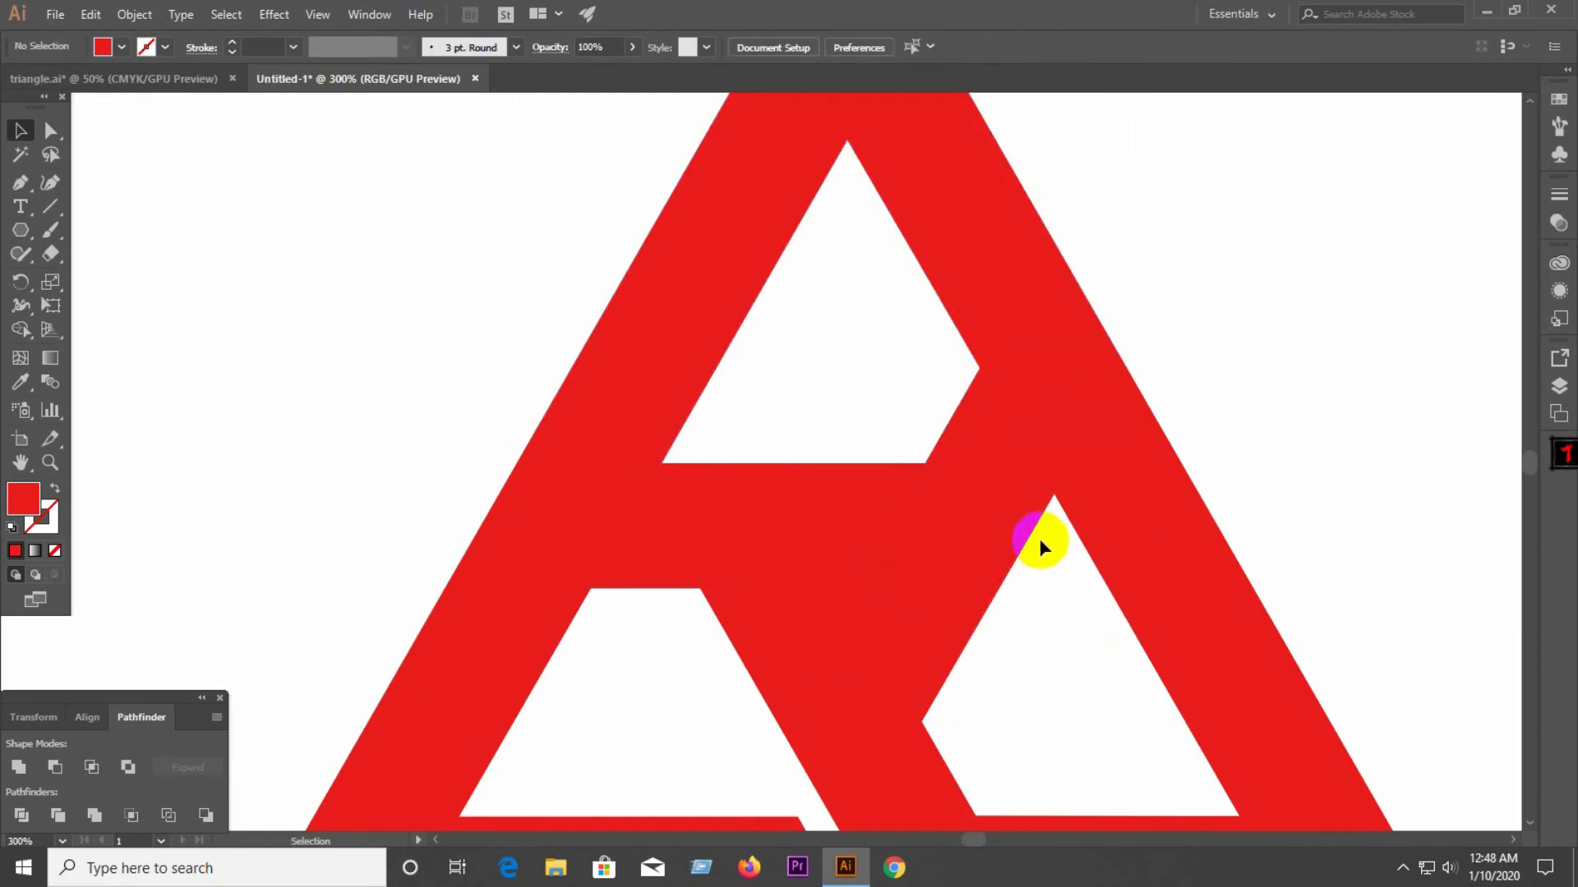
Step: Unite the upper band with the diagonal offset strip and the thin sliver beside the lower-right opening's apex
scroll(1039, 536, up, 3)
click(1055, 474)
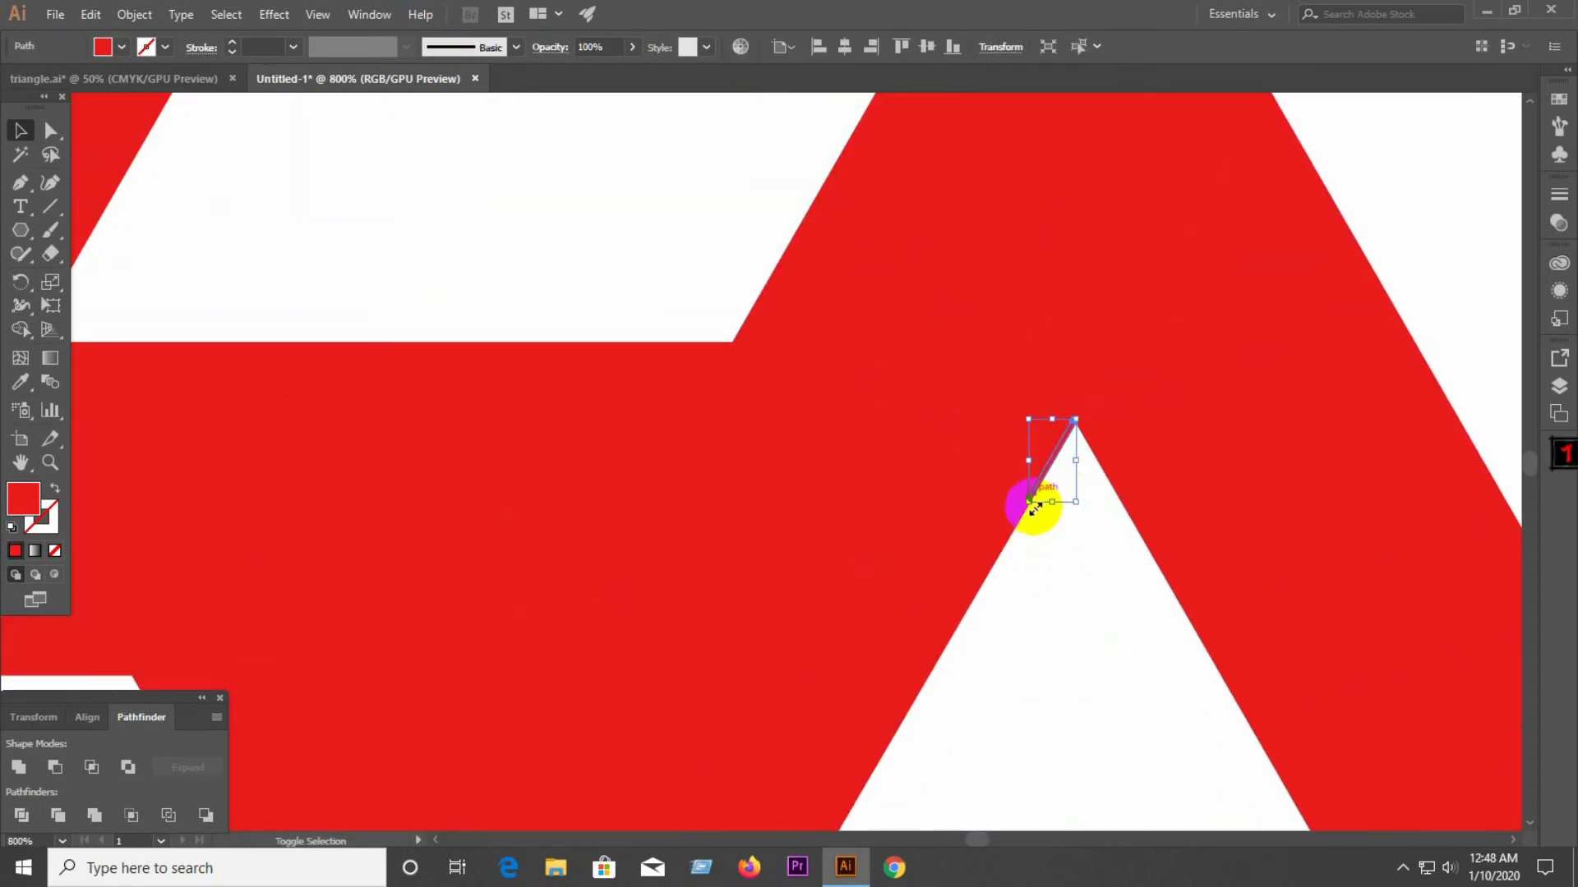
shift+click(979, 535)
shift+click(1033, 442)
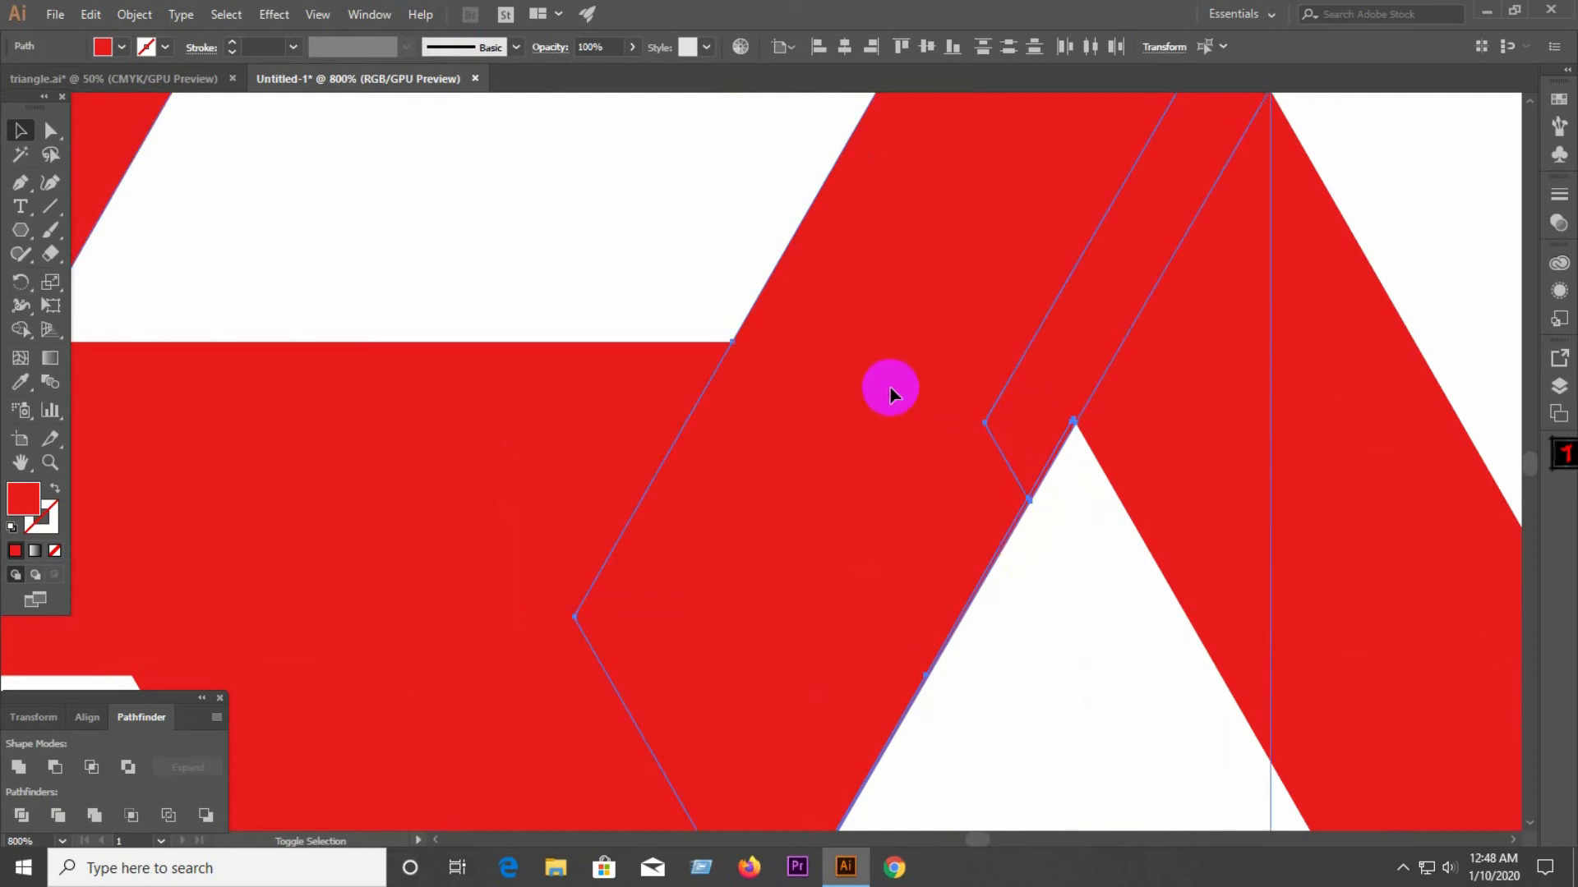
click(19, 767)
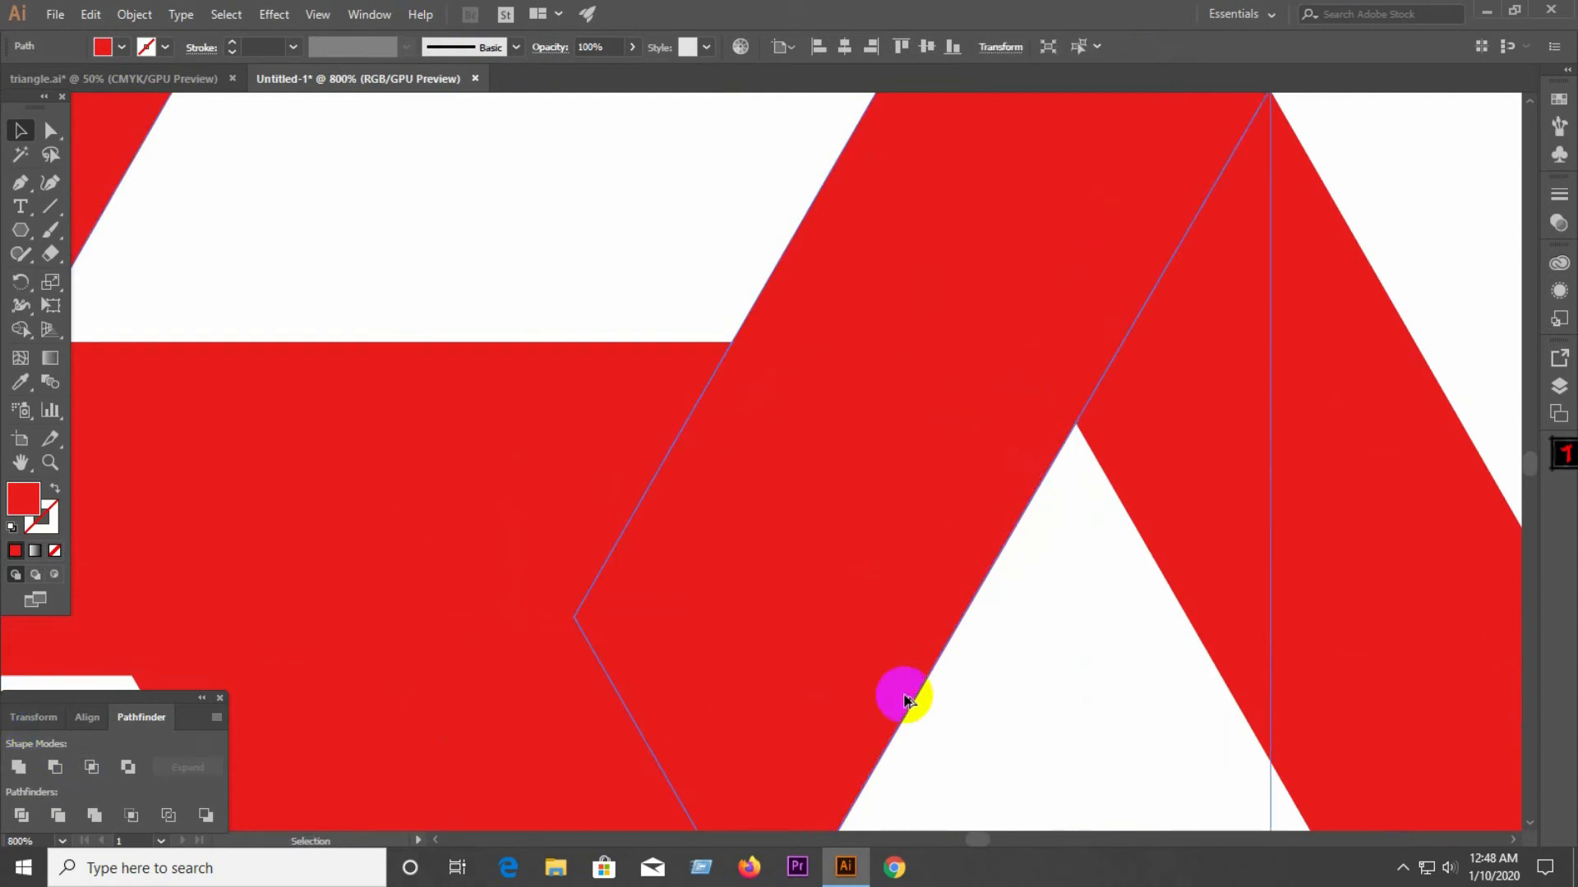
scroll(901, 693, down, 4)
click(1109, 526)
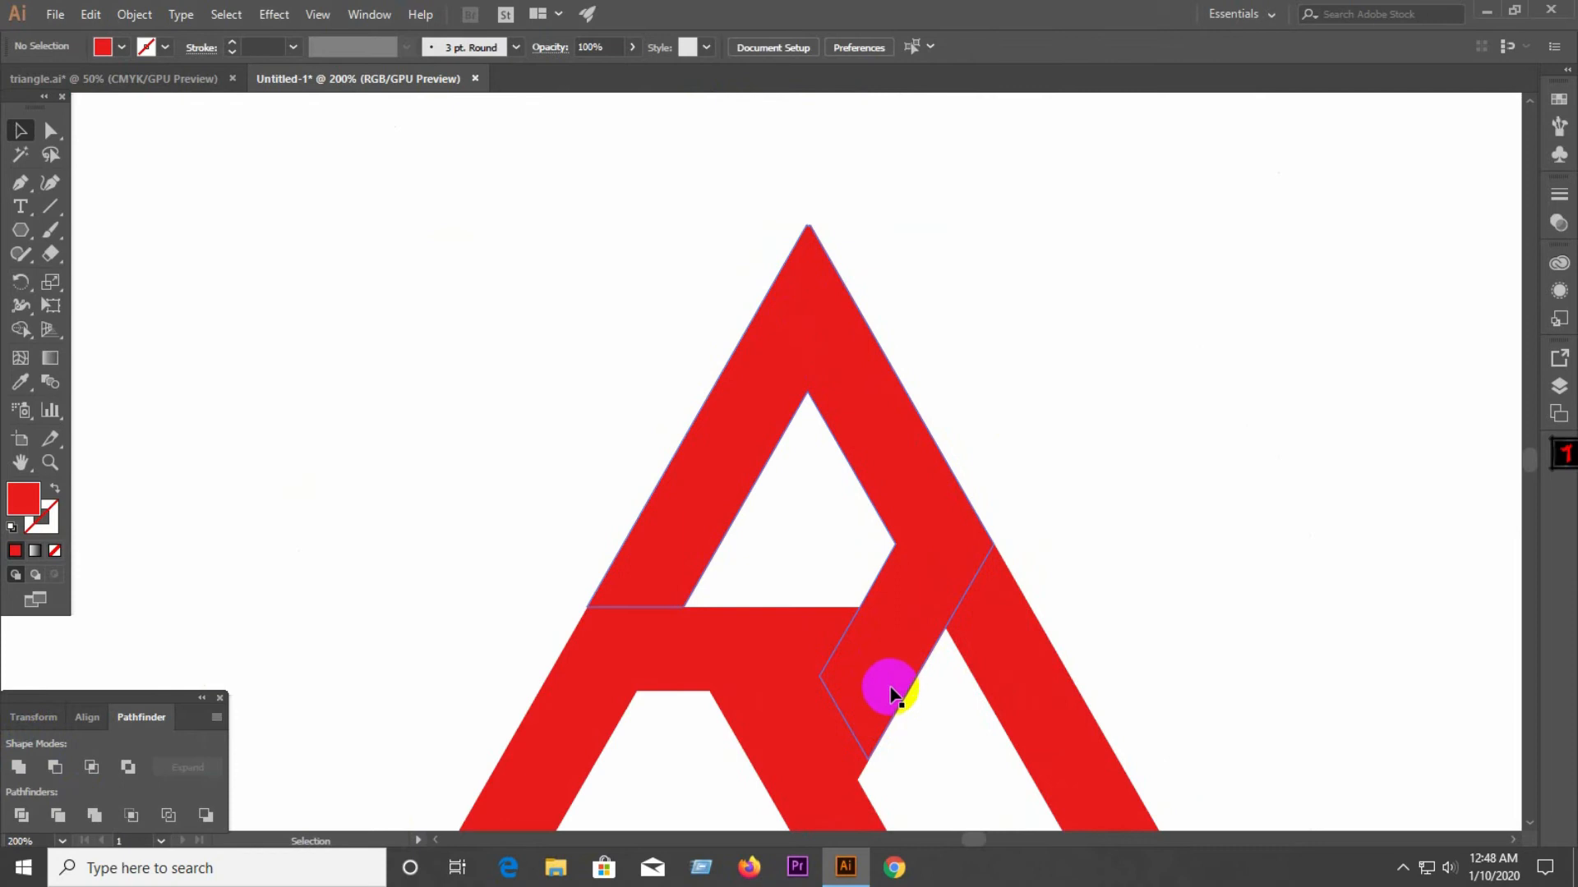
Step: Offset the upper band's path by 10 px with miter joins
click(881, 703)
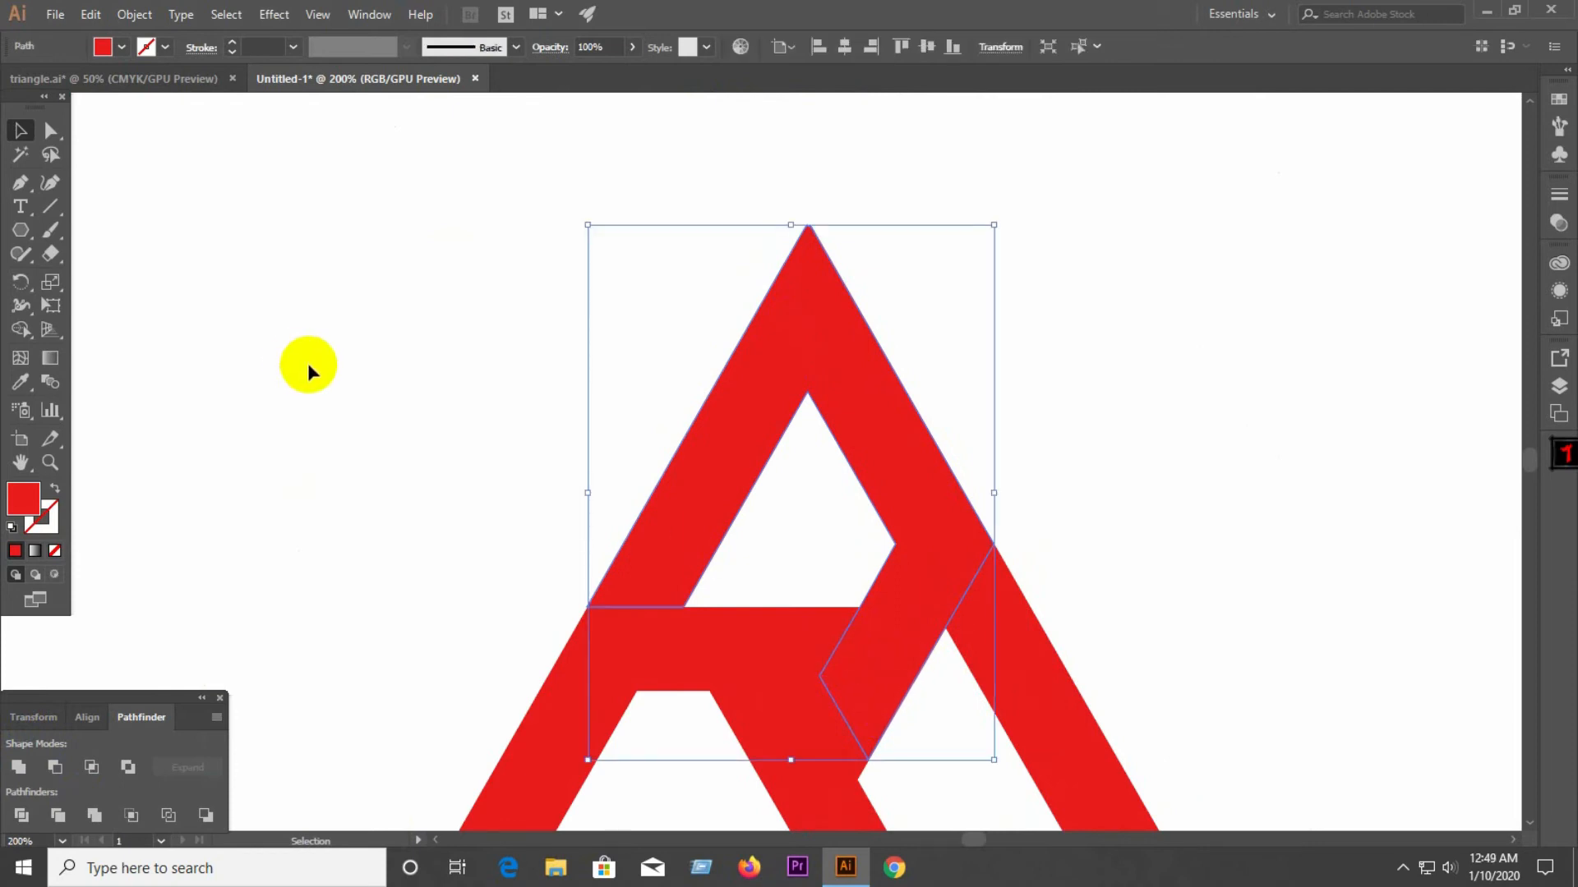
click(134, 14)
mouse_move(374, 439)
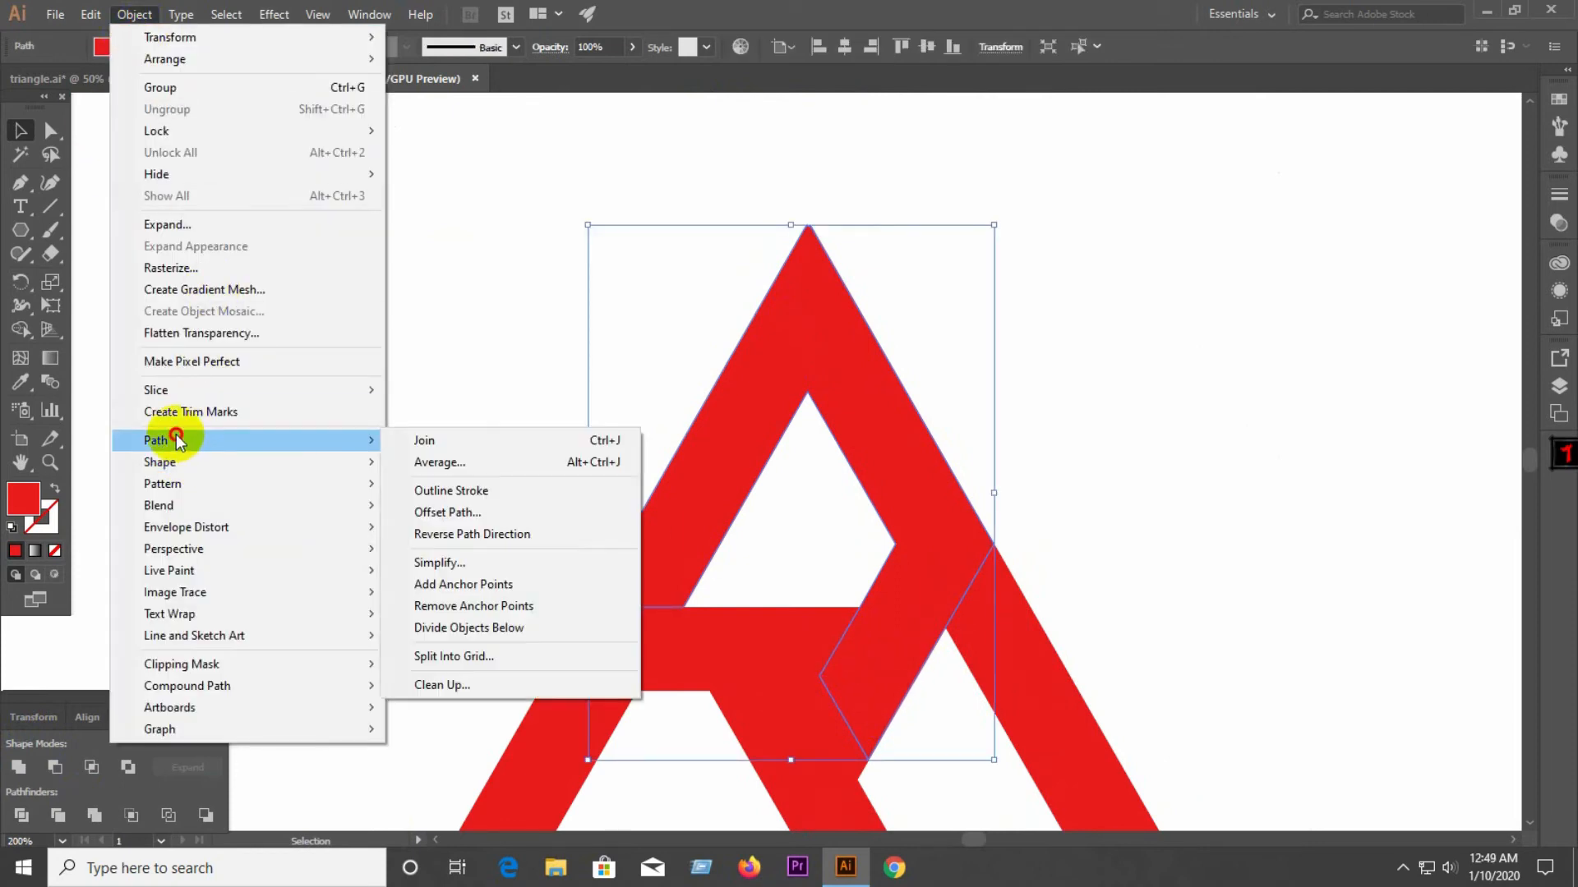
click(483, 509)
click(214, 344)
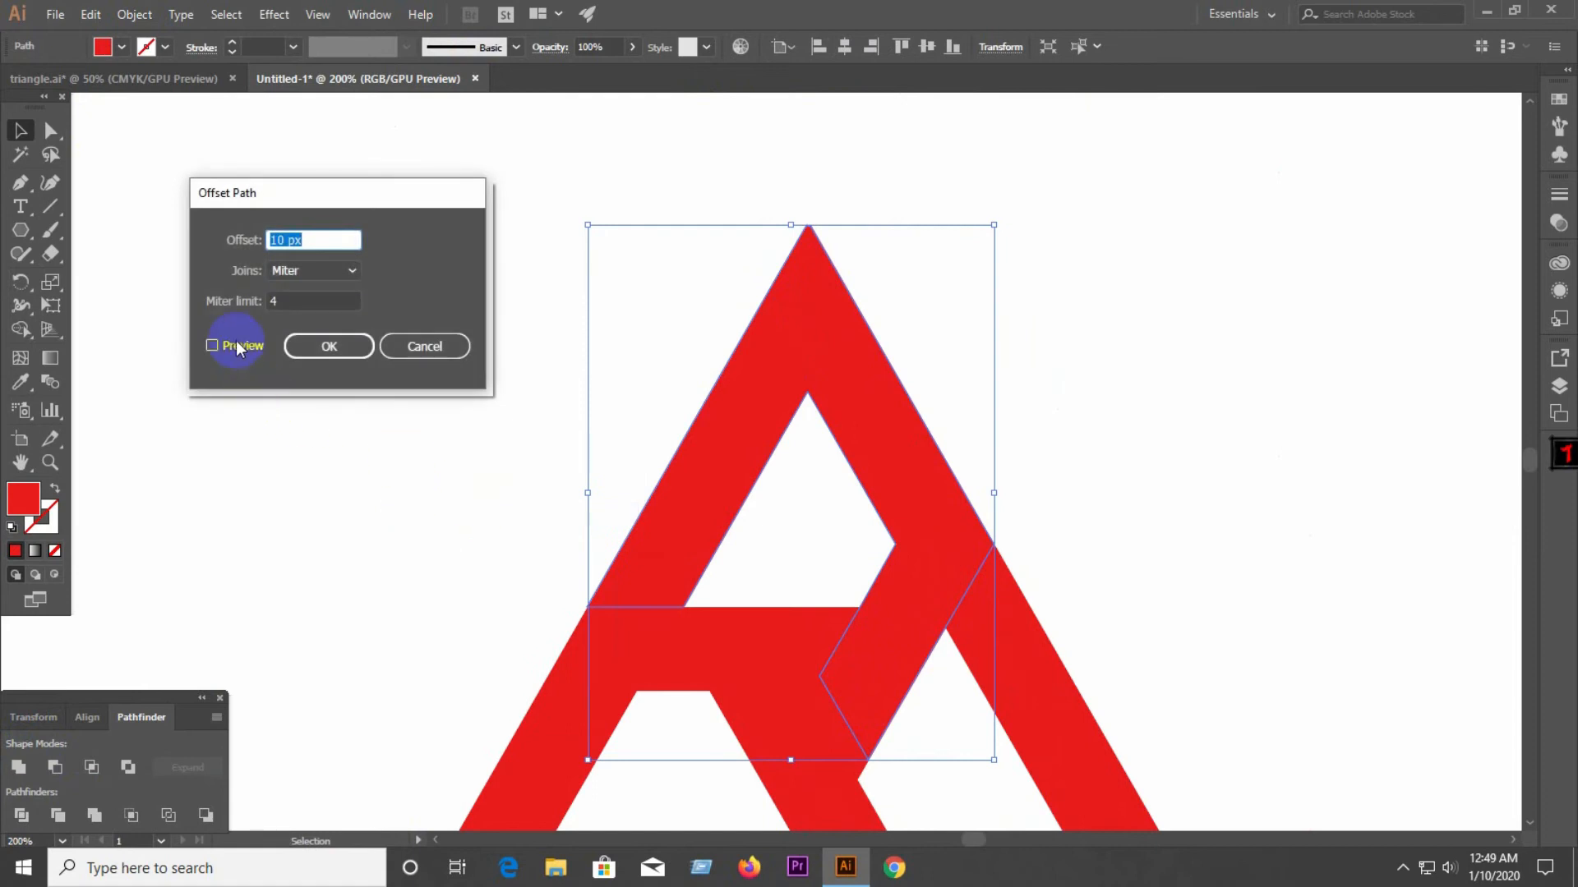
click(329, 345)
Step: Divide the whole triangle with the upper band's offset outline and ungroup the resulting pieces
key(ctrl+1)
click(649, 412)
drag(934, 525, 521, 592)
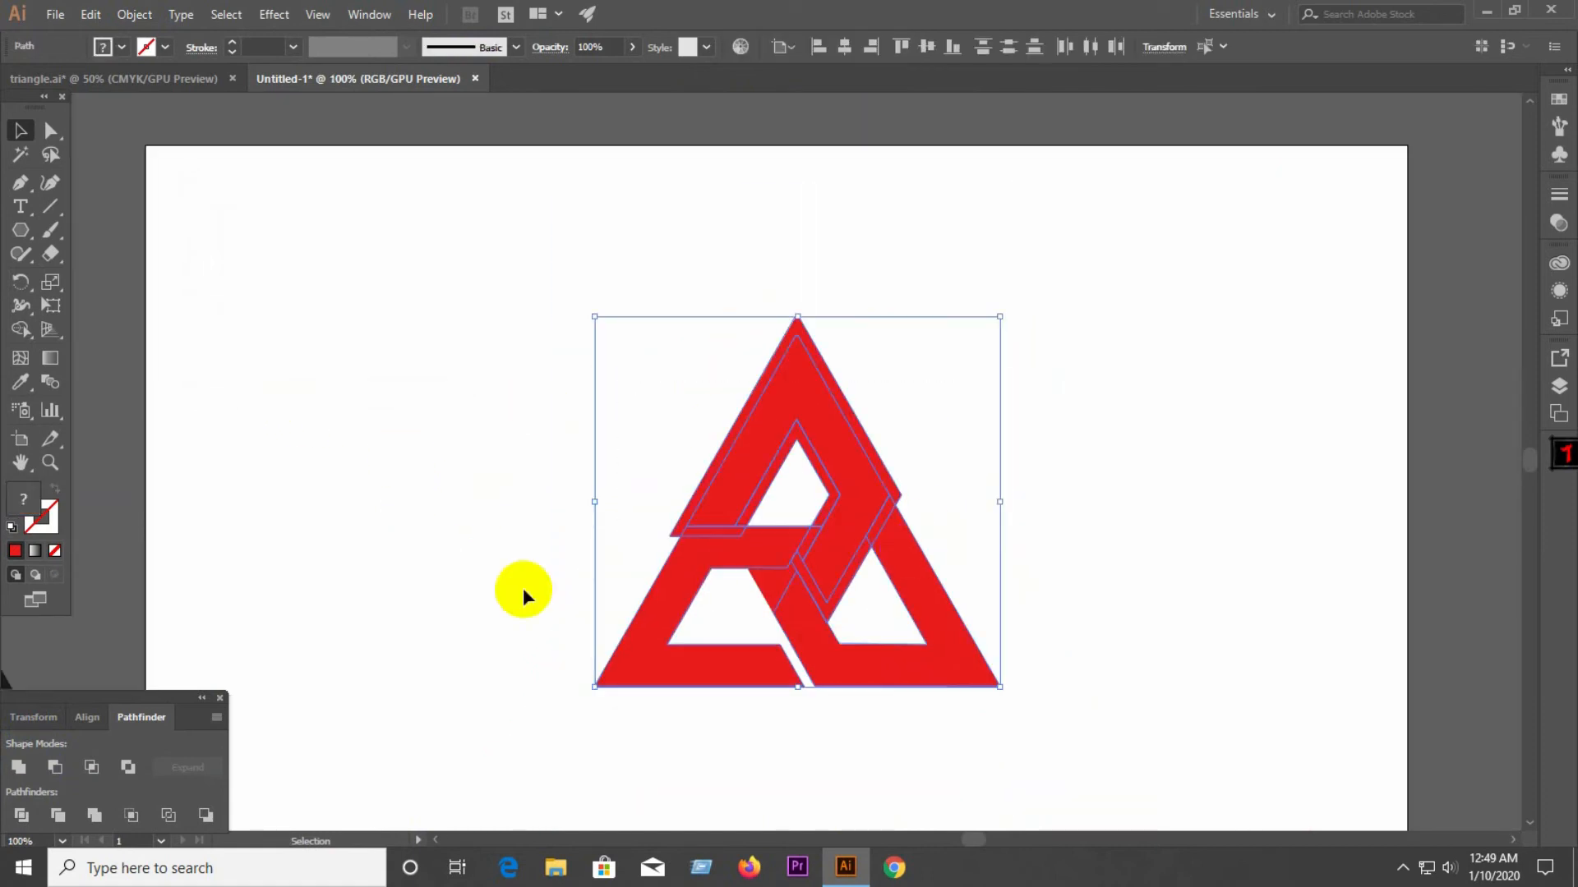
click(22, 815)
right_click(838, 526)
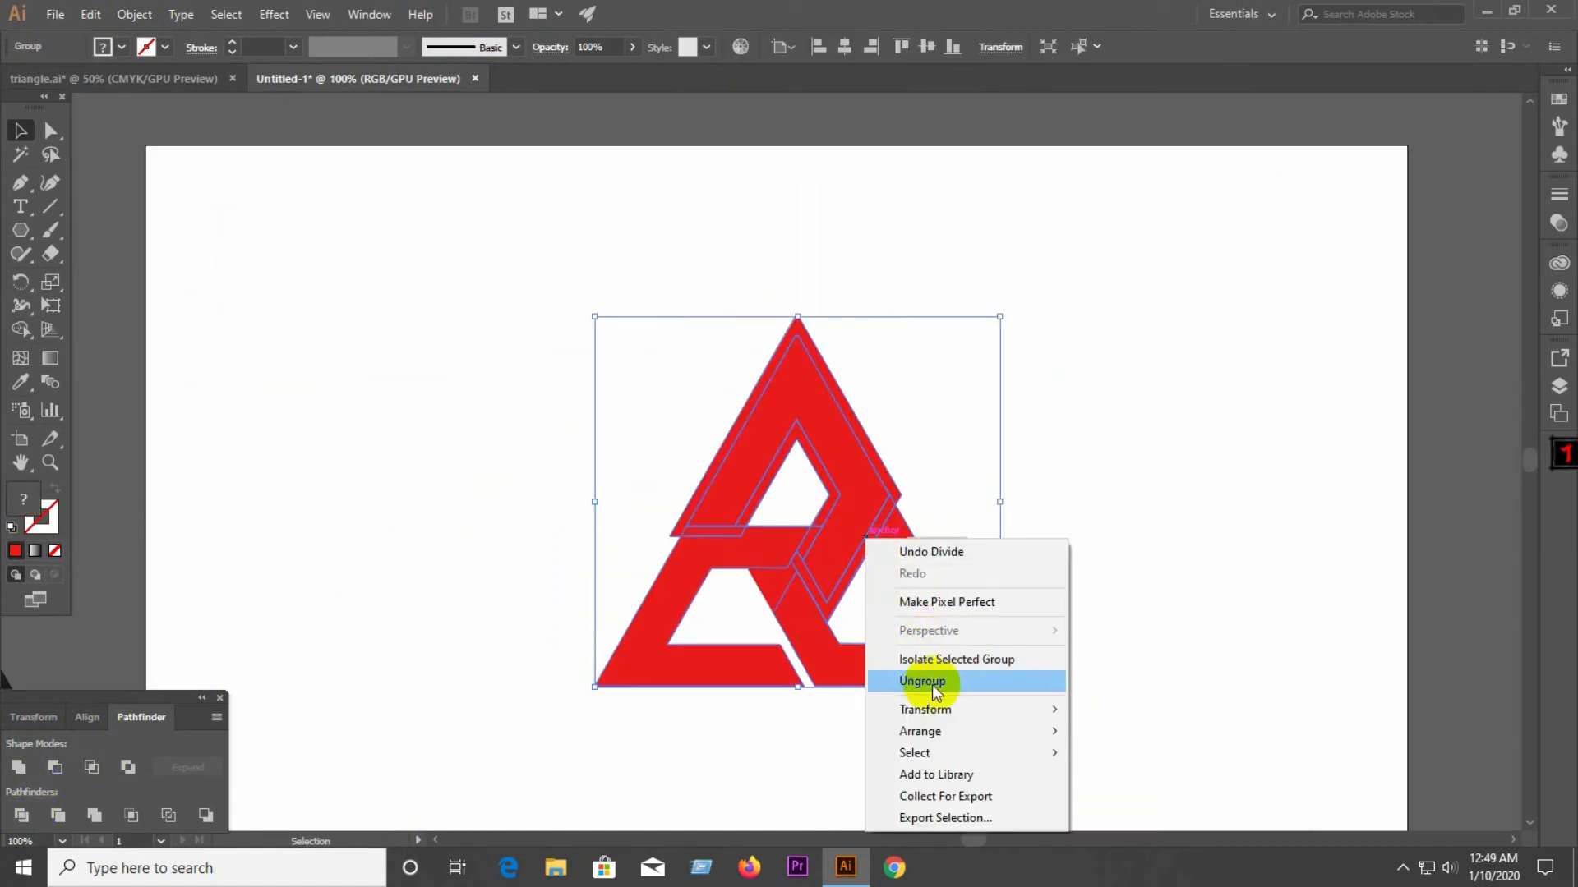
click(932, 684)
Step: Delete the offset strips outside the upper band, between it and the right-hand band, and inside the upper opening
click(884, 527)
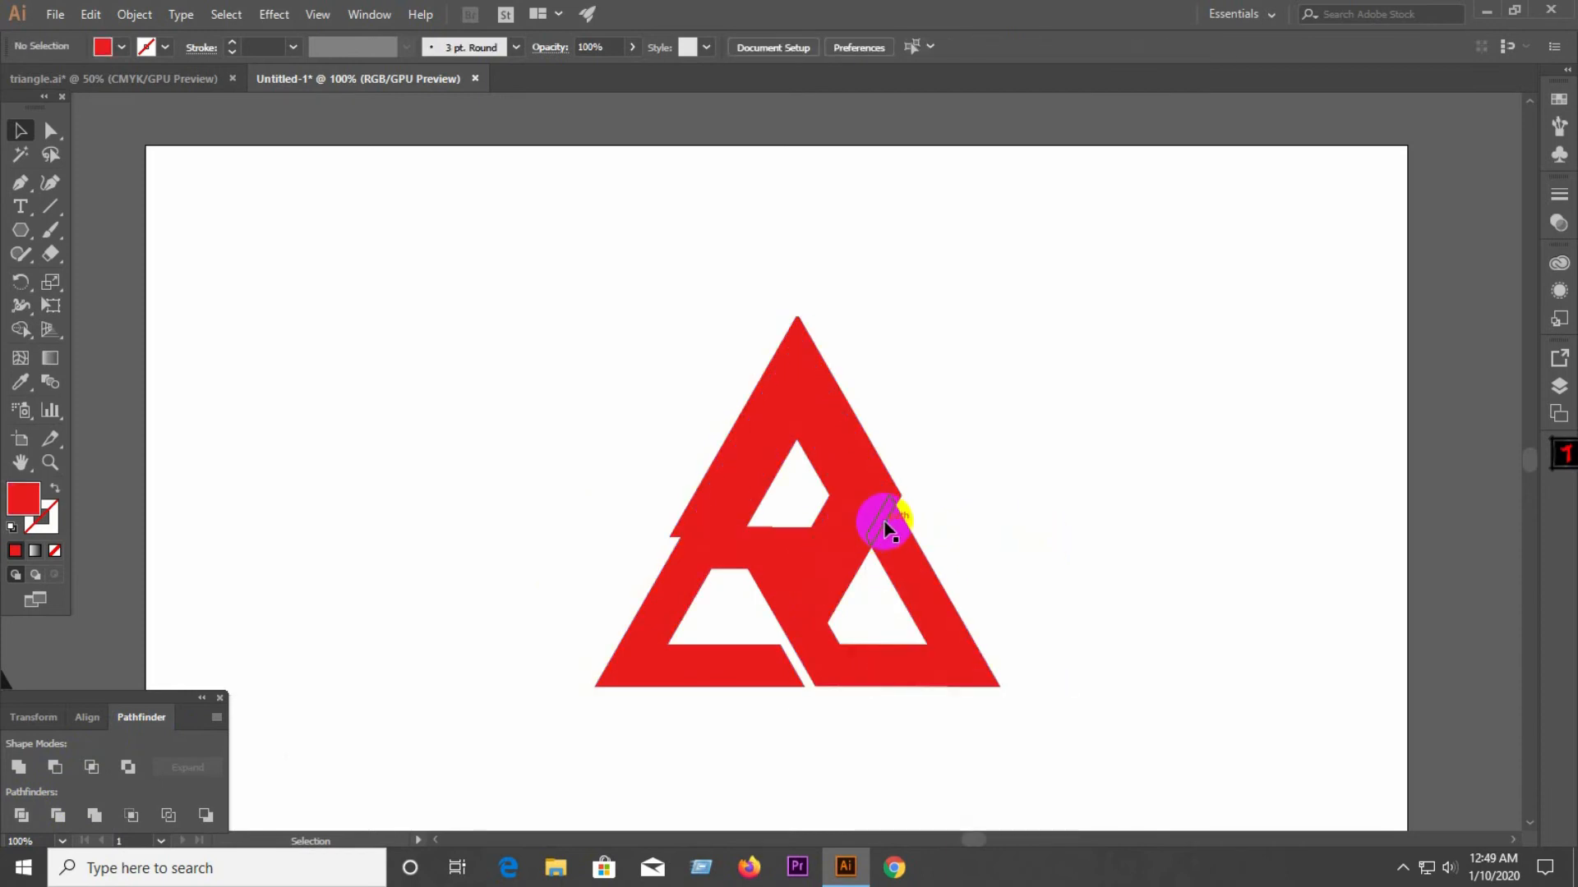
click(884, 527)
key(Delete)
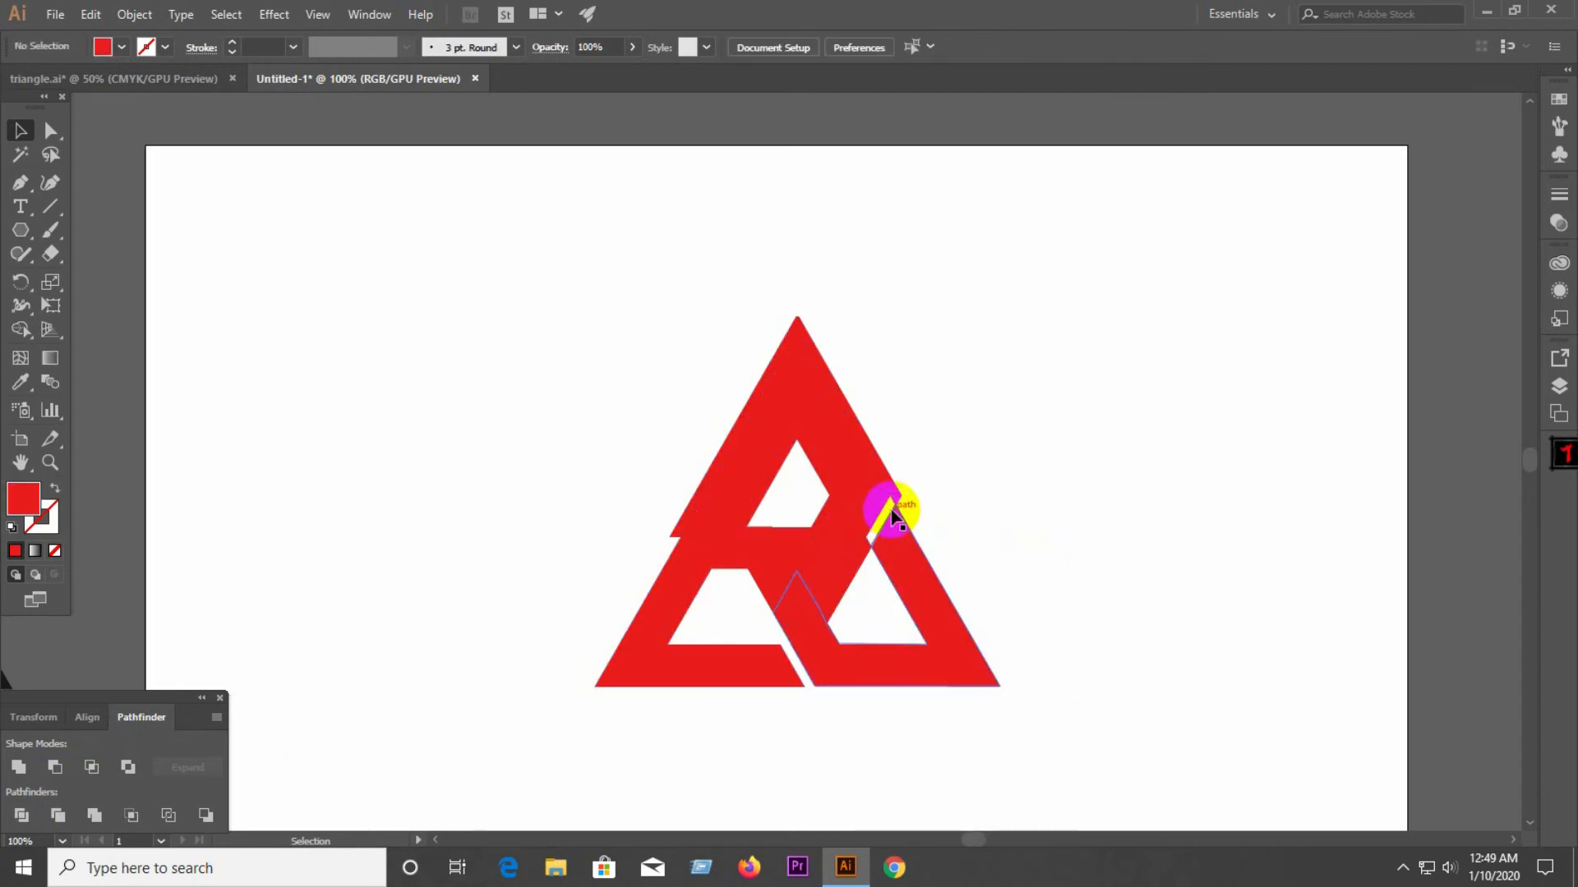
click(867, 557)
click(809, 470)
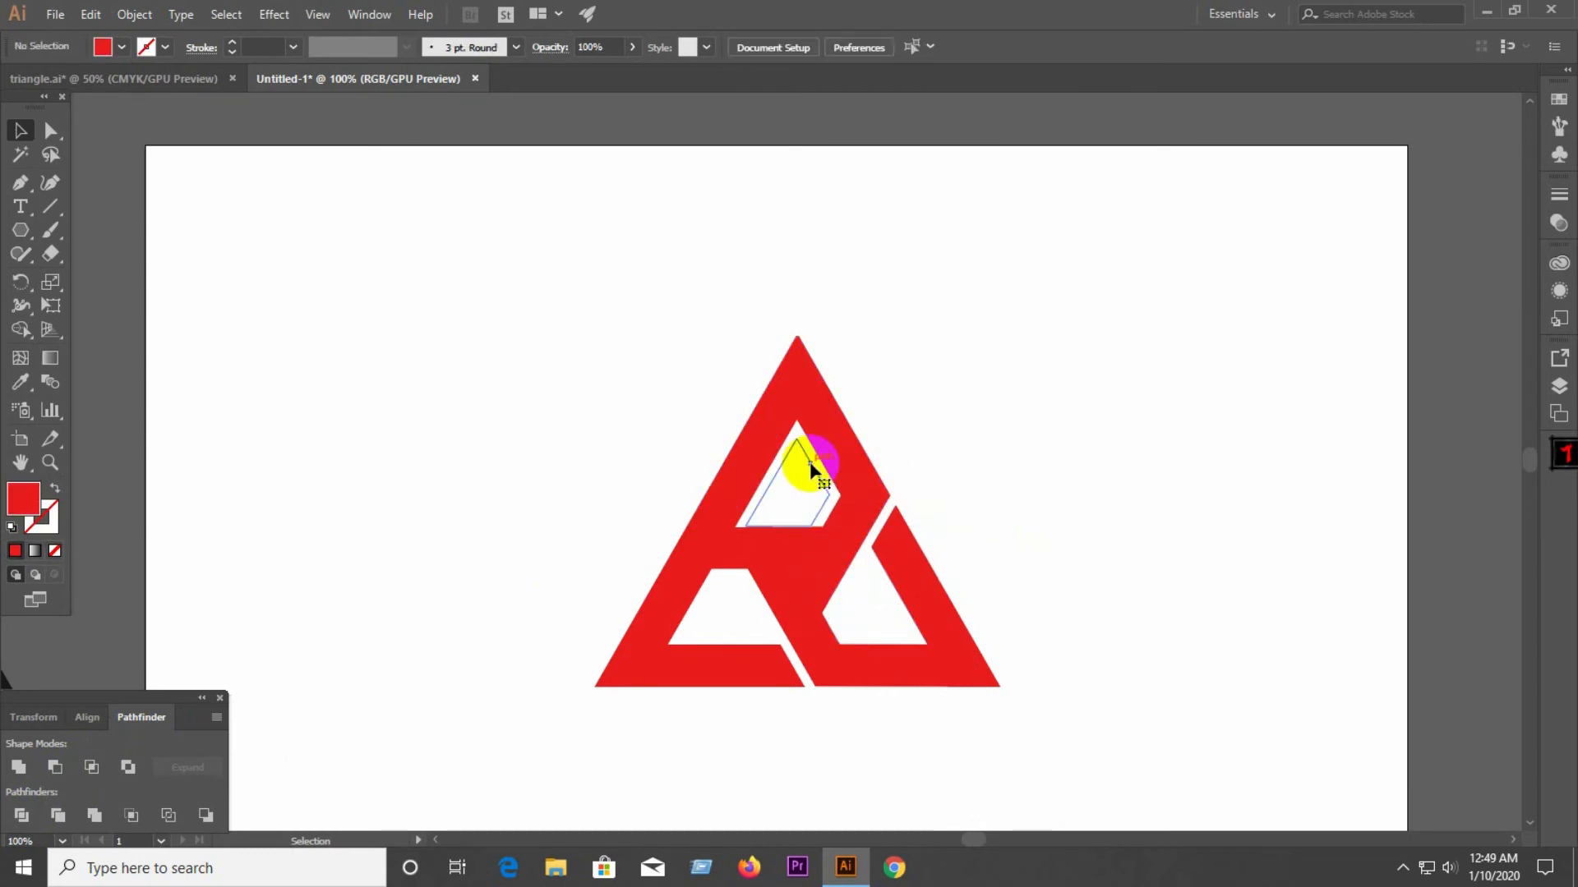
click(827, 502)
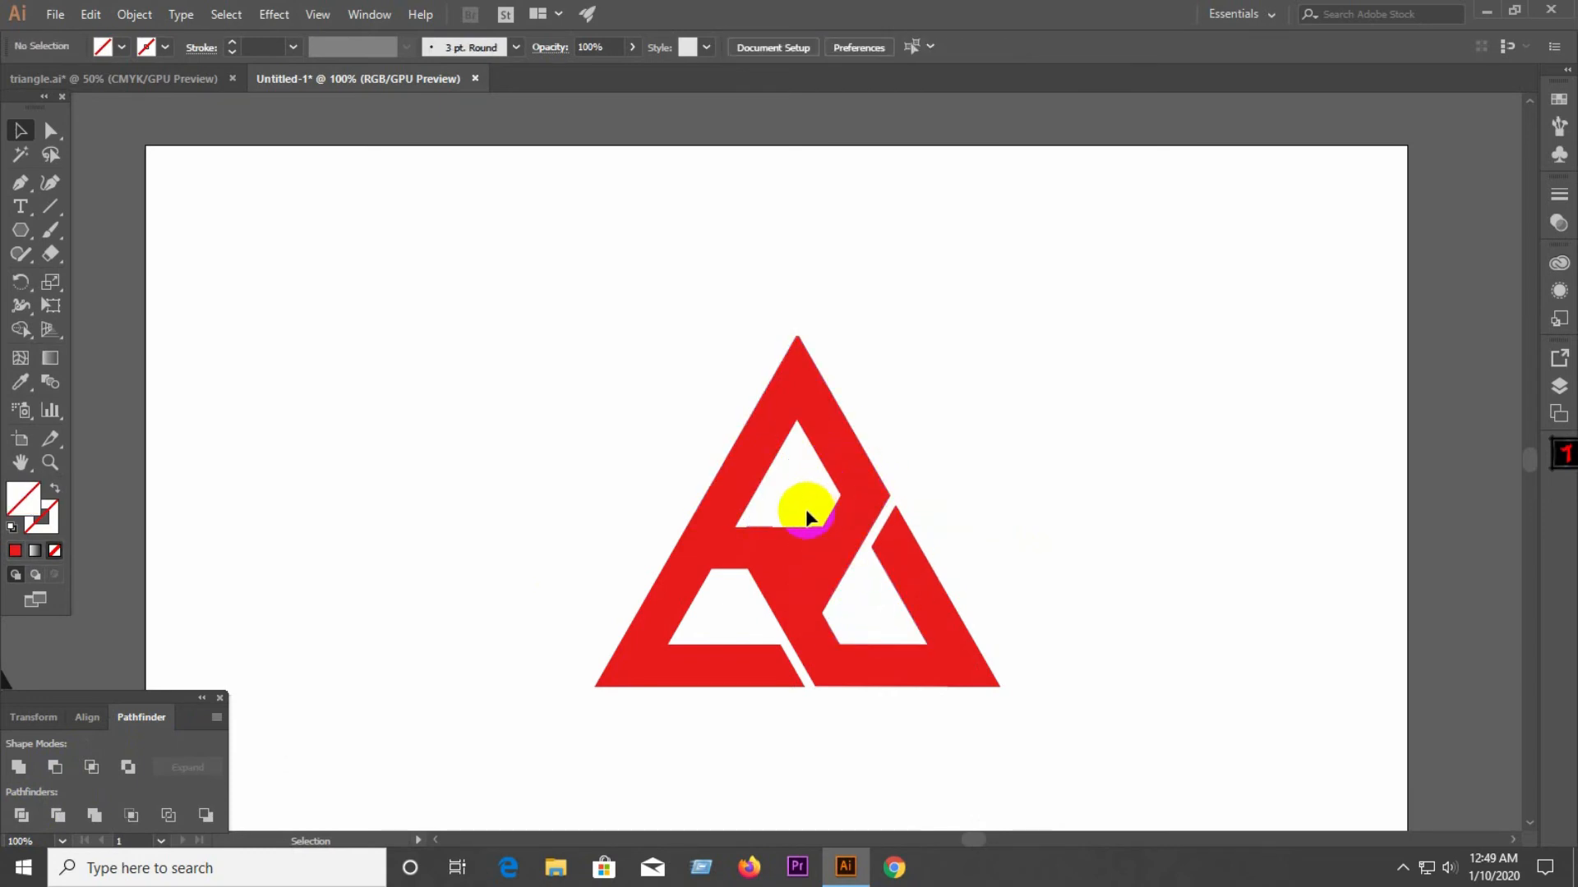
click(767, 527)
click(855, 503)
Step: Unite the lower-left band with the horizontal offset strip beneath the upper band's left leg
scroll(887, 518, down, 2)
drag(892, 522, 803, 528)
scroll(803, 528, up, 7)
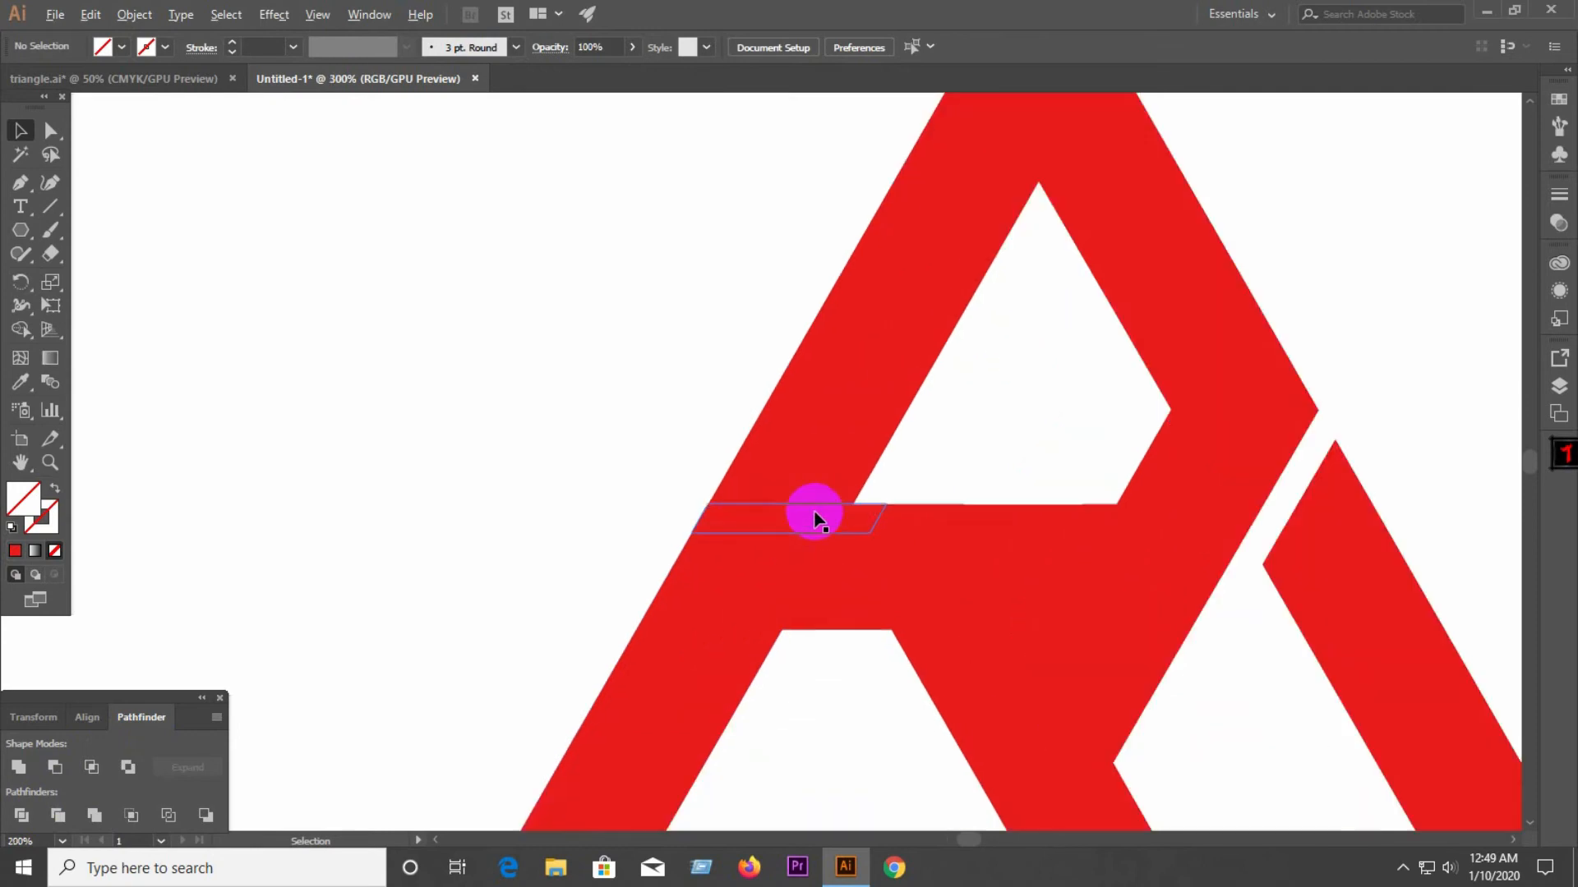
shift+click(996, 536)
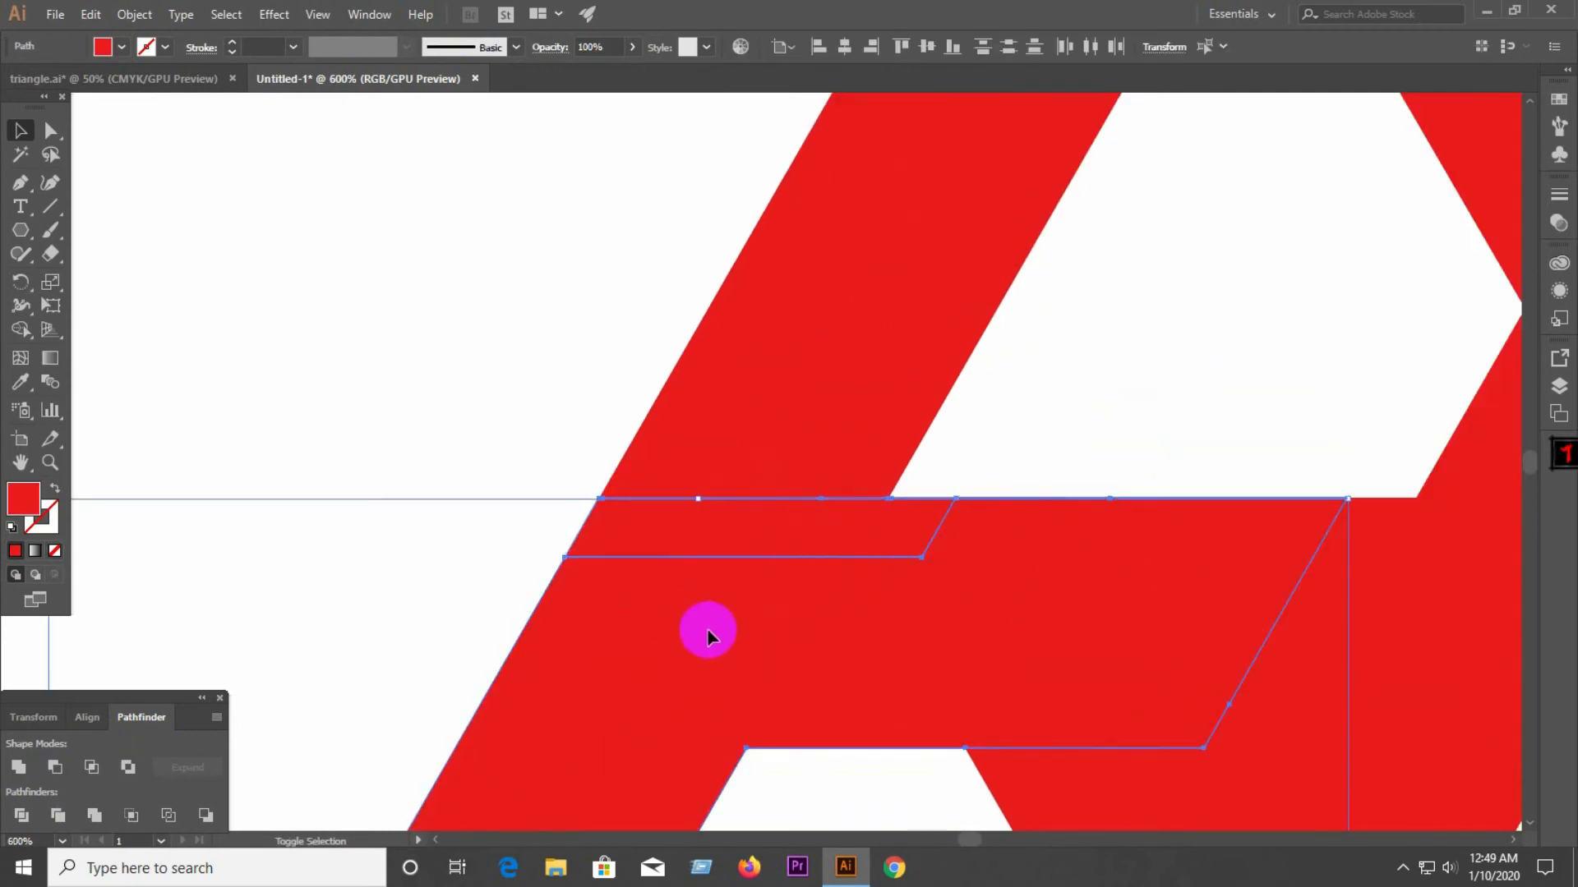
scroll(581, 638, down, 5)
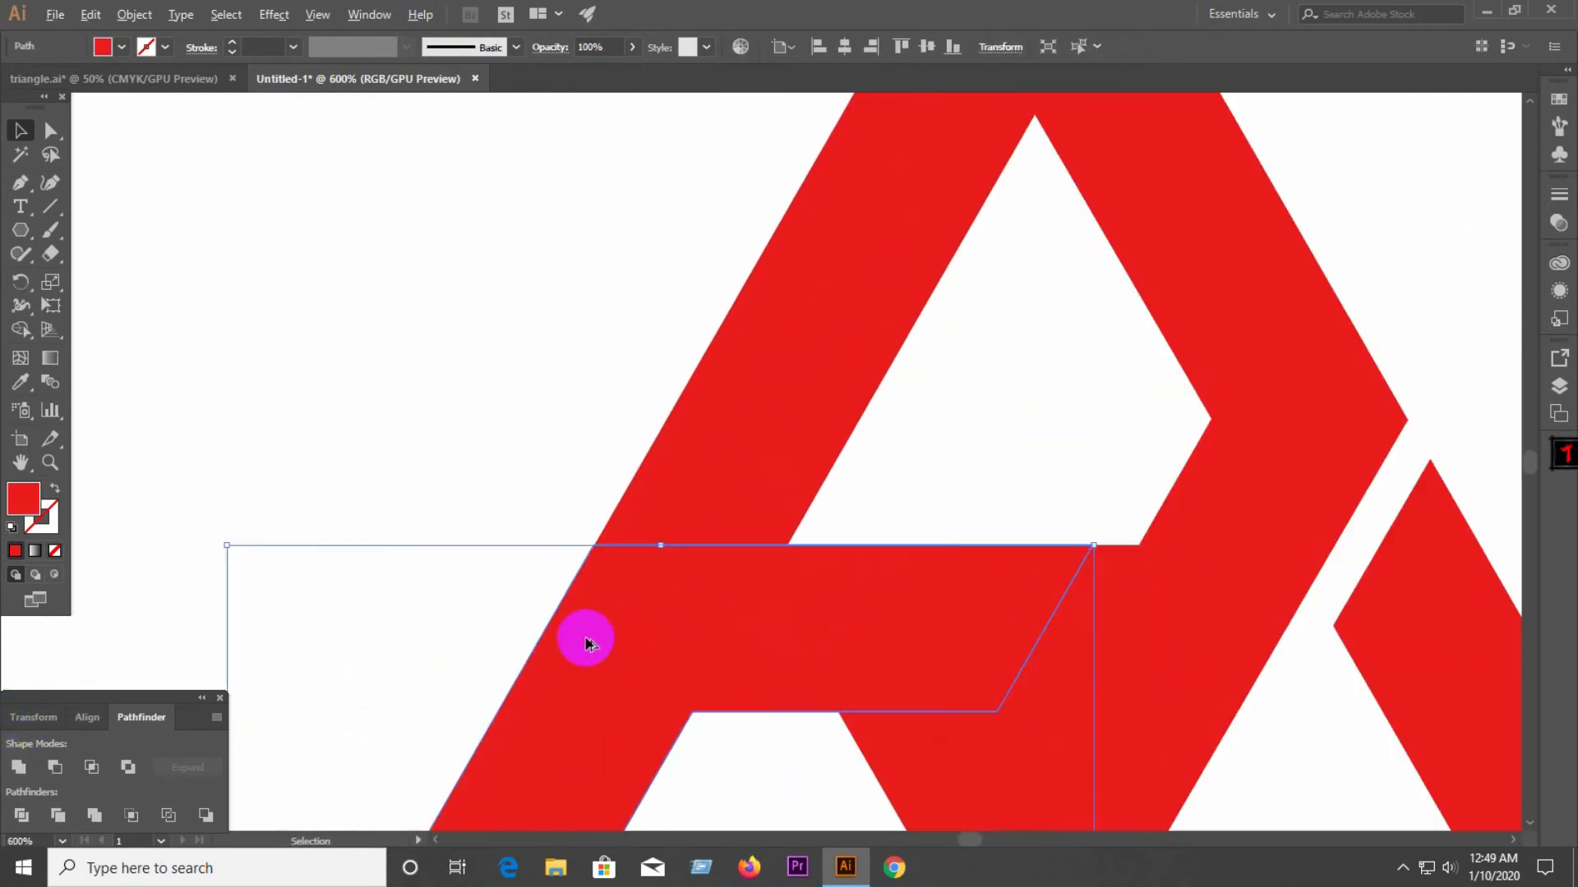
Step: Offset the lower-left band's path by 10 px with miter joins
click(134, 14)
mouse_move(194, 439)
click(493, 514)
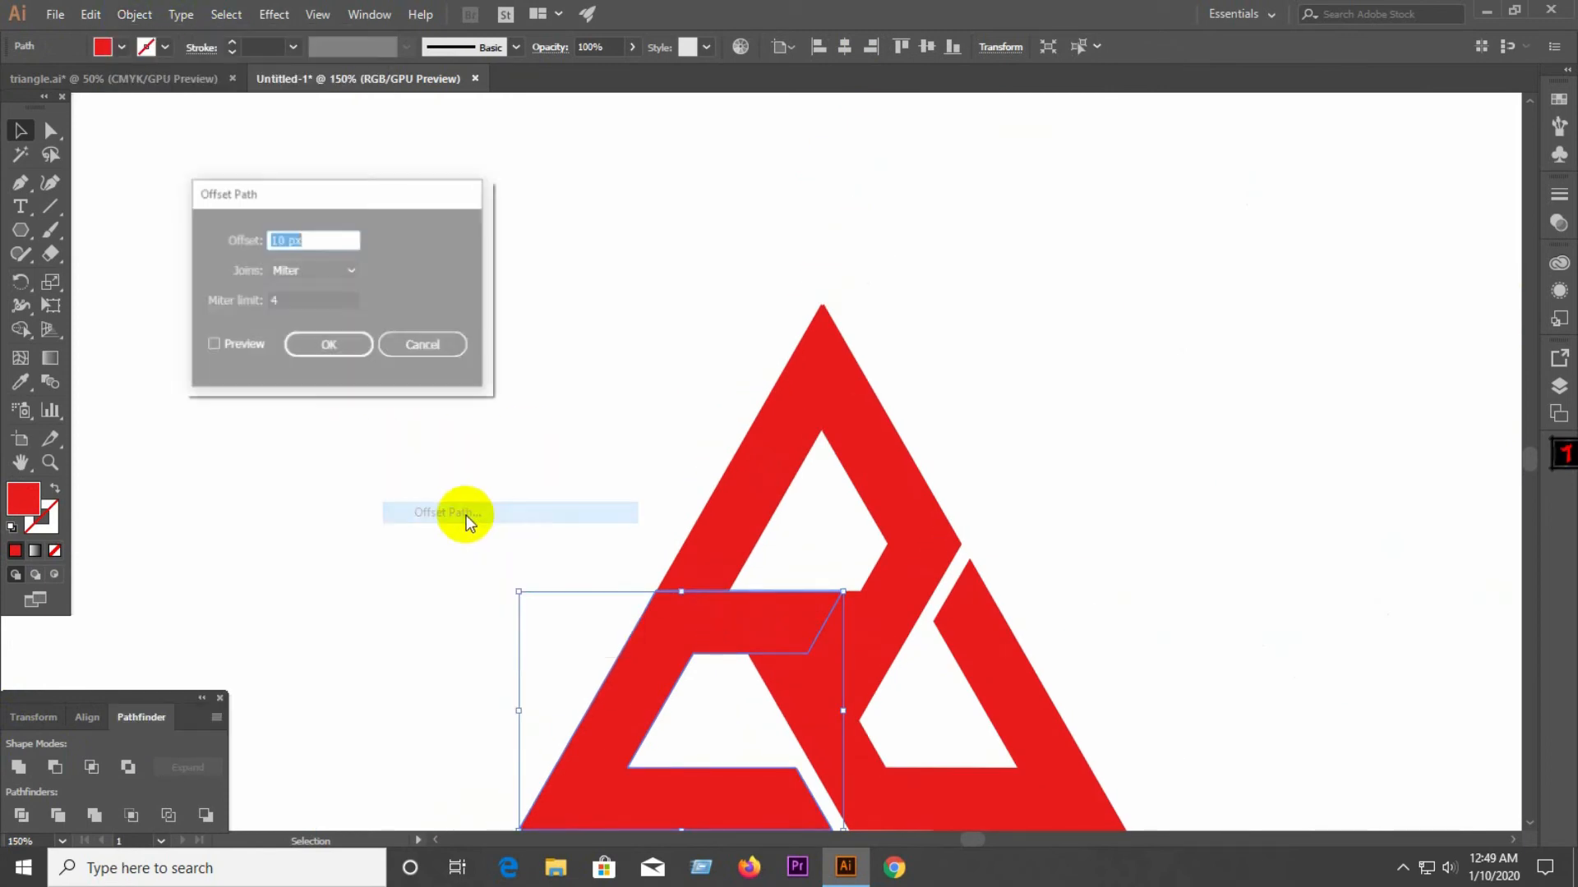
click(211, 345)
click(328, 346)
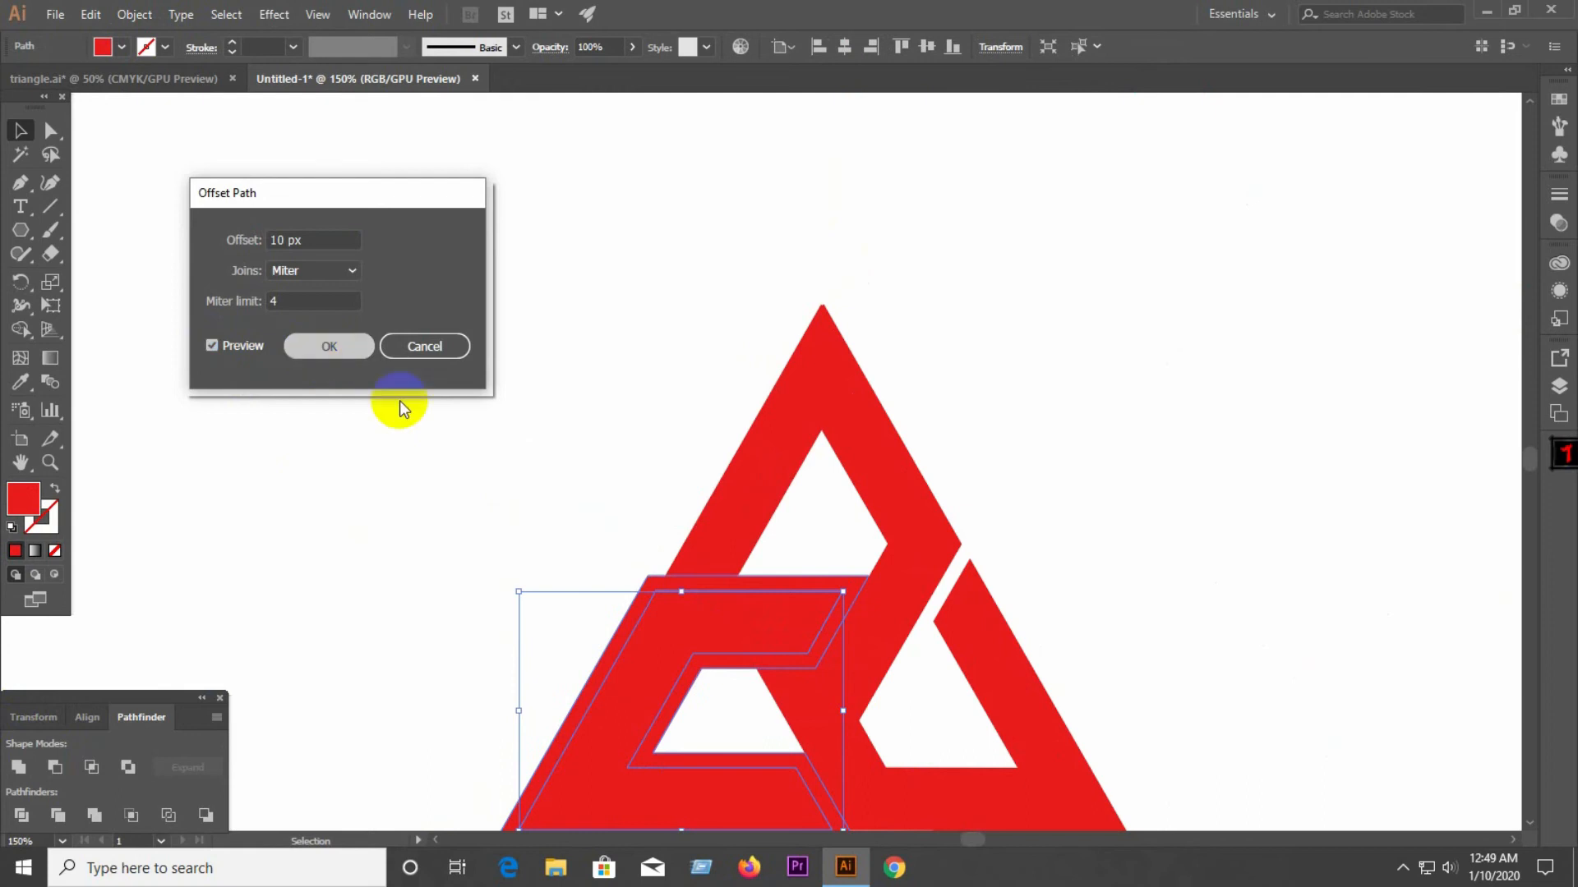
Step: Divide the whole triangle with the lower-left band's offset outline and ungroup the resulting pieces
drag(402, 526, 756, 744)
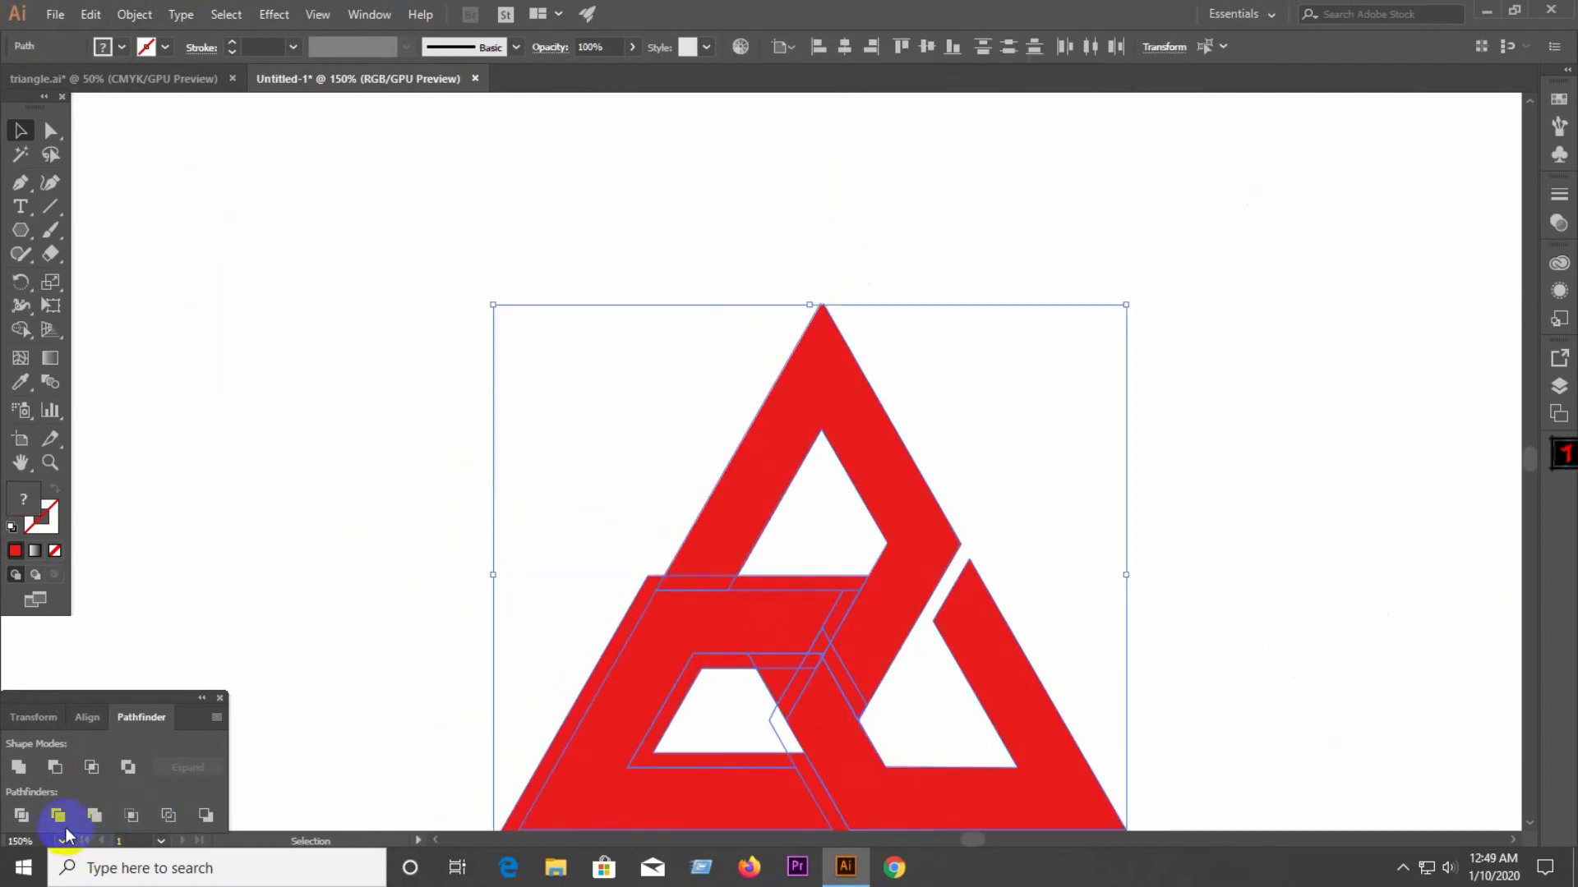
right_click(698, 587)
click(748, 431)
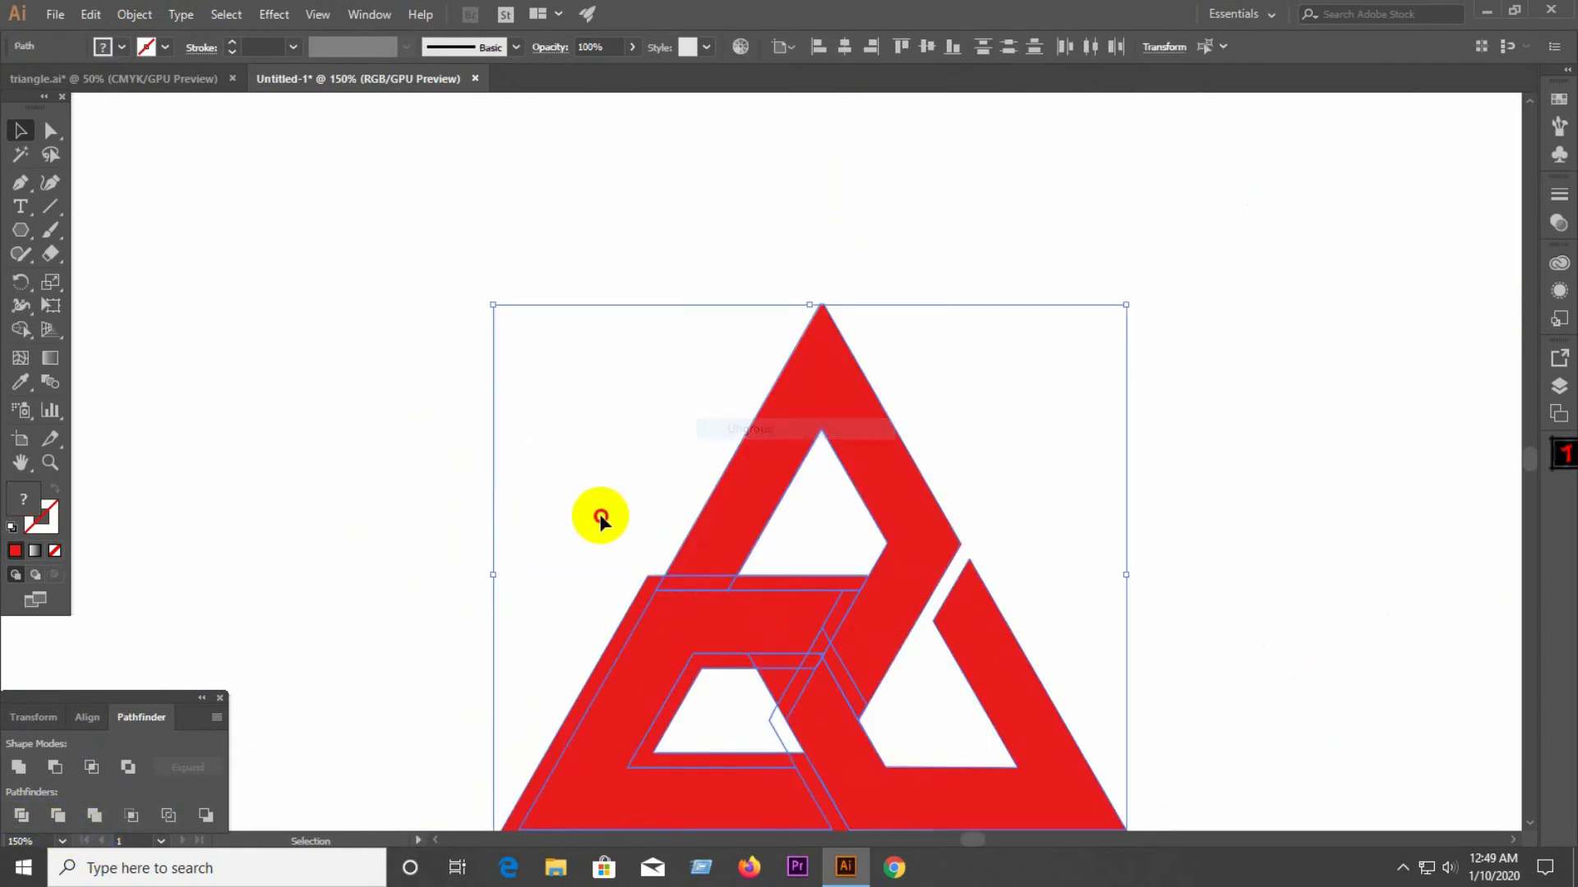
click(601, 518)
Step: Delete the offset strips outside the lower-left band, between it and the upper band, and inside the lower-left opening
click(635, 606)
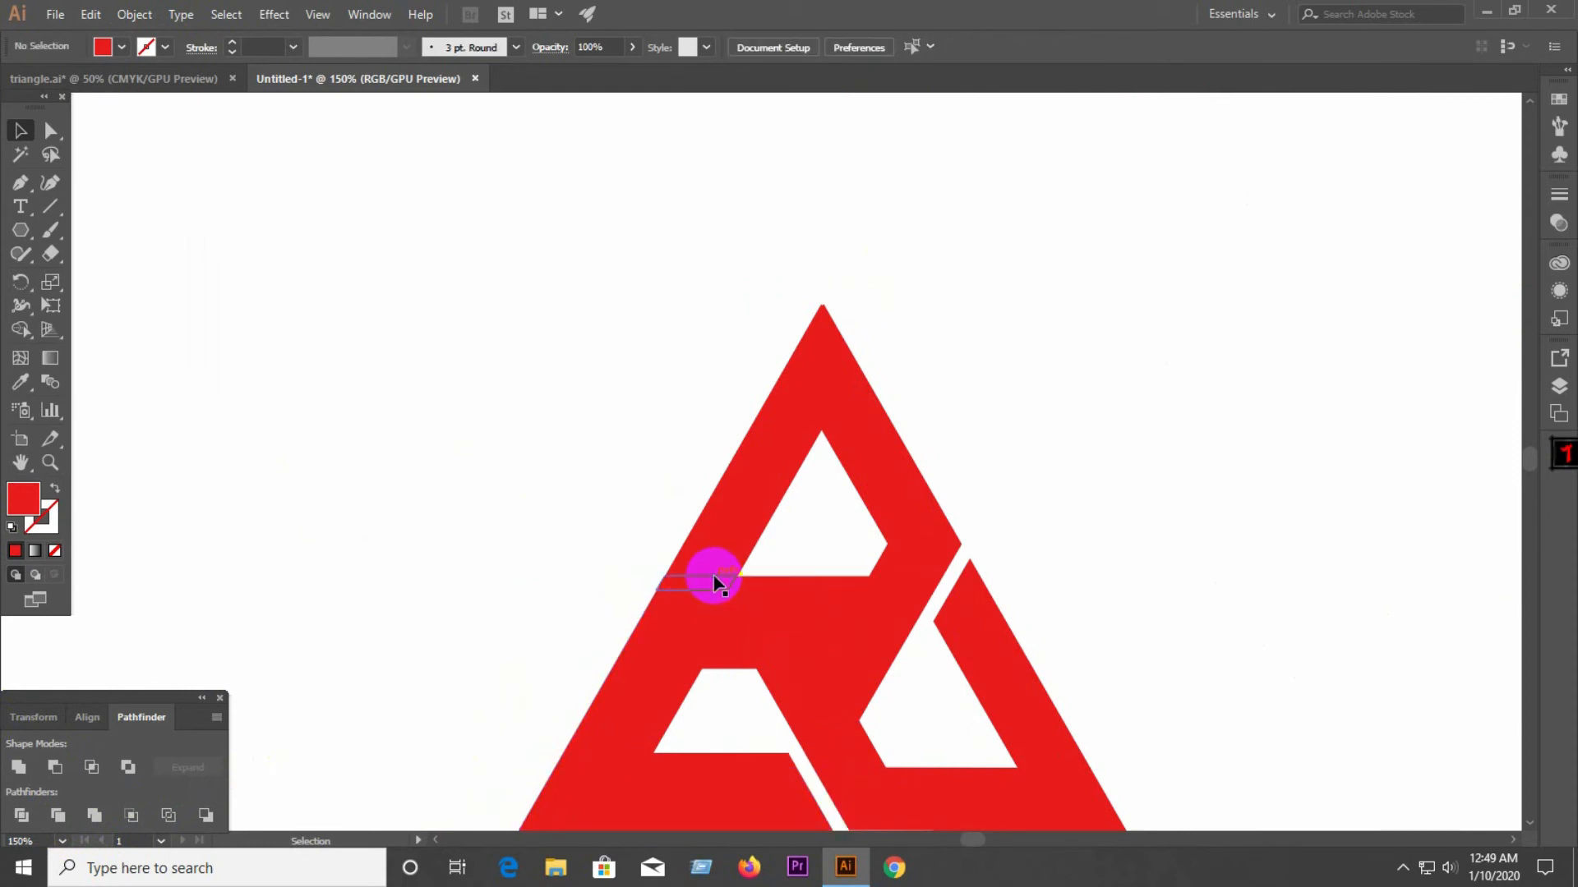
click(802, 587)
key(Delete)
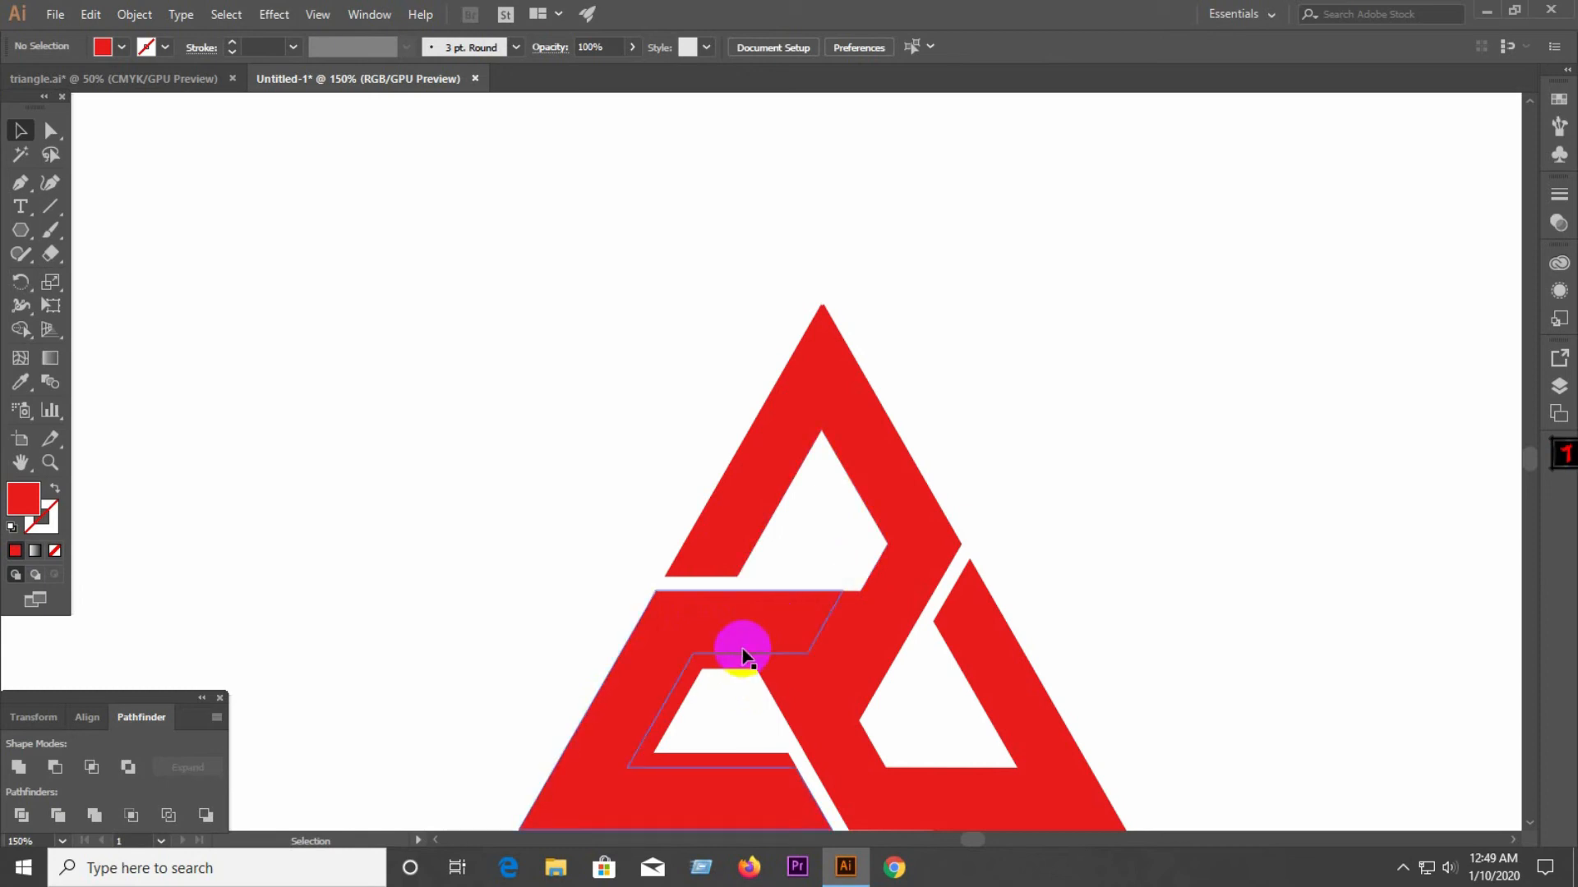
click(735, 672)
key(Delete)
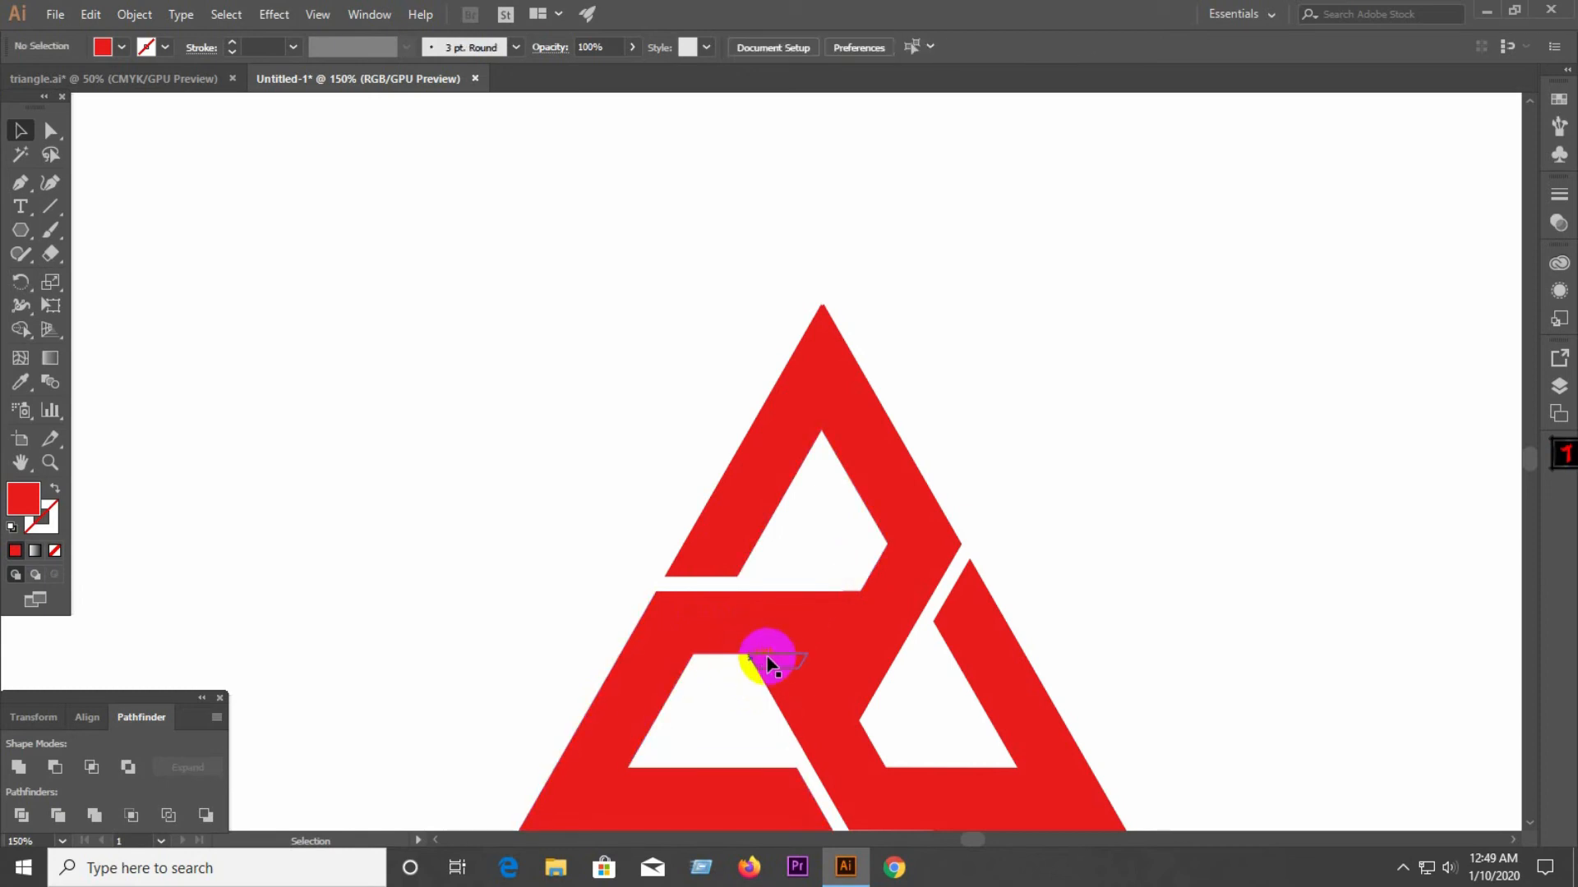
Step: Delete the offset pieces separating the upper band's lower end from the lower-right band and from the lower-left band's slanted end
scroll(816, 554, down, 2)
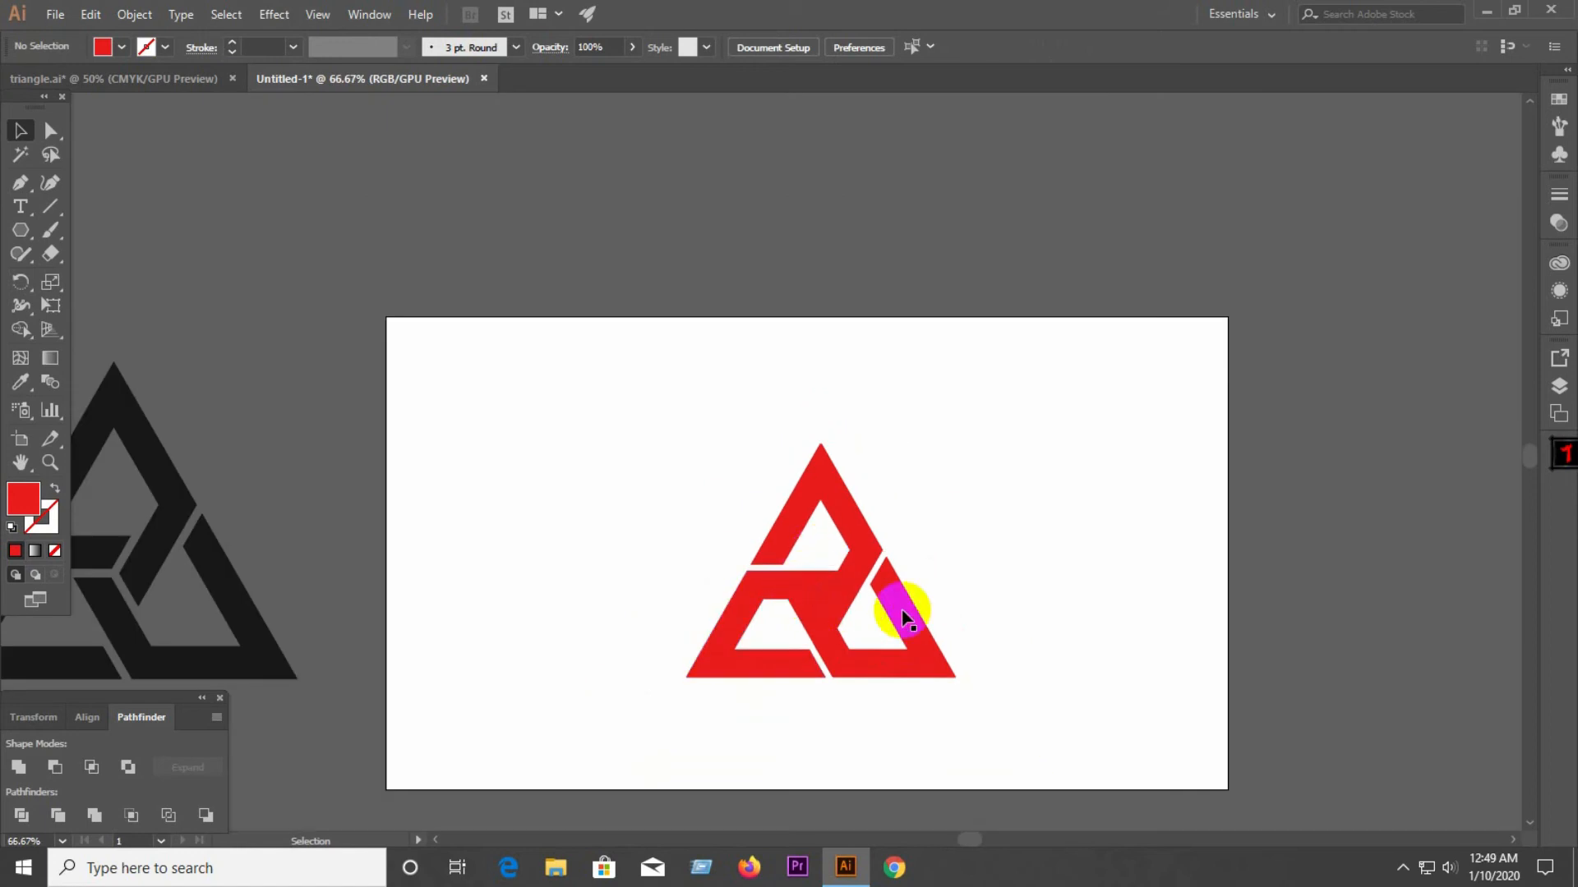
scroll(1092, 595, down, 1)
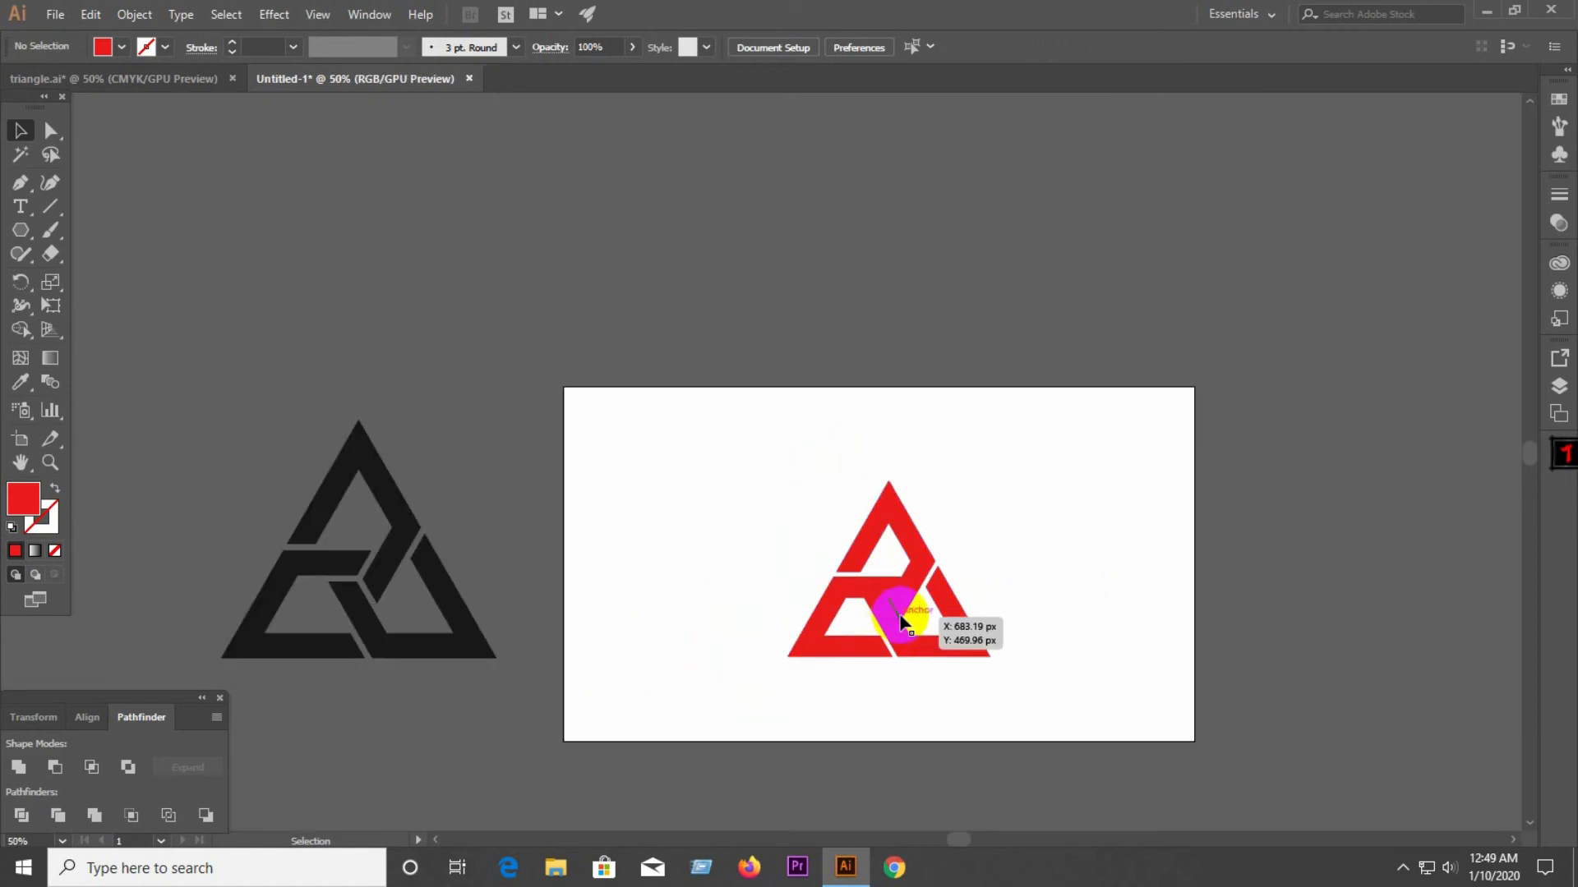
scroll(920, 610, up, 4)
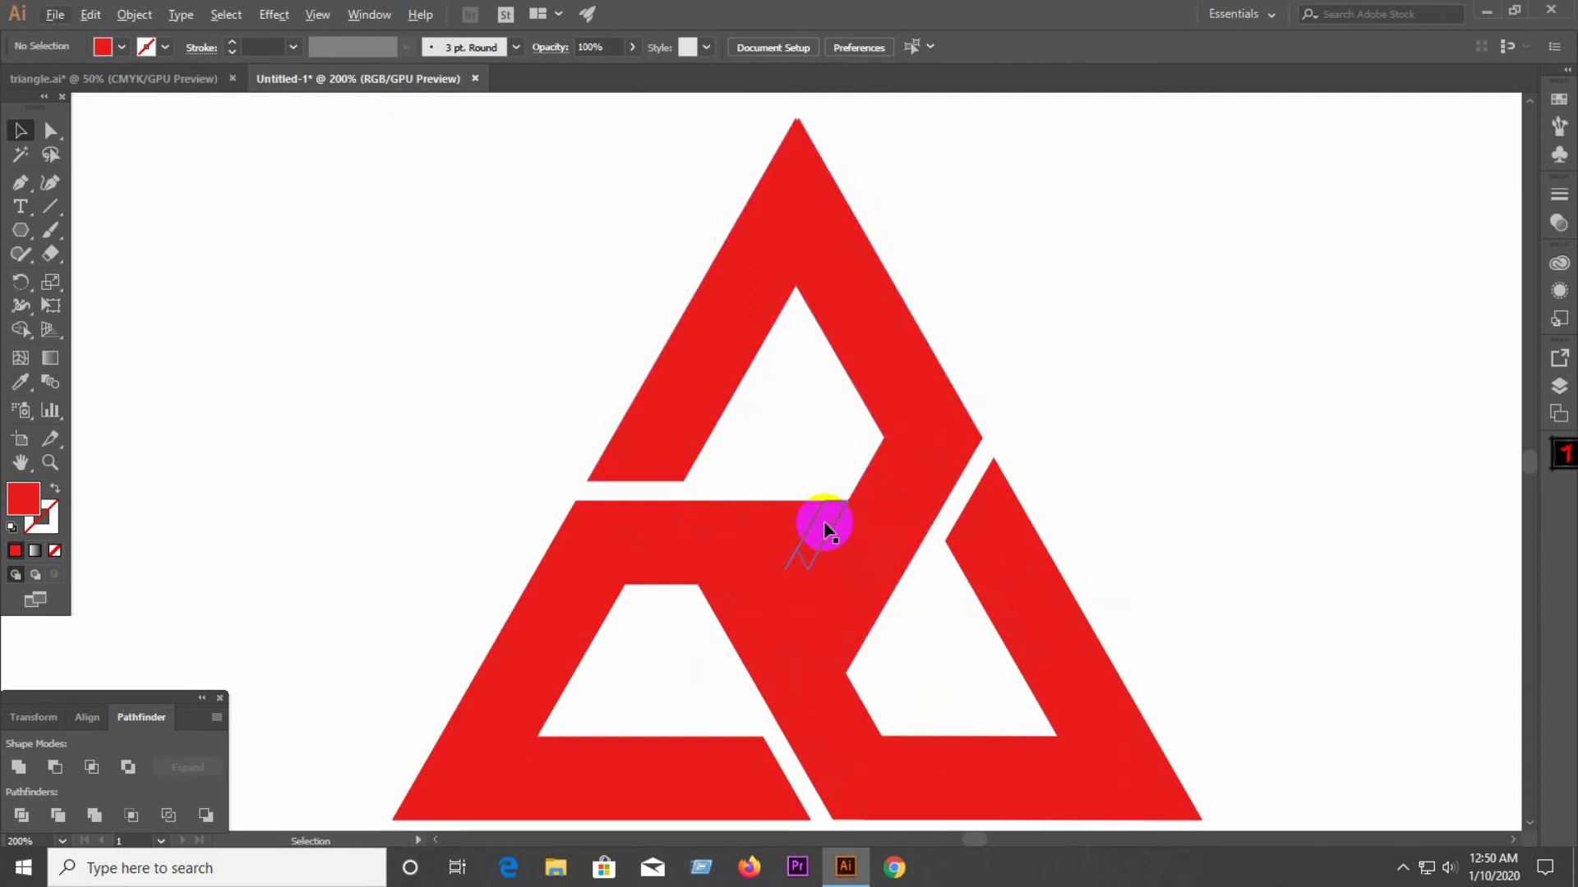
scroll(830, 530, down, 4)
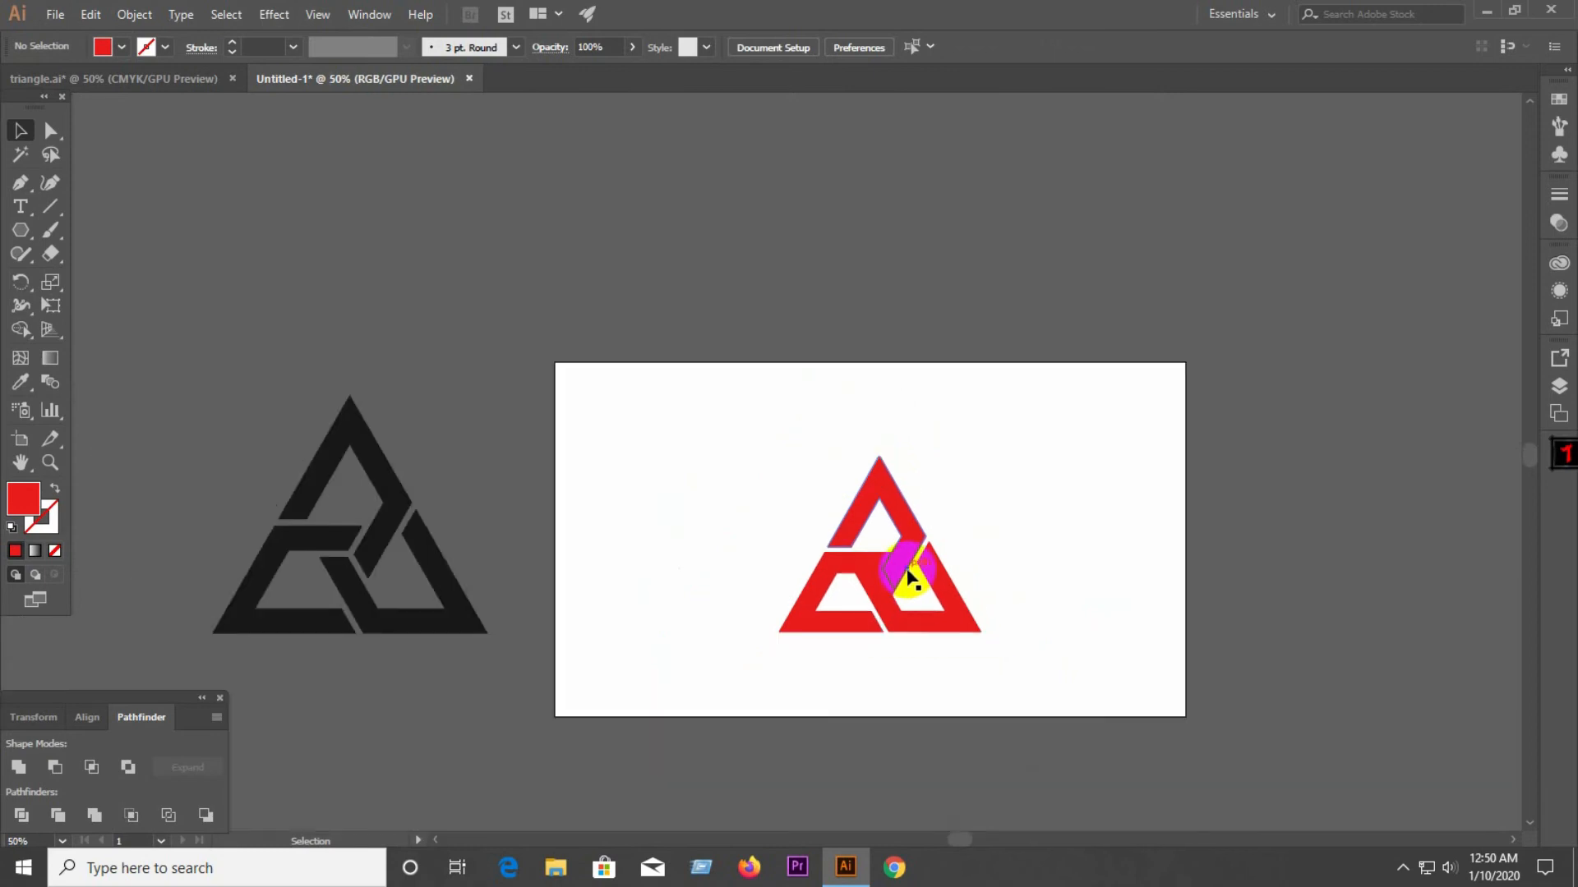
scroll(879, 608, up, 1)
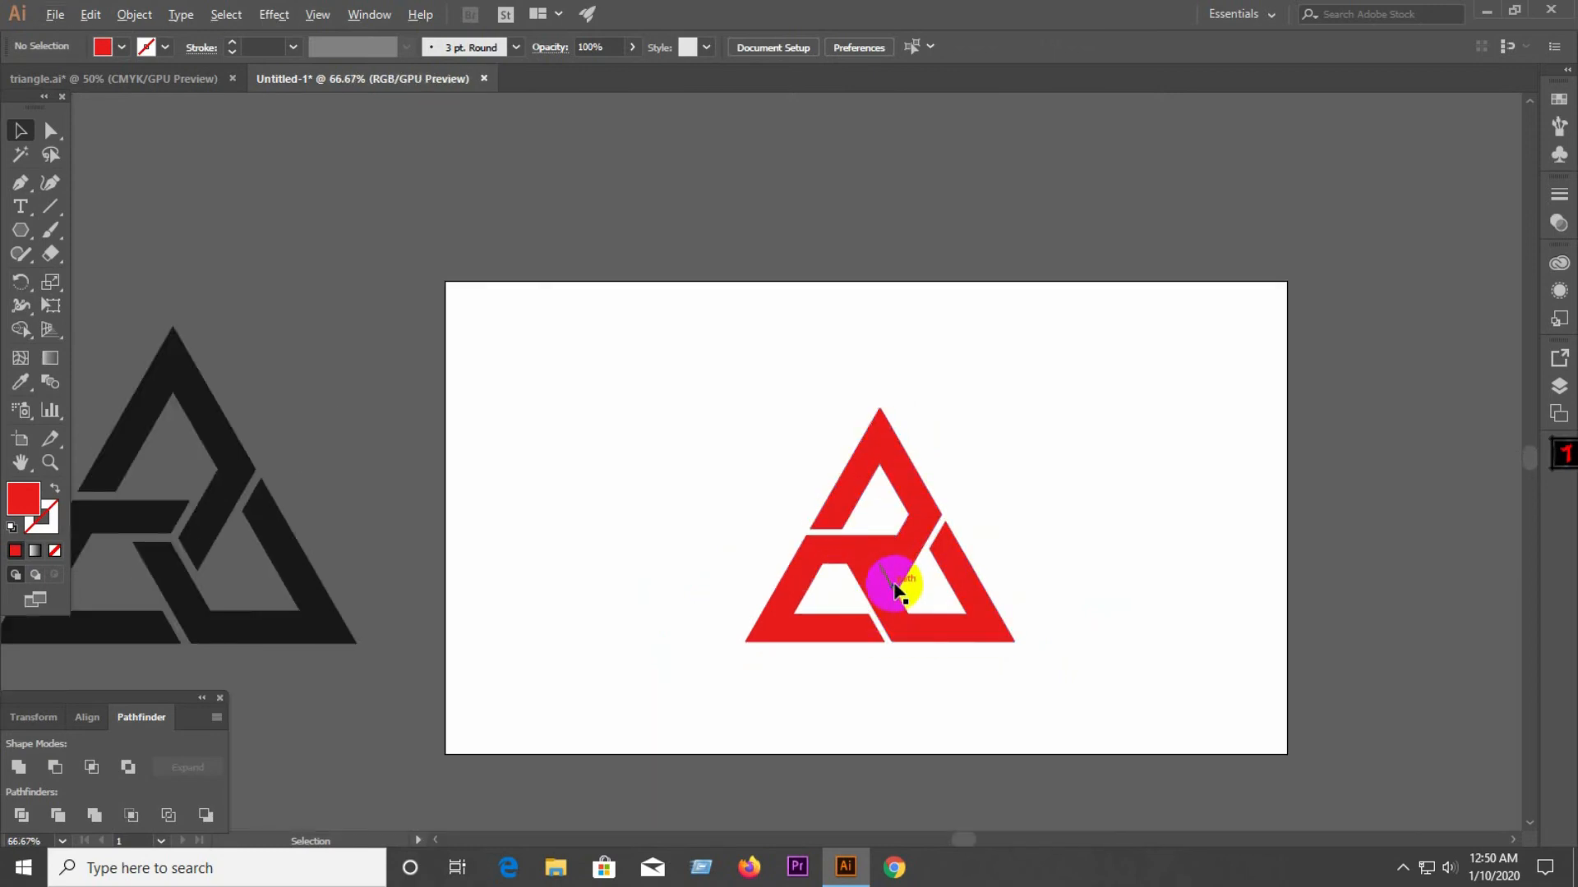
scroll(895, 589, up, 3)
key(Delete)
click(905, 597)
key(Delete)
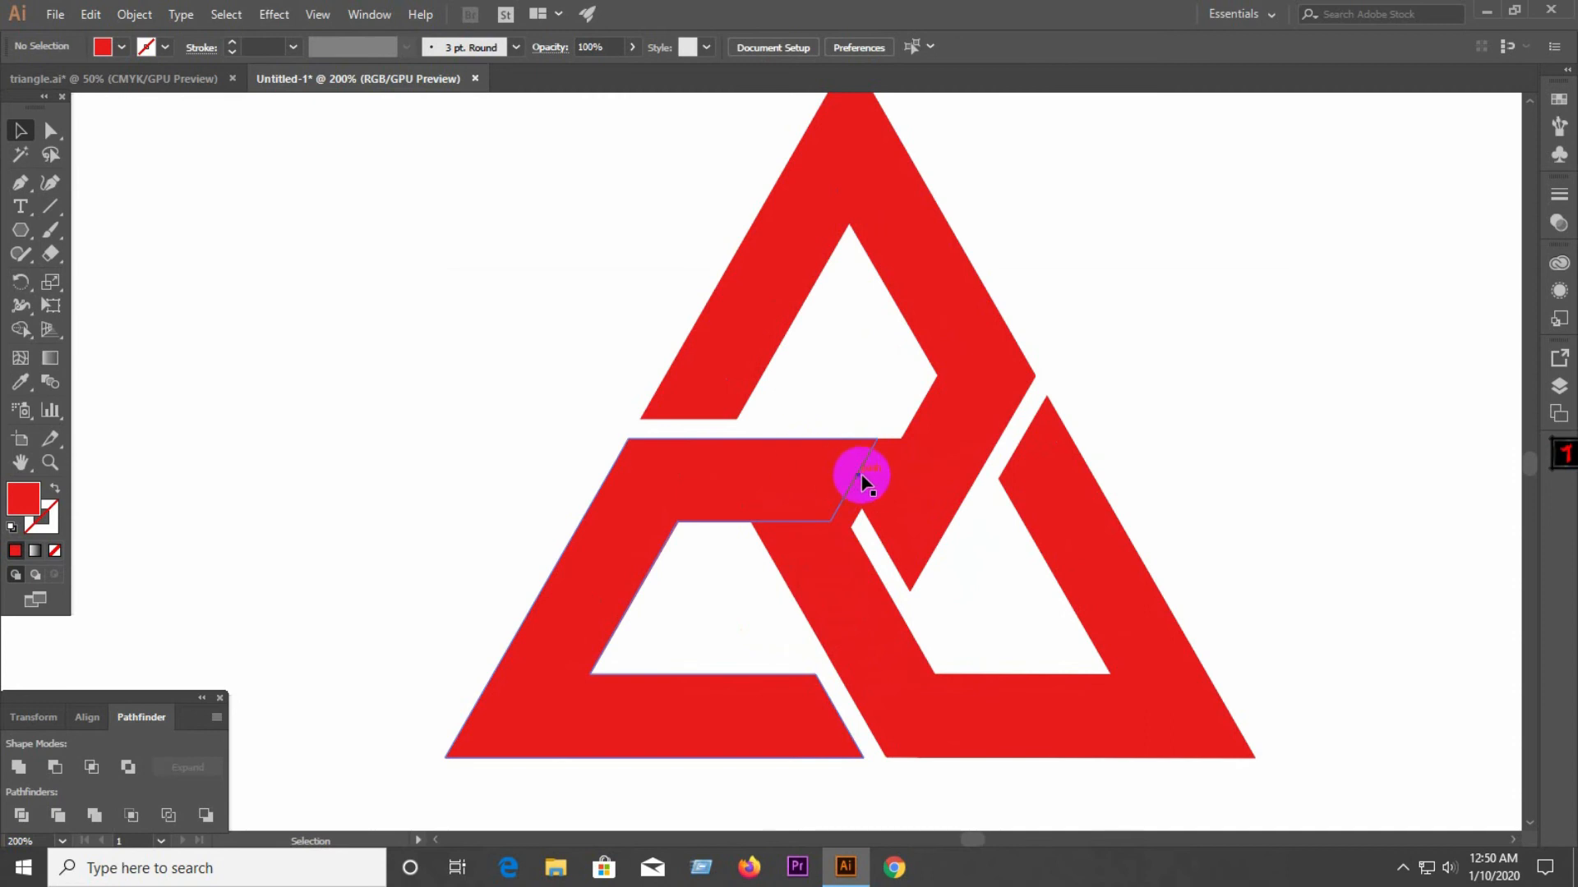
click(857, 499)
key(Delete)
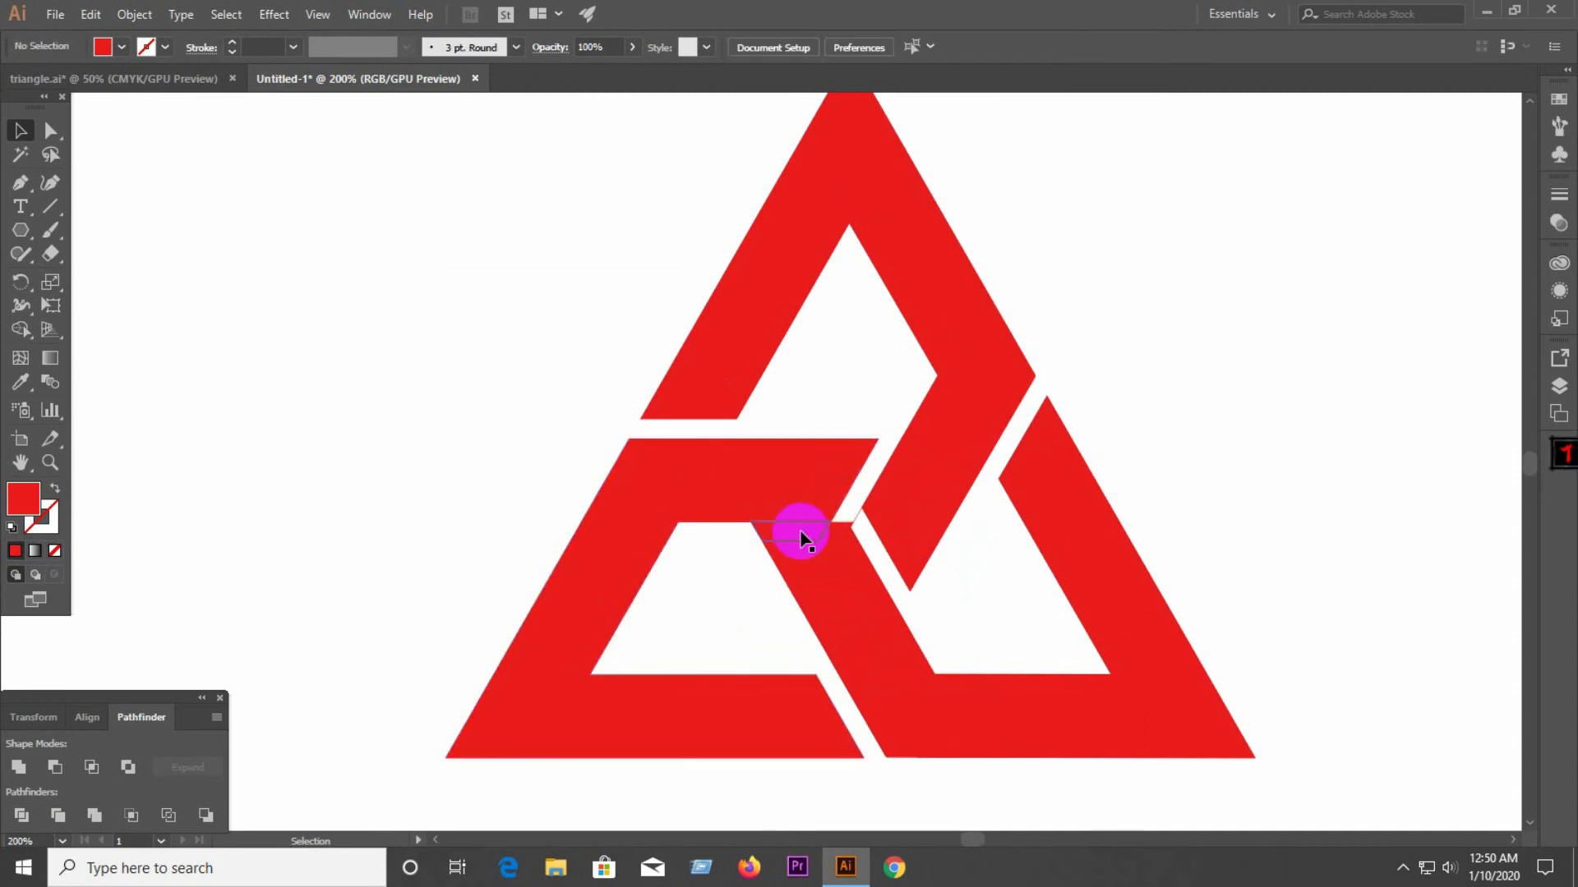
Step: Delete the strip under the lower-left band's upper arm, the leftover slivers at the centre, and the unfilled path in the lower-left opening
click(804, 539)
key(Delete)
click(851, 526)
key(Delete)
click(849, 535)
key(Delete)
click(852, 530)
key(Delete)
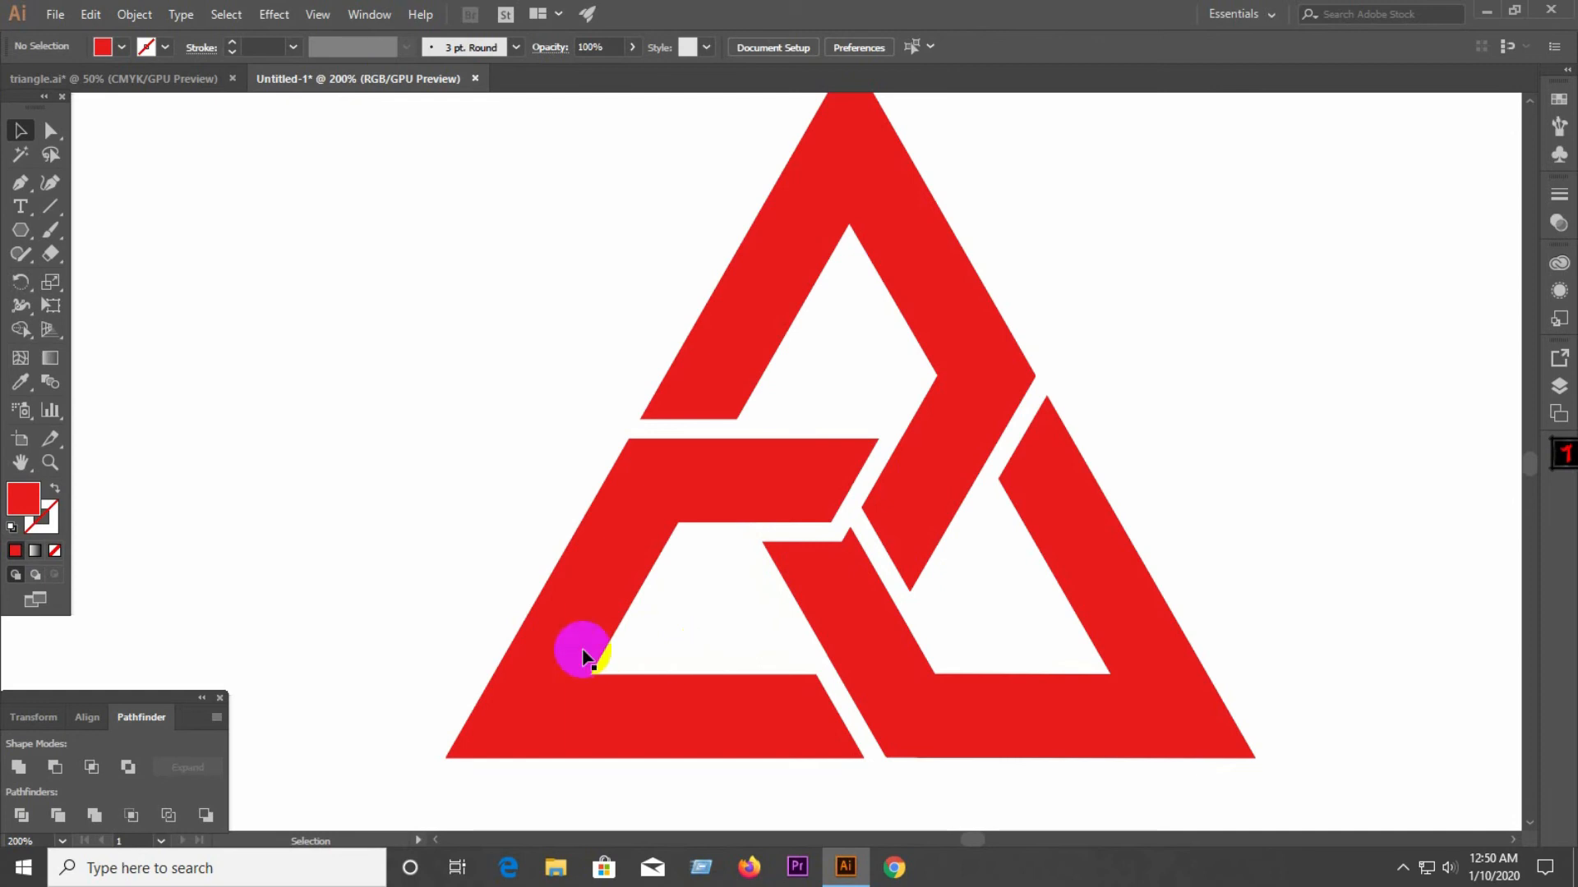
click(779, 656)
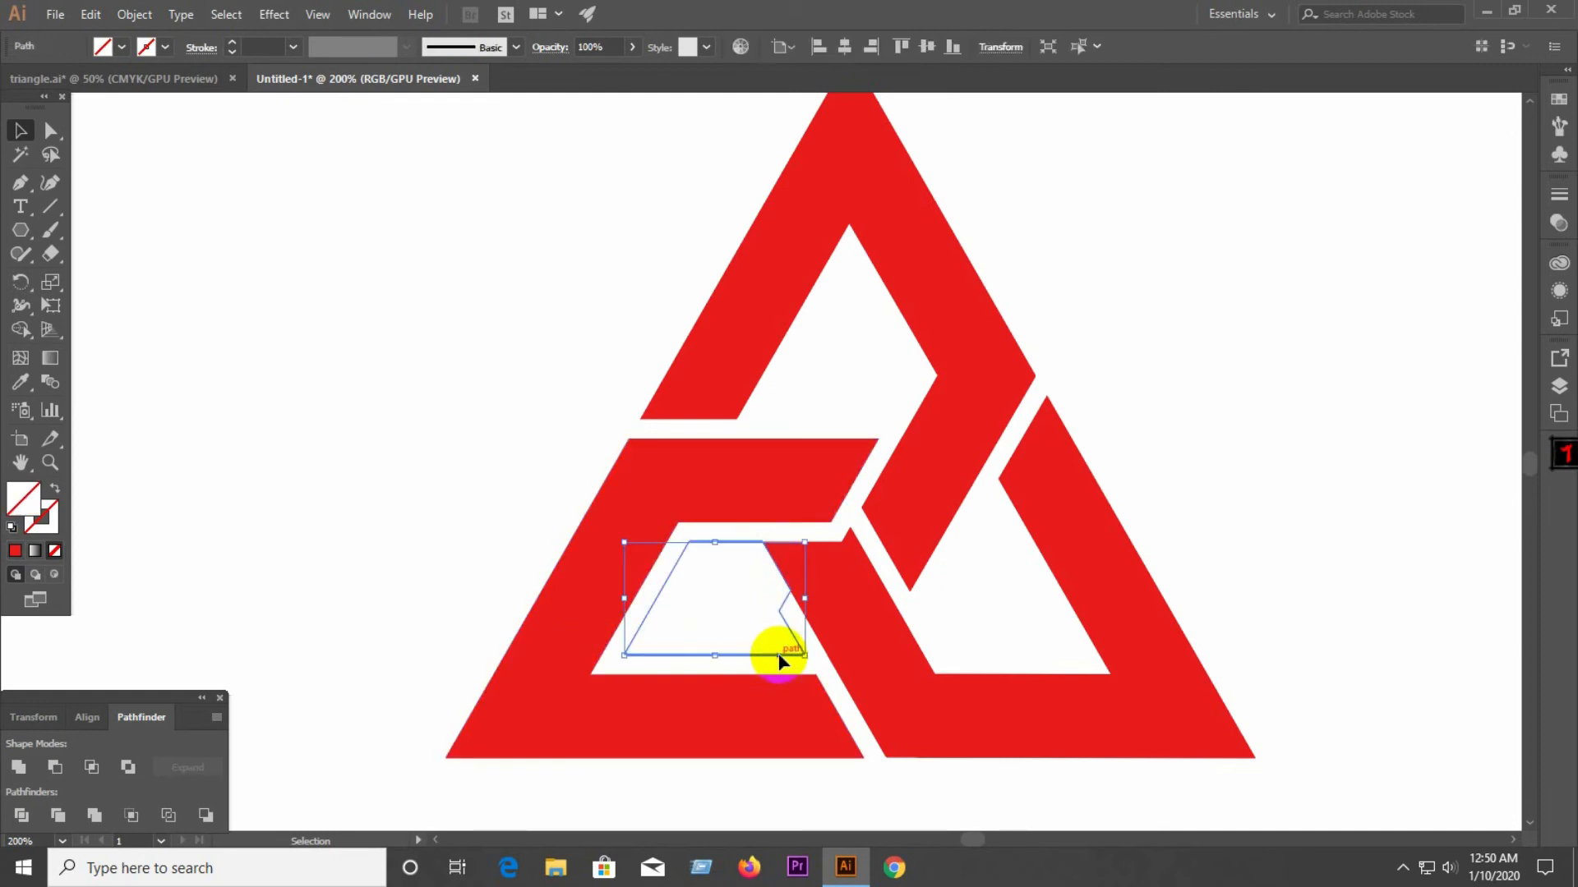
key(Delete)
Step: Draw a horizontal line along the lower-right band's flat upper edge, extending past its protruding tip
scroll(853, 544, up, 4)
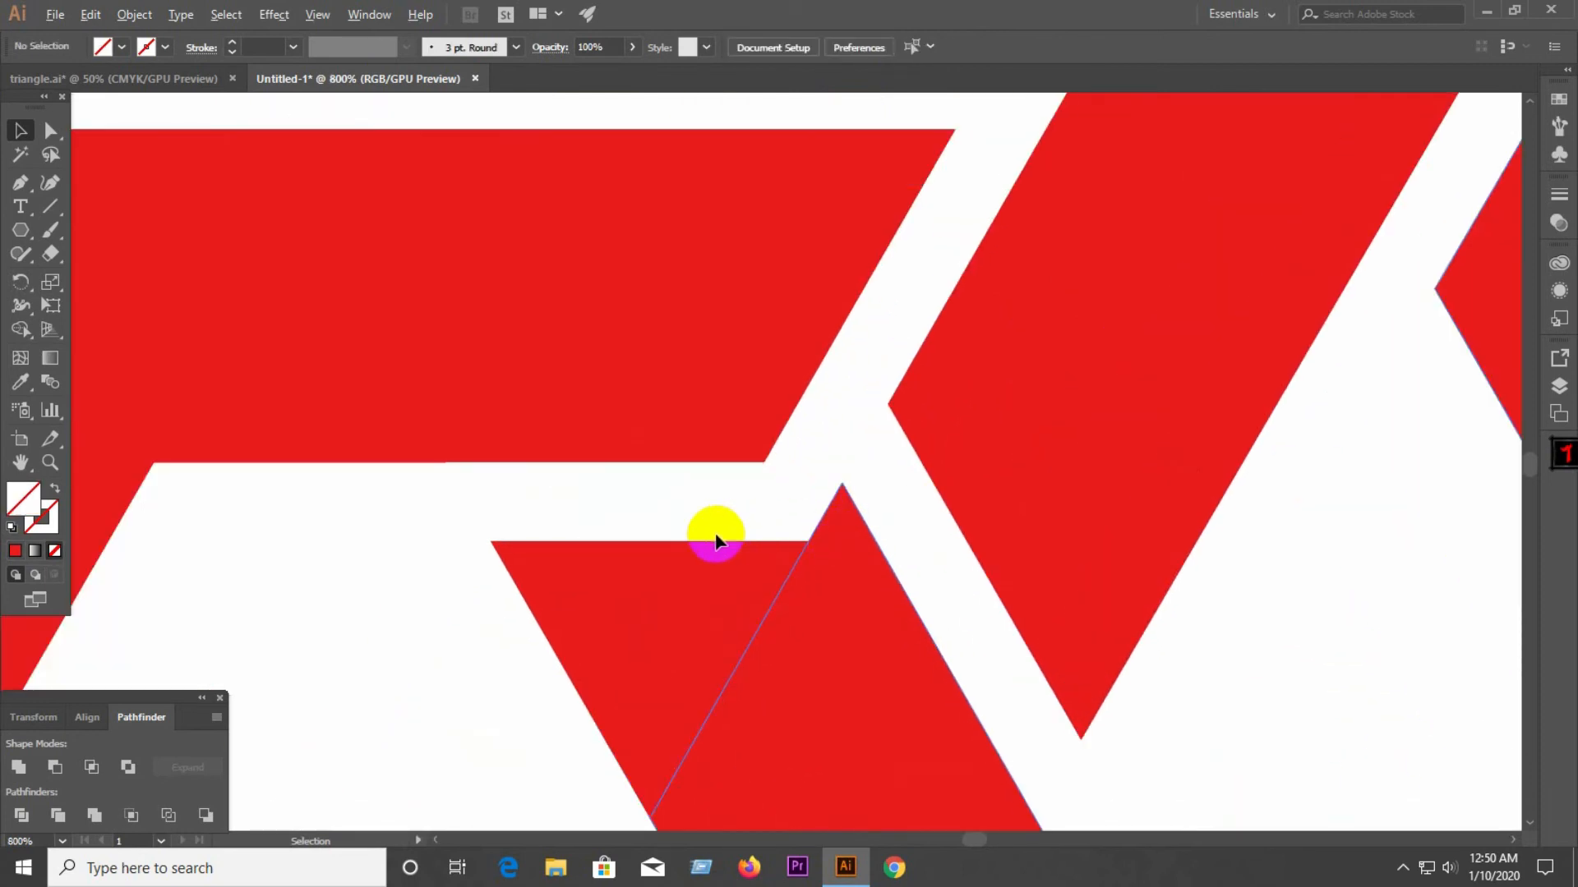
click(49, 215)
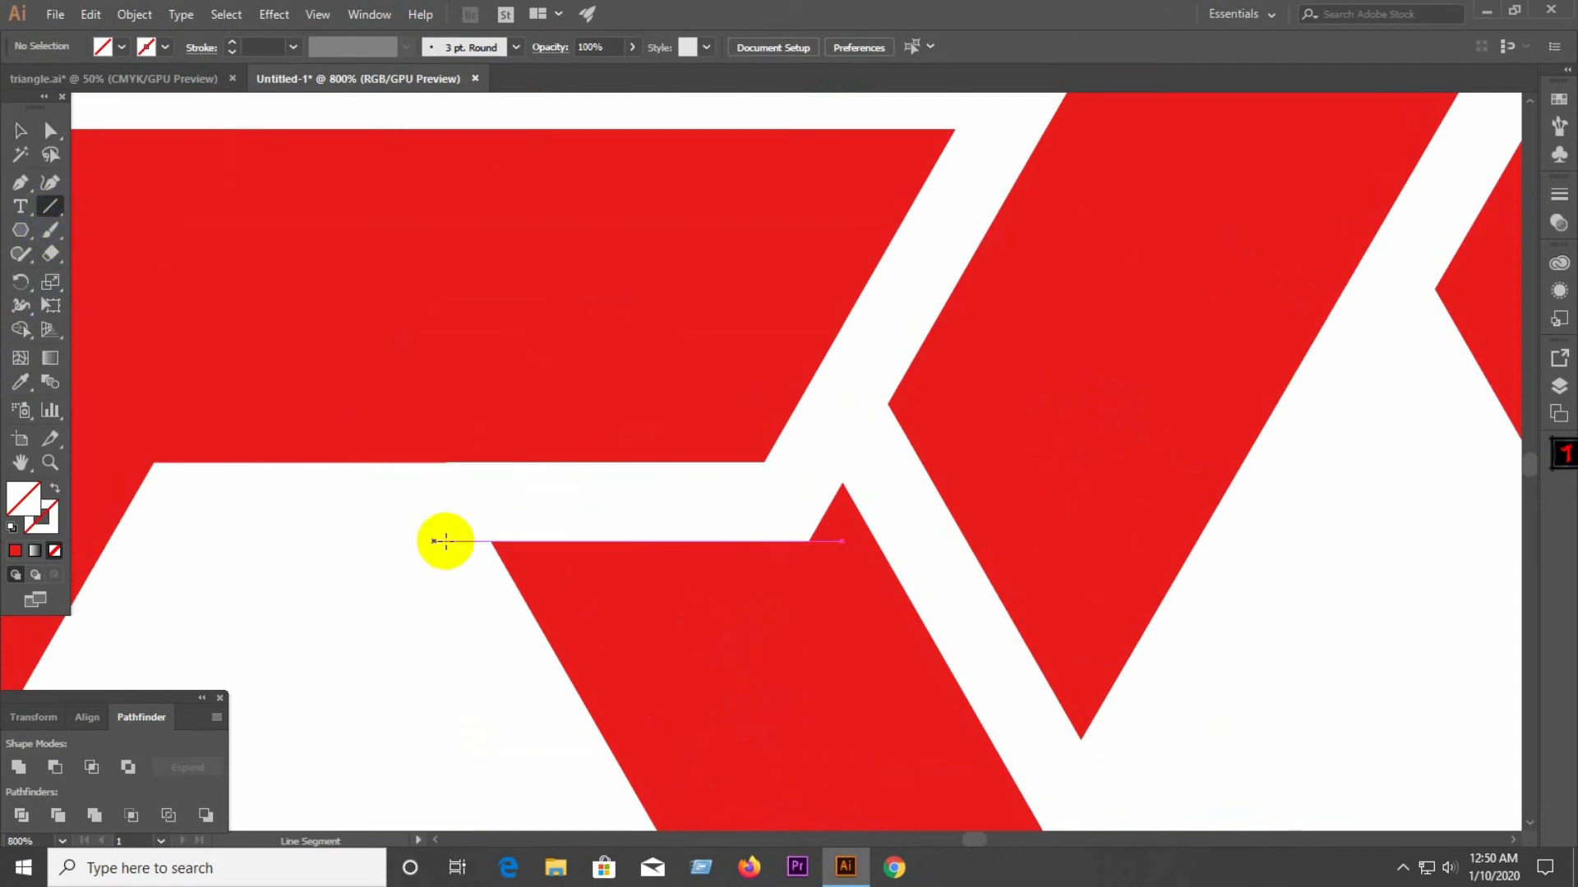
drag(488, 541, 900, 564)
Step: Divide the lower-right band with the horizontal line and ungroup the resulting pieces
click(35, 138)
shift+click(891, 623)
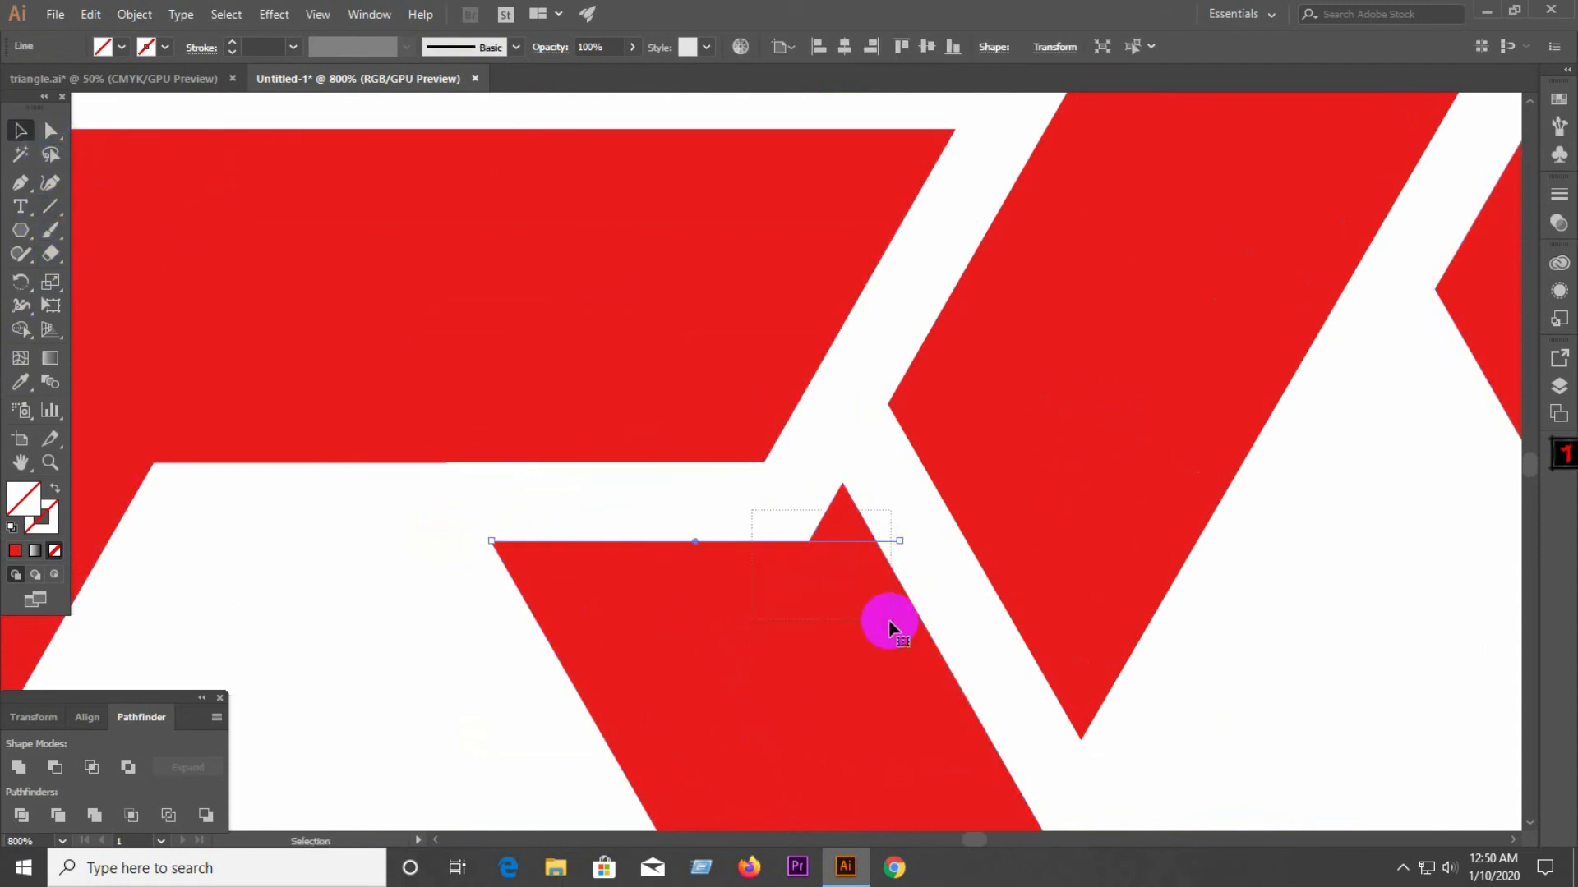
click(19, 816)
right_click(761, 605)
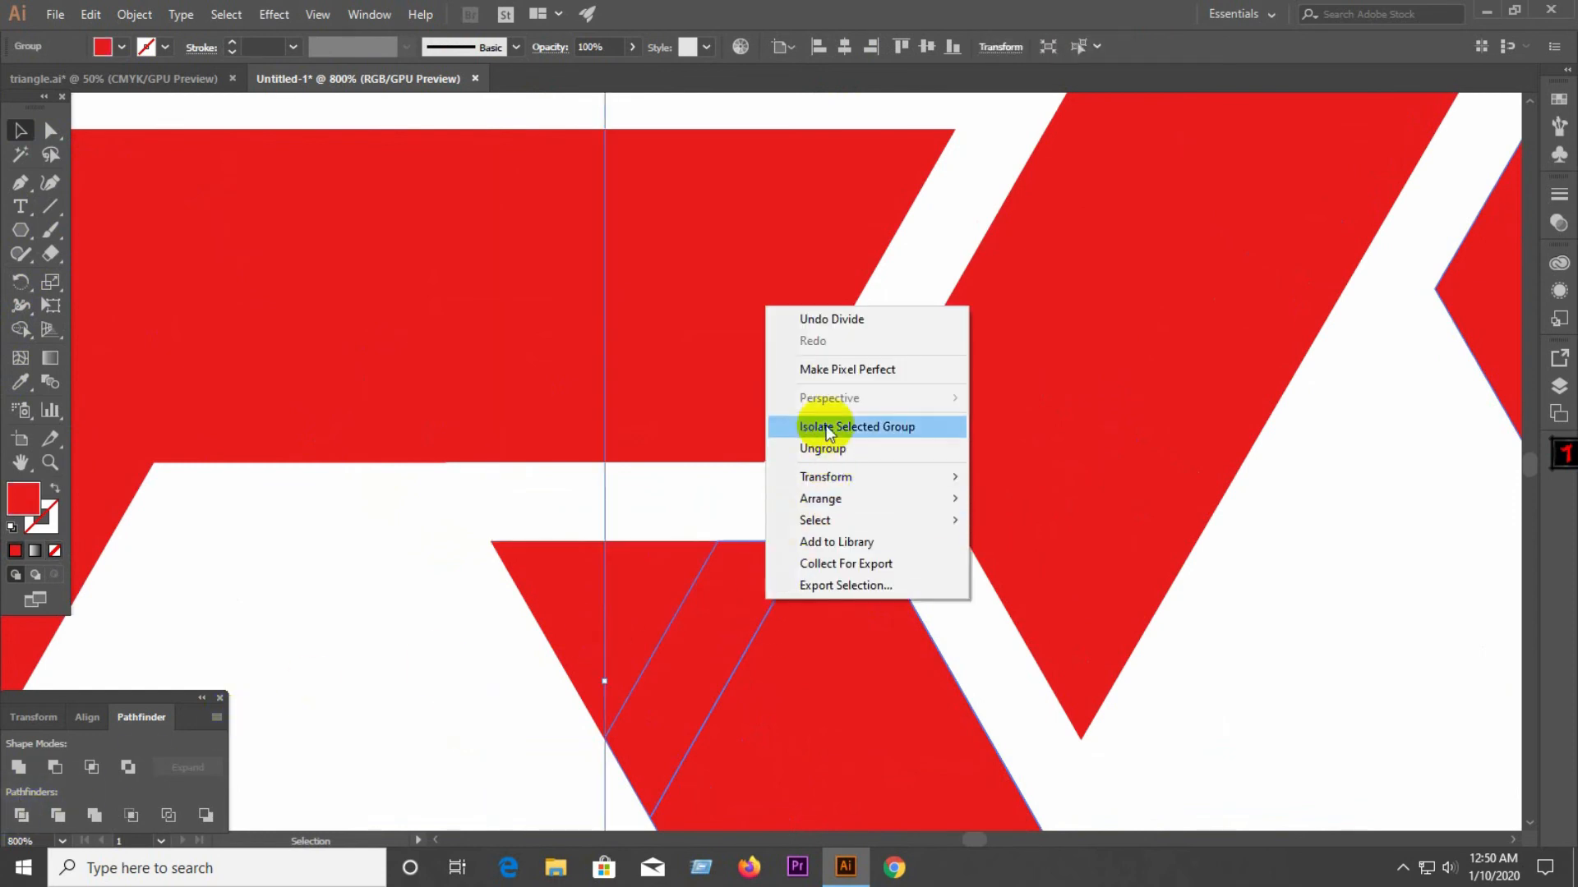
click(822, 428)
Step: Delete the small triangular tip pieces above the lower-right band's flat upper edge
click(828, 518)
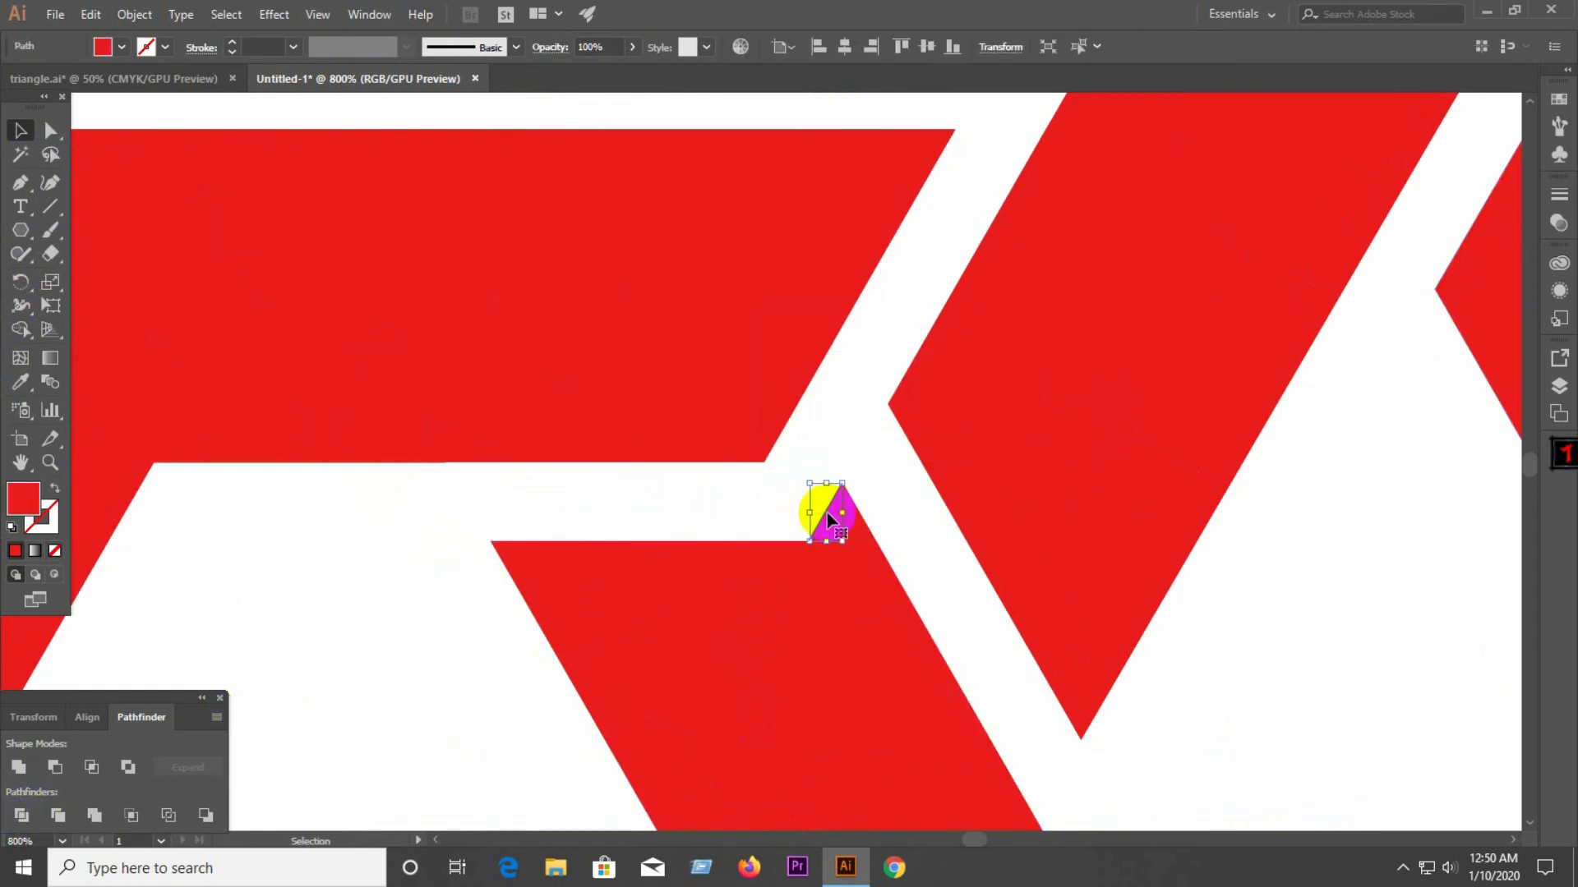
click(838, 526)
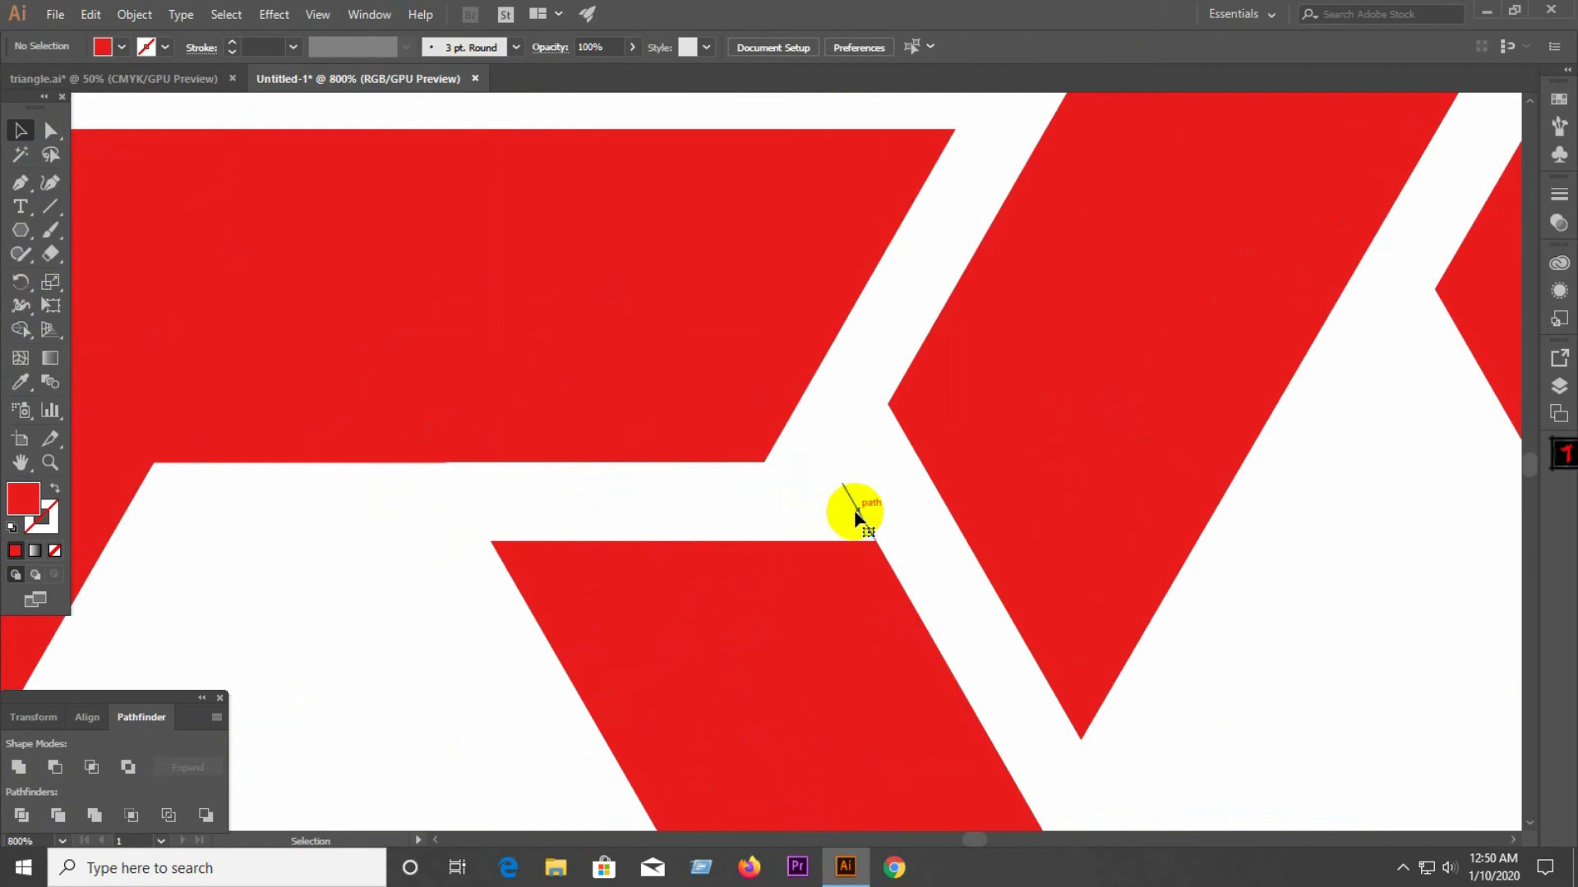
key(ctrl+1)
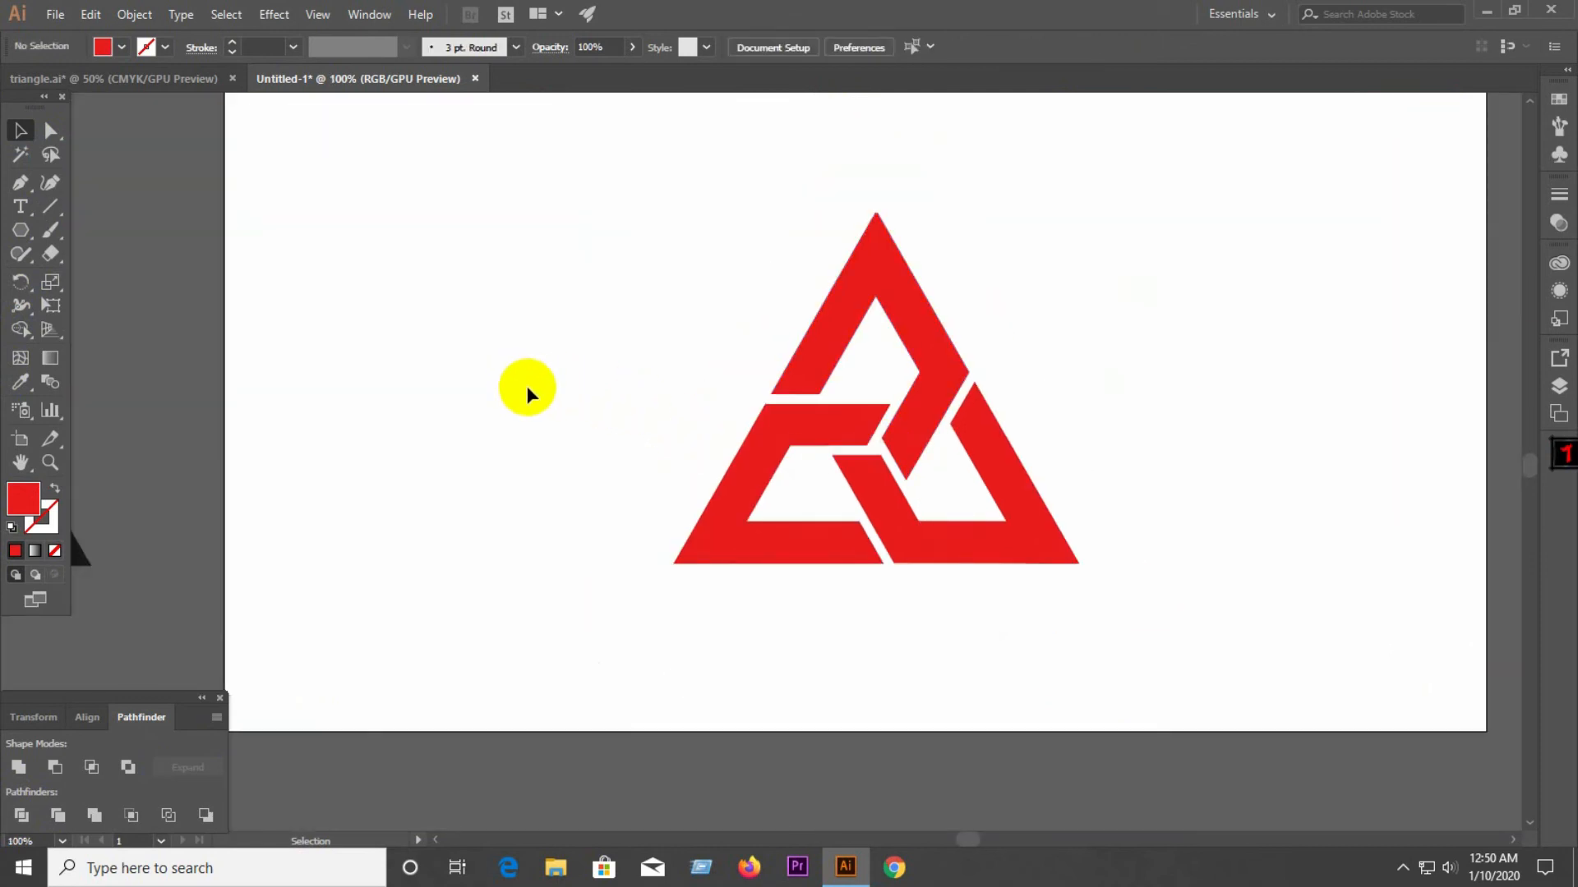
Step: Delete the stray unfilled path at the inner end of the lower-right band
drag(598, 208, 1131, 641)
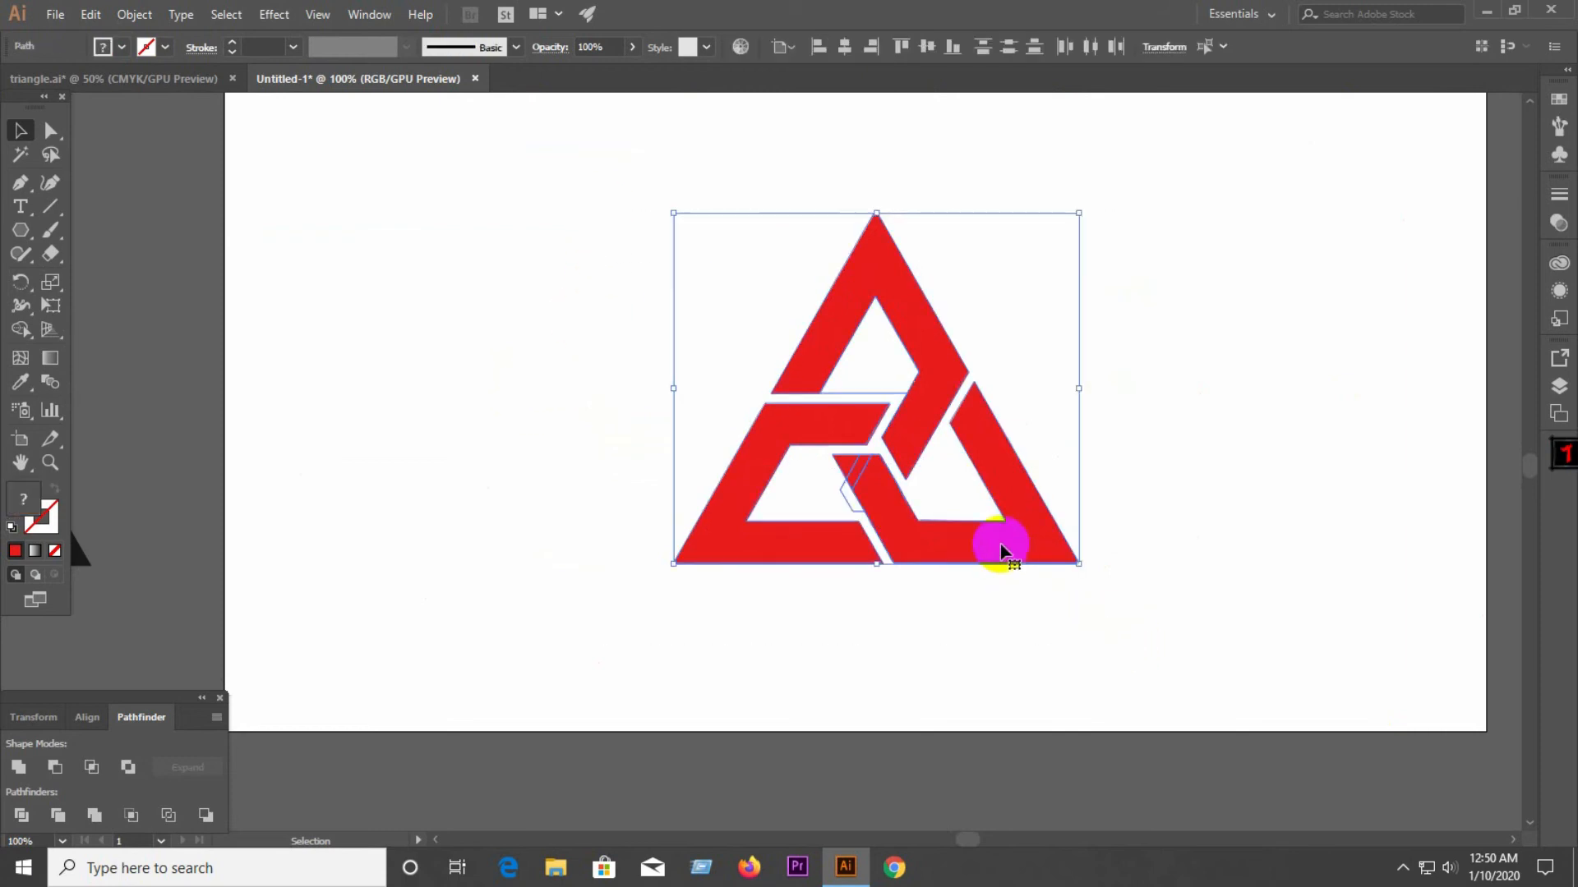
click(845, 494)
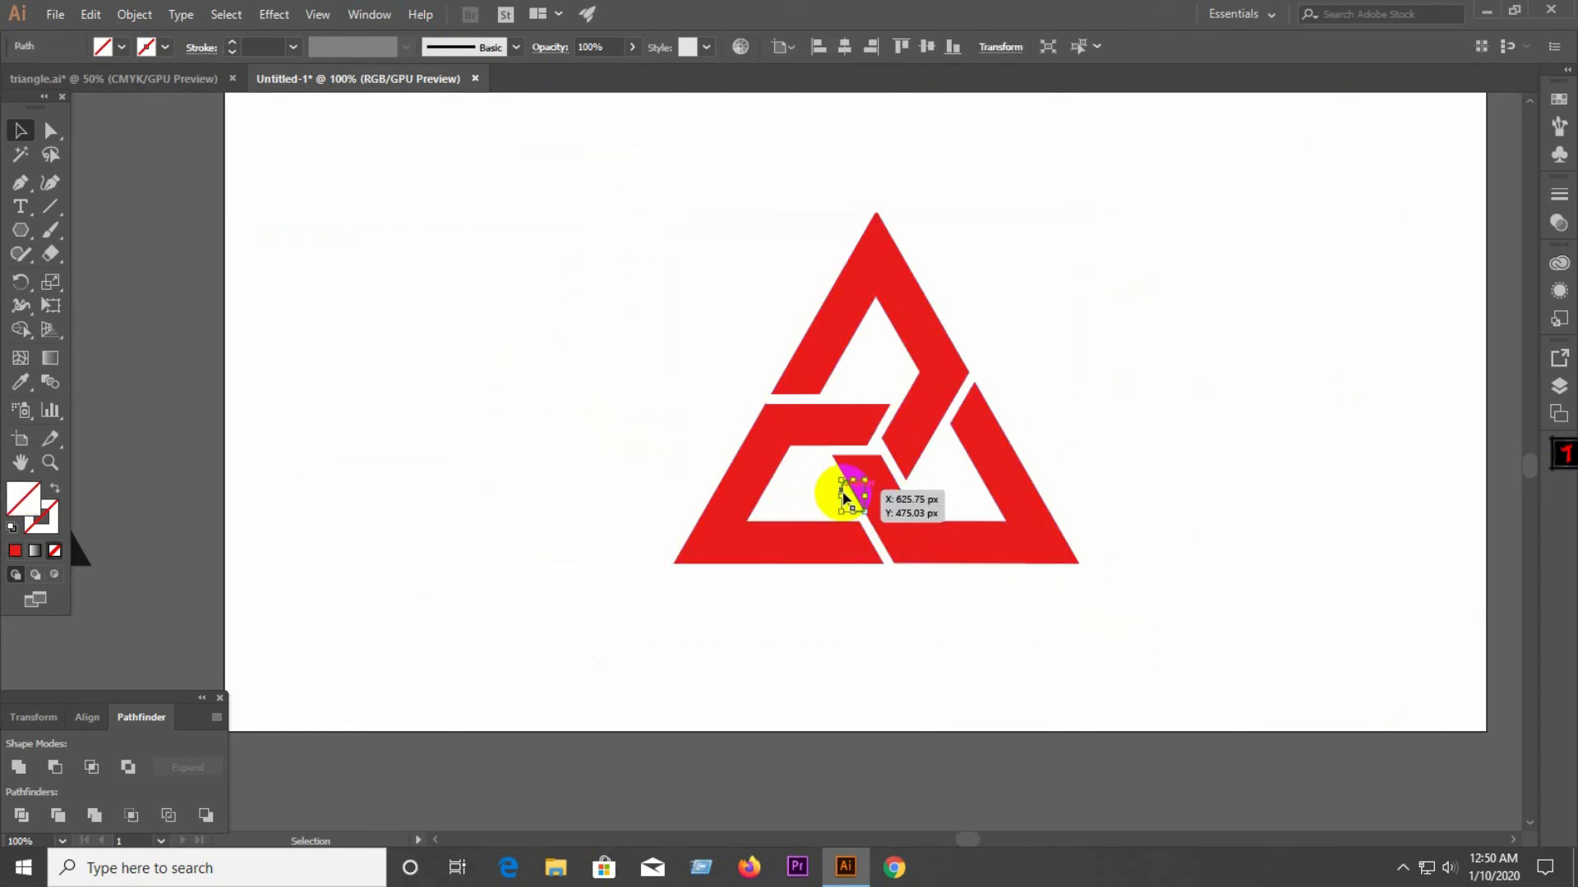
click(900, 386)
drag(575, 261, 1233, 672)
click(1201, 582)
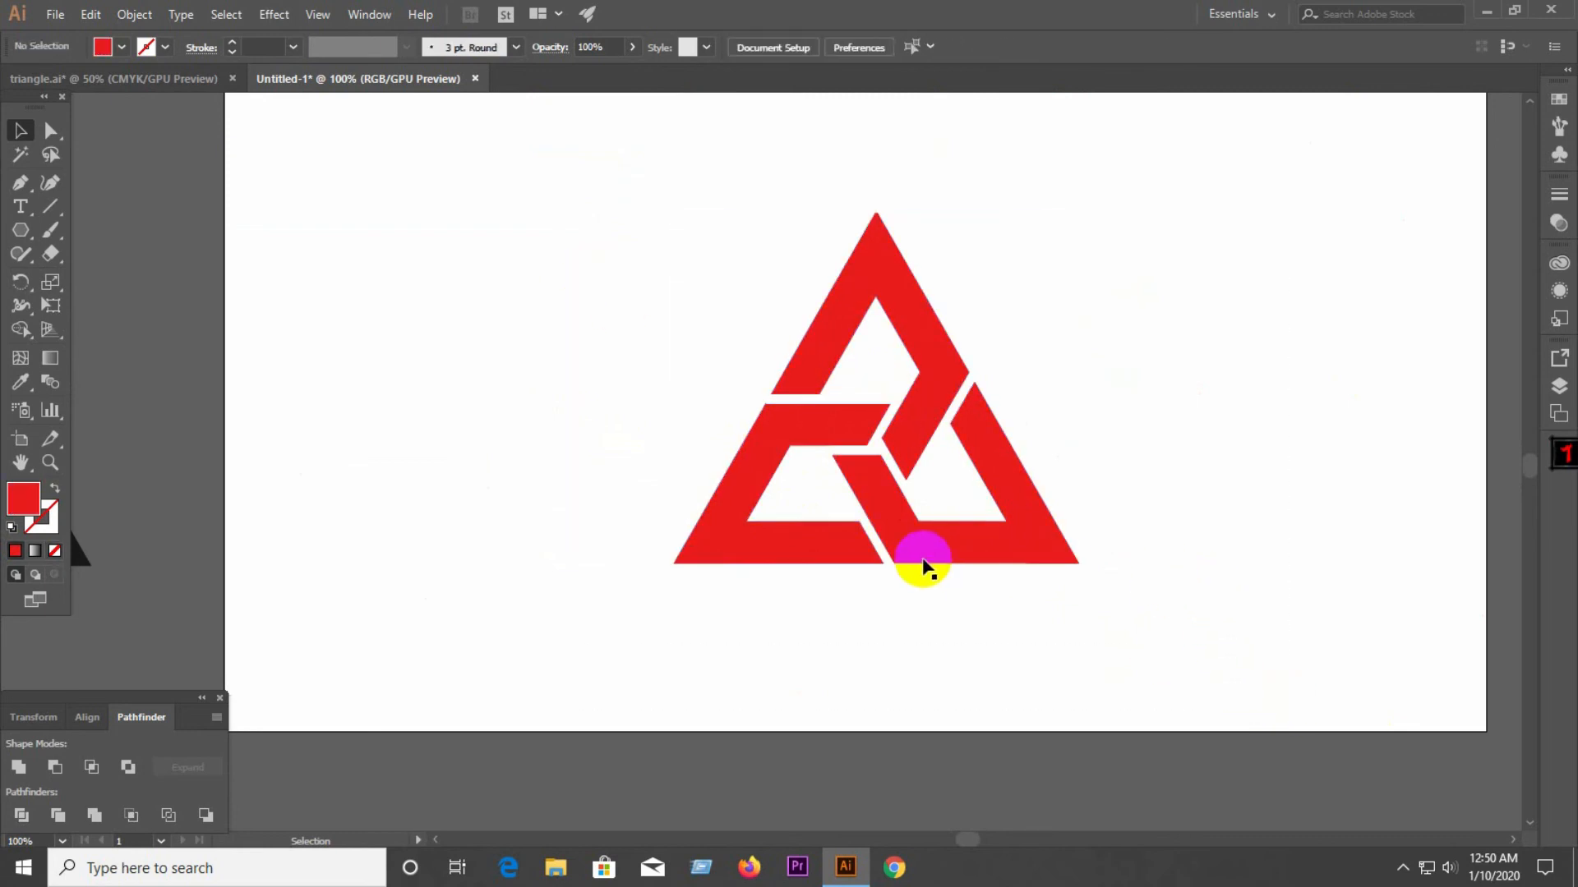
Step: Fill all the logo pieces with magenta #AF19A1
drag(511, 221, 1230, 624)
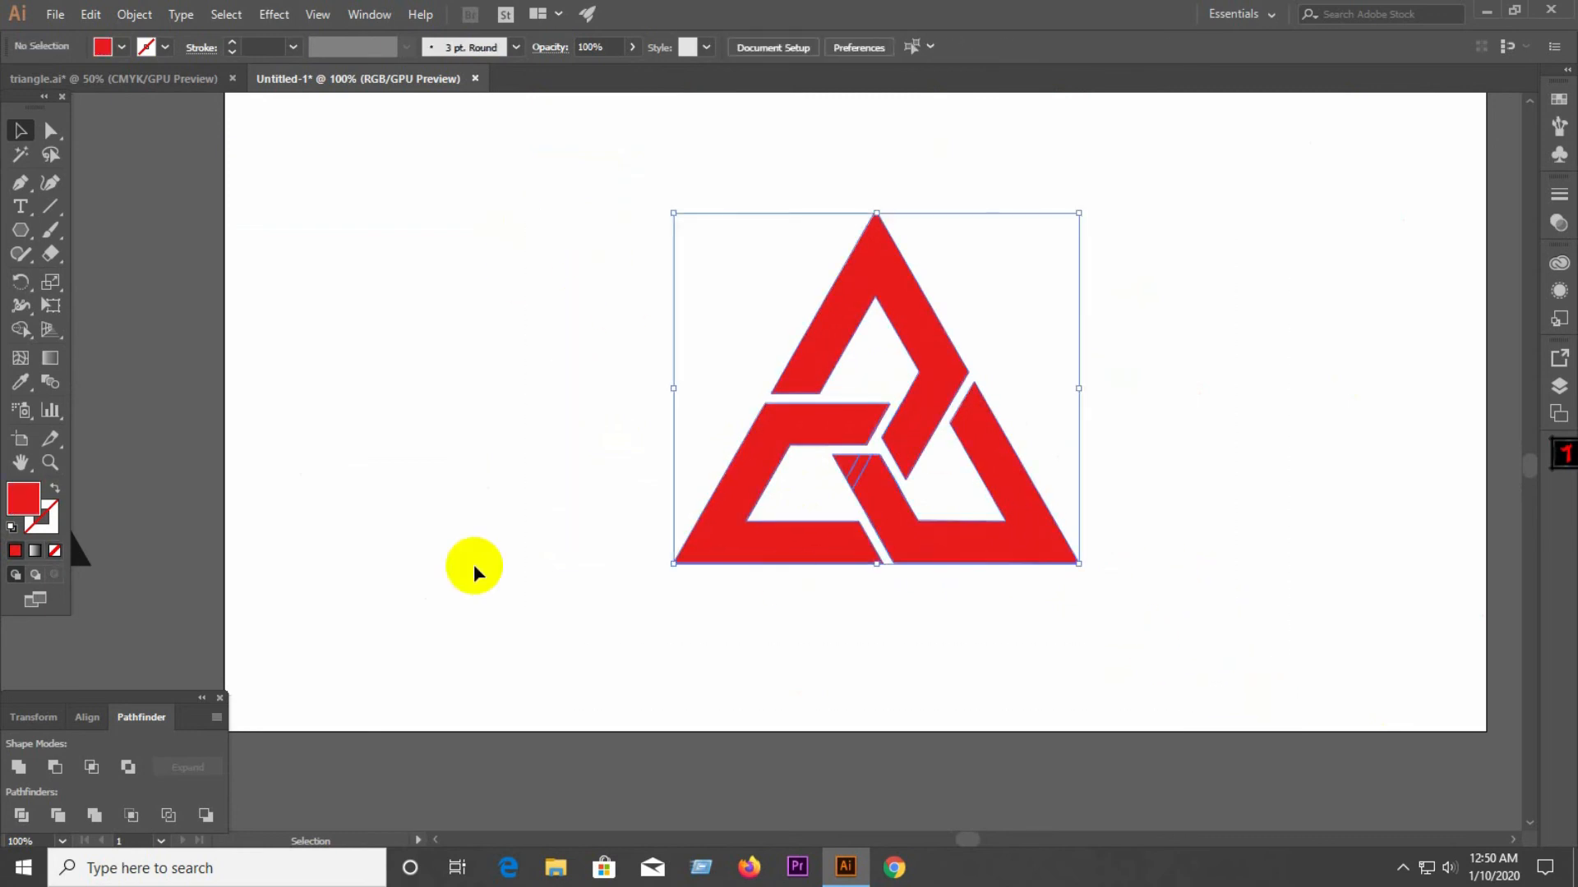
click(55, 551)
double_click(23, 498)
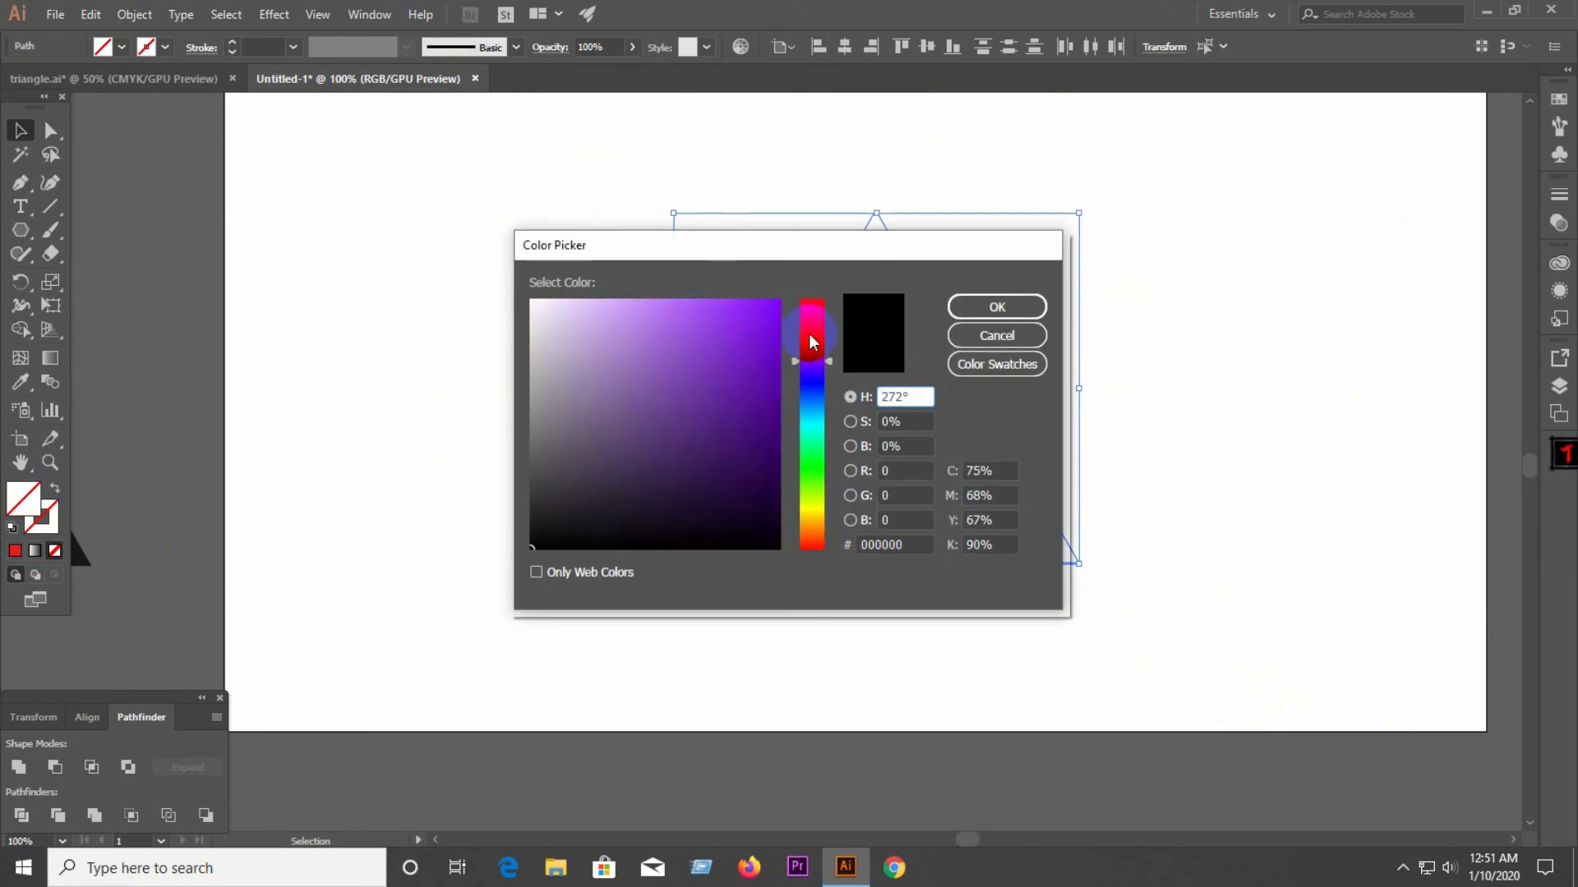
mouse_move(816, 391)
mouse_down()
mouse_move(816, 343)
mouse_move(750, 324)
mouse_move(745, 377)
mouse_up()
click(985, 307)
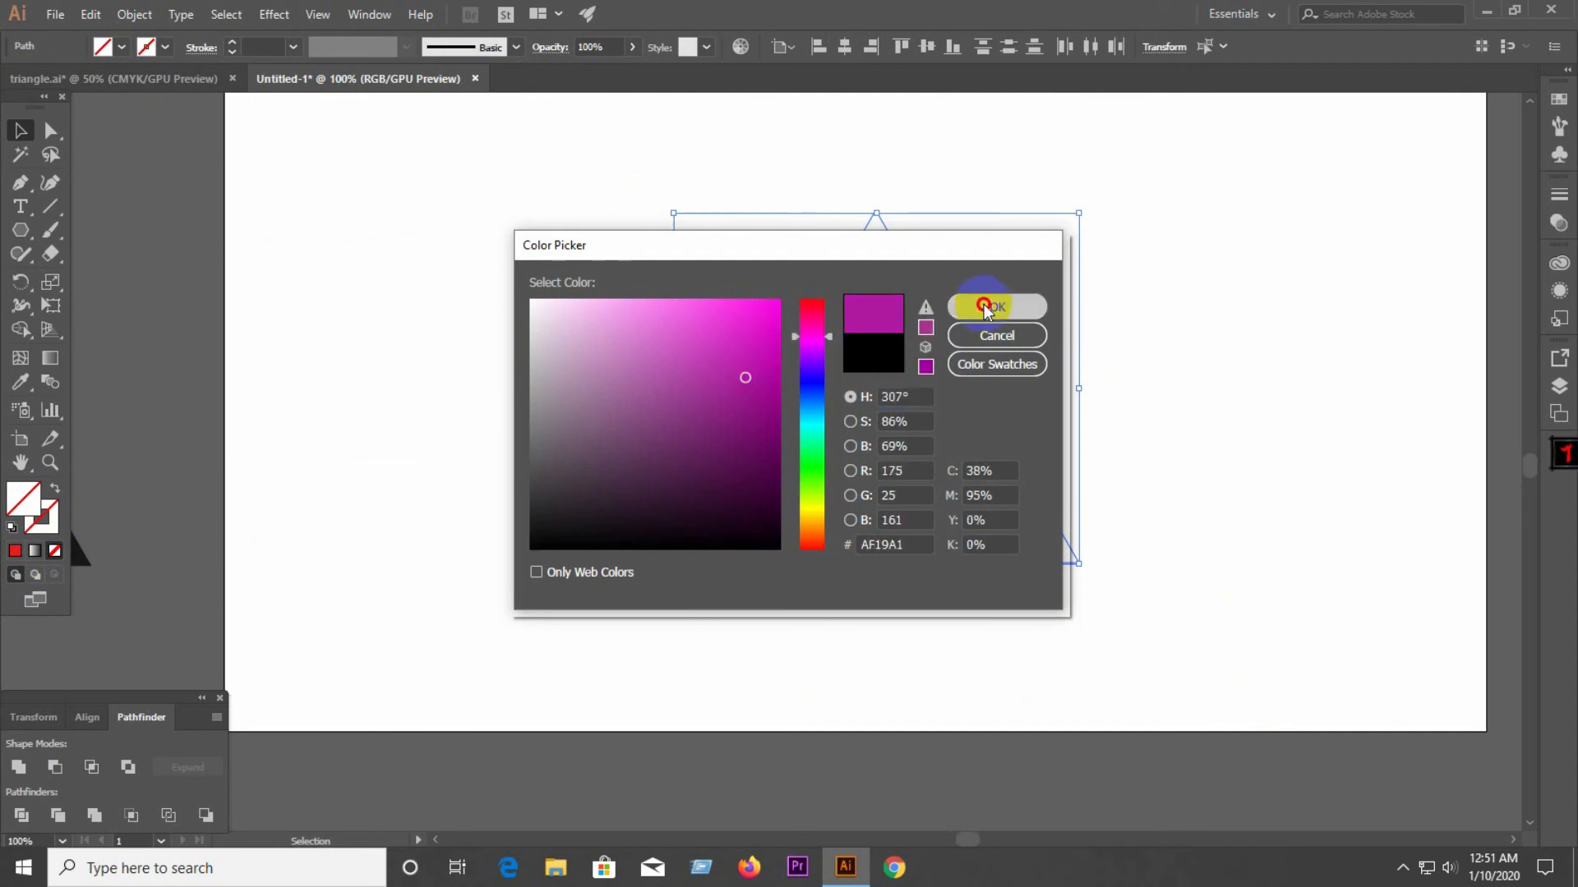
click(559, 250)
Step: Unite all the touching logo pieces with the Pathfinder
drag(556, 215, 1205, 569)
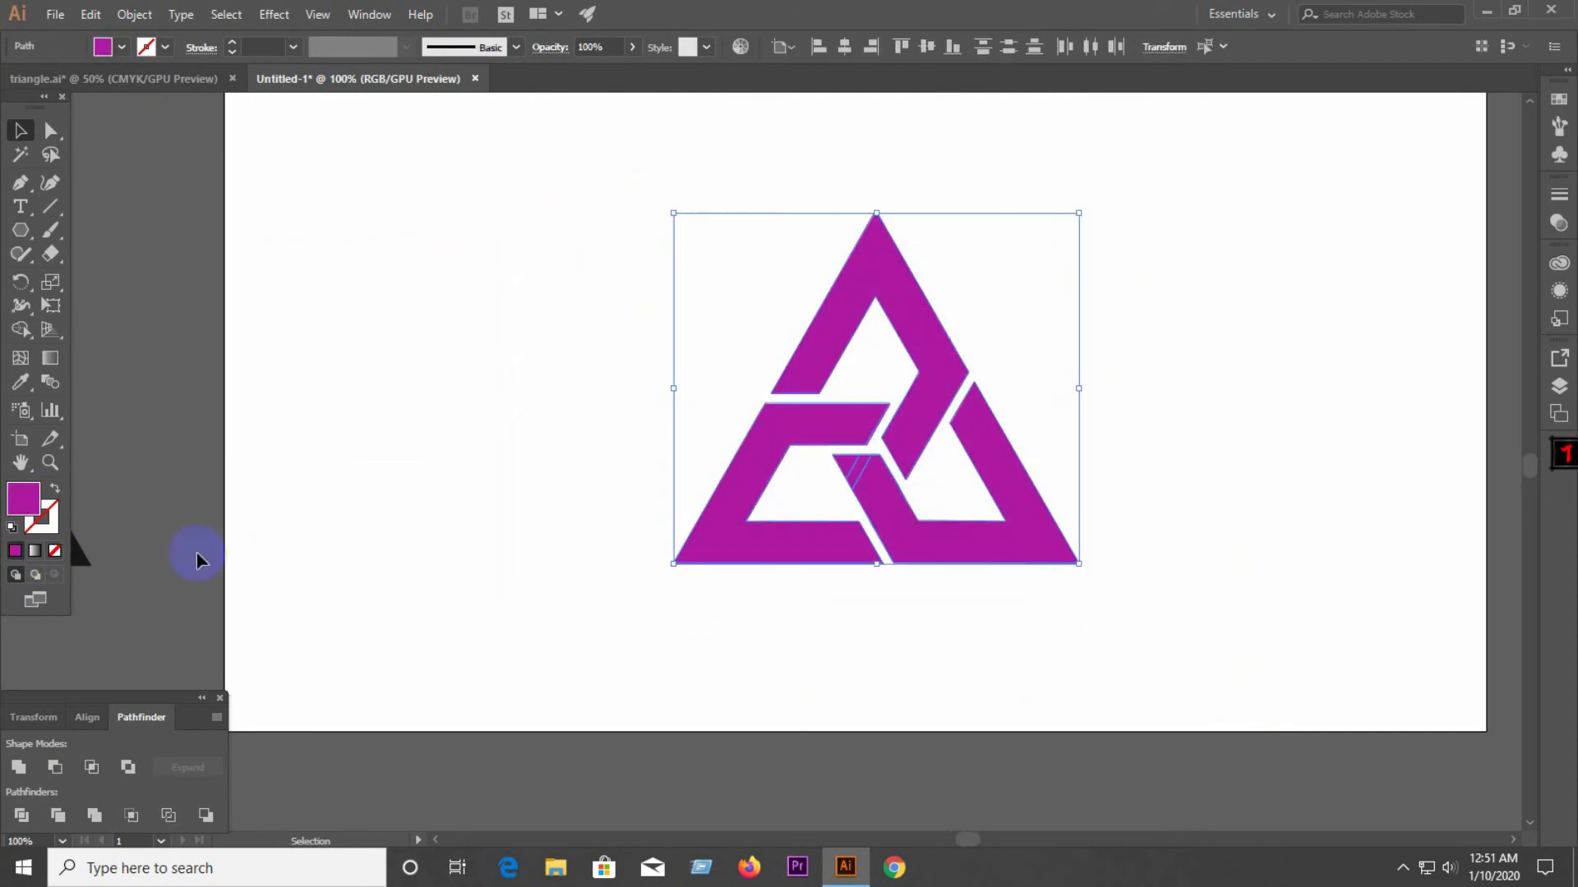
click(20, 768)
click(513, 467)
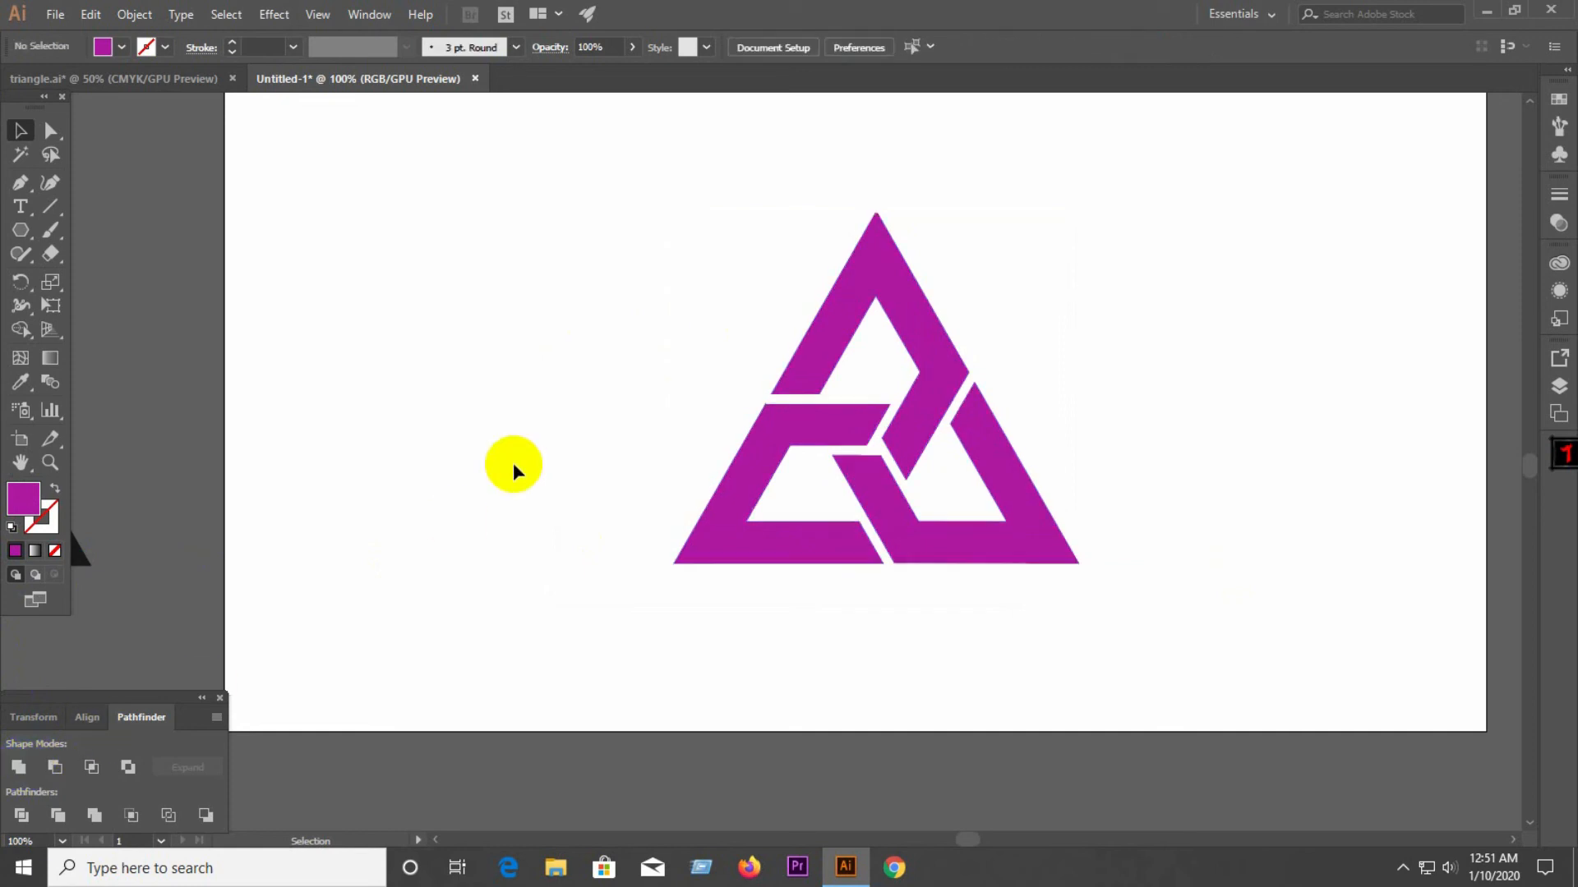
Step: Ungroup the united logo into separate bands
scroll(1057, 588, down, 2)
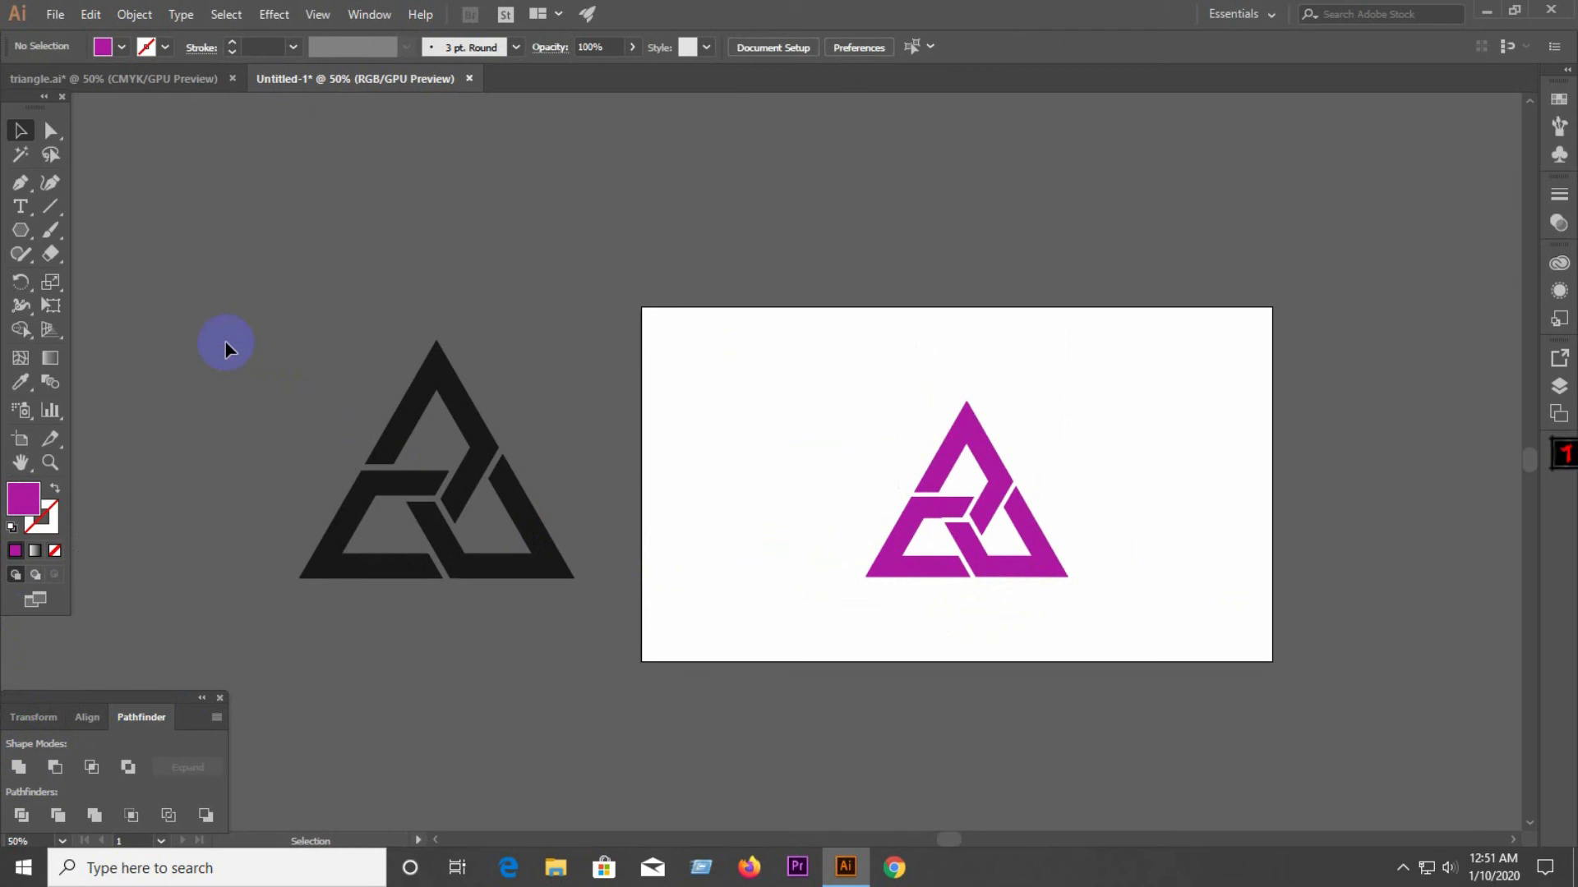
scroll(966, 567, up, 4)
scroll(997, 570, down, 1)
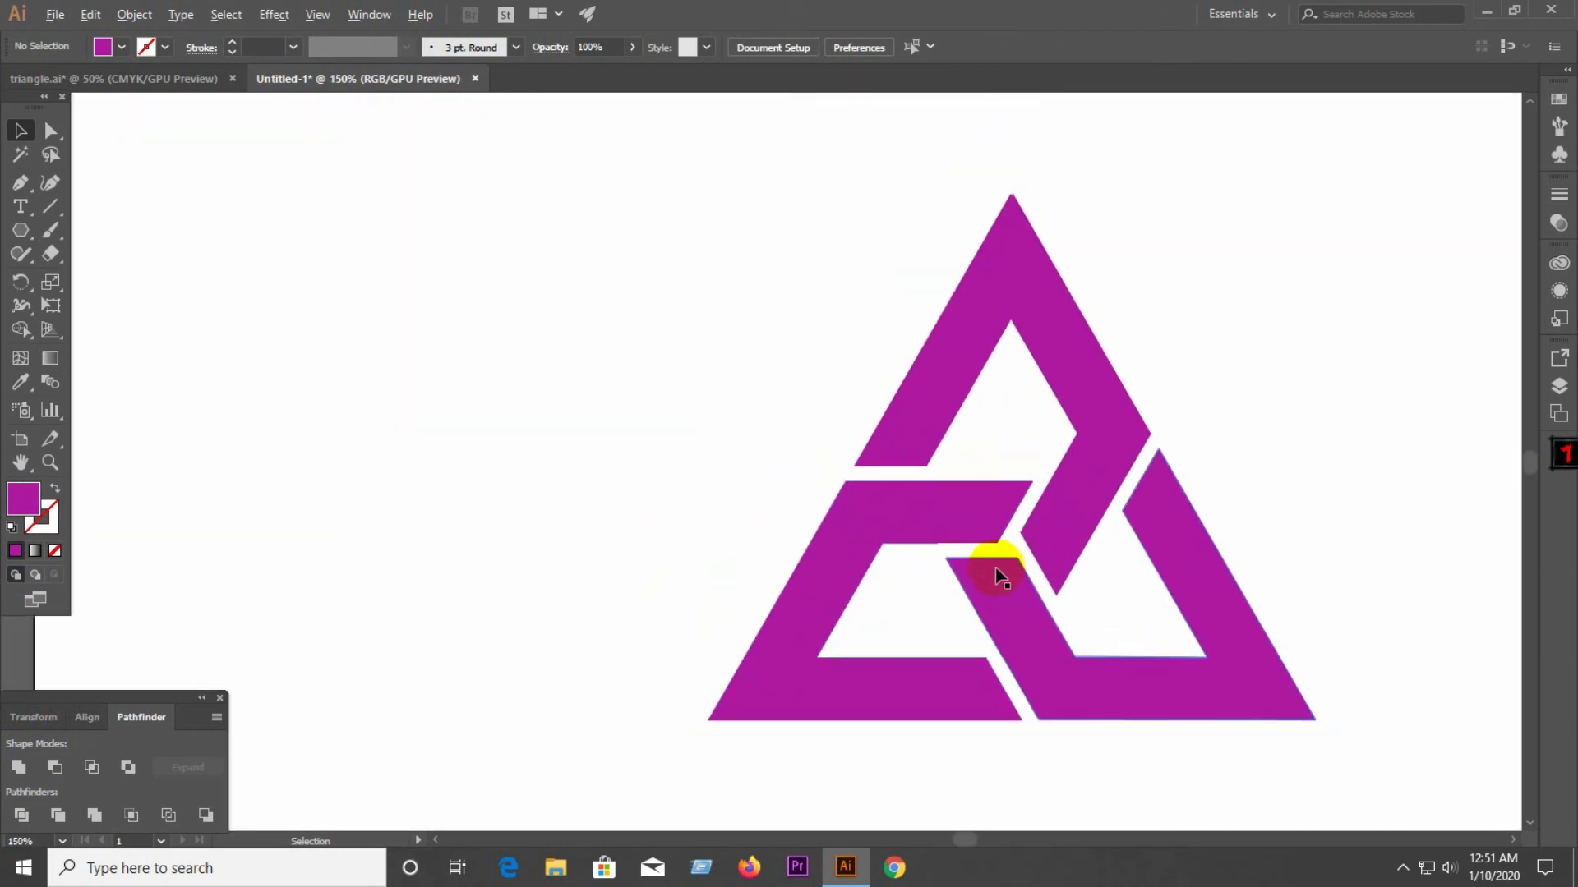
scroll(695, 514, down, 2)
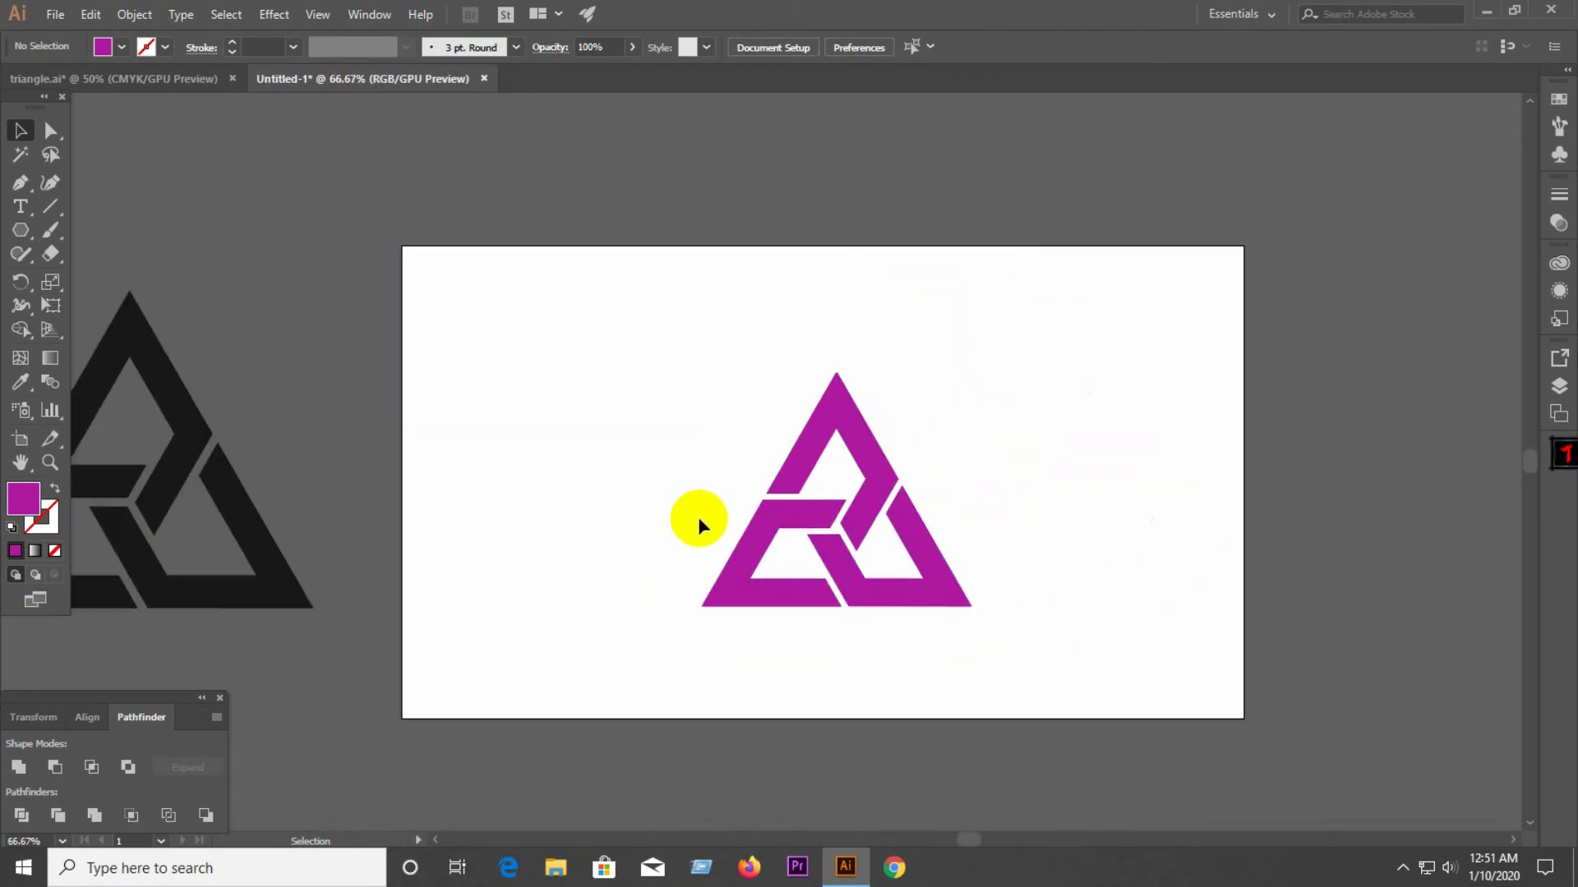
right_click(782, 528)
click(837, 664)
click(794, 548)
Step: Apply a linear gradient fill to the lower-left band and make its starting colour stop purple
click(800, 525)
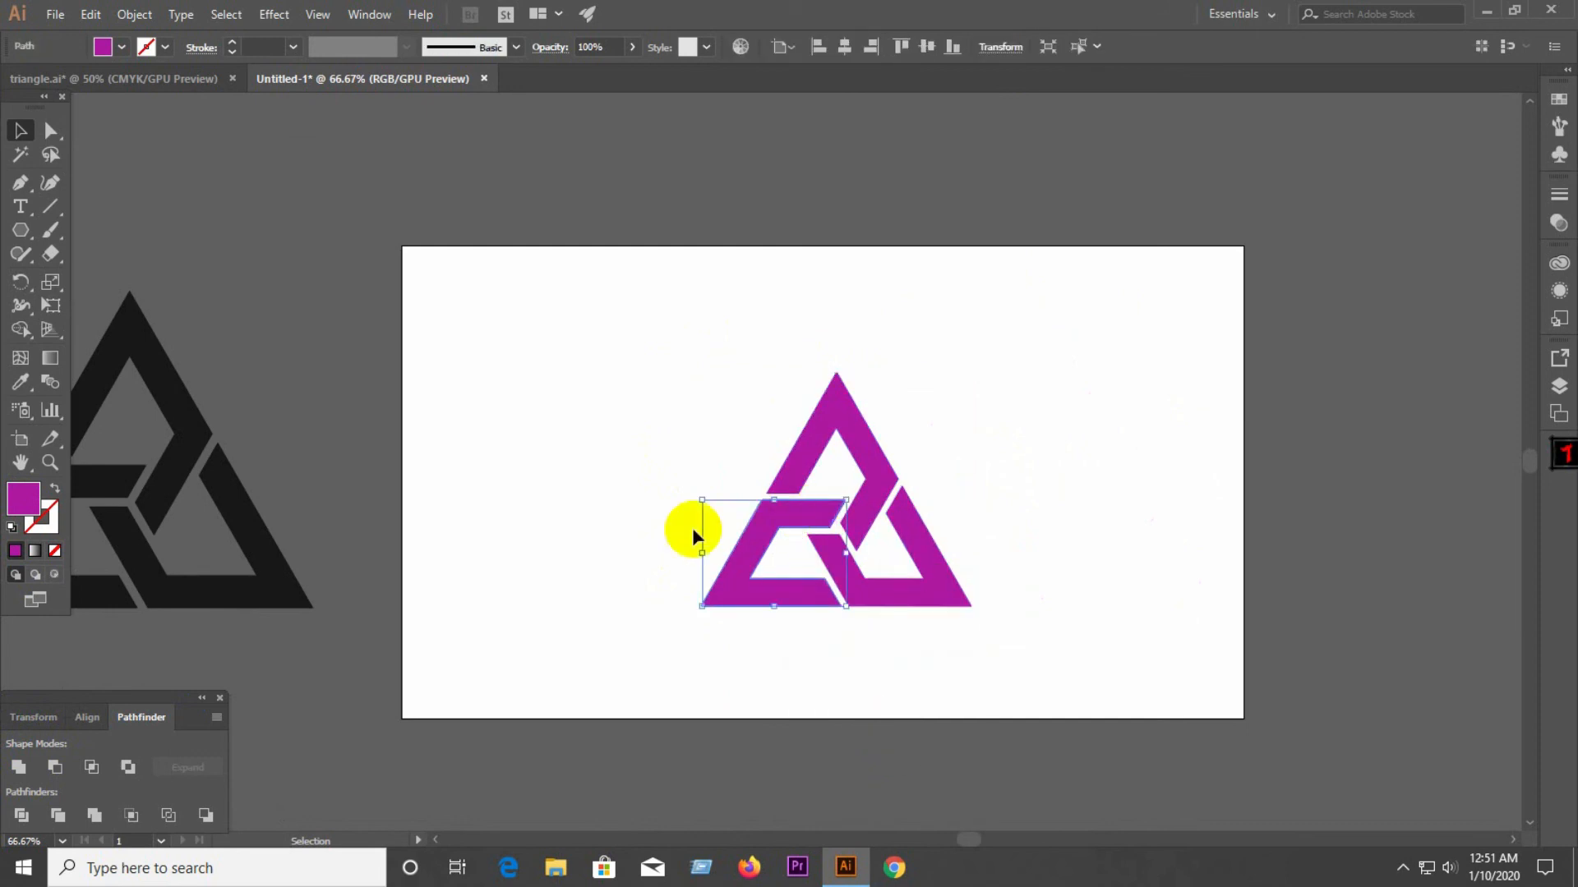
click(57, 551)
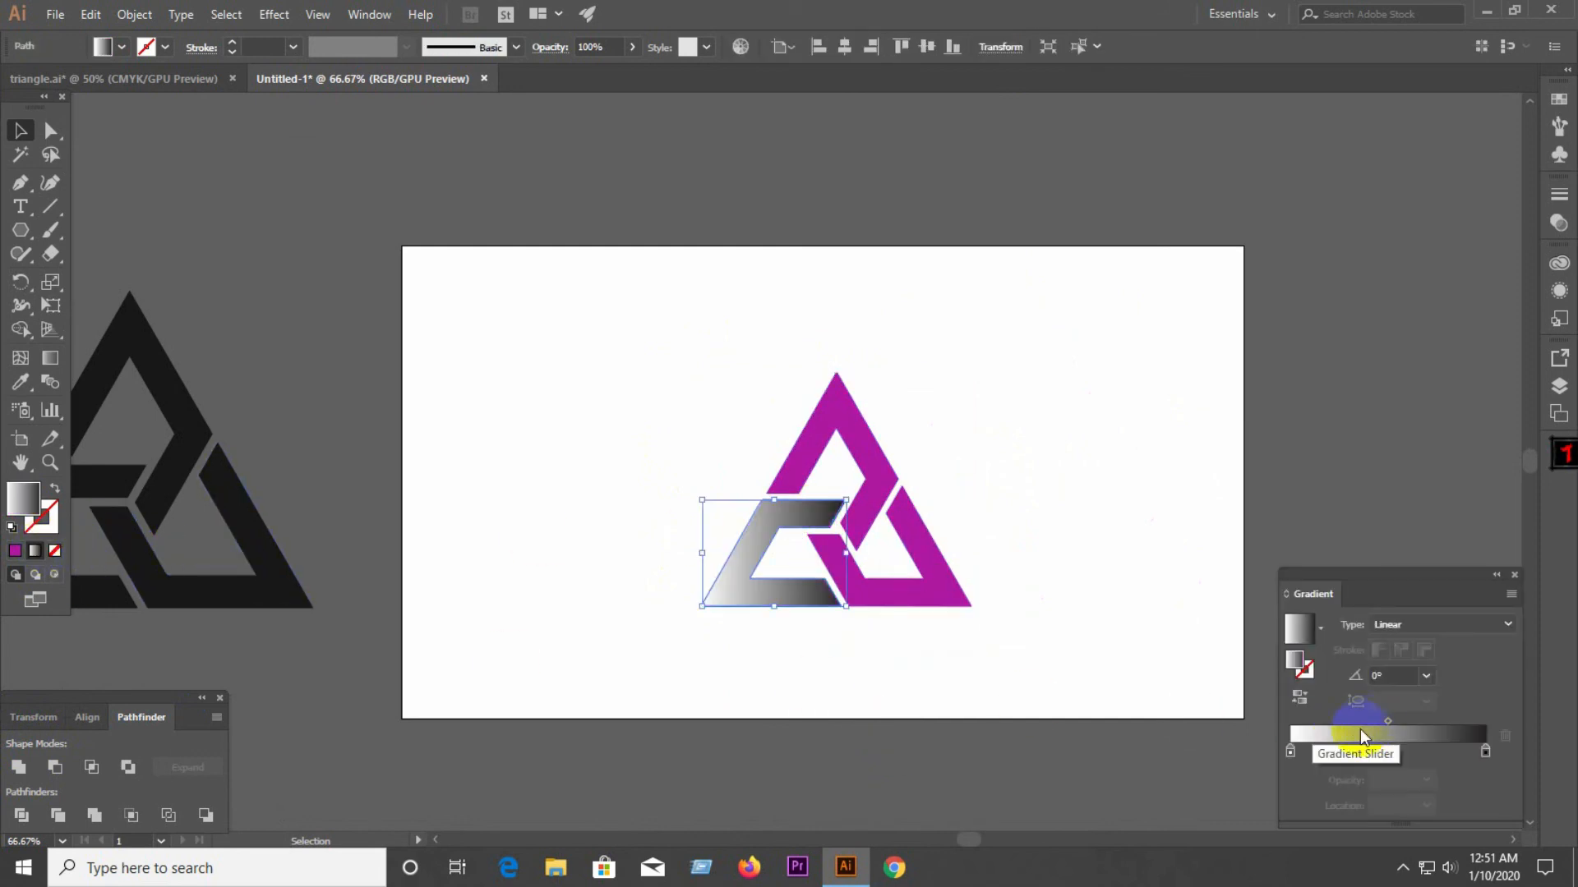
double_click(1290, 751)
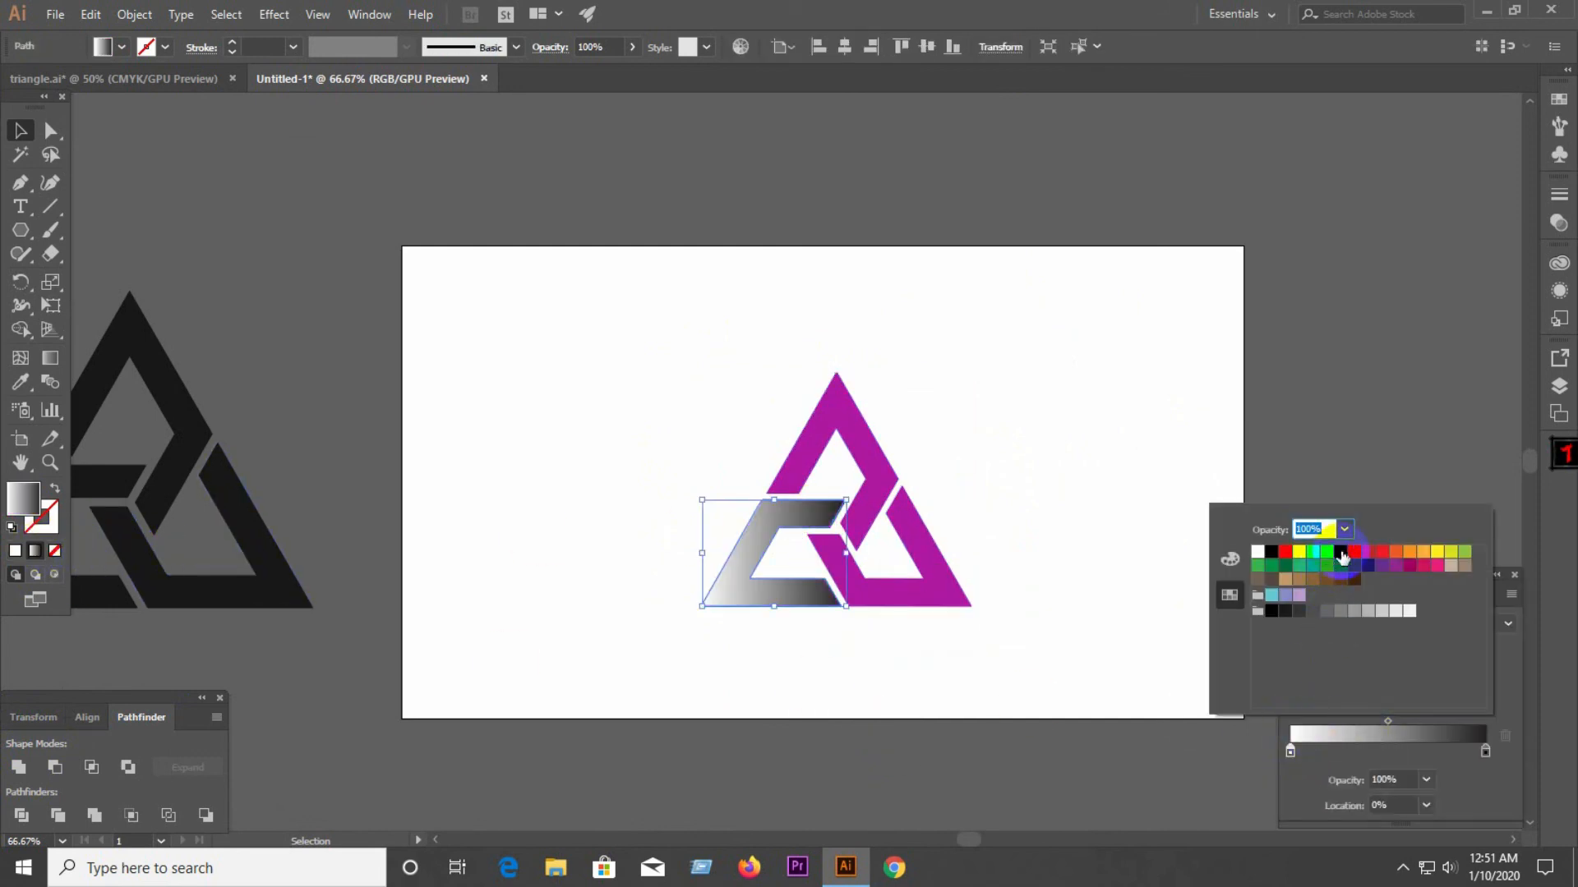
click(1343, 558)
click(1385, 572)
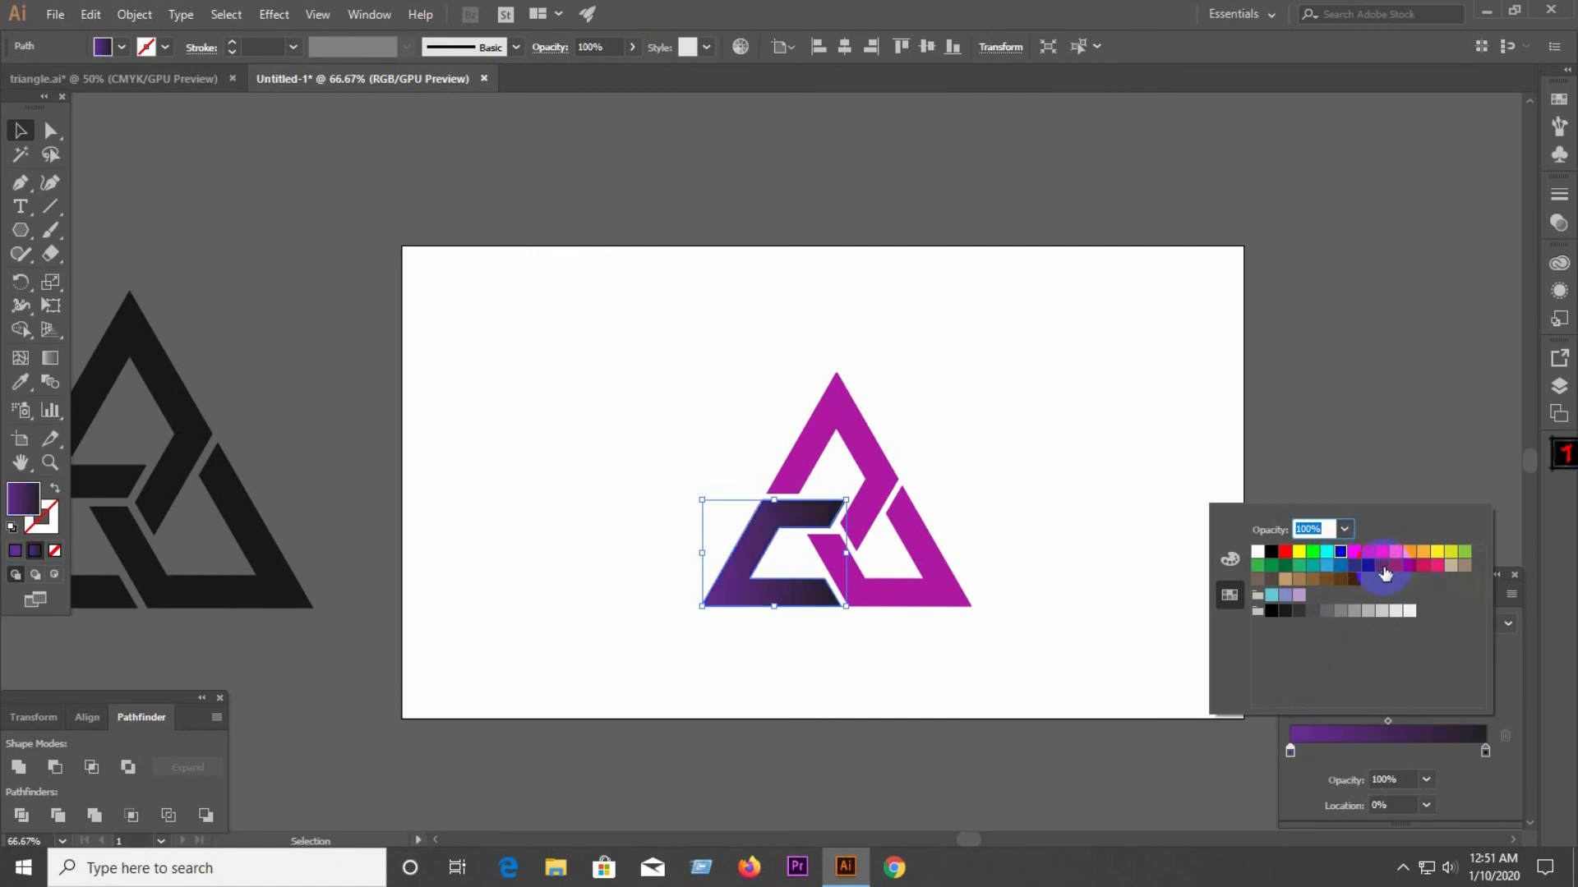
Step: Set the end colour stop of the lower-left band's gradient to light blue
click(1487, 752)
double_click(1488, 752)
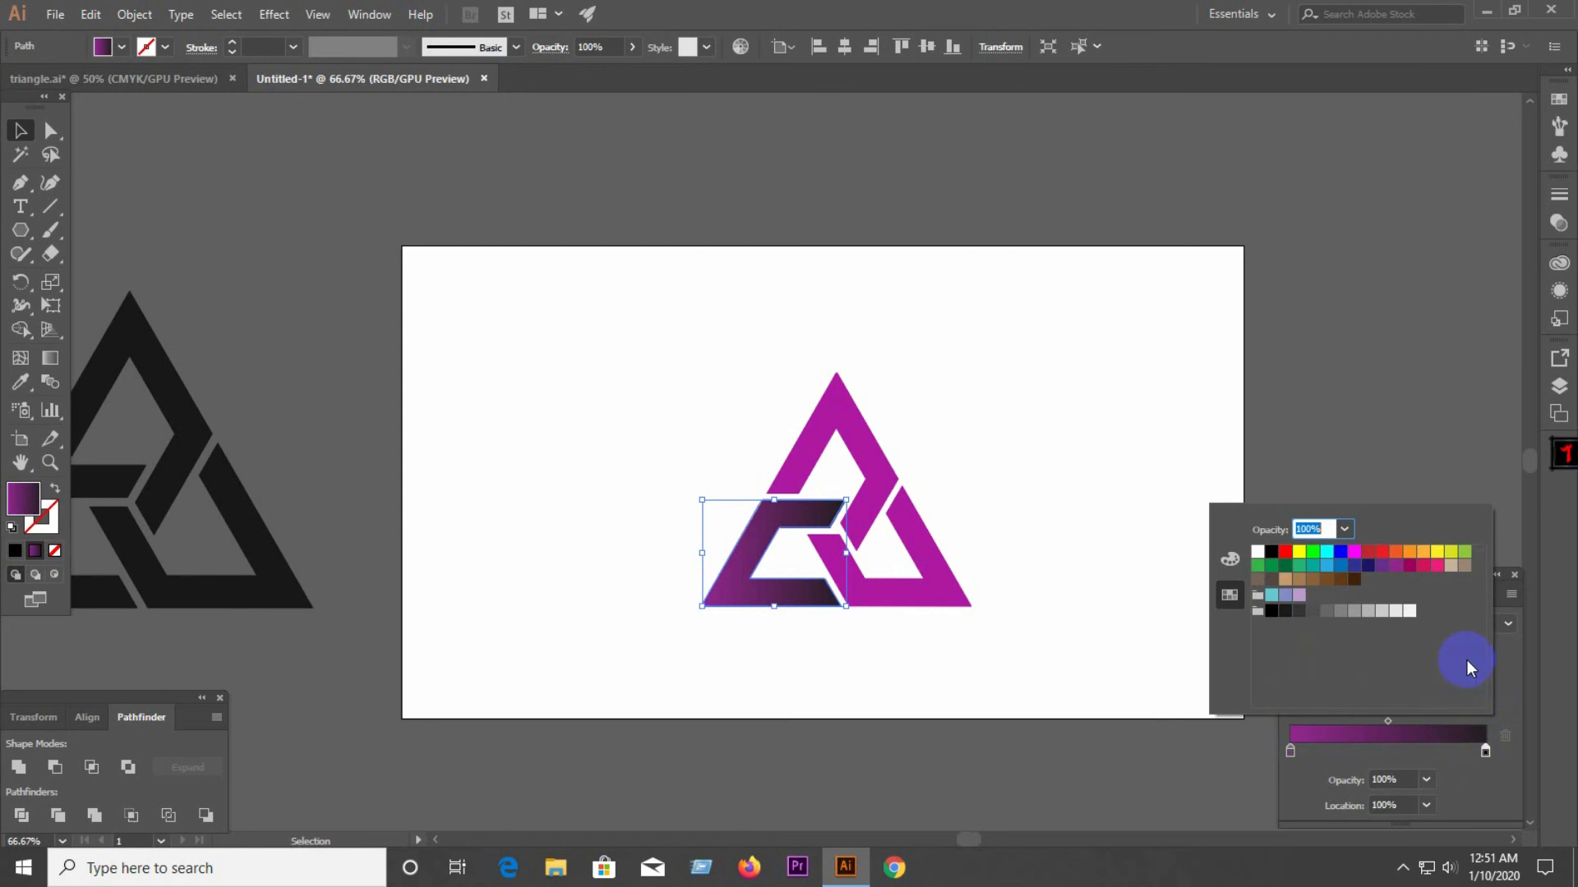
click(1409, 553)
click(1435, 556)
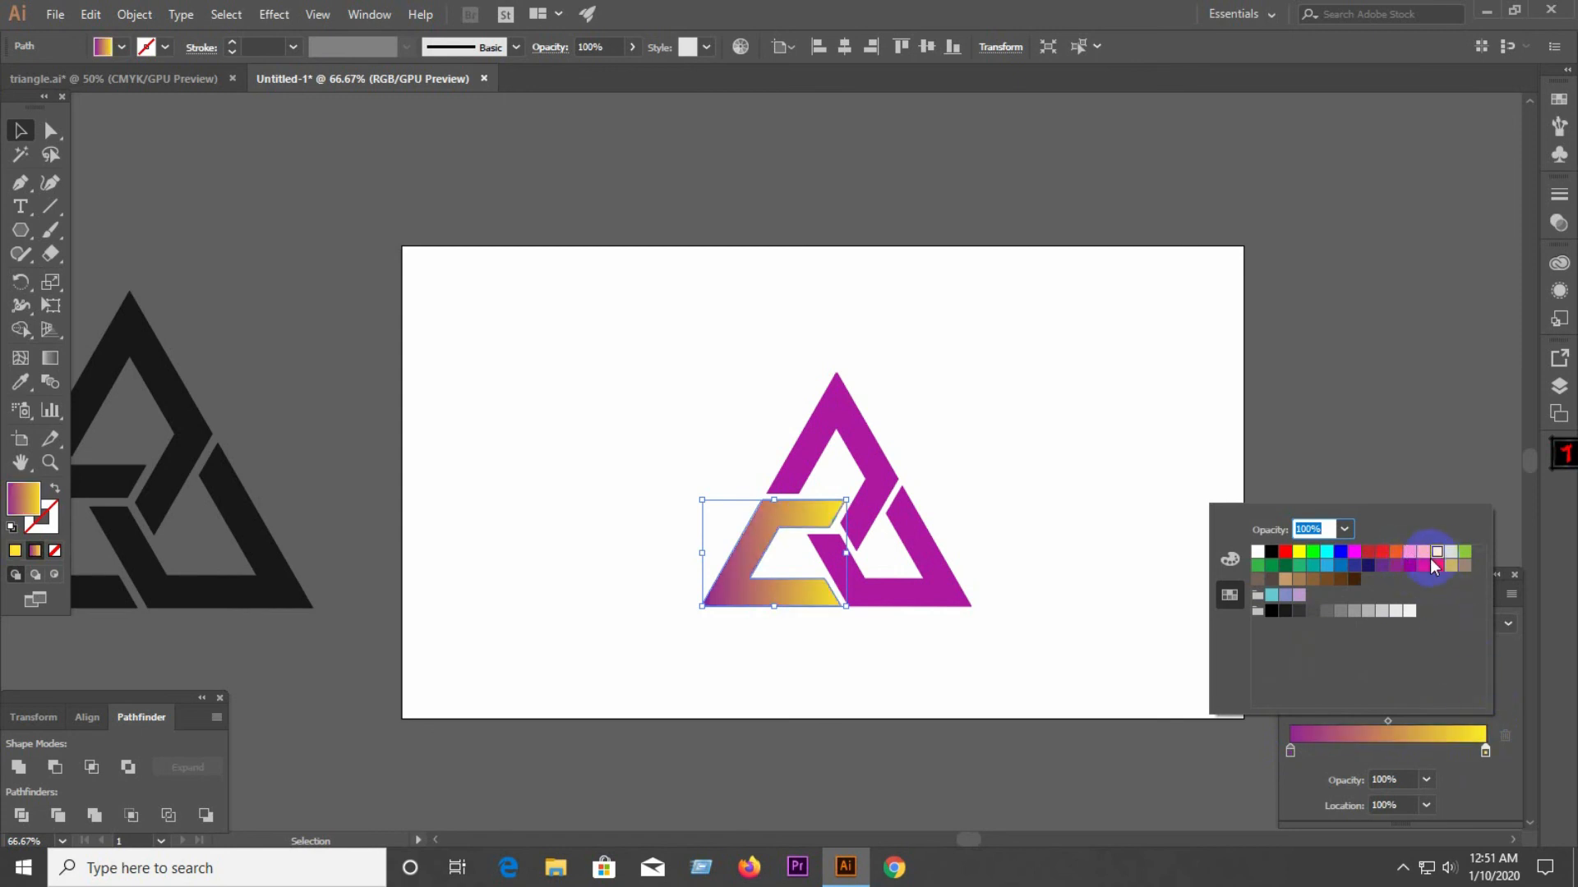
click(1314, 566)
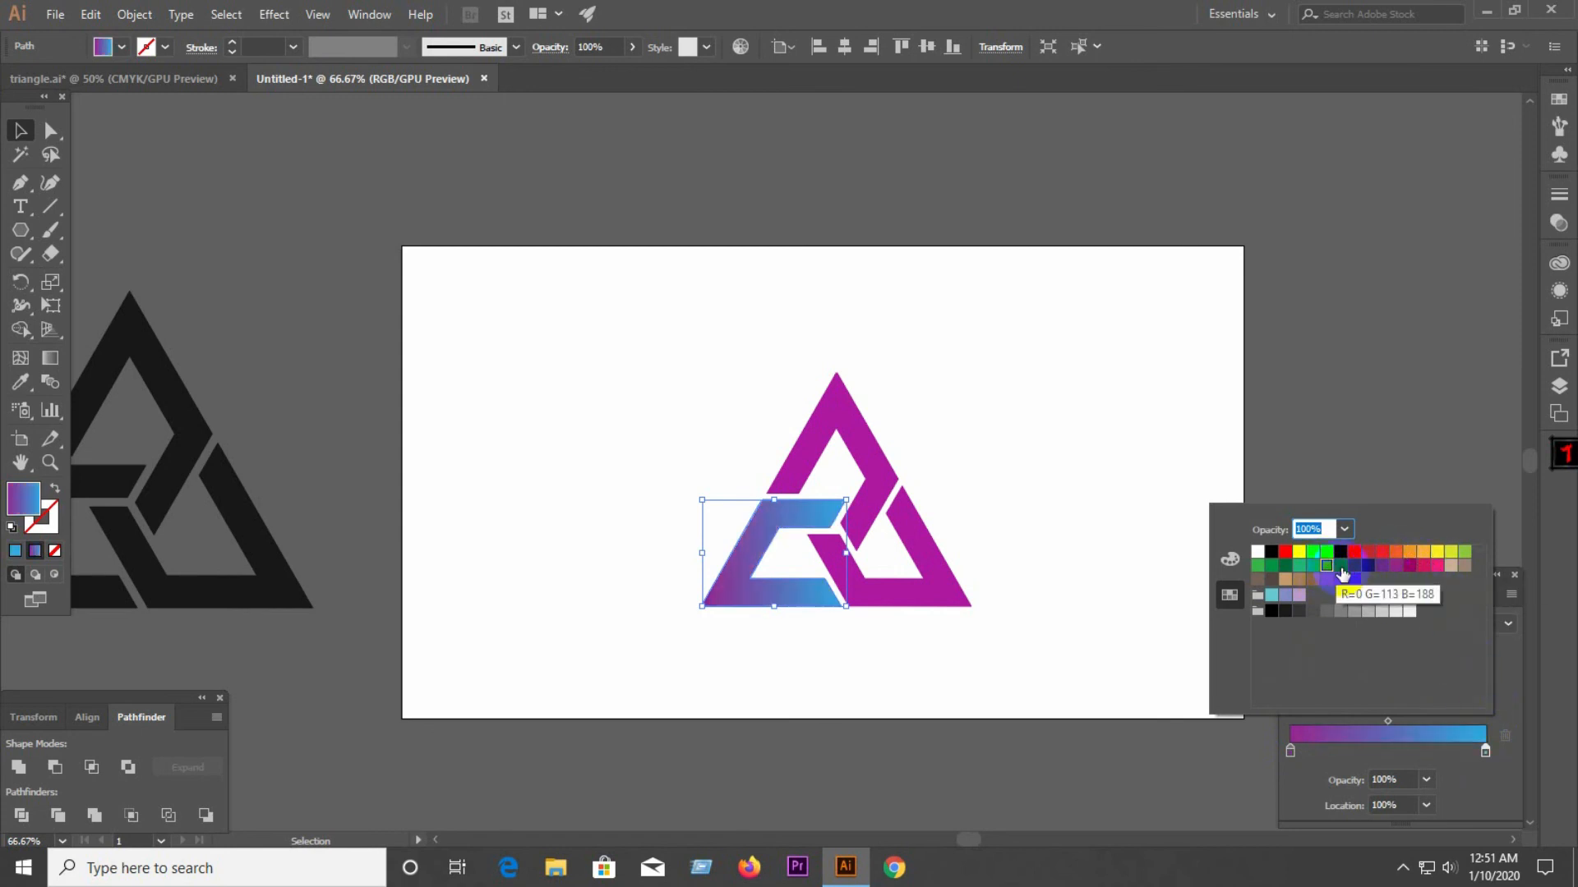
click(1084, 460)
Step: Copy the lower-left band's purple-to-blue gradient onto the top band and the lower-right band with the Eyedropper
click(880, 458)
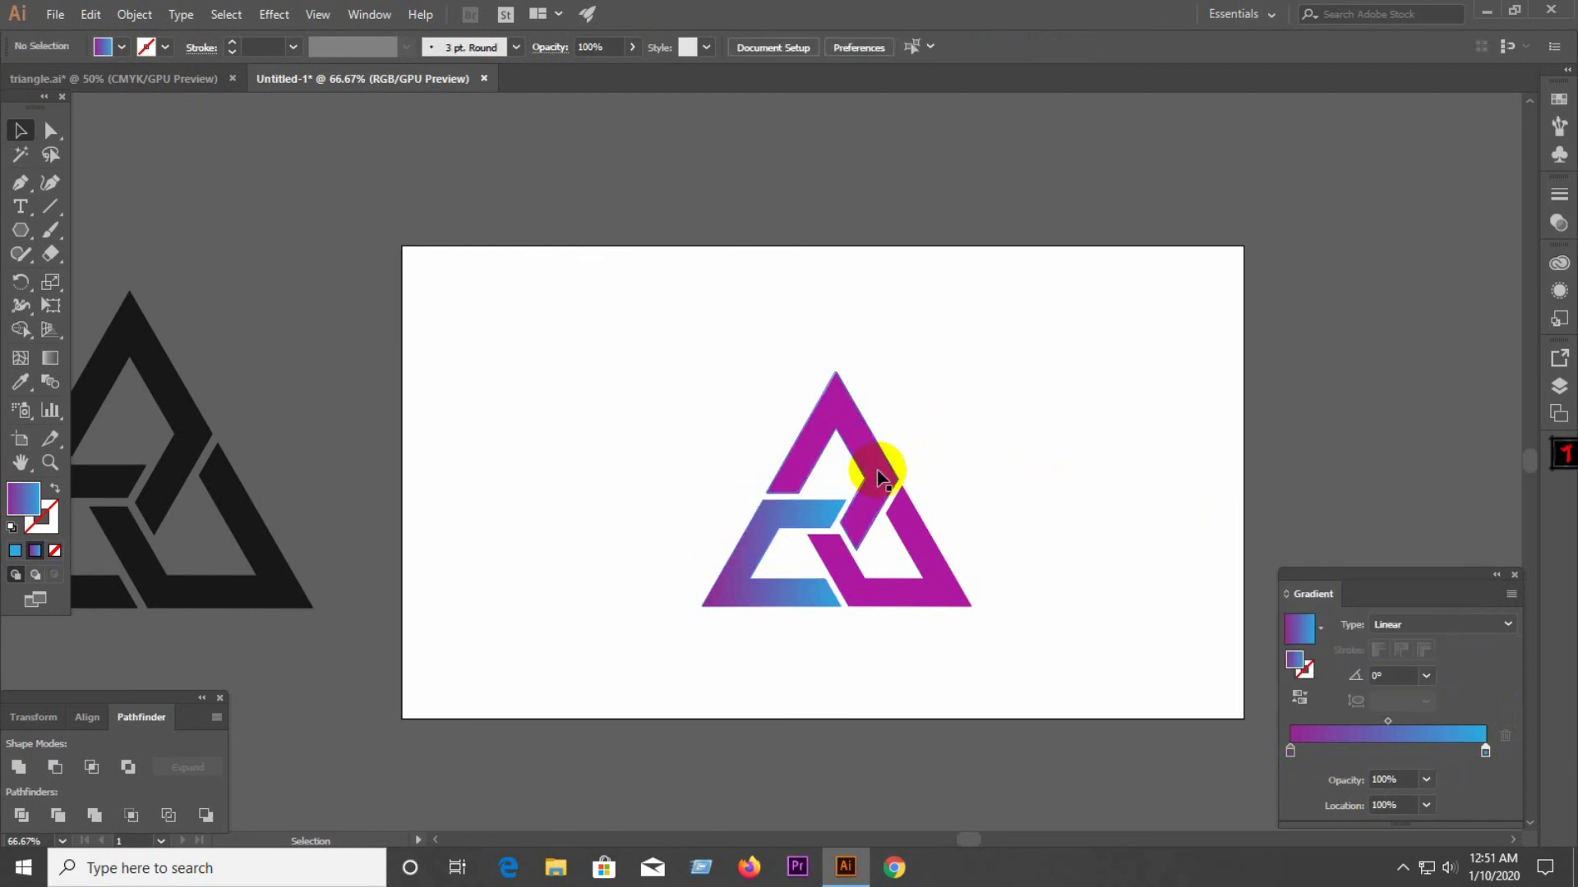
key(i)
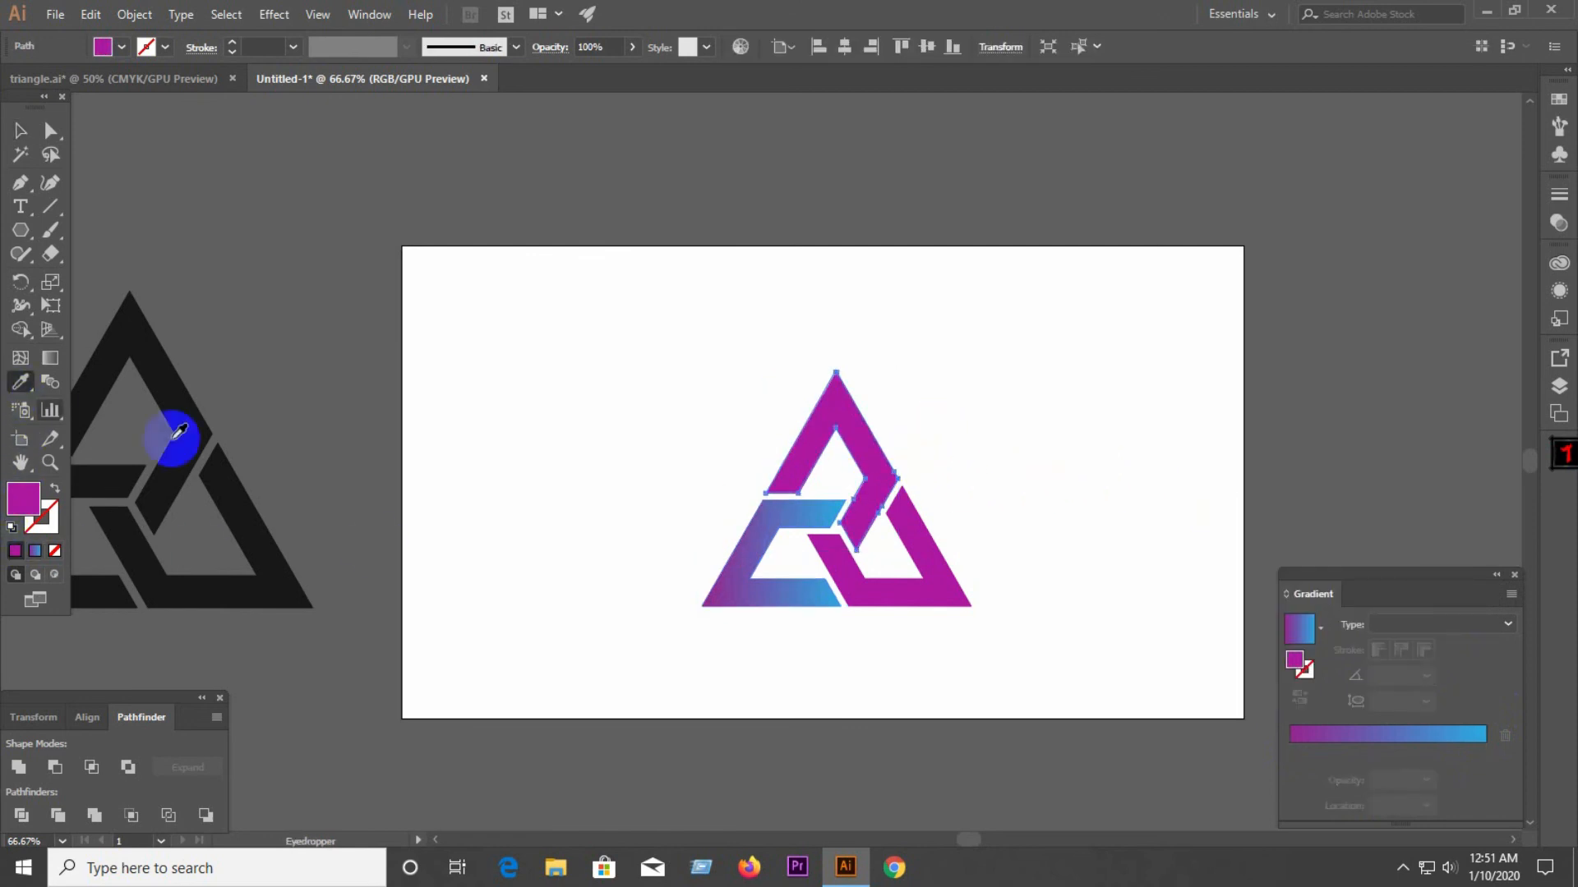
click(769, 505)
click(644, 437)
click(901, 556)
click(11, 385)
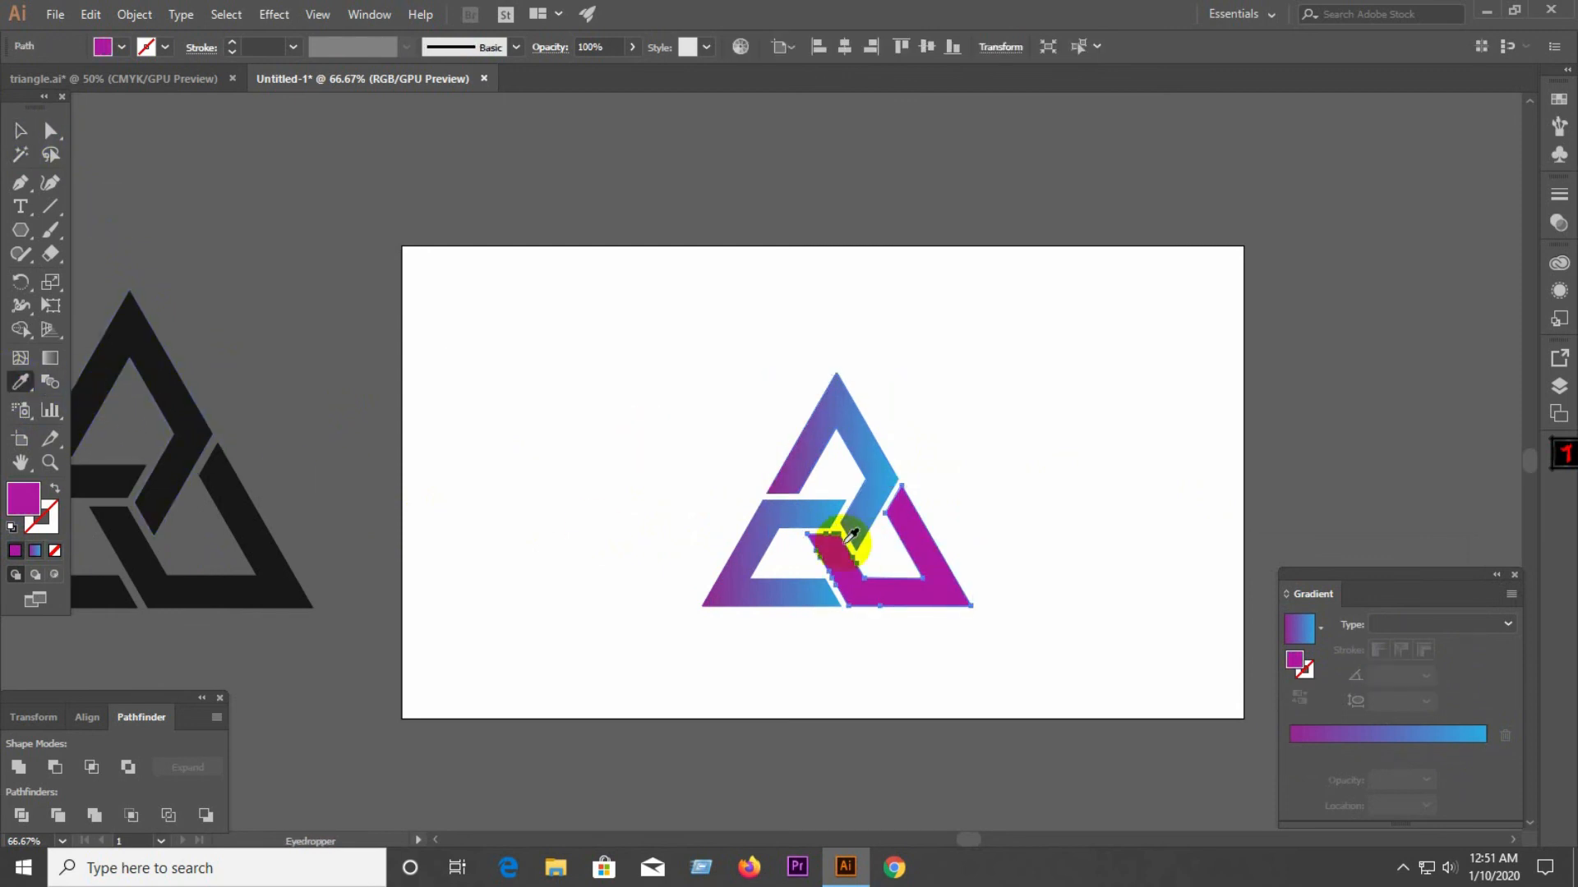
click(812, 516)
click(20, 129)
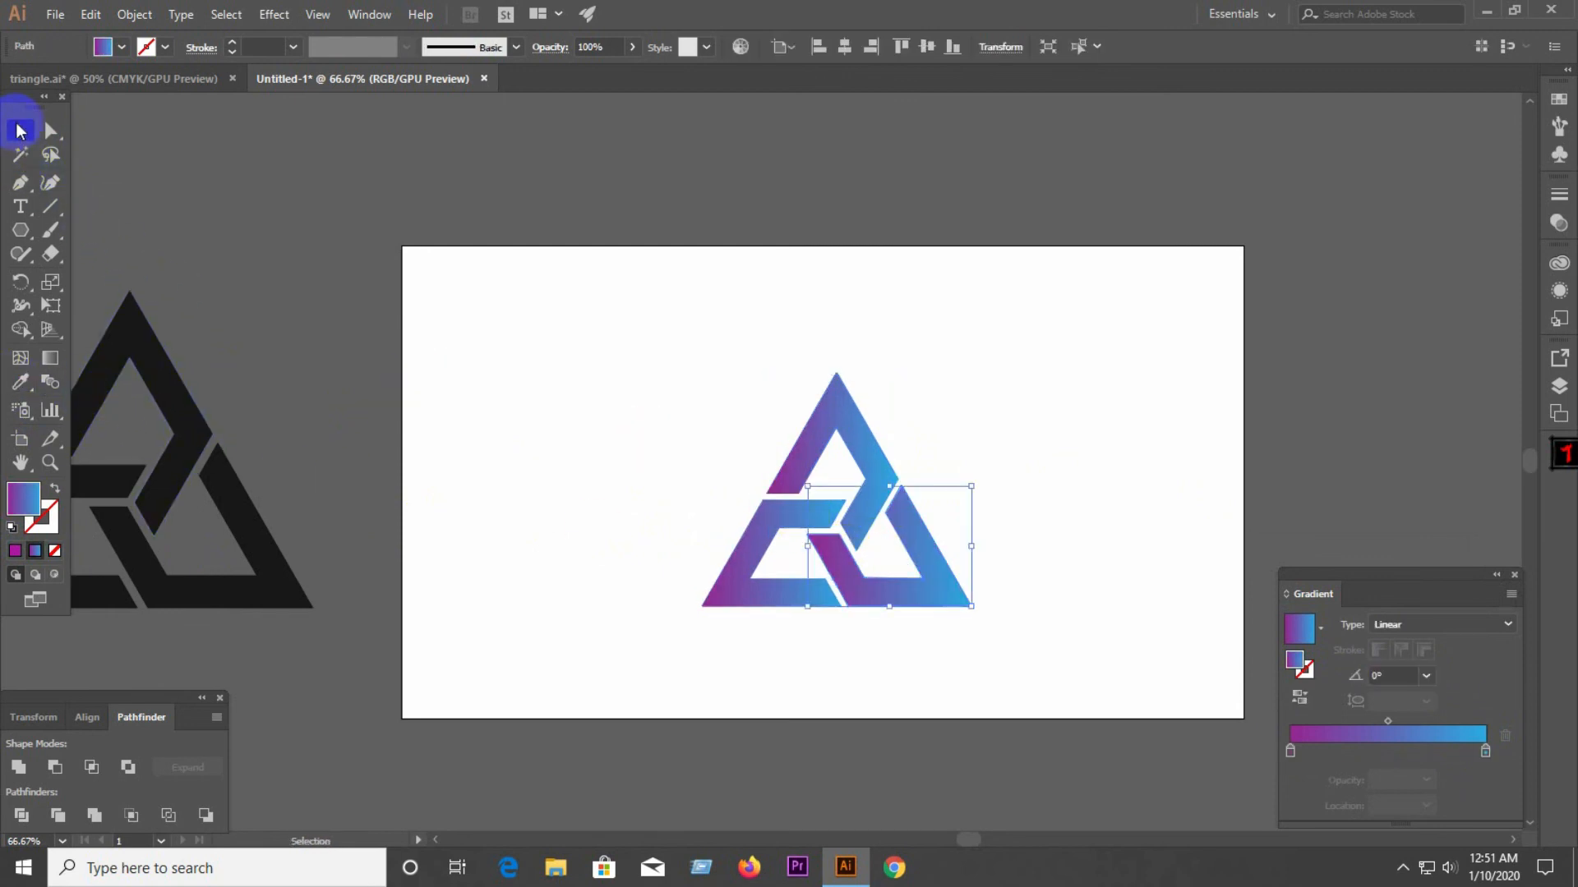
click(623, 310)
Step: Redirect the top band's gradient diagonally at about 126°, from purple at its lower inner end to blue at its upper left
scroll(878, 547, up, 2)
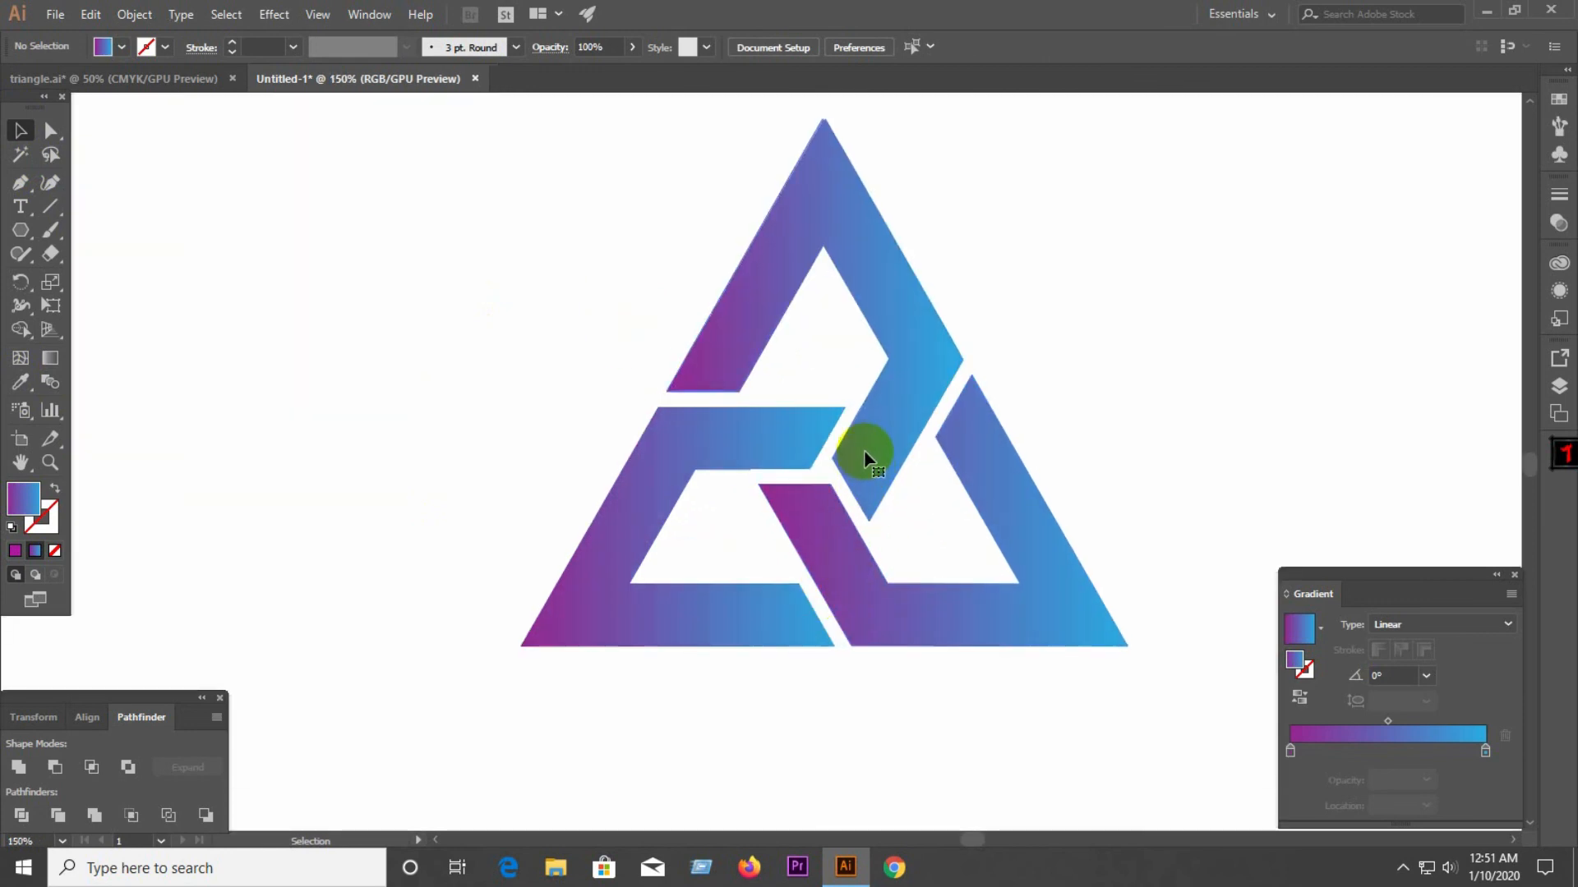
click(864, 454)
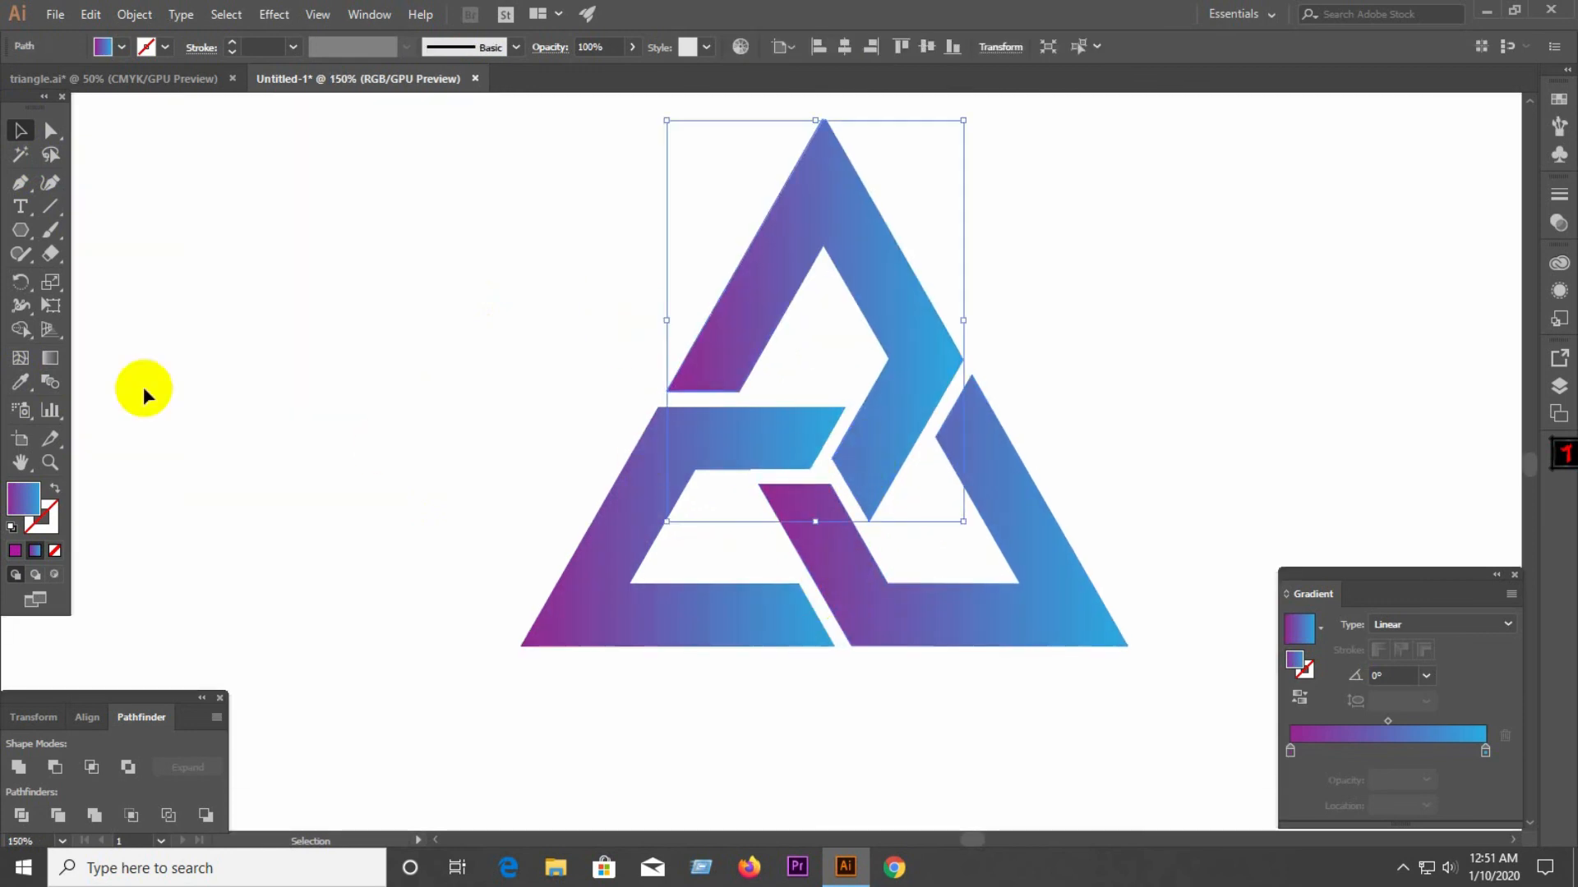
click(50, 358)
drag(836, 356, 1033, 574)
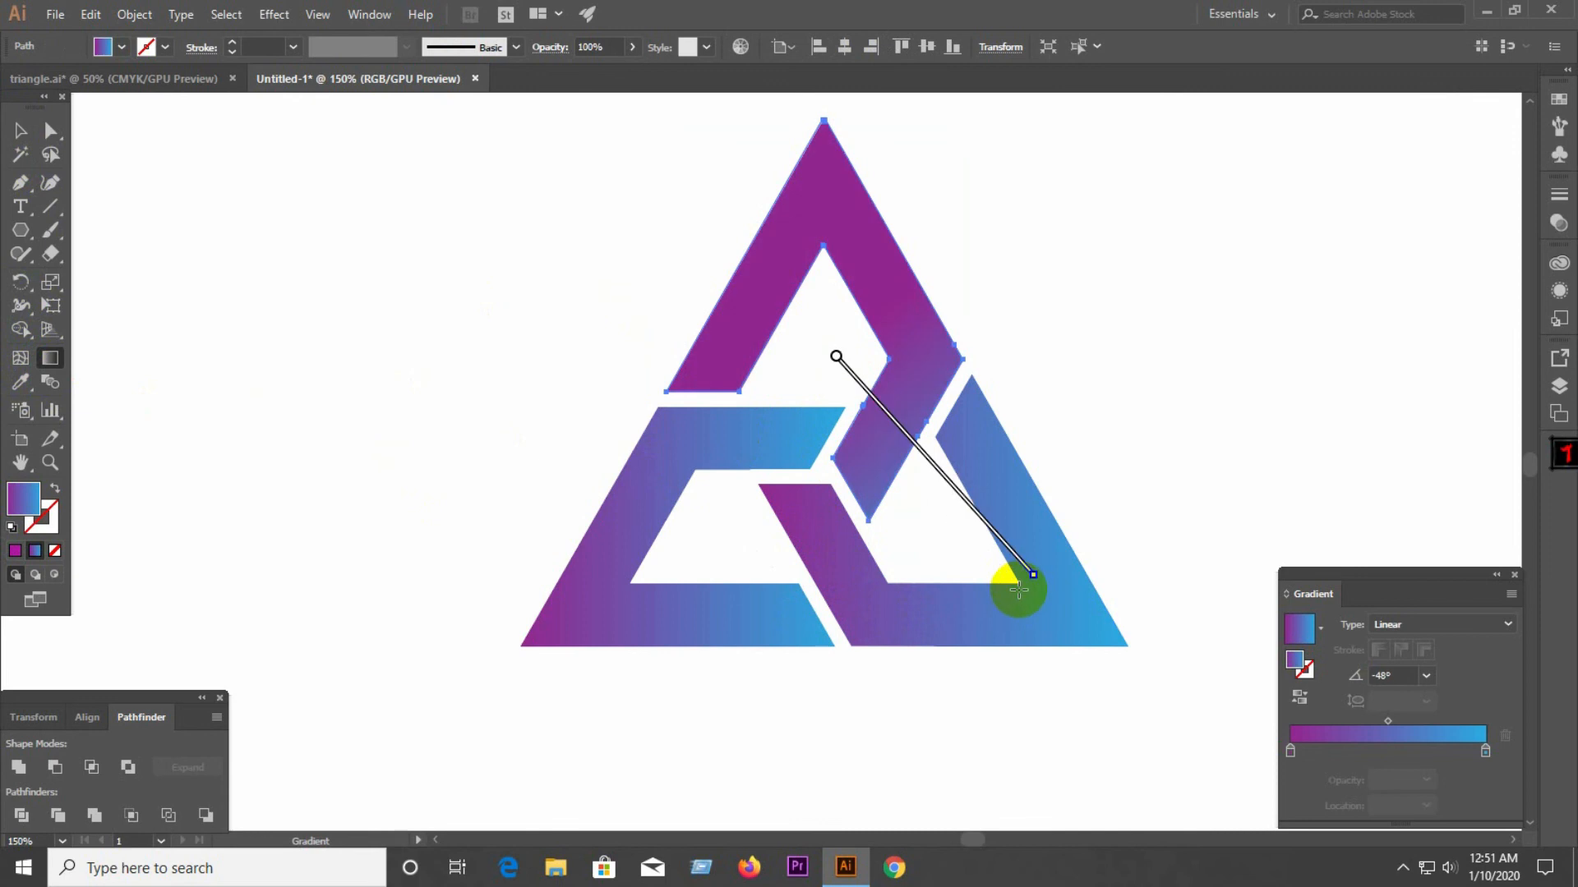
drag(942, 523, 757, 298)
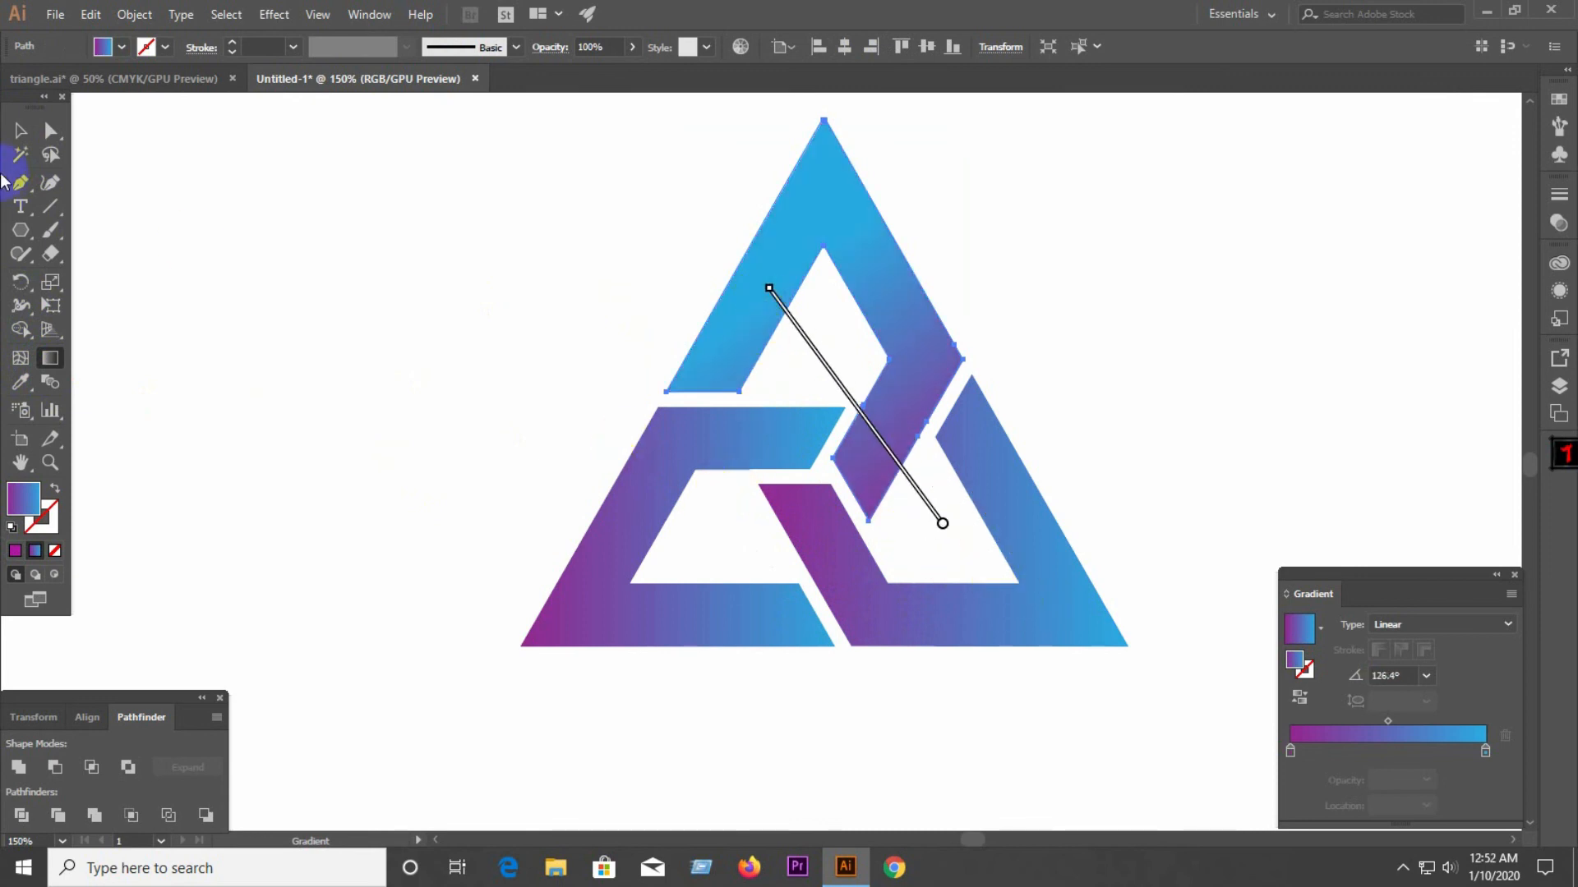
click(20, 132)
click(285, 353)
Step: Redirect the lower-left band's gradient at about -144°, from purple at its inner end to blue at the outer corner
click(666, 458)
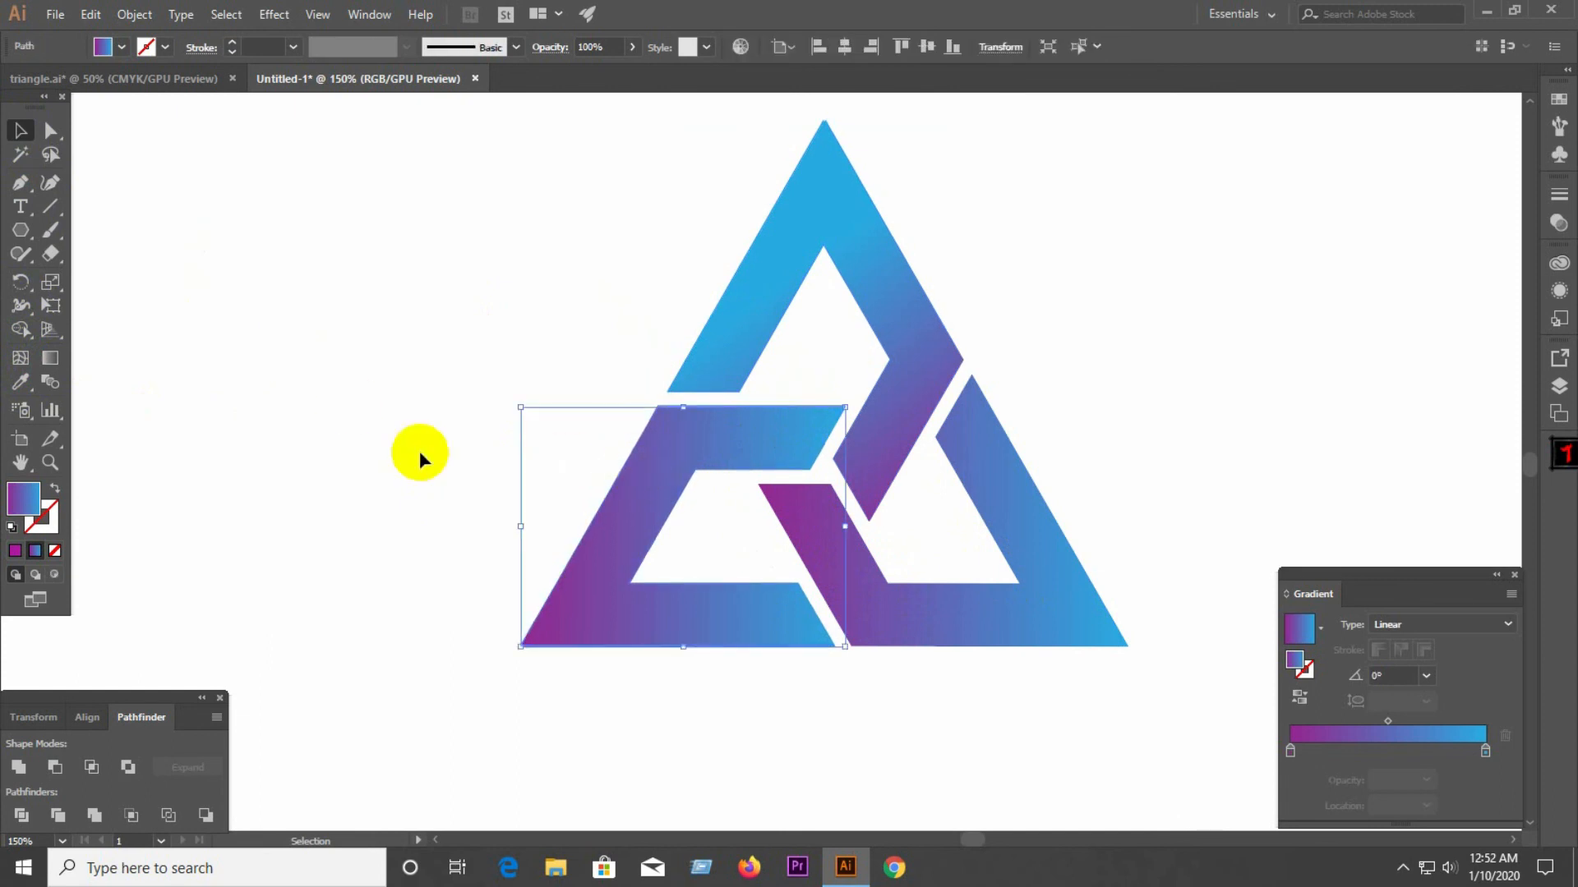
click(49, 359)
drag(875, 435, 543, 672)
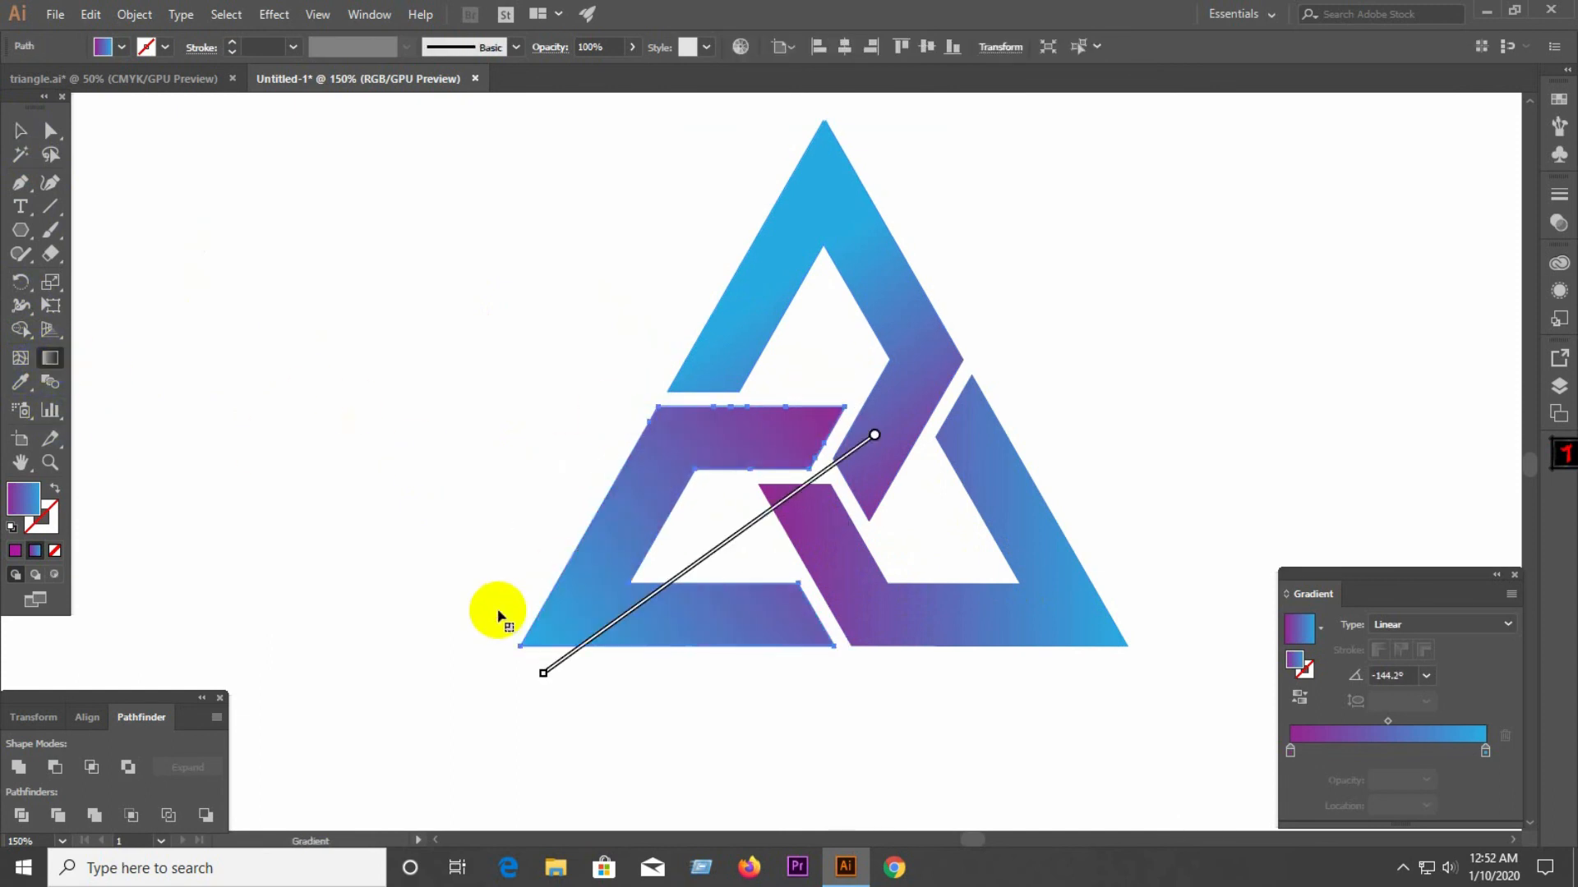
click(20, 132)
click(120, 212)
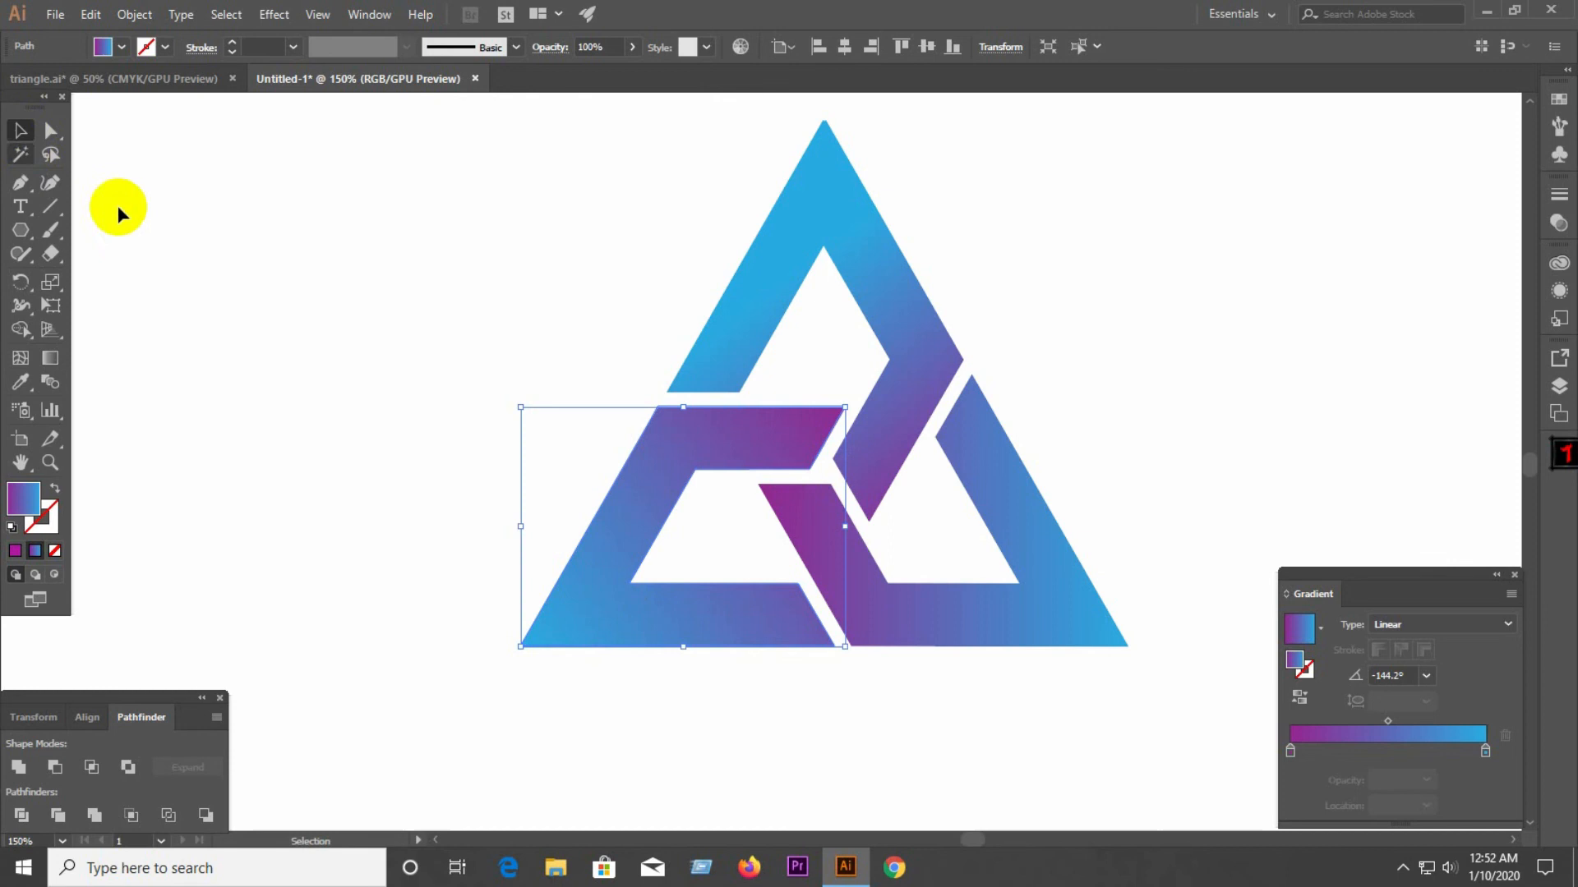
Step: Redraw the top band's gradient at about 120°, running from purple below its inner end to blue beyond its upper left
click(926, 398)
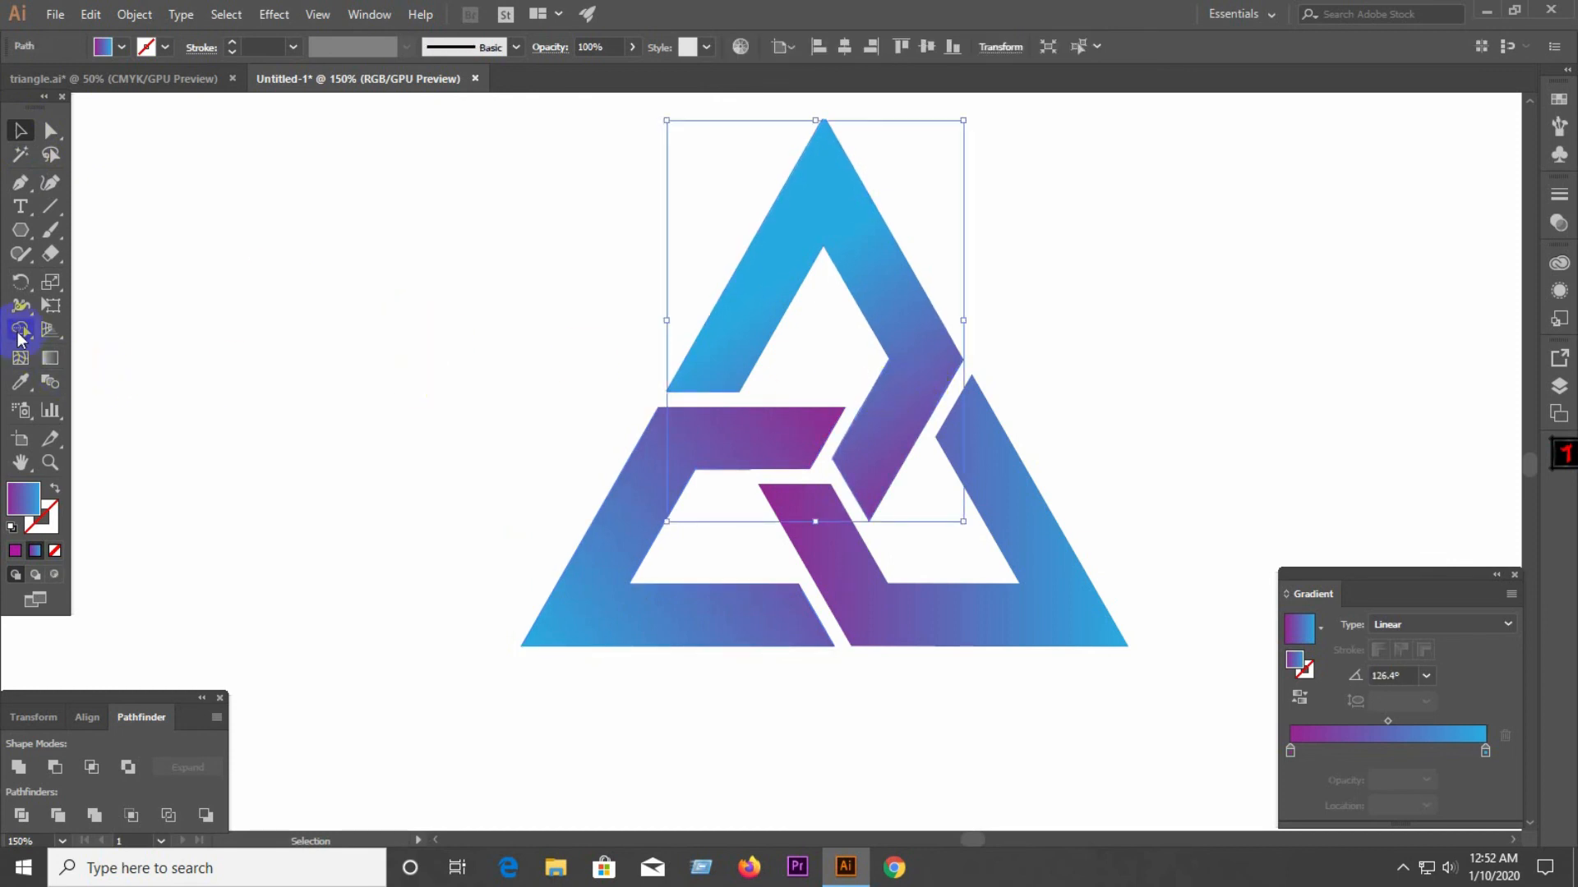
click(50, 359)
drag(824, 466, 825, 233)
drag(929, 498, 687, 151)
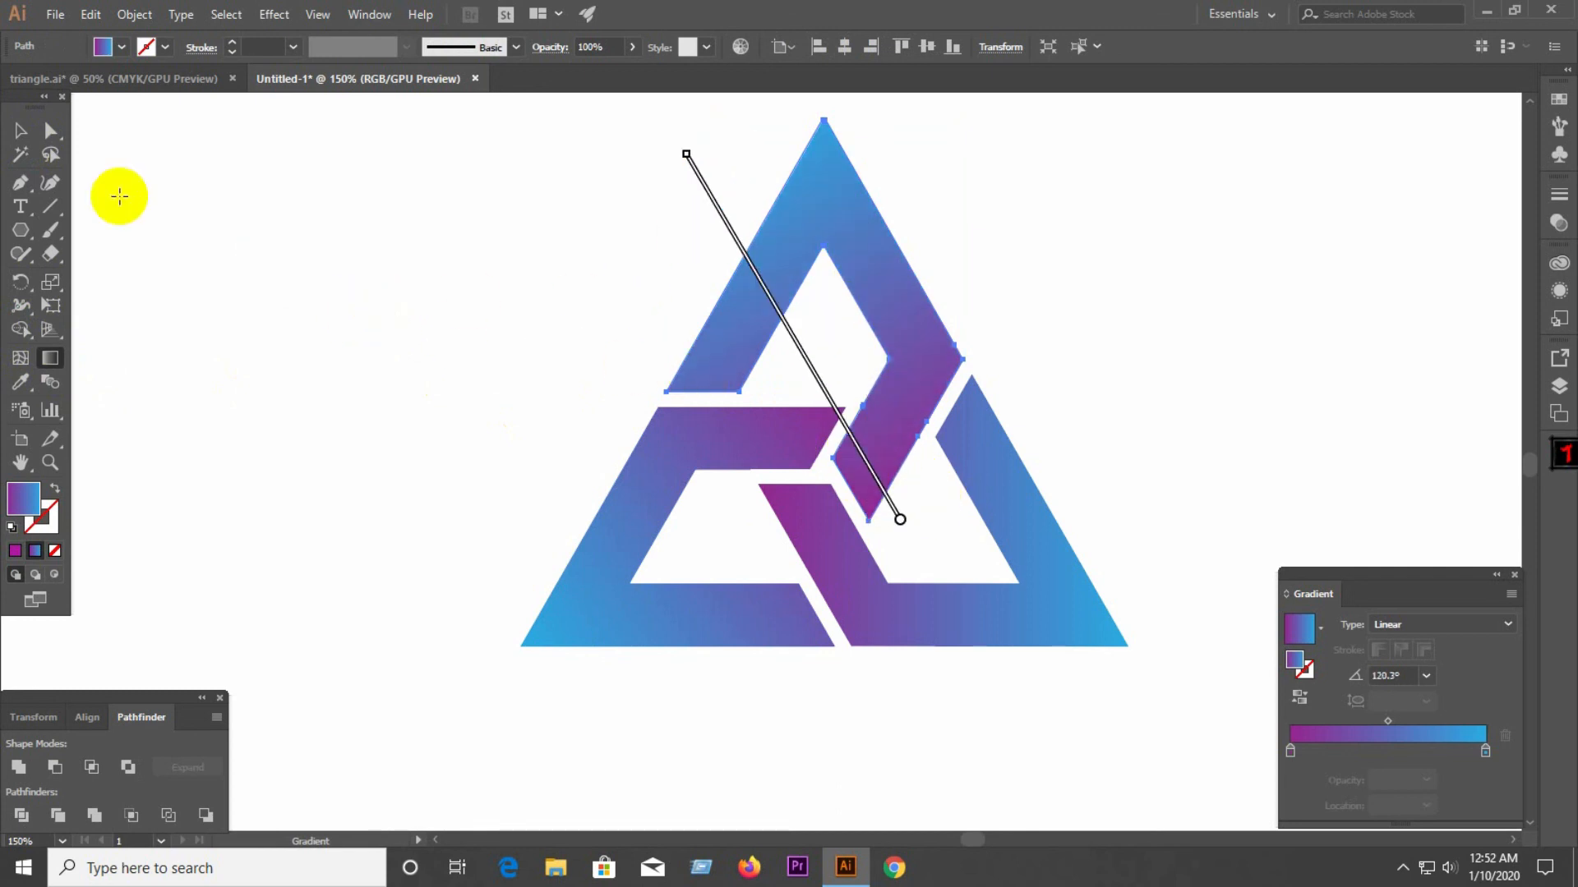
click(21, 130)
Step: Group the three gradient bands of the logo
scroll(810, 366, down, 3)
drag(615, 250, 917, 402)
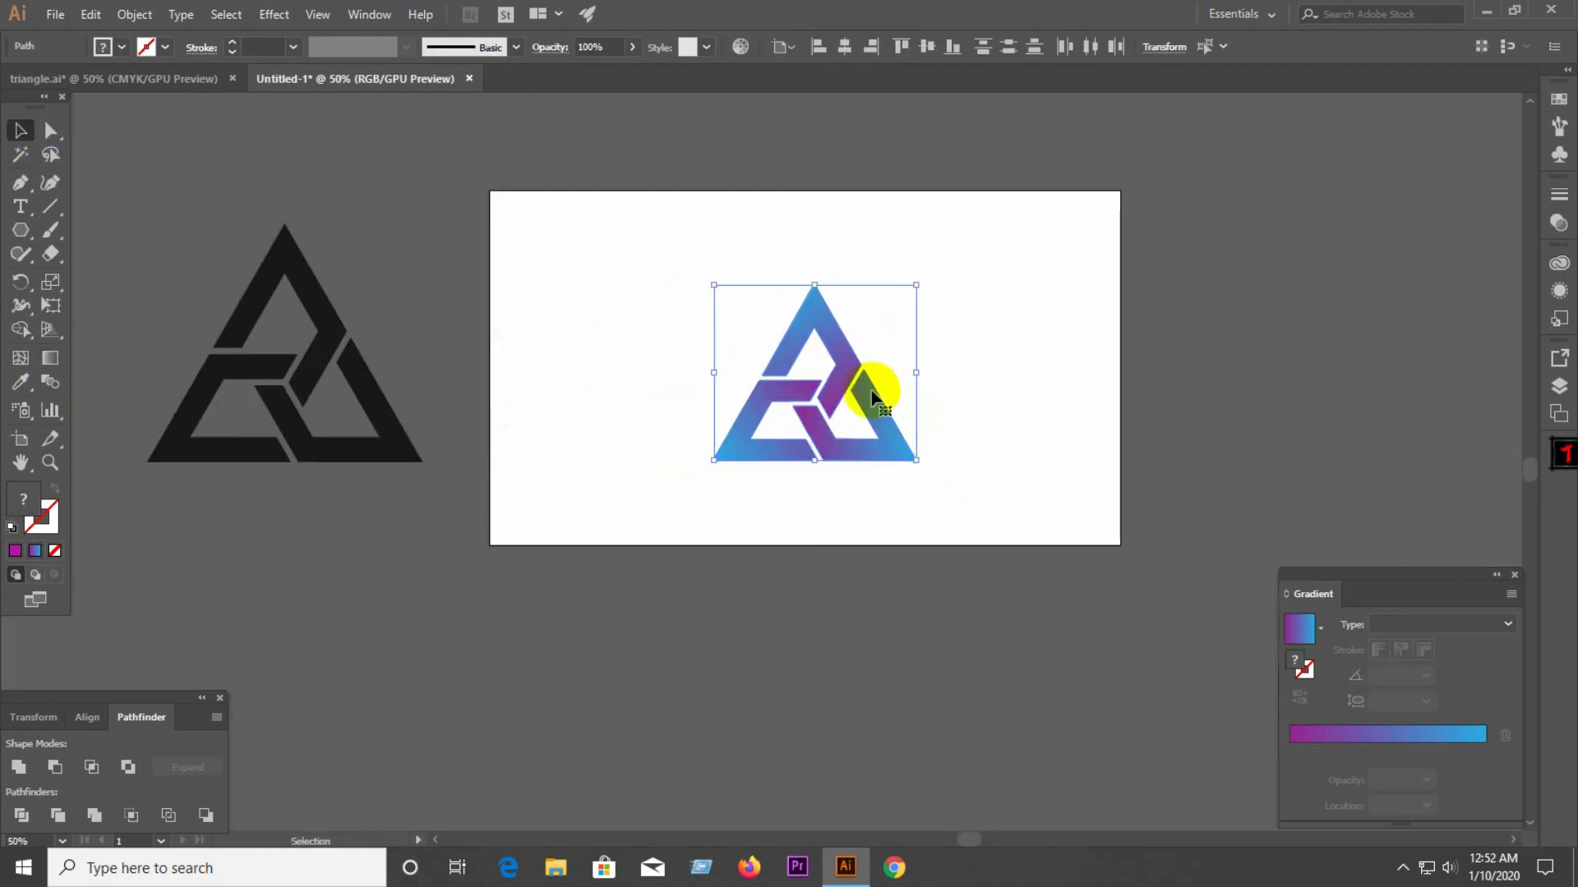
right_click(859, 380)
click(912, 500)
click(909, 485)
Step: Move the gradient logo off the artboard to the empty area on its right
scroll(827, 371, up, 2)
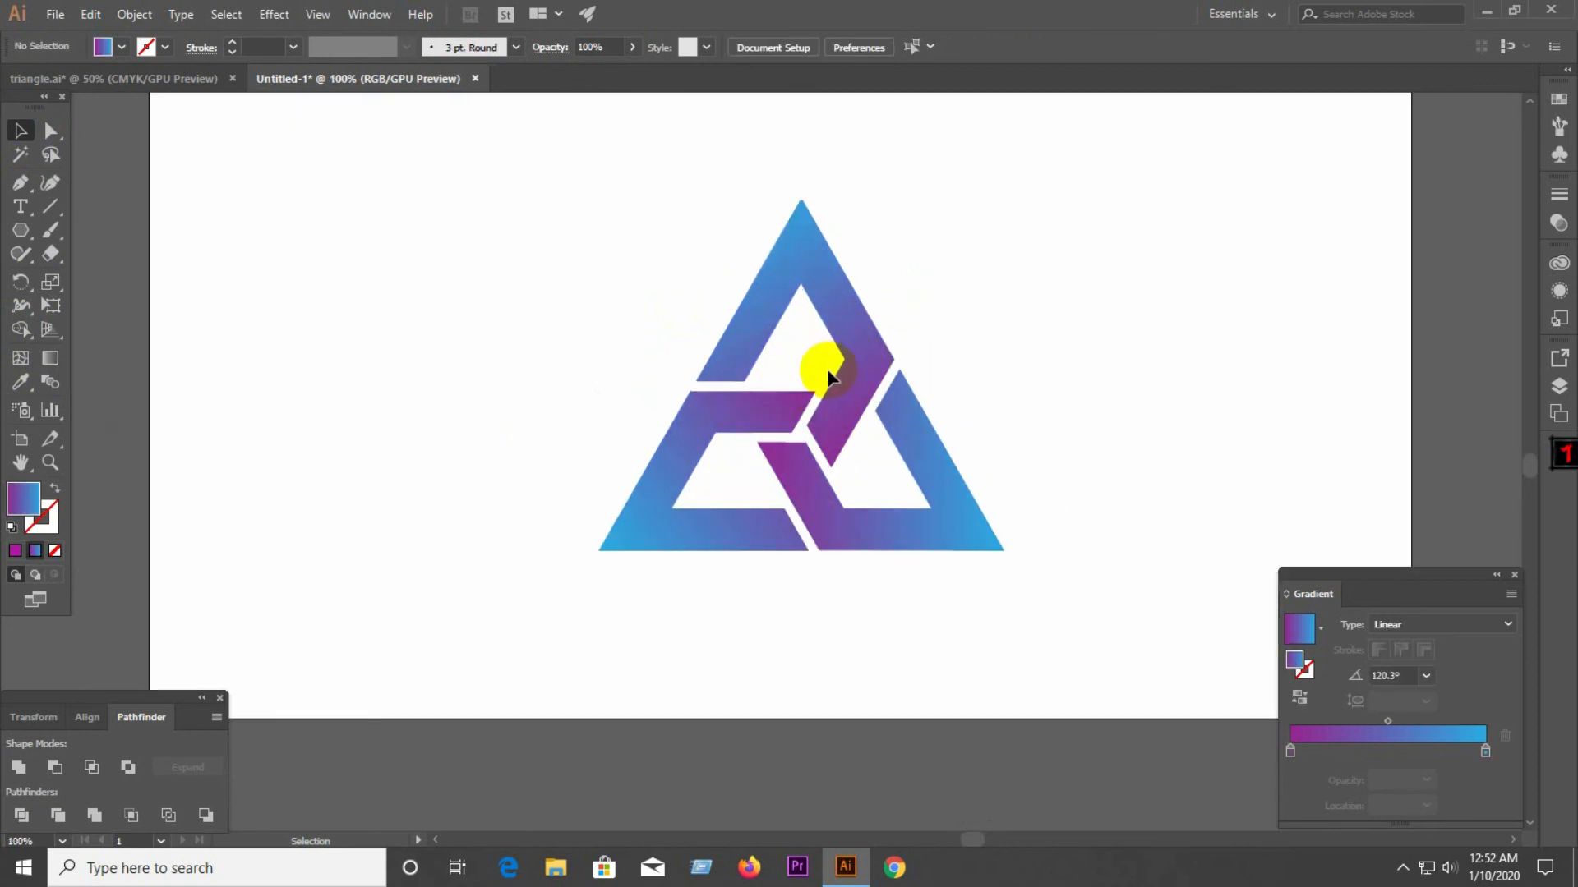
scroll(768, 431, down, 2)
drag(831, 401, 1359, 345)
click(97, 372)
Step: Draw a rectangle covering the whole artboard as a background
drag(20, 238, 61, 230)
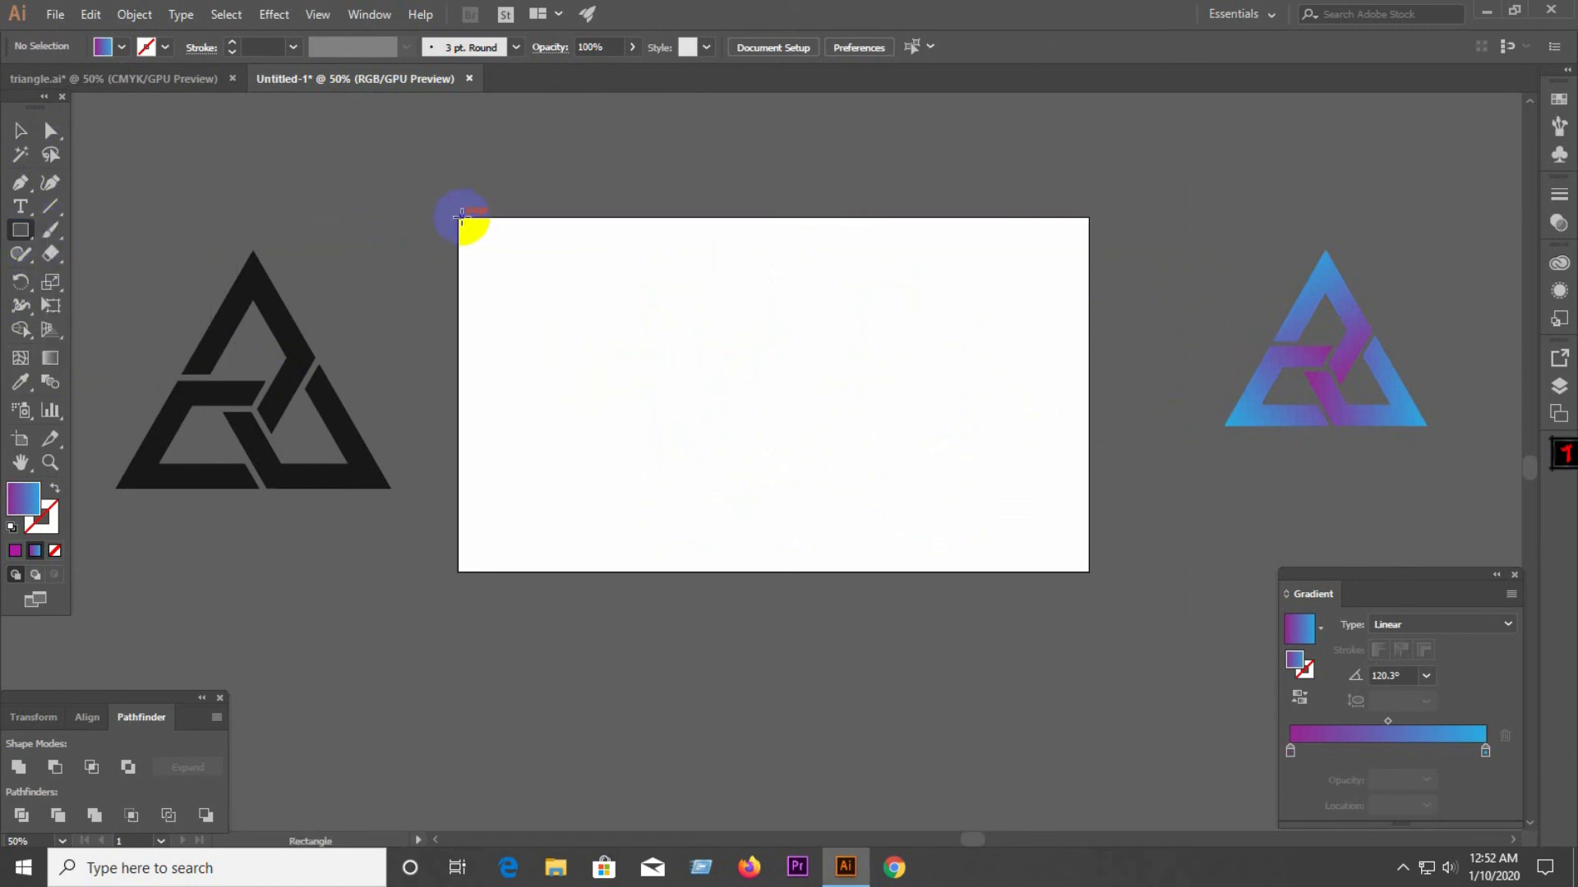
drag(458, 218, 1085, 573)
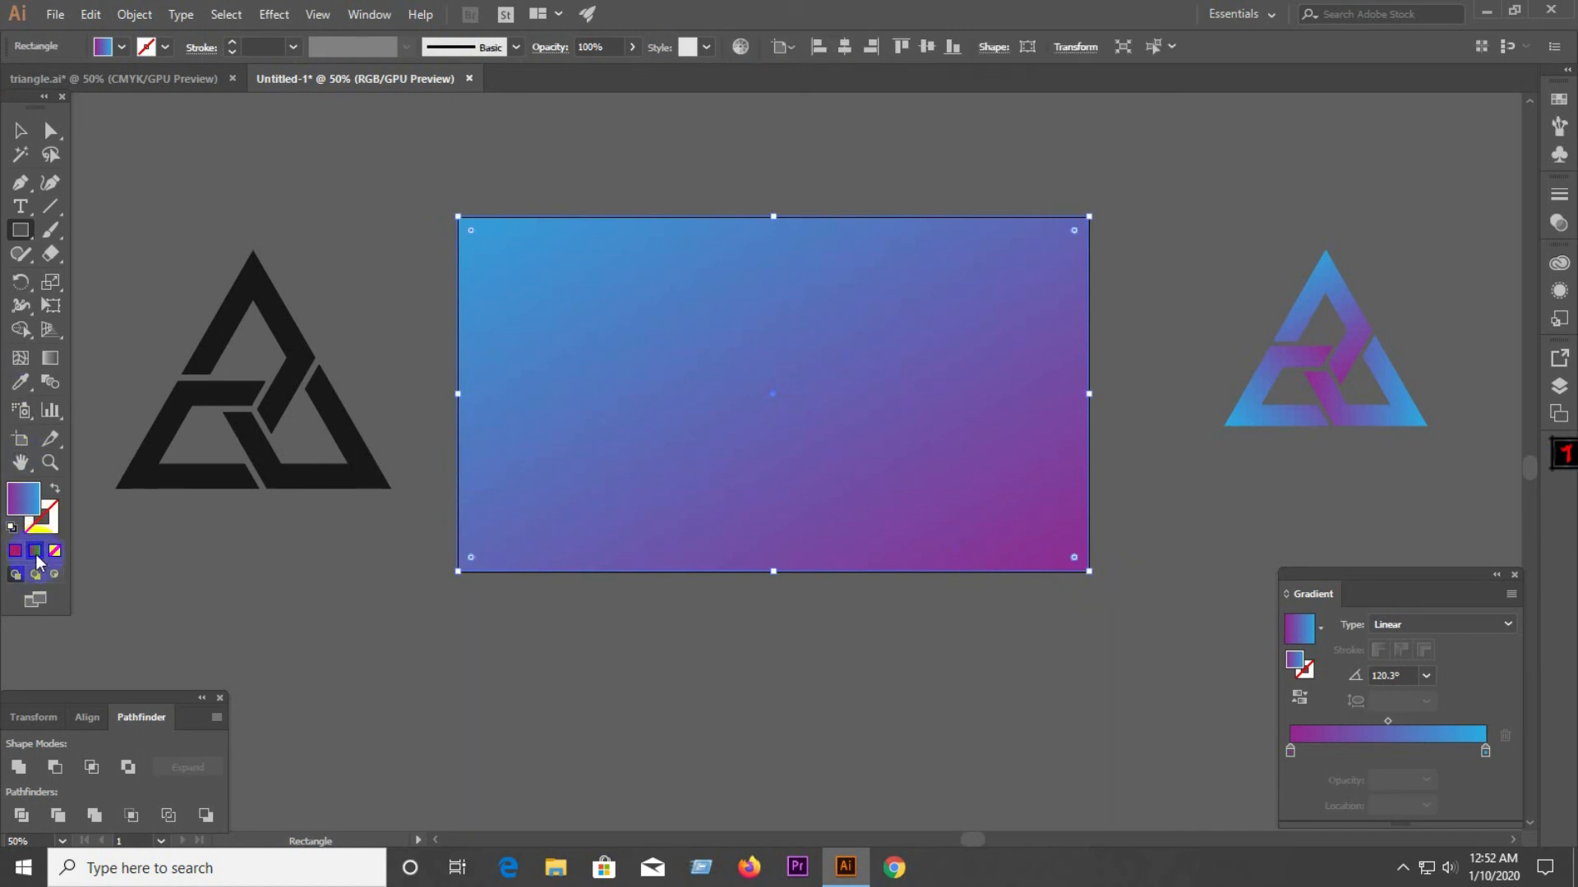
Step: Fill the background rectangle with the white-to-black gradient preset and change its type to Radial
click(1321, 630)
click(1217, 663)
click(1397, 625)
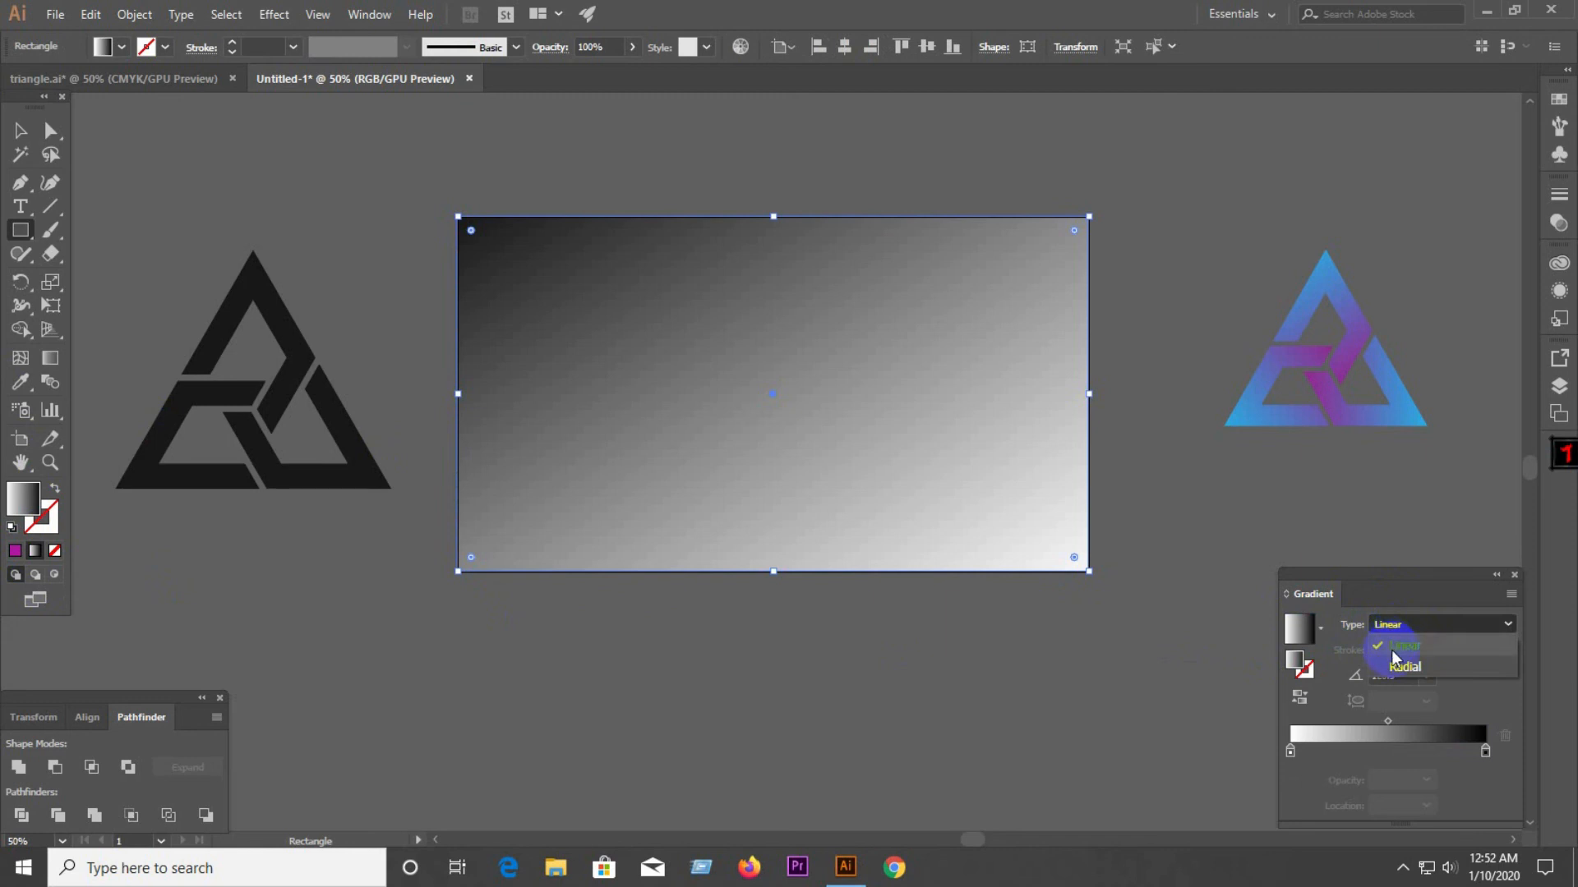
click(1399, 666)
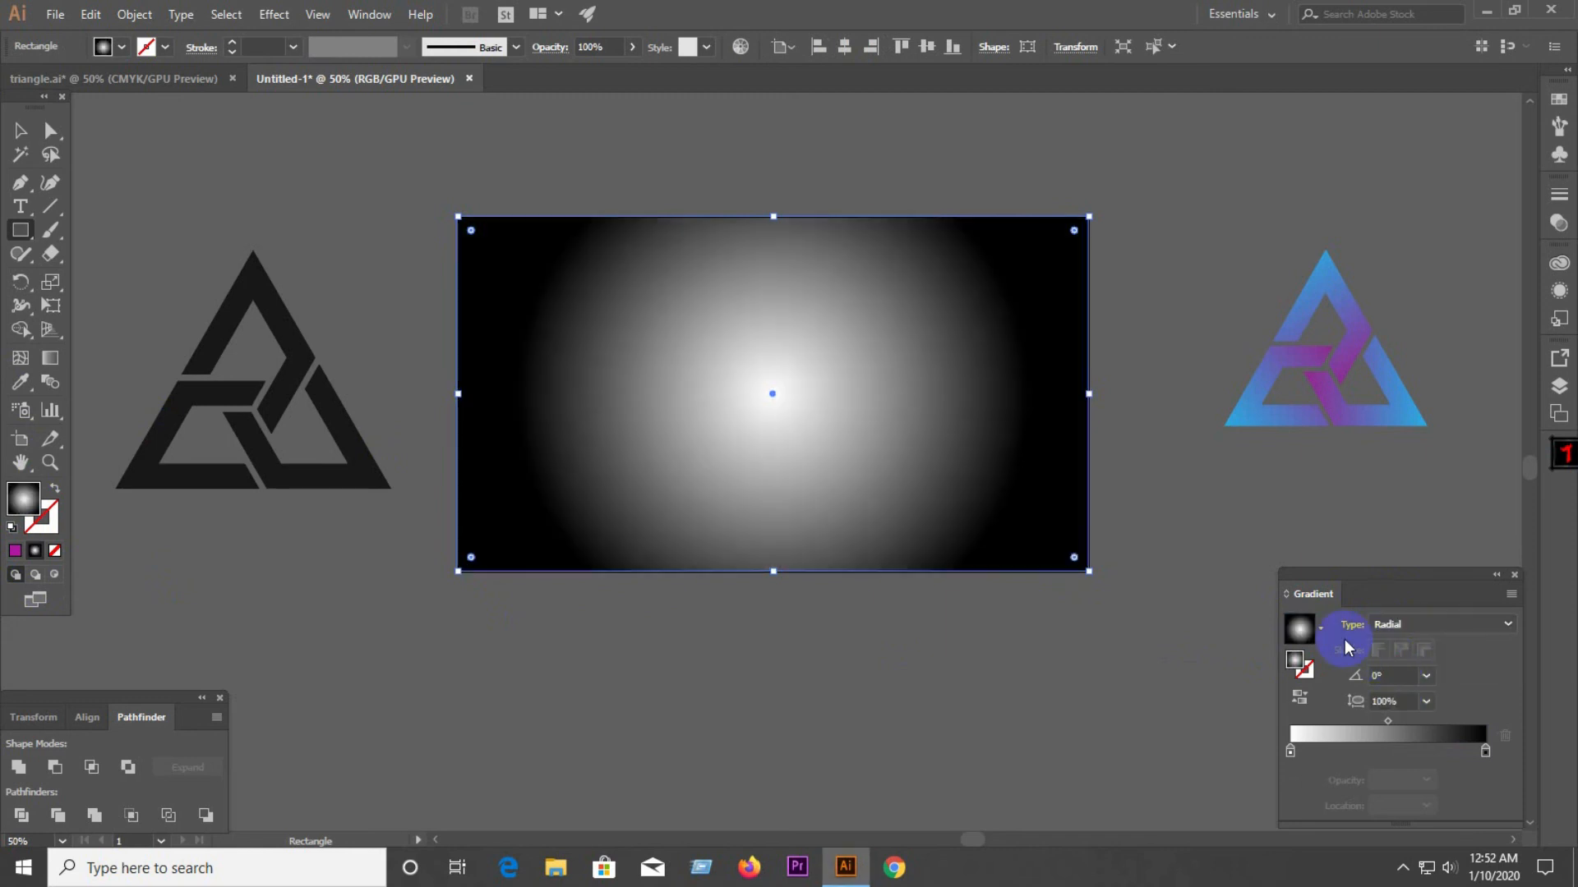
Step: Extend the background's radial gradient far beyond the rectangle's right edge and widen its white centre, leaving only light grey towards the edges
click(51, 362)
drag(1033, 396, 1430, 408)
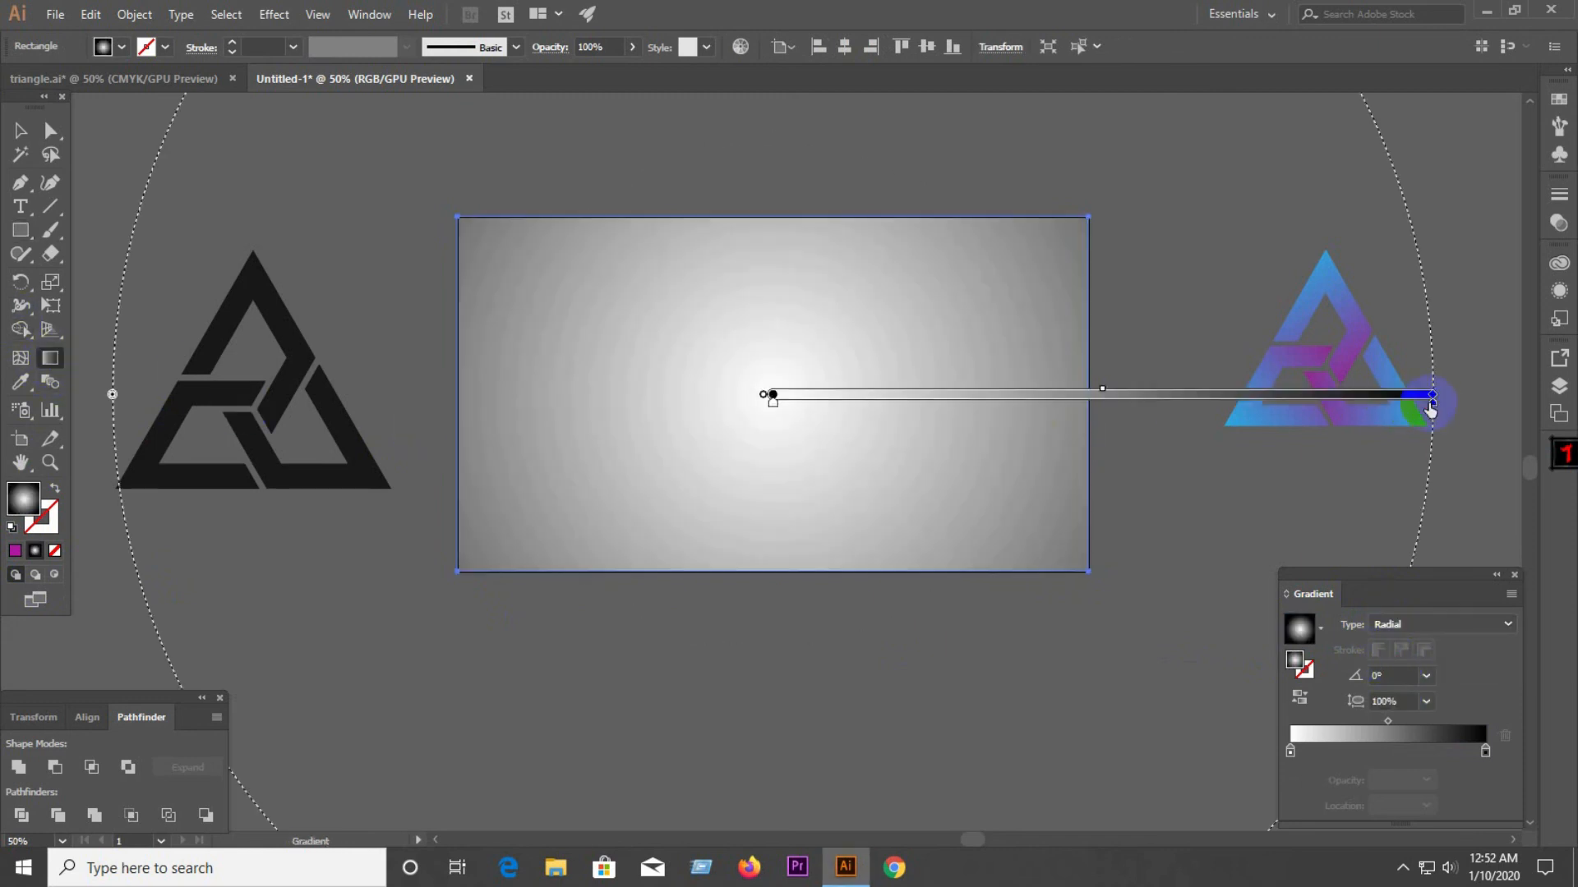
scroll(535, 406, down, 2)
mouse_move(1063, 409)
mouse_down()
mouse_move(1220, 415)
mouse_move(1143, 401)
mouse_up()
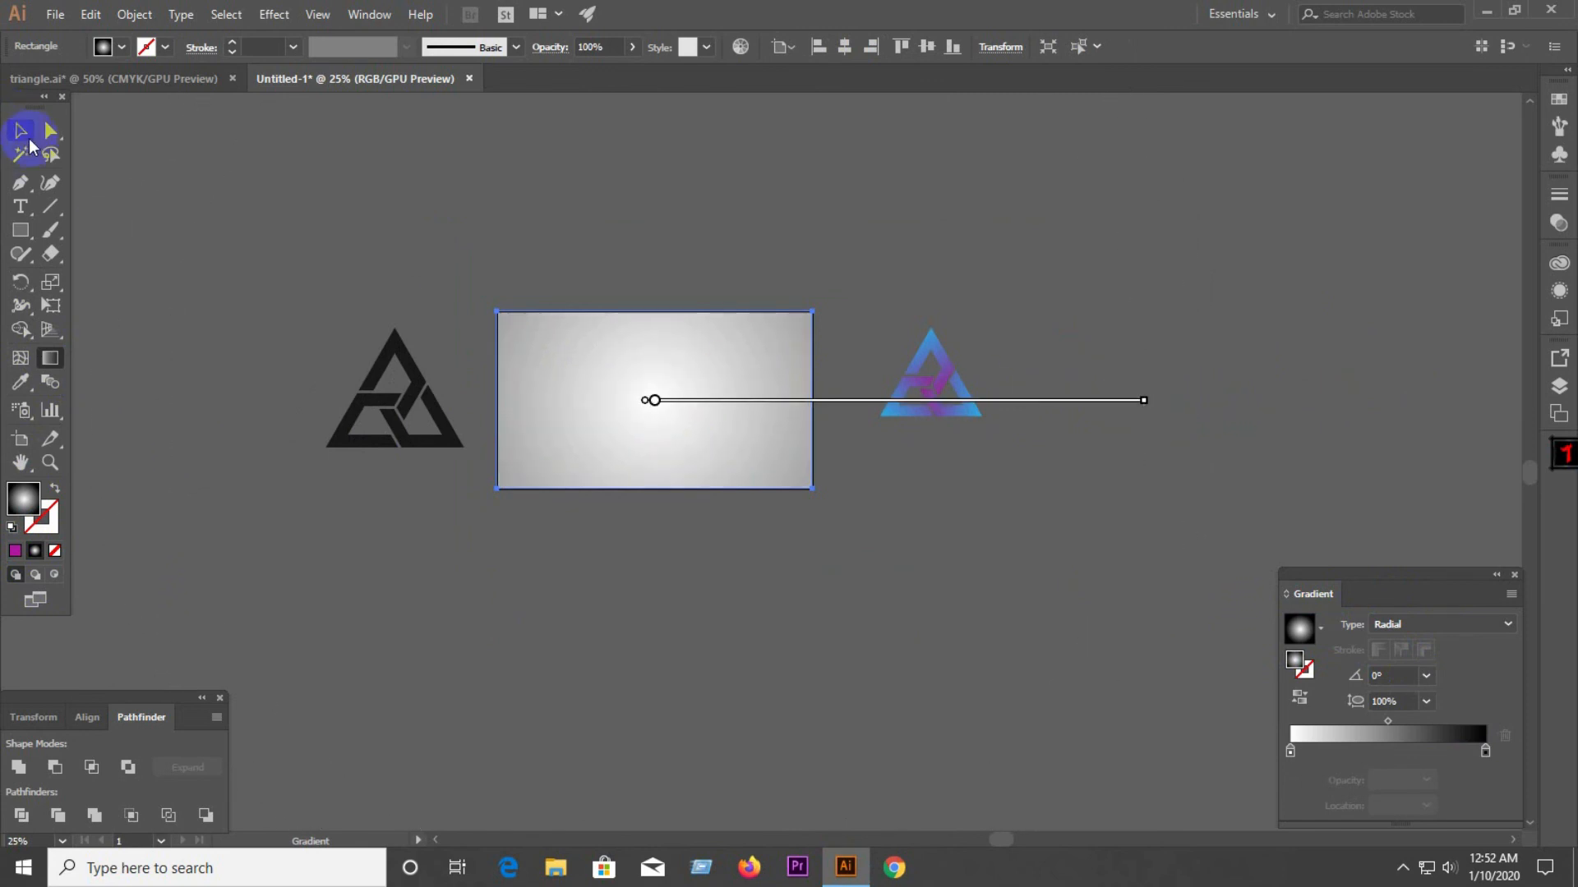
scroll(630, 402, up, 3)
drag(709, 412, 765, 408)
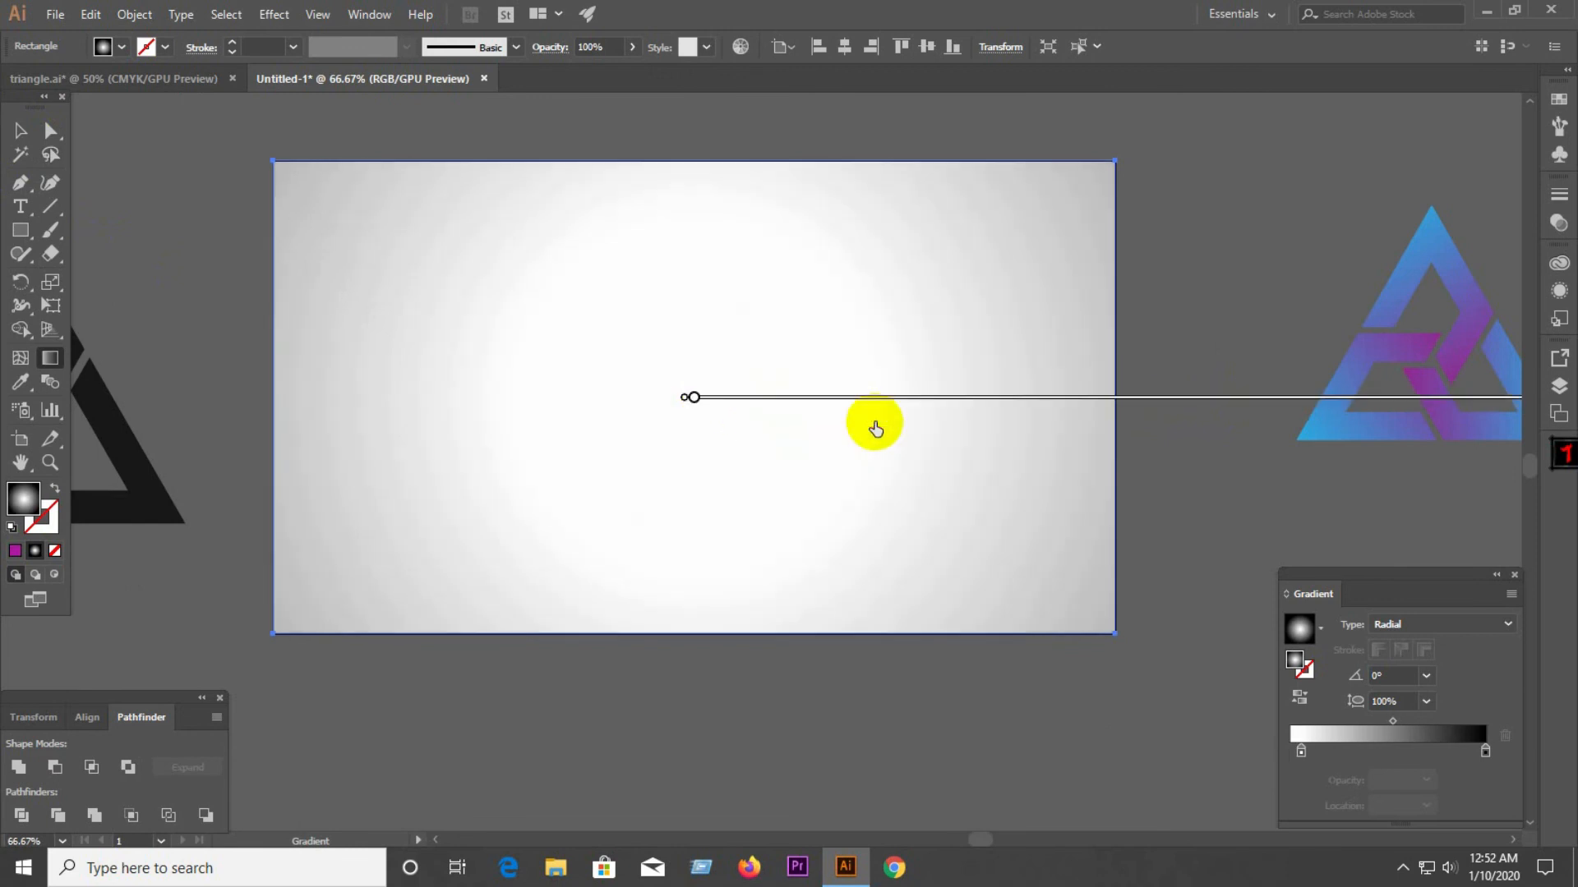
Step: Select the background rectangle and lock it in place
click(19, 130)
scroll(704, 405, down, 2)
click(576, 272)
click(637, 354)
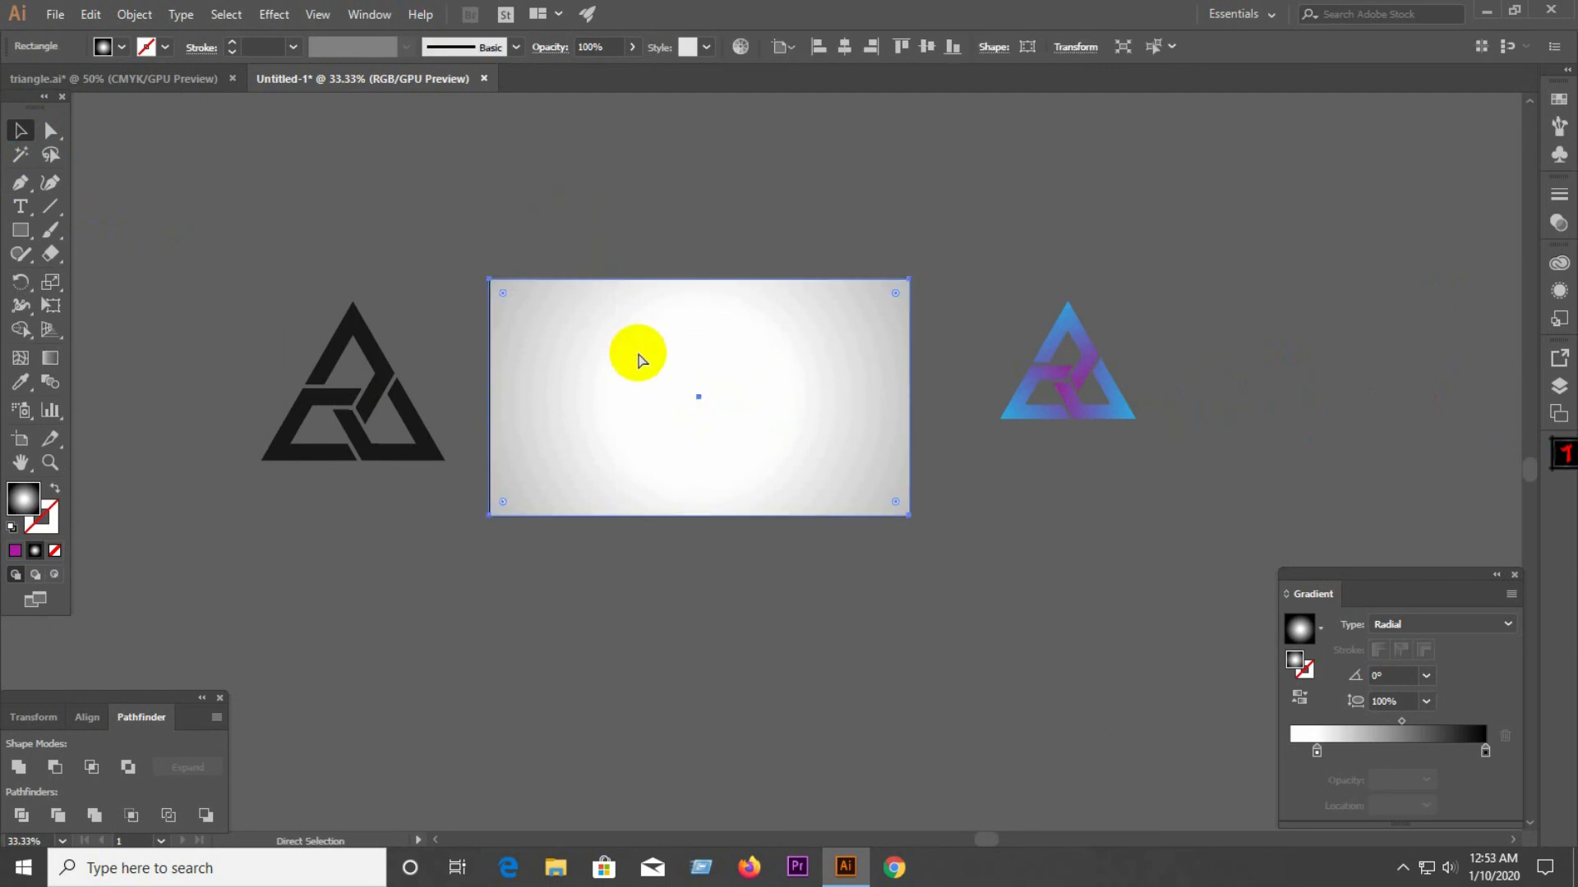
shift+click(642, 359)
Step: Bring the gradient logo group to the front, place it over the middle of the background rectangle, and deselect it
right_click(1096, 388)
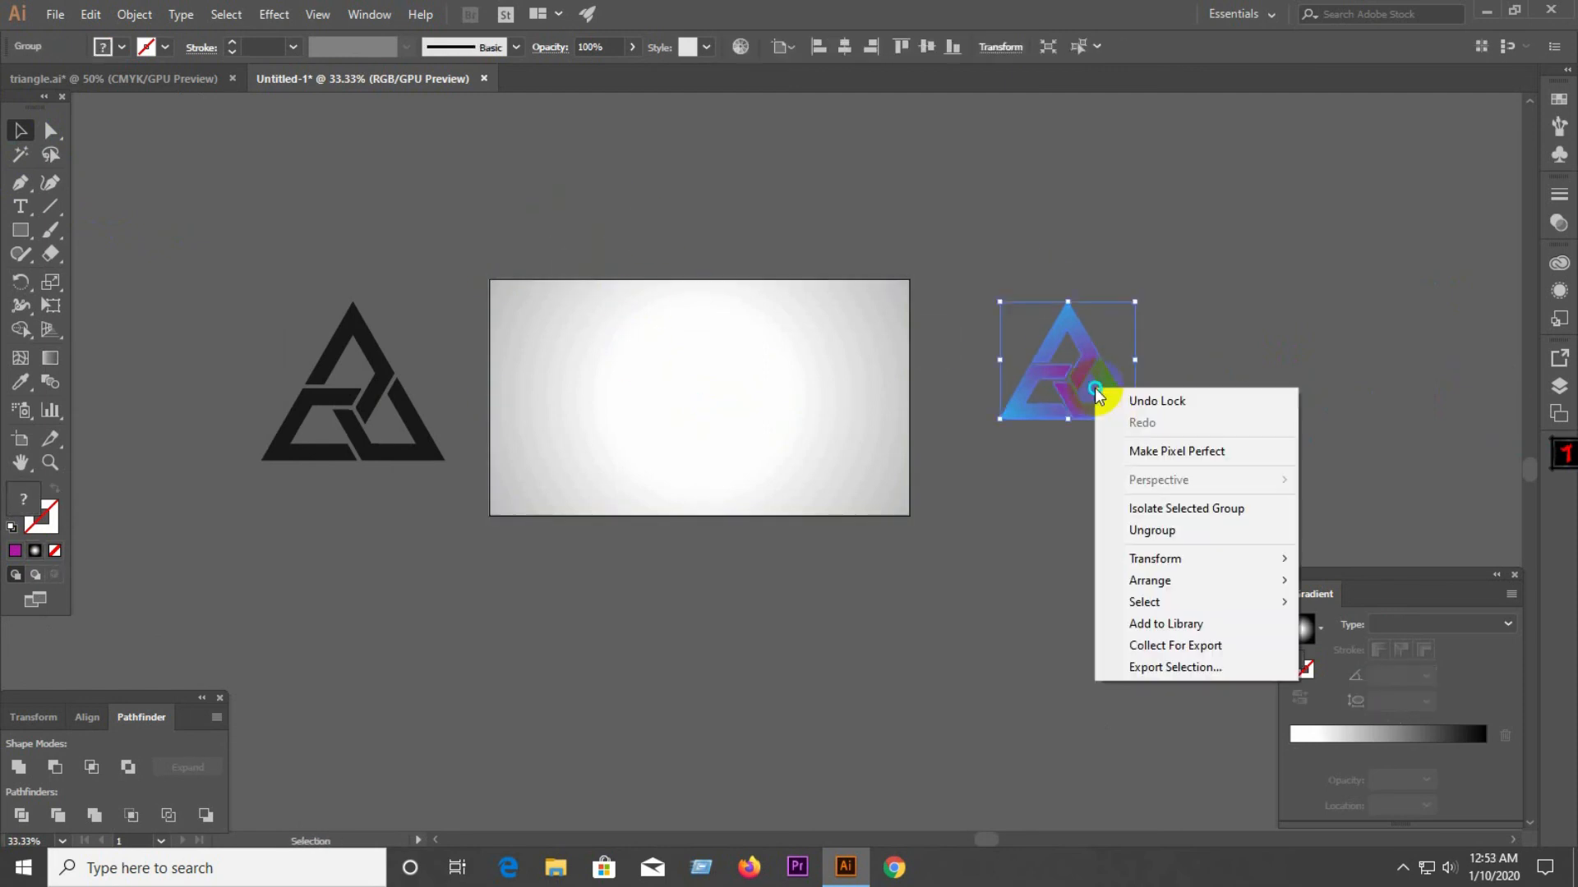
mouse_move(1171, 581)
click(1356, 580)
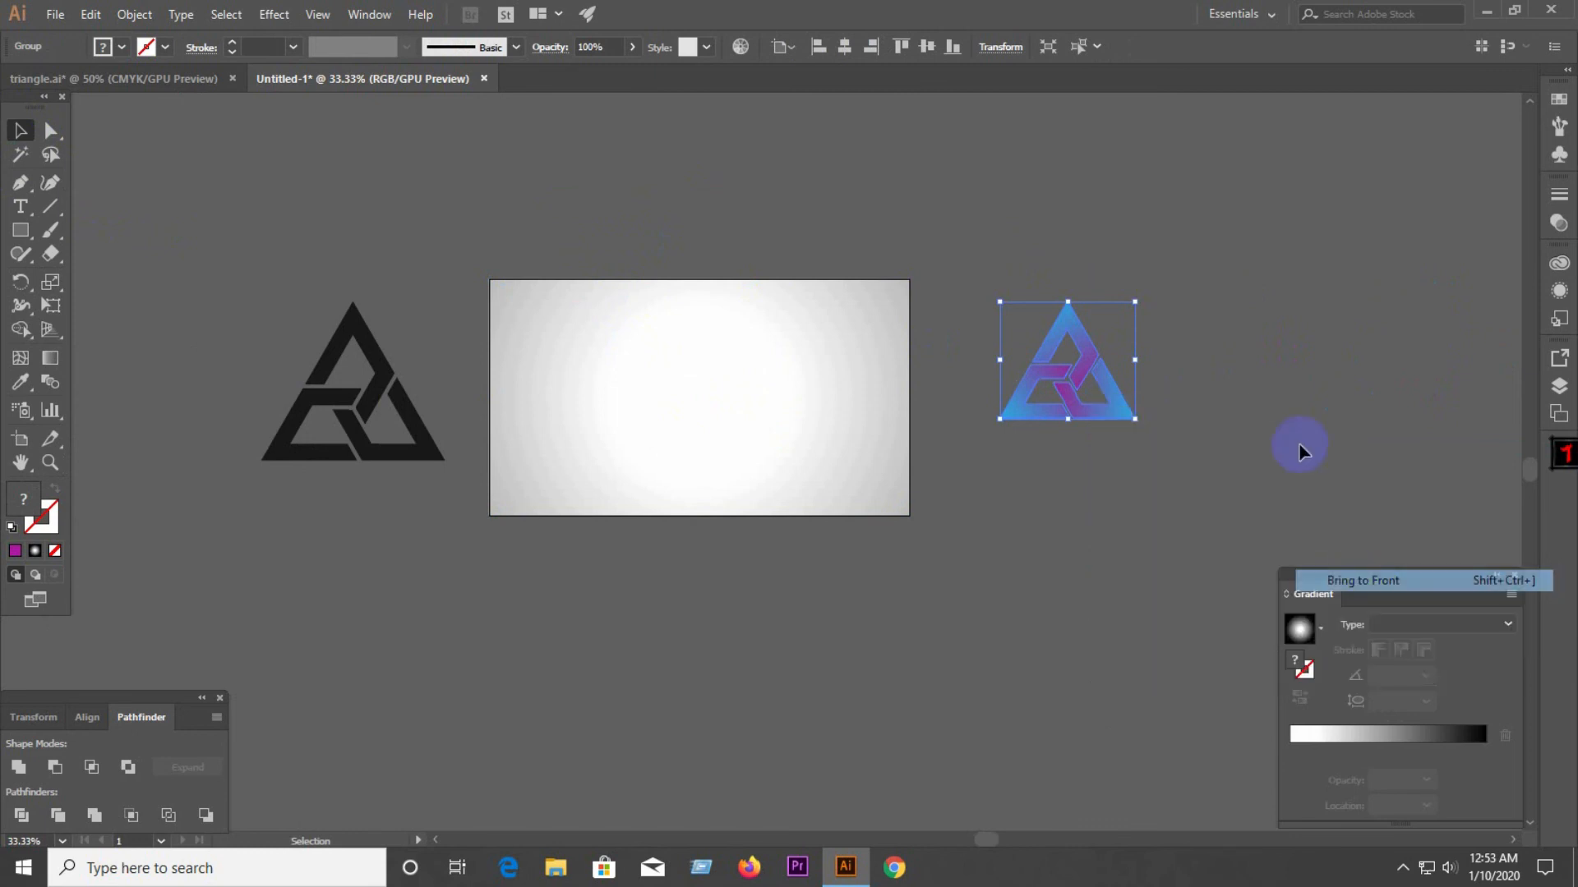
drag(1085, 369, 732, 425)
scroll(706, 378, up, 4)
scroll(707, 388, down, 2)
click(947, 337)
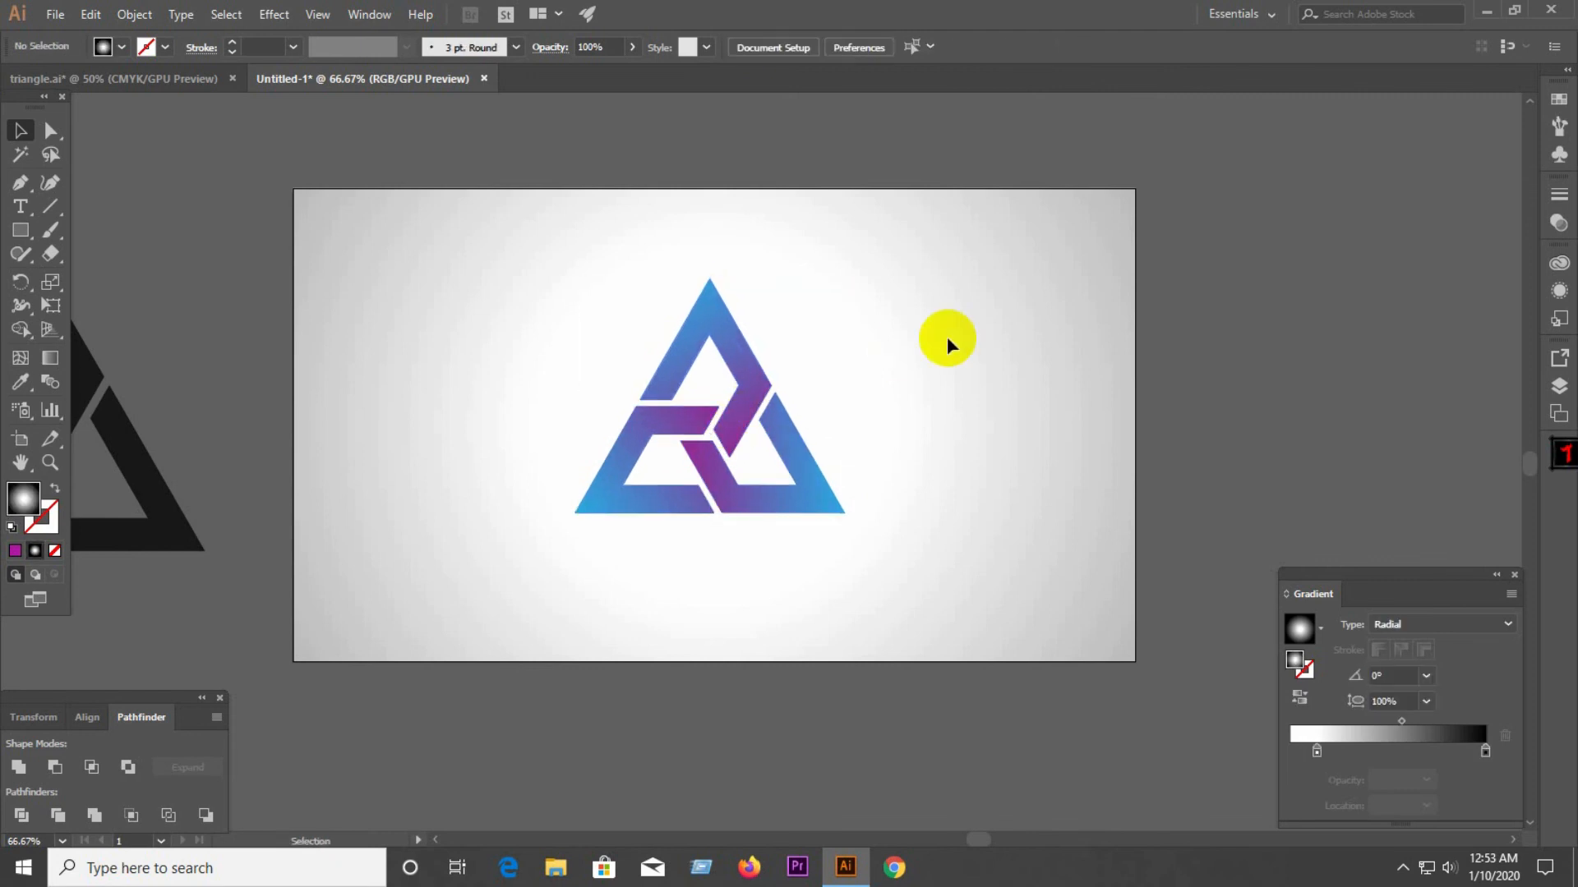